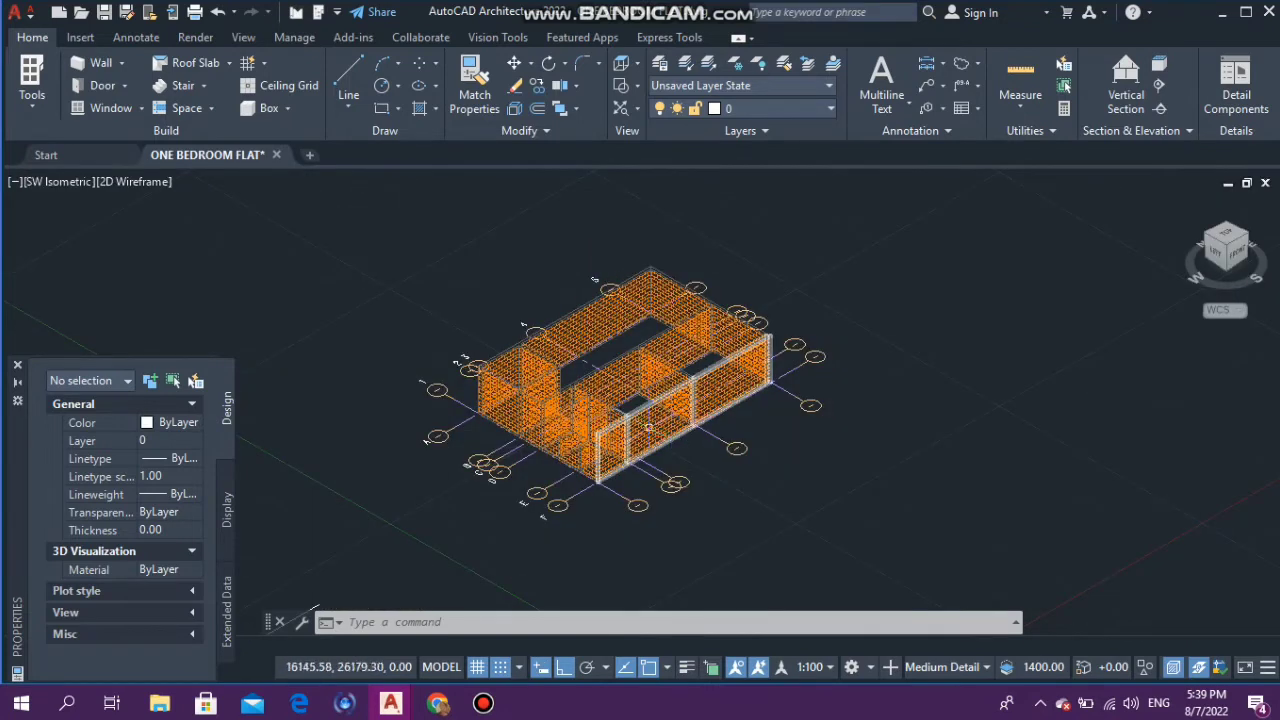
Step: Switch the one-bedroom flat from the 3D view to the Top plan view
scroll(570, 430, "down", 5)
scroll(570, 430, "up", 3)
scroll(575, 420, "up", 3)
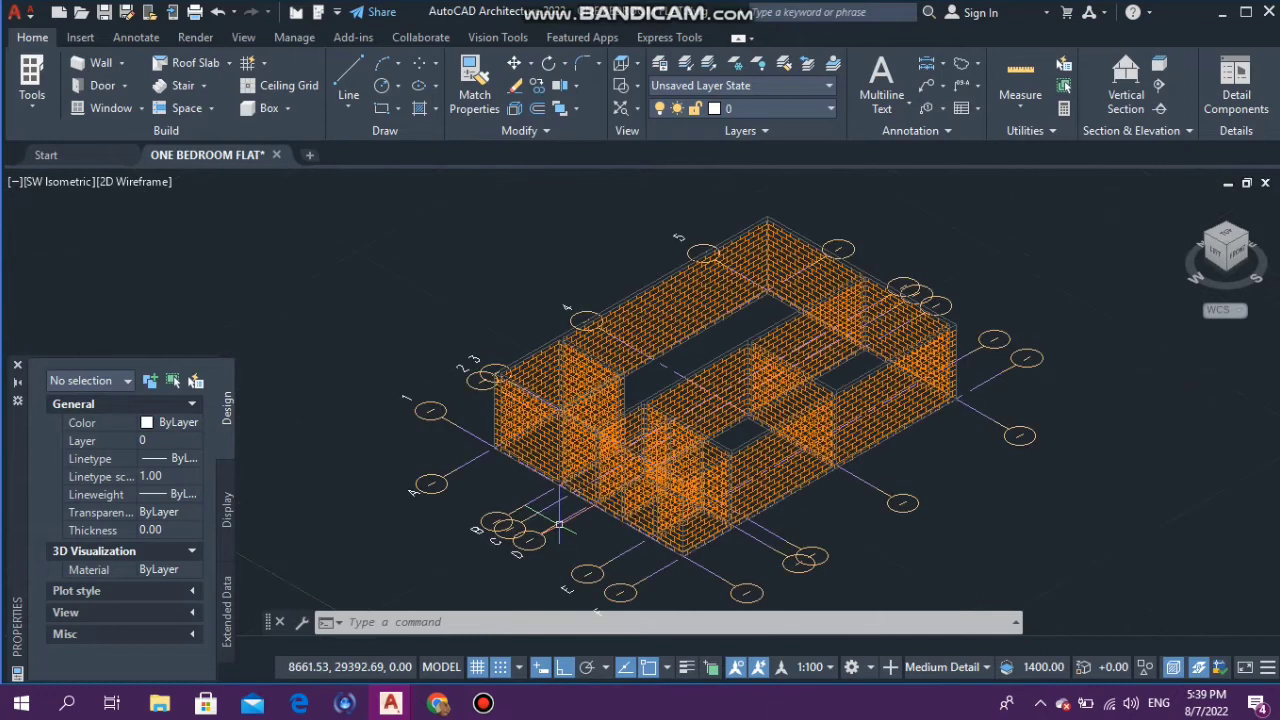
scroll(575, 420, "down", 2)
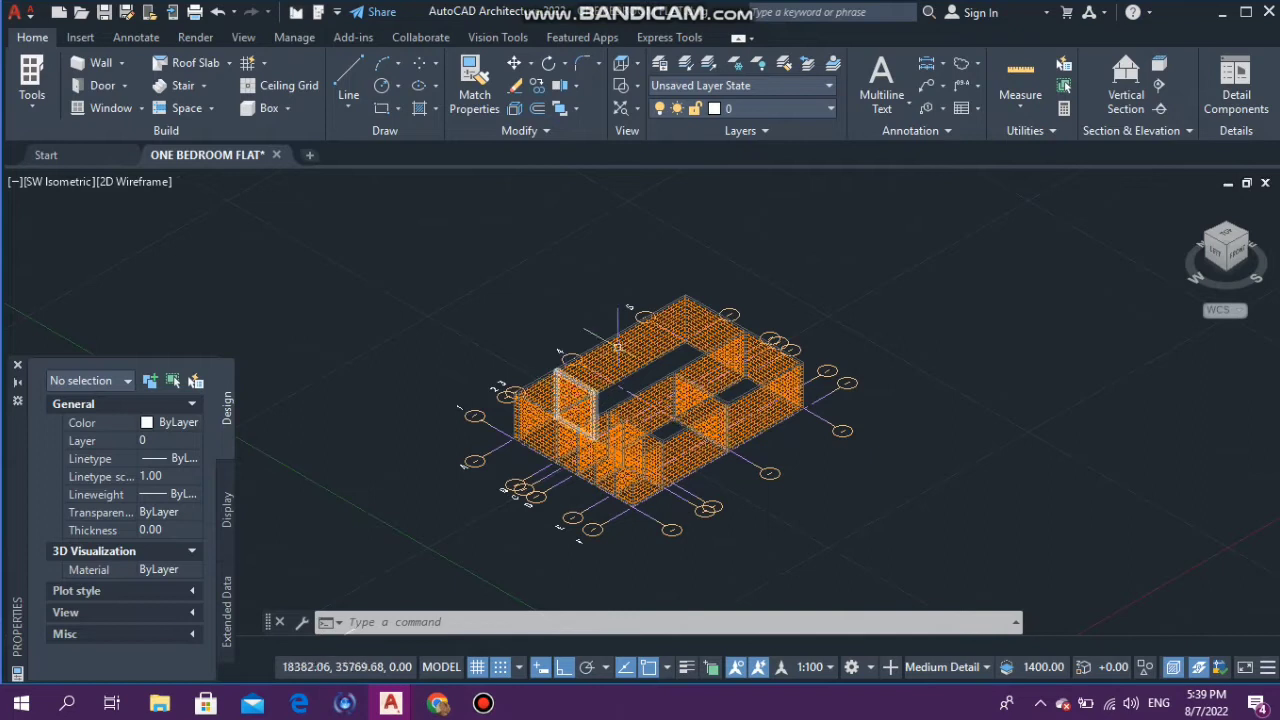
scroll(540, 380, "down", 2)
scroll(578, 395, "up", 2)
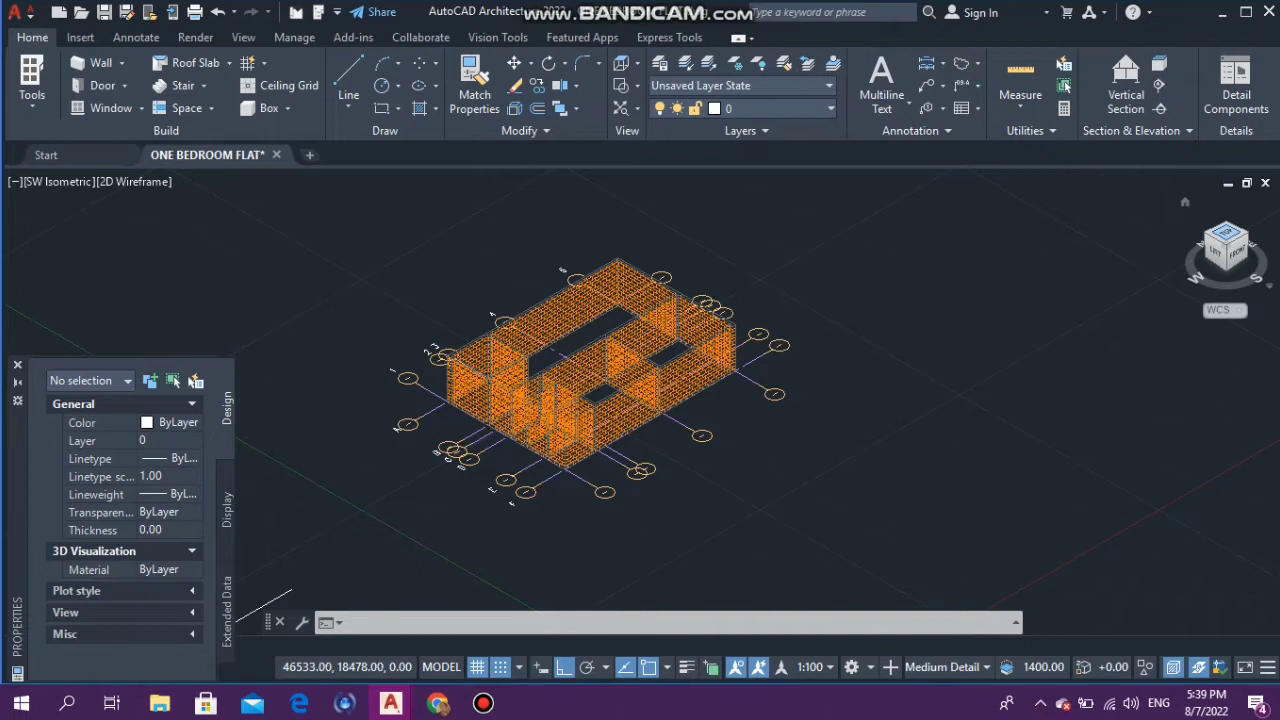
left_click(1227, 238)
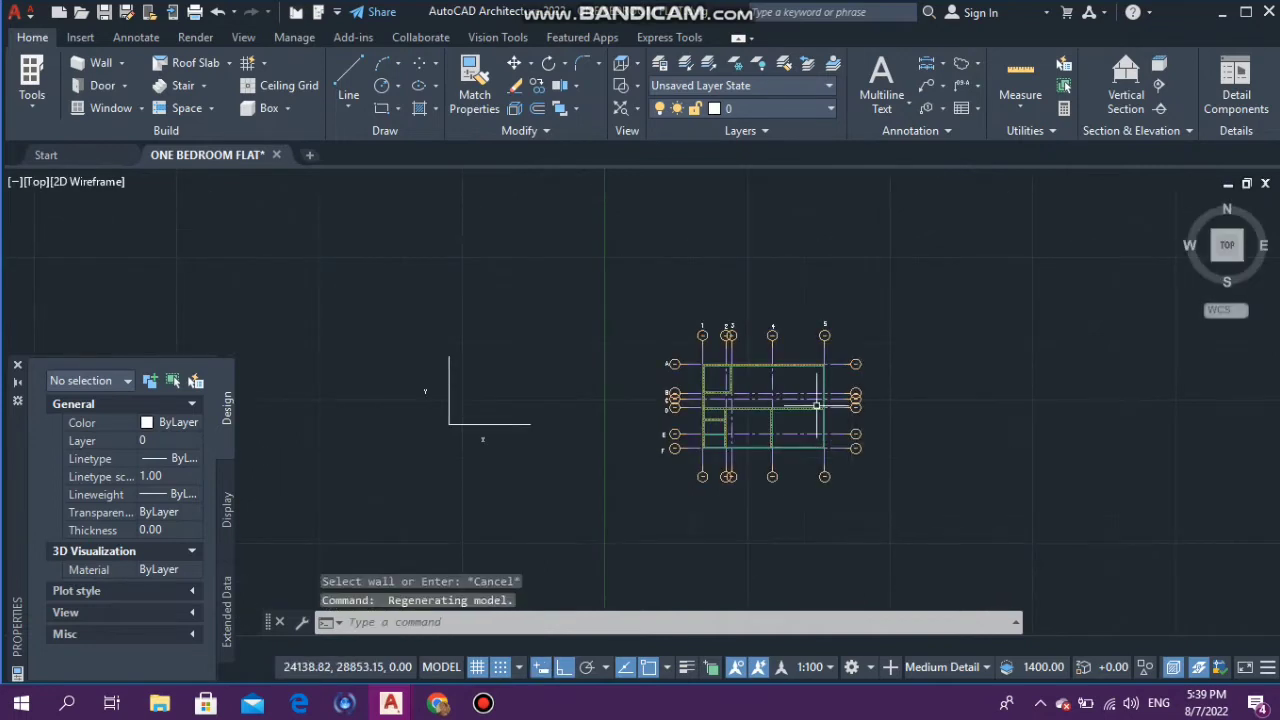
Step: Zoom around the plan to inspect the outer walls and the three small left-bay rooms
scroll(737, 500, "up", 5)
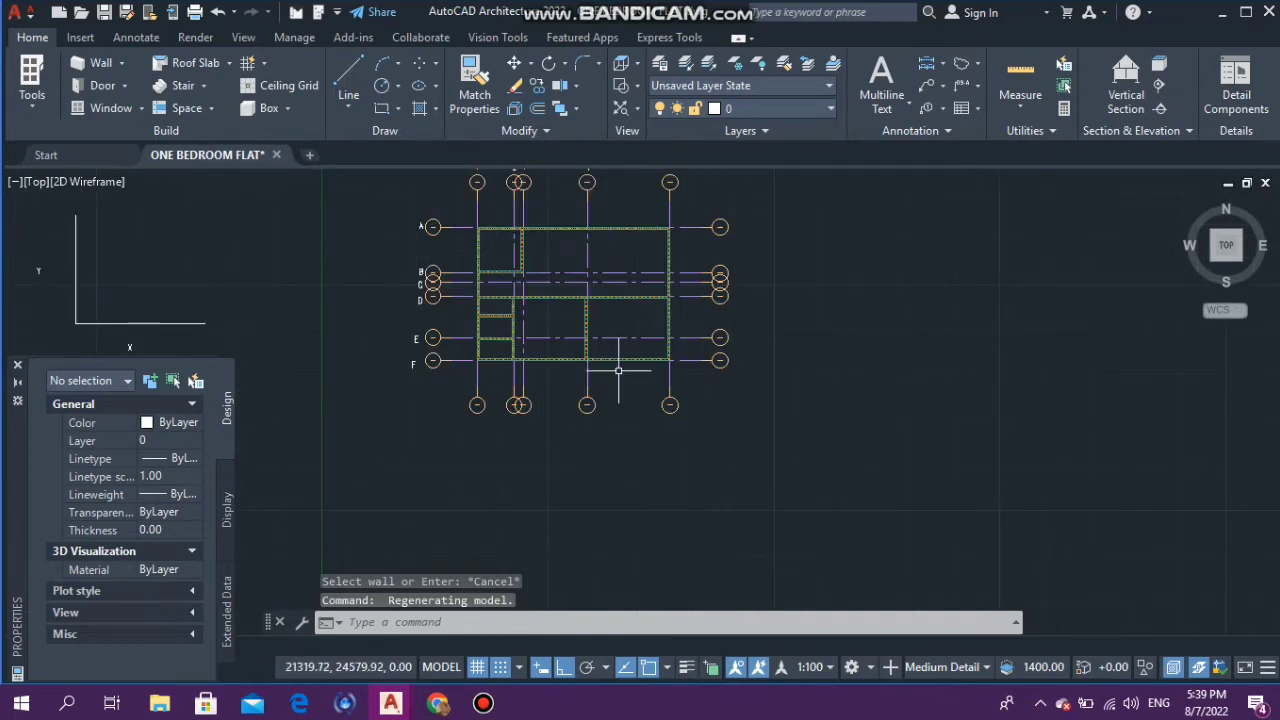
scroll(620, 371, "down", 5)
scroll(560, 343, "up", 4)
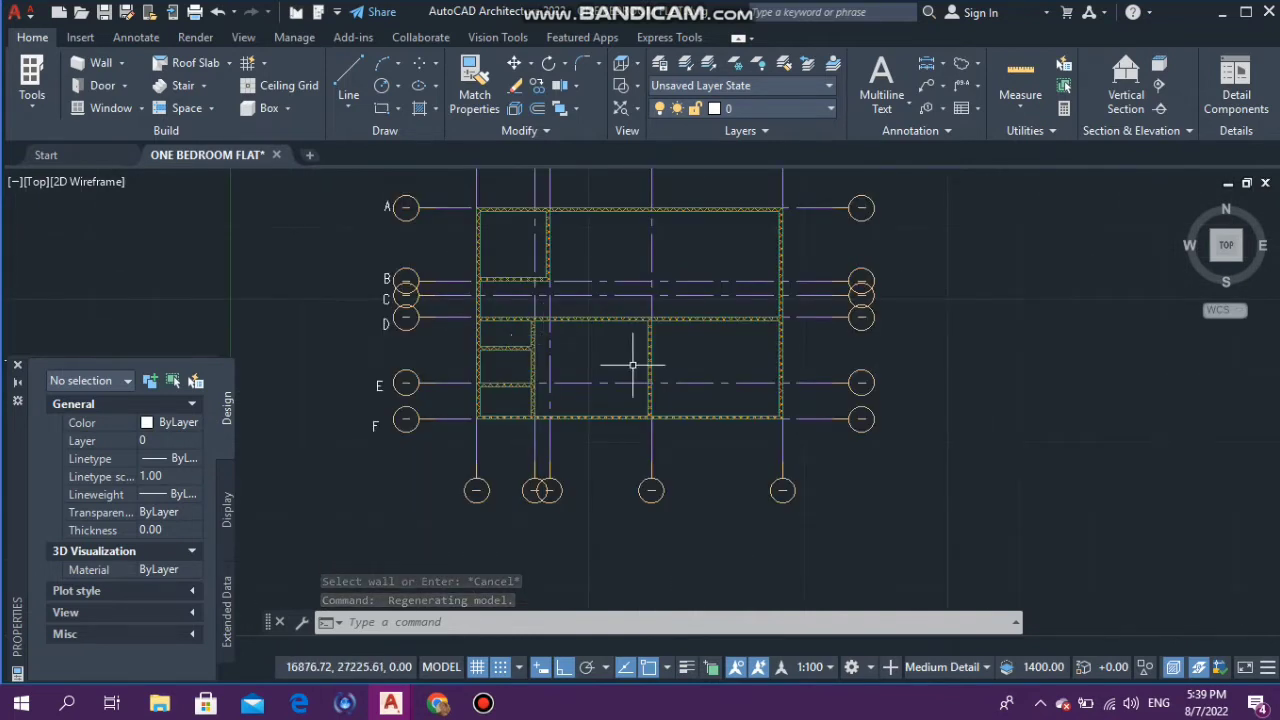
scroll(609, 334, "up", 4)
scroll(623, 323, "down", 2)
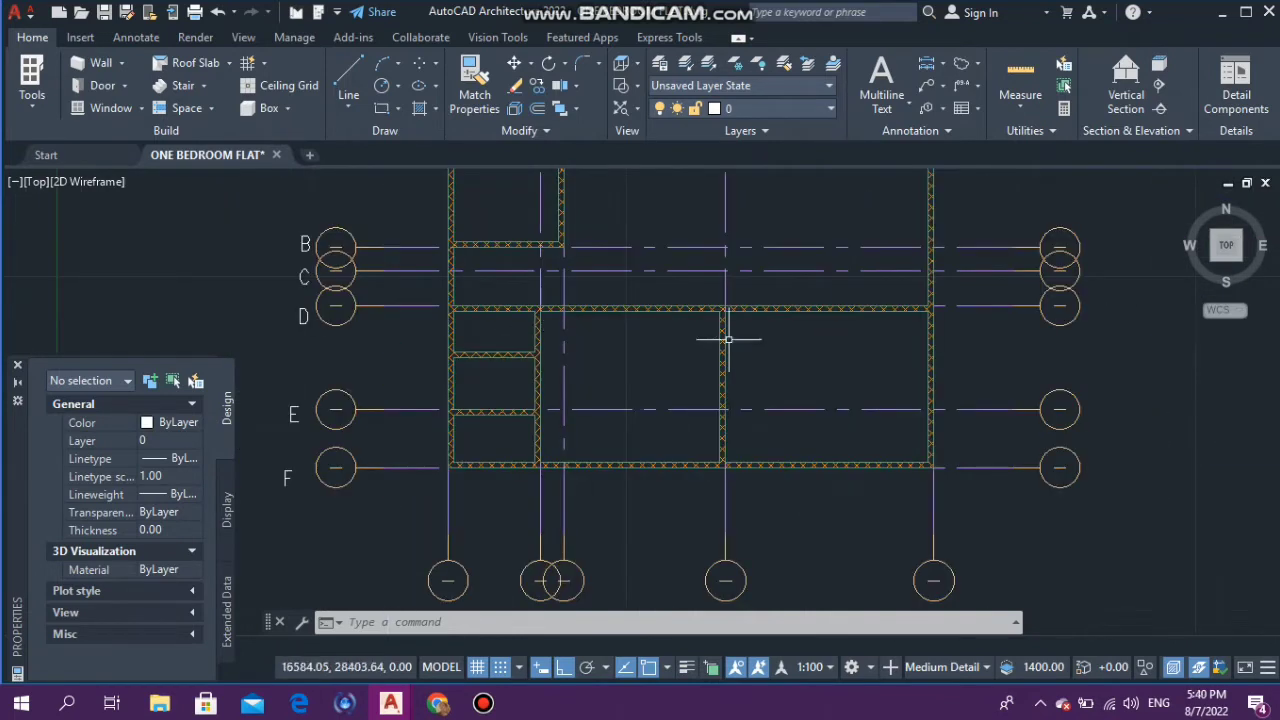
scroll(627, 361, "down", 2)
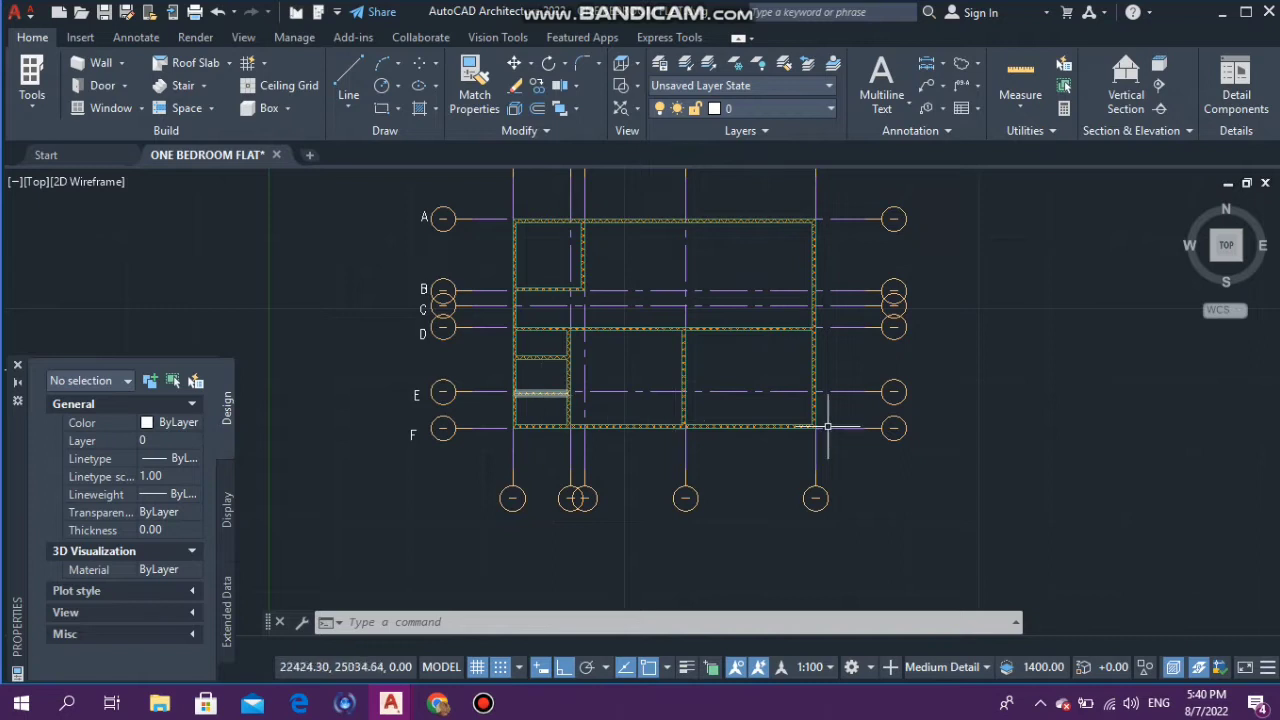
scroll(827, 427, "up", 2)
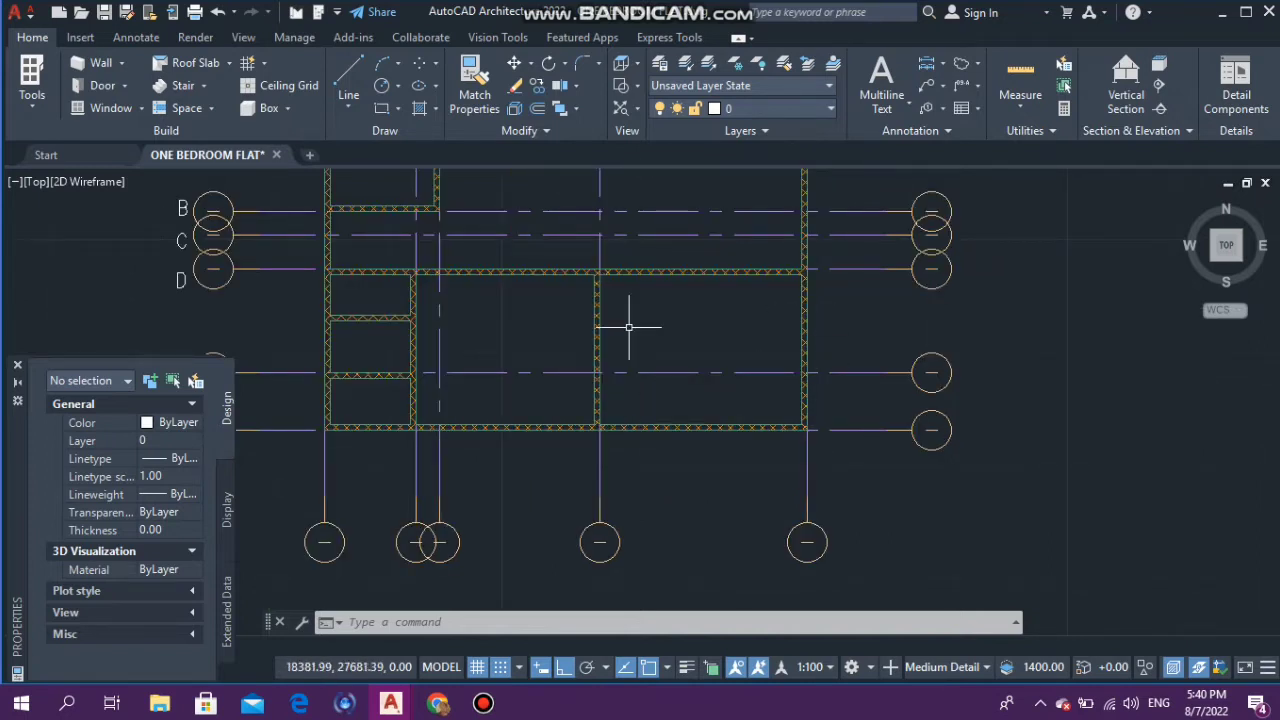
scroll(629, 327, "down", 1)
scroll(706, 276, "up", 1)
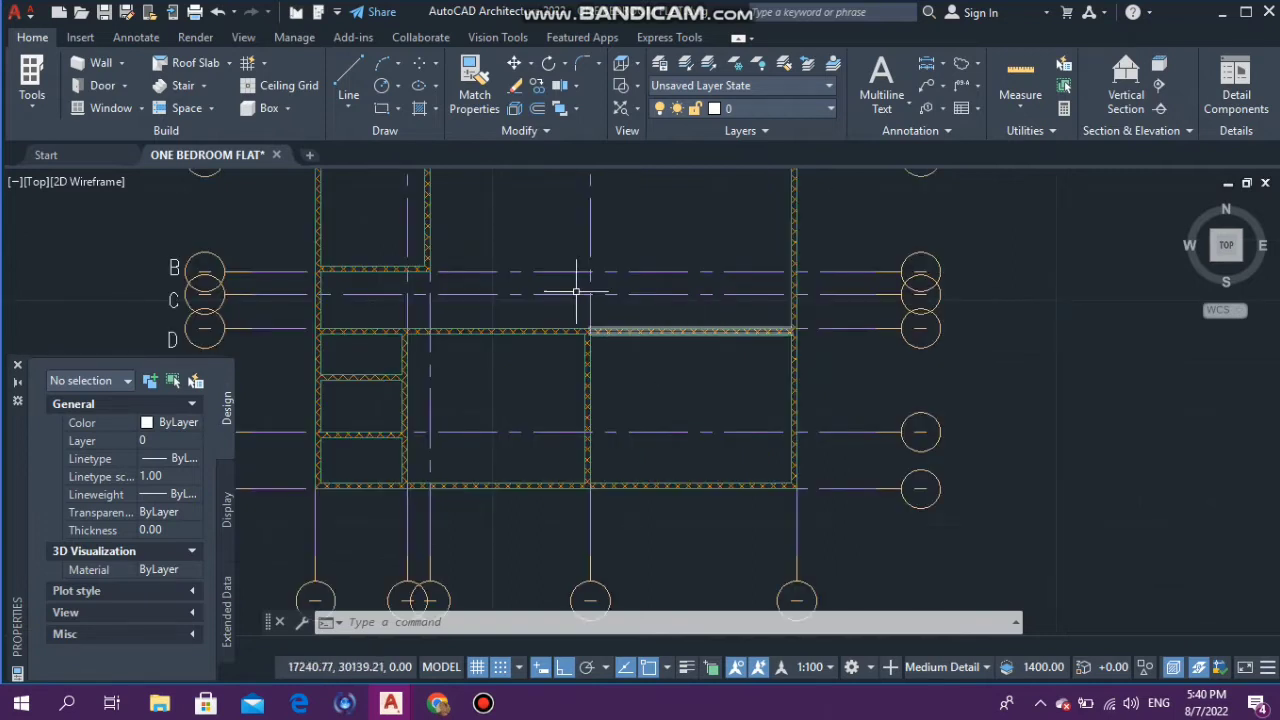
scroll(576, 300, "down", 1)
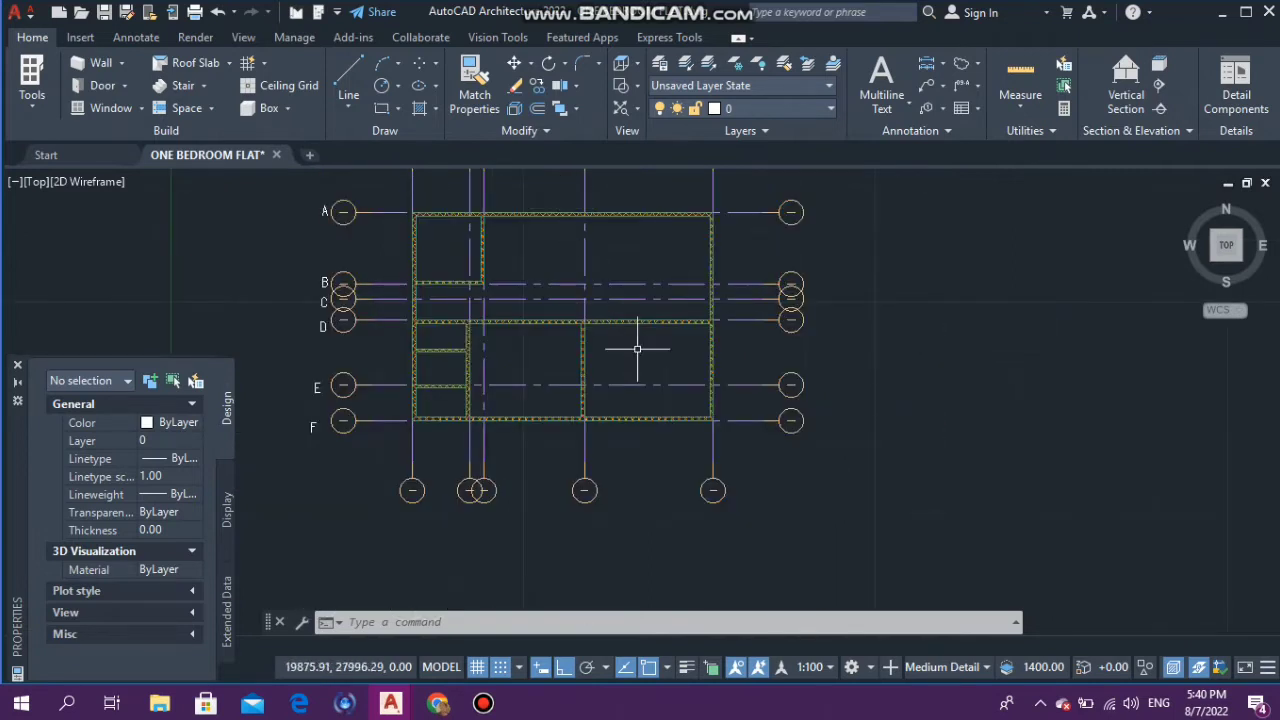
scroll(478, 243, "up", 2)
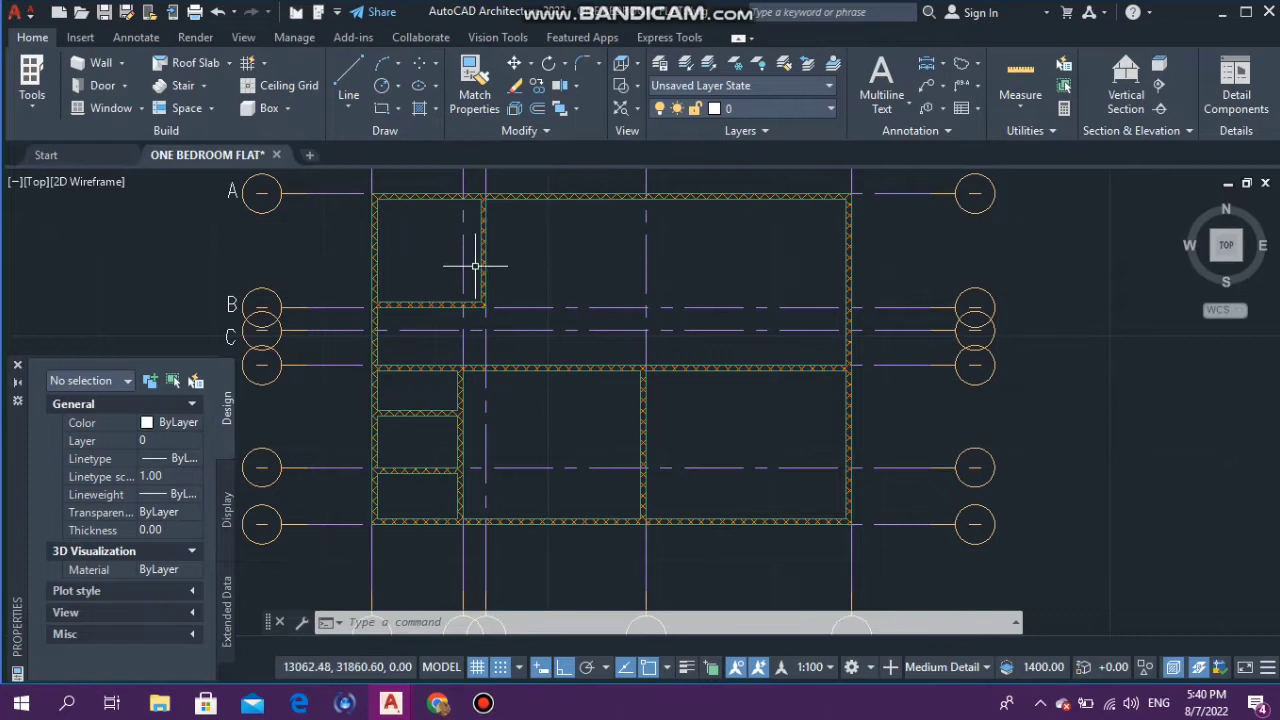
scroll(475, 268, "up", 2)
scroll(489, 285, "down", 2)
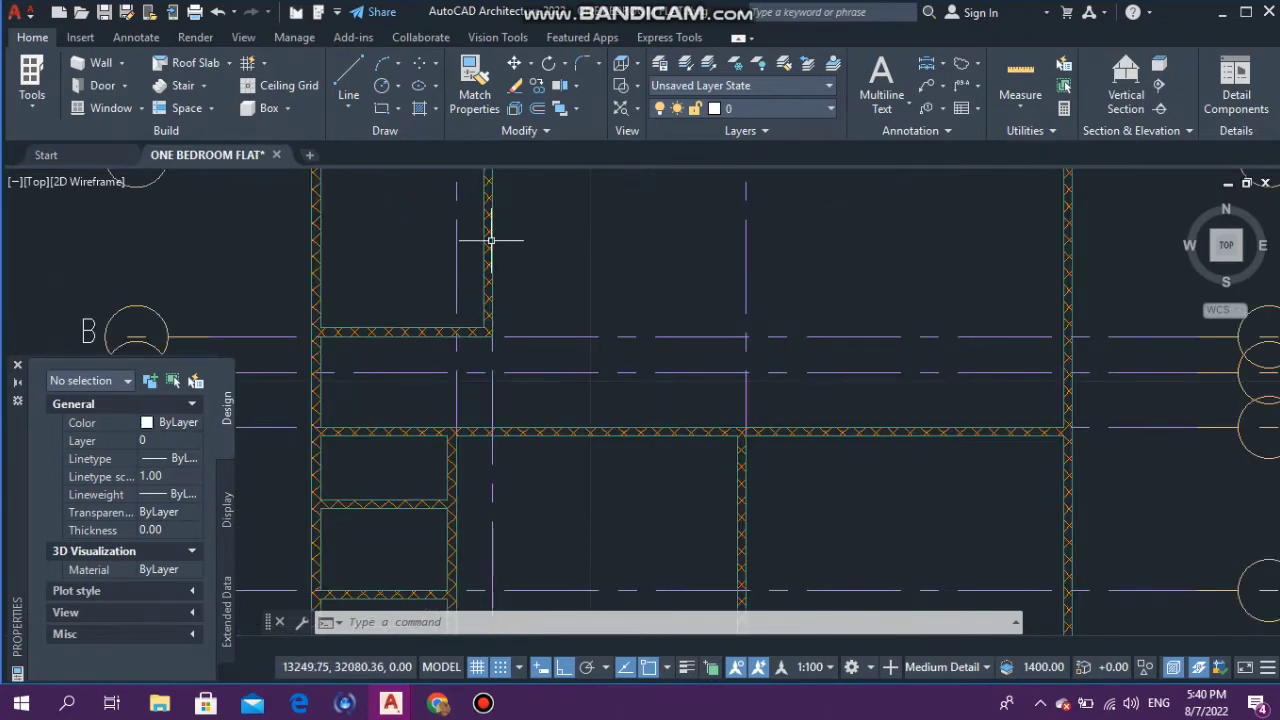
scroll(491, 250, "down", 2)
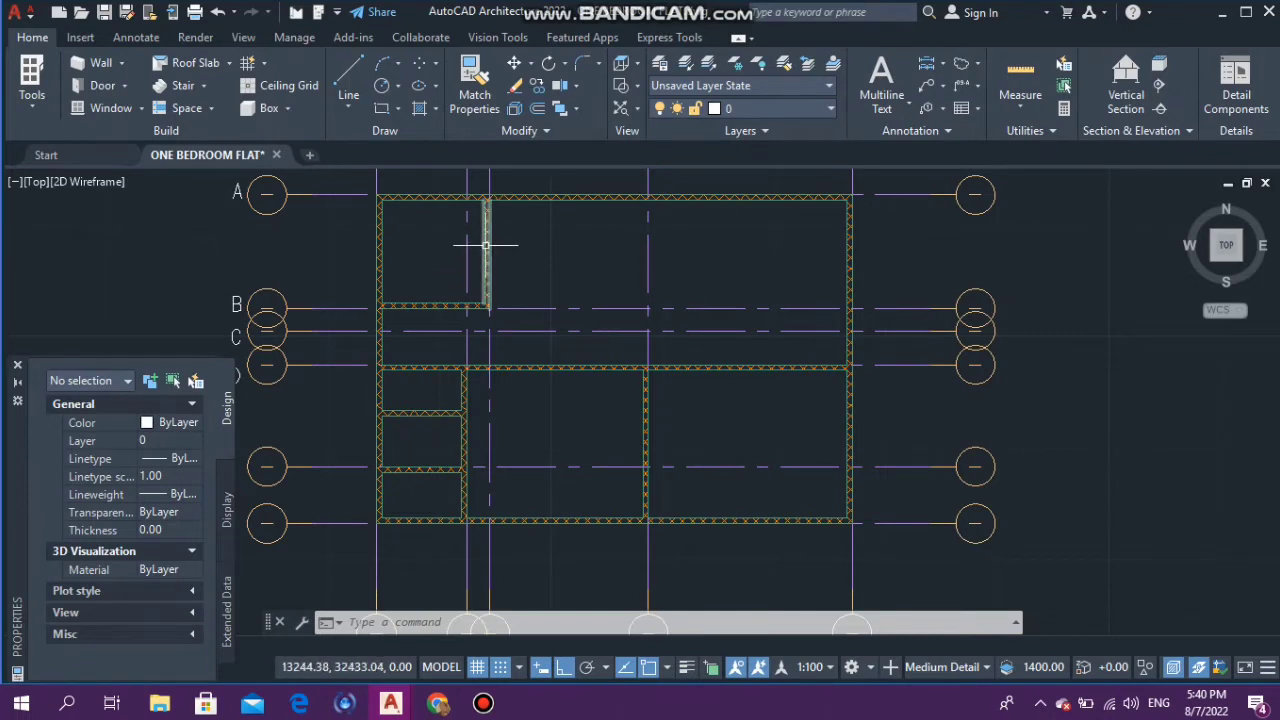
scroll(513, 270, "down", 2)
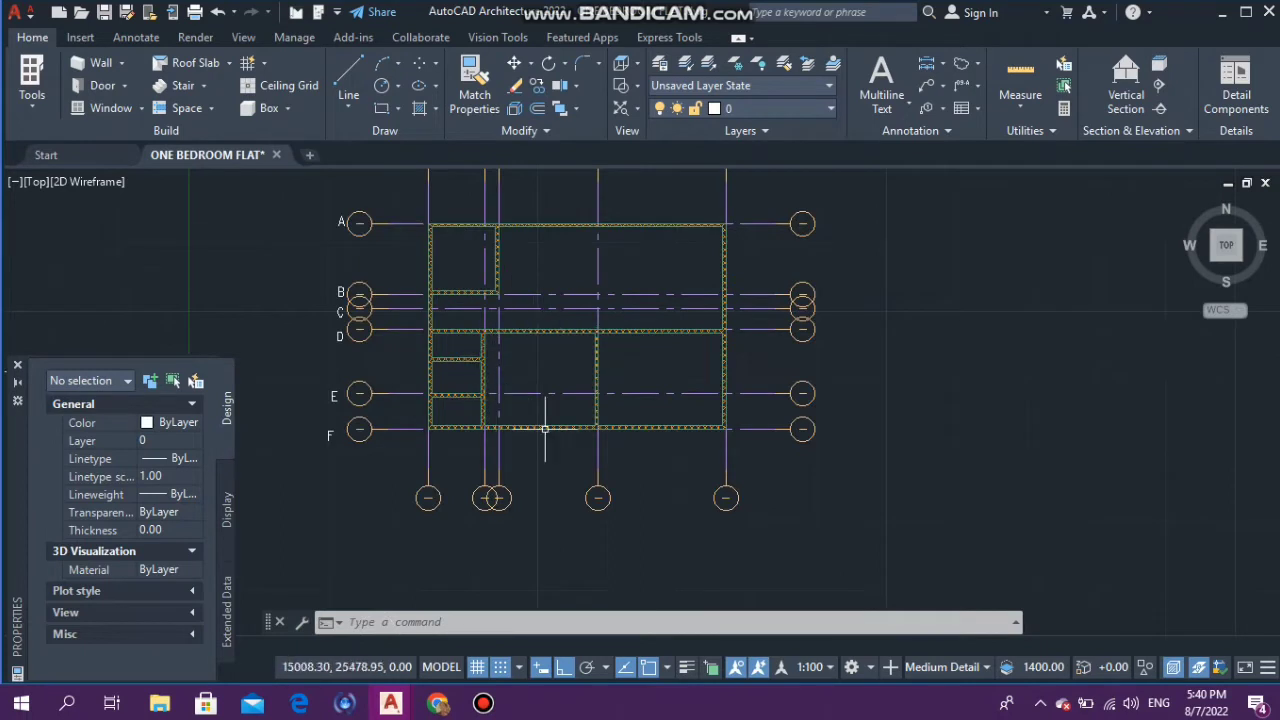
scroll(528, 432, "up", 6)
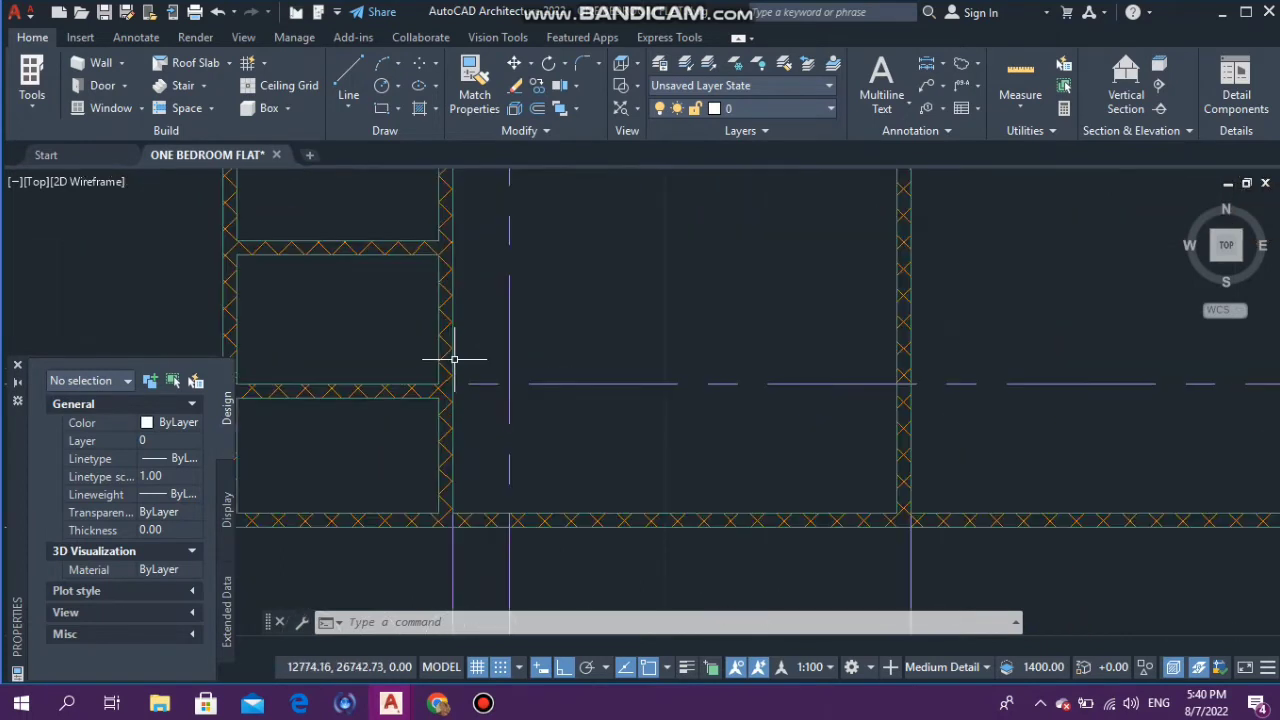
scroll(454, 358, "up", 2)
scroll(419, 262, "down", 3)
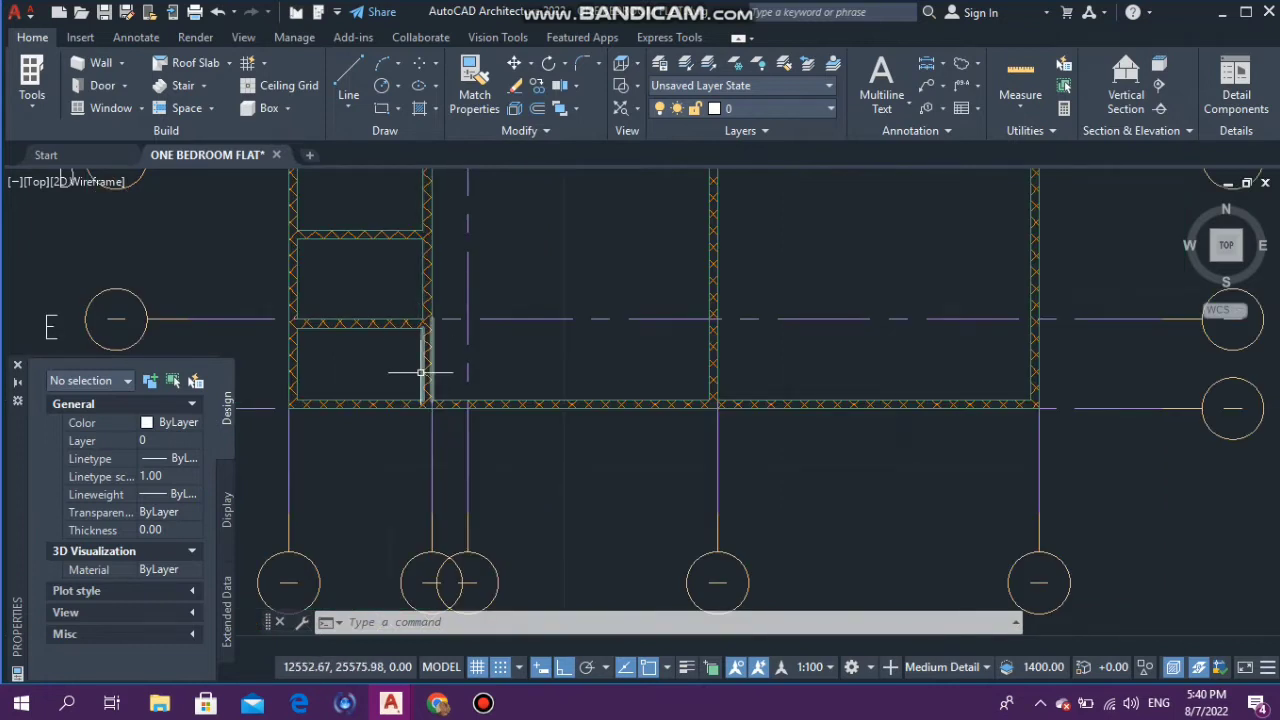
scroll(438, 389, "down", 2)
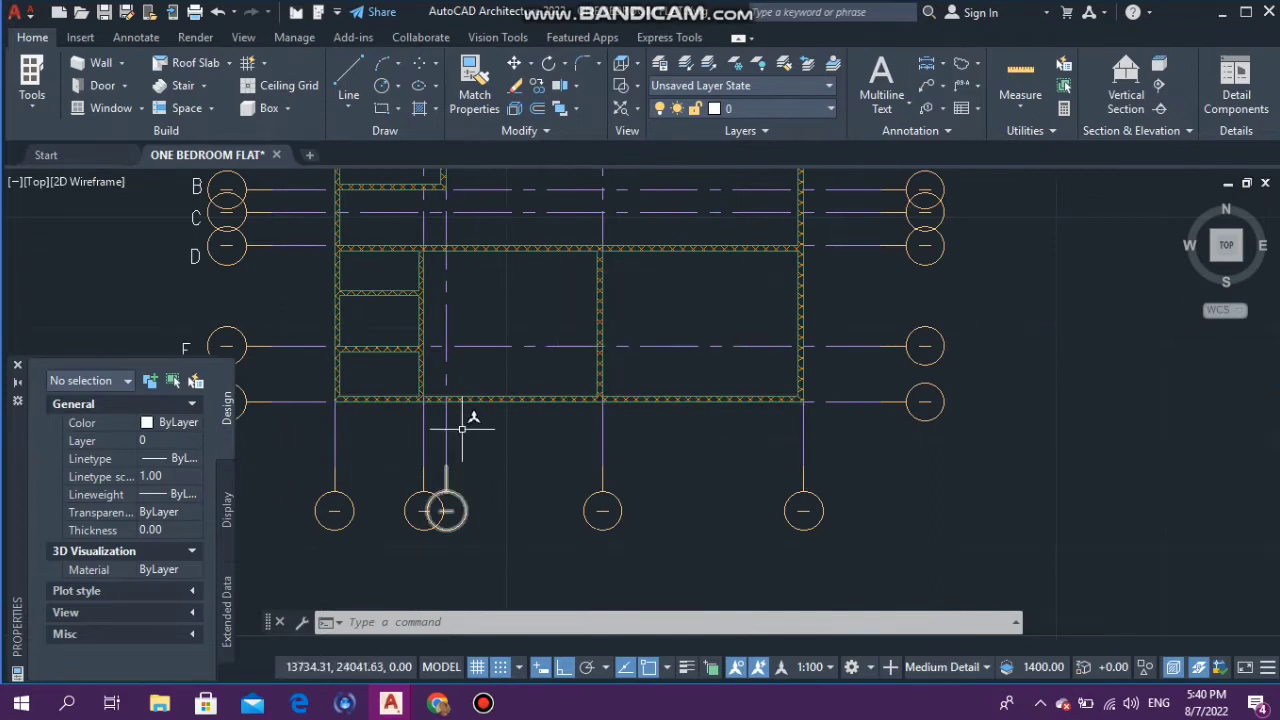
scroll(325, 248, "up", 3)
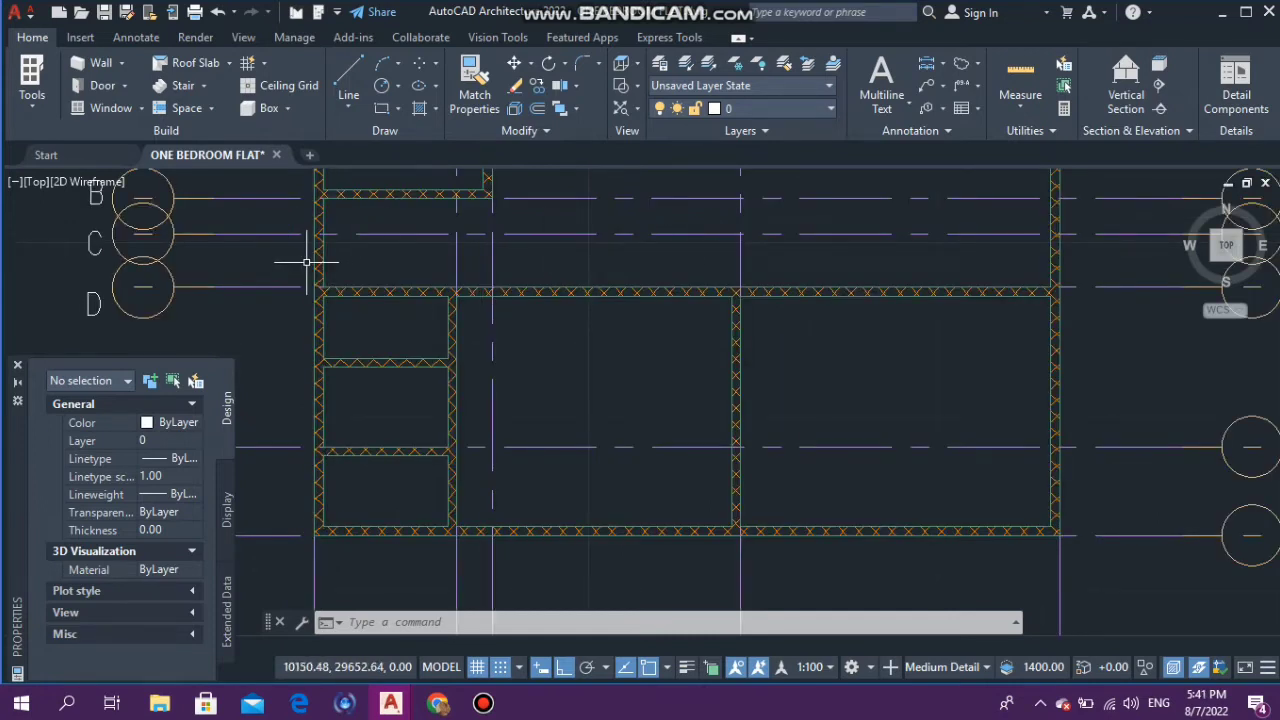
scroll(328, 305, "down", 4)
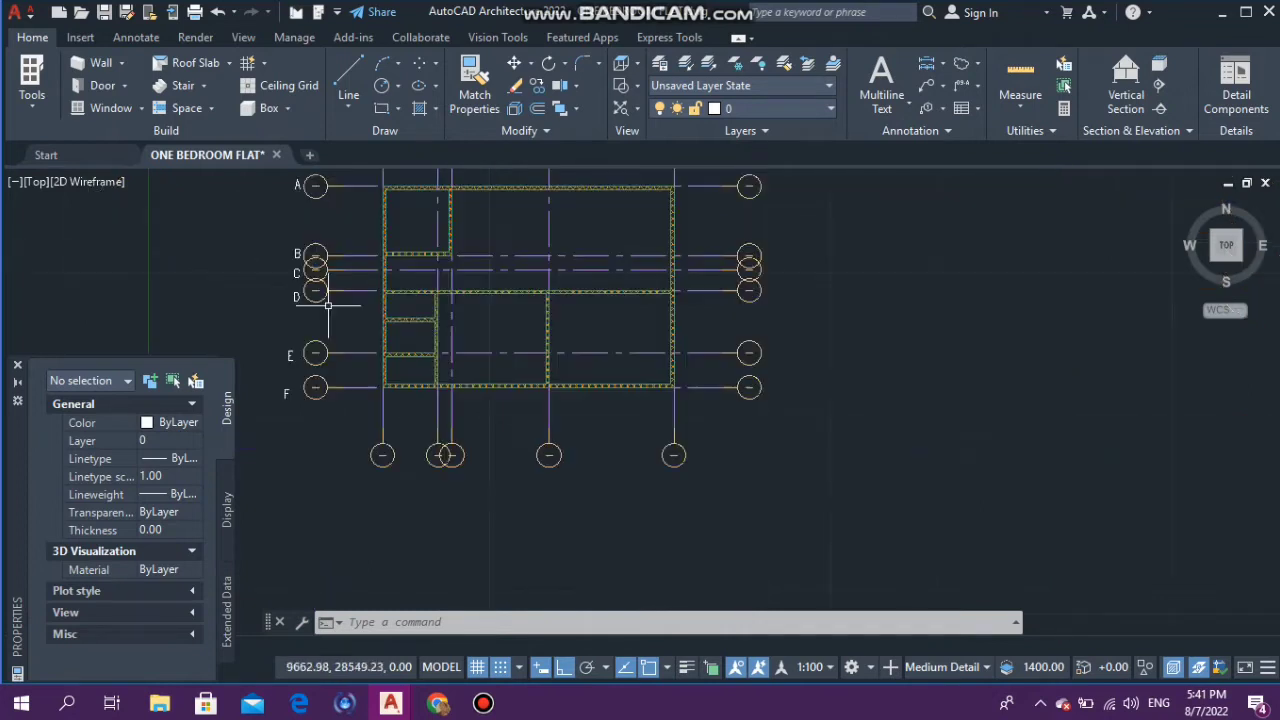
scroll(322, 290, "down", 1)
scroll(360, 290, "up", 3)
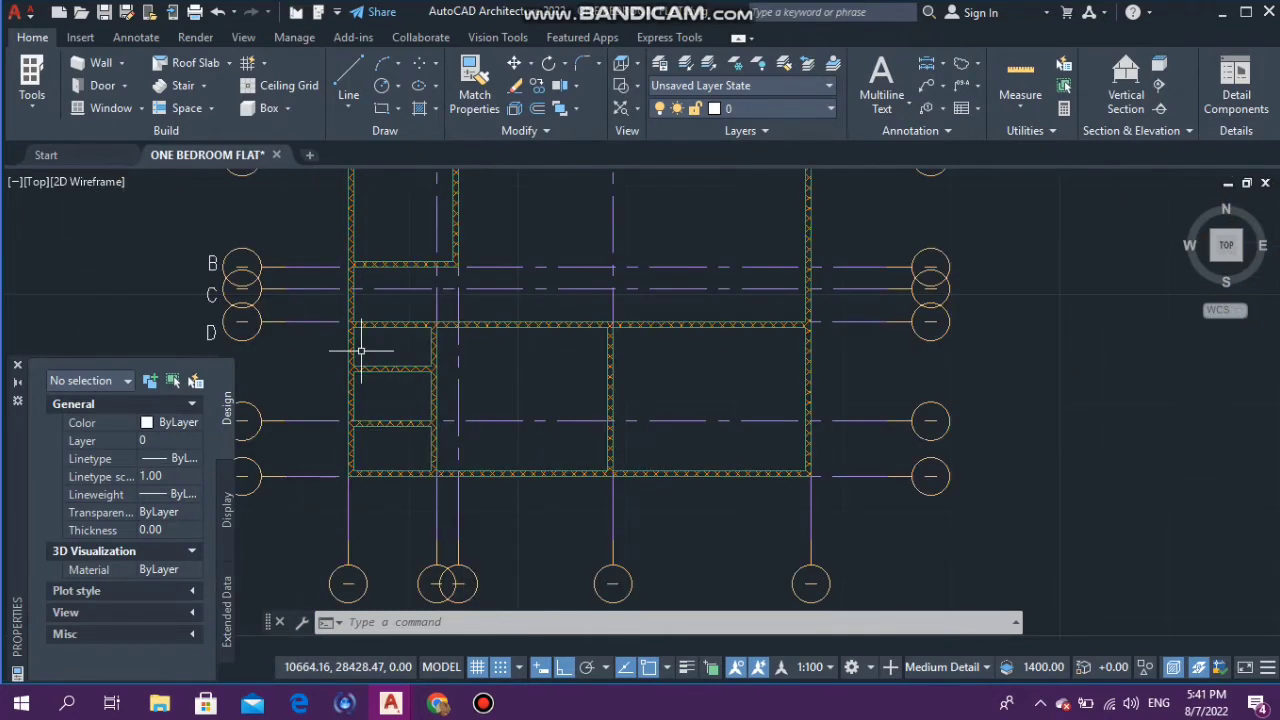
scroll(365, 435, "up", 2)
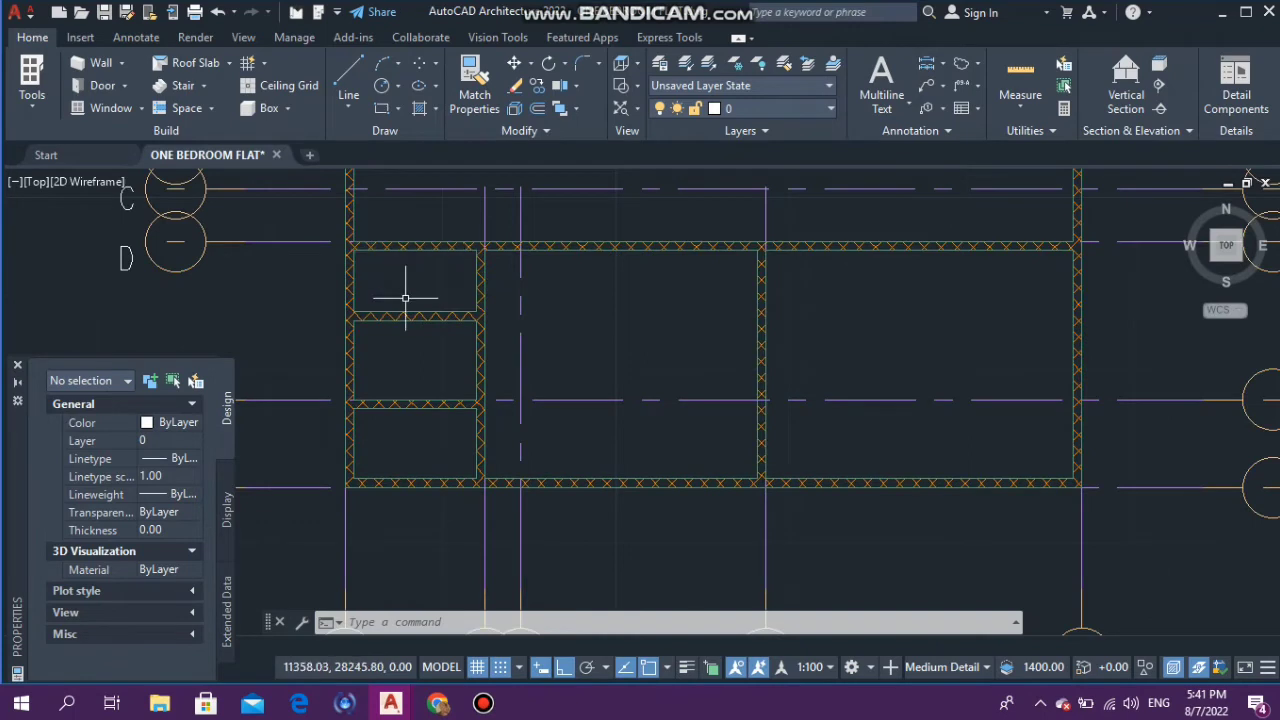
scroll(420, 286, "up", 2)
scroll(385, 265, "down", 2)
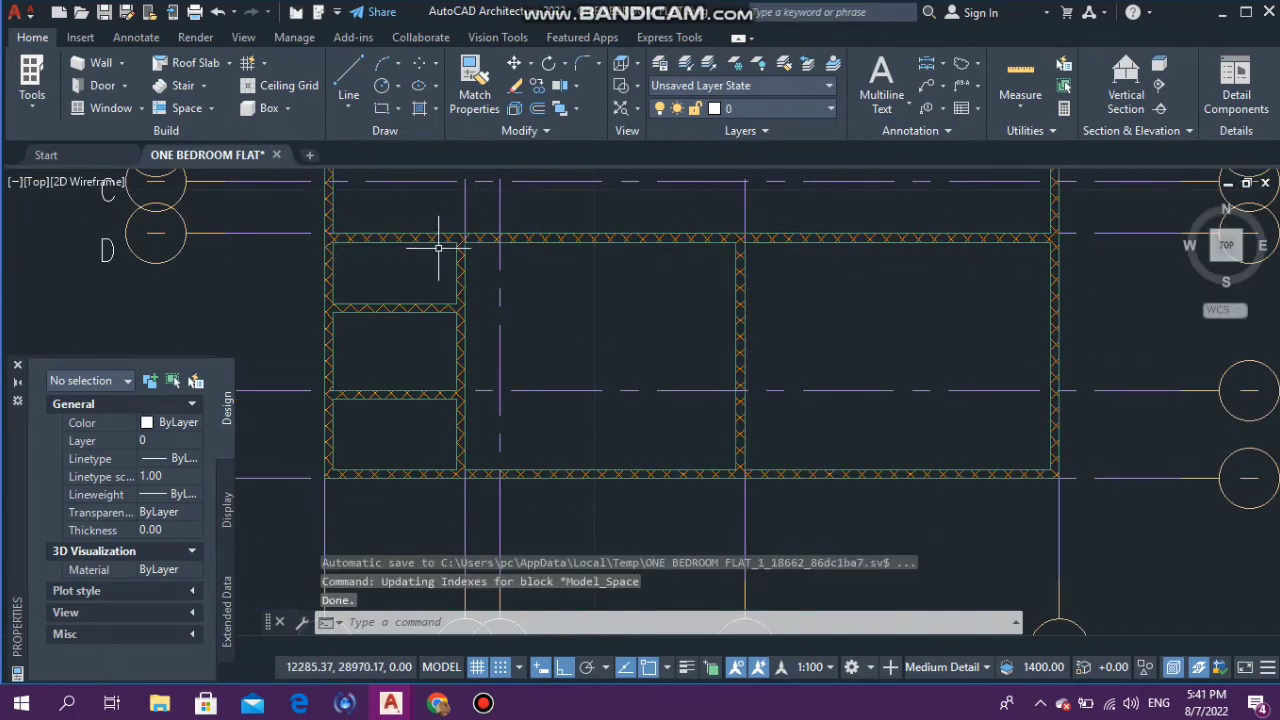
scroll(400, 246, "down", 5)
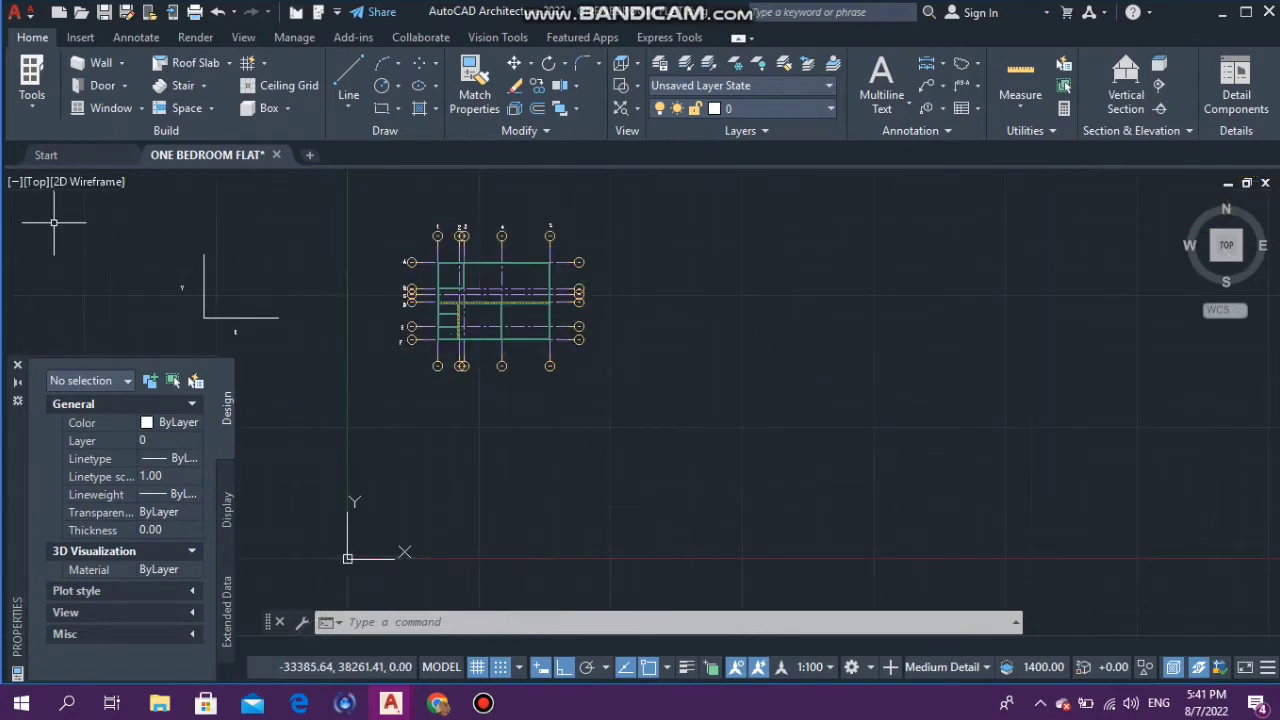
scroll(501, 311, "up", 2)
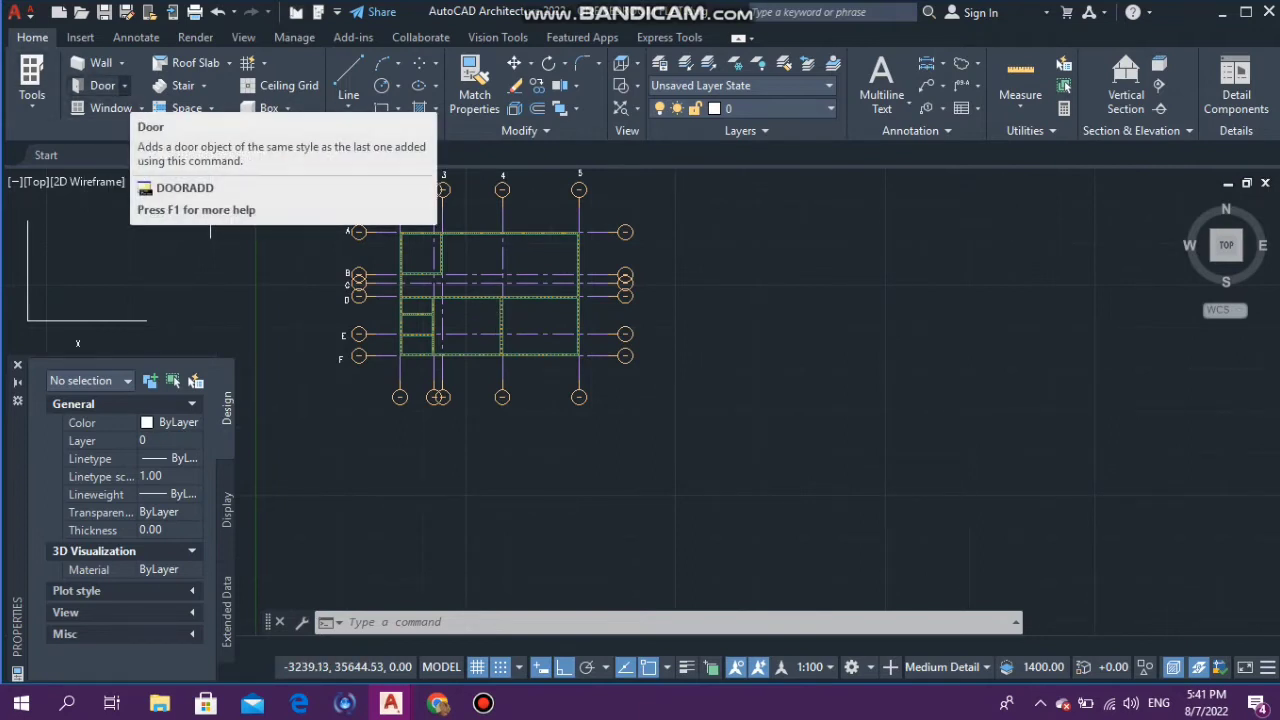
Step: Add 1000 × 2000 openings in the bottom wall and the grid-F right wall, then select the bottom one
left_click(124, 86)
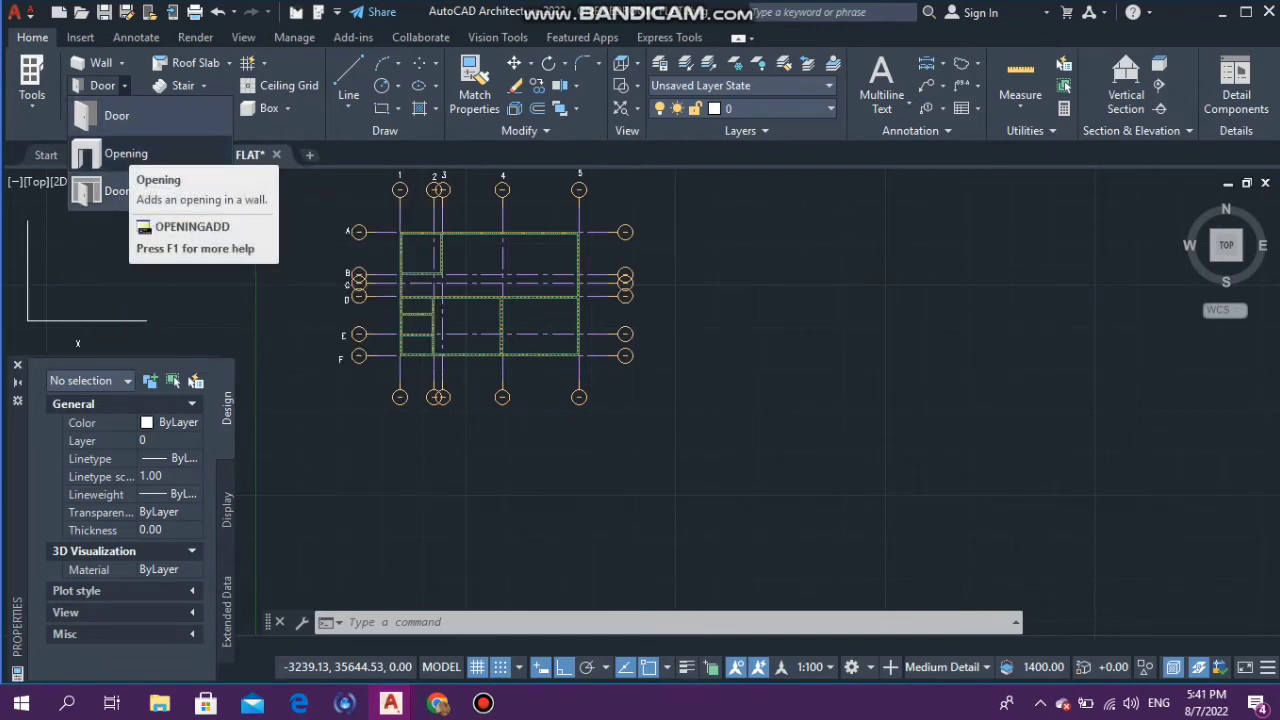
left_click(120, 153)
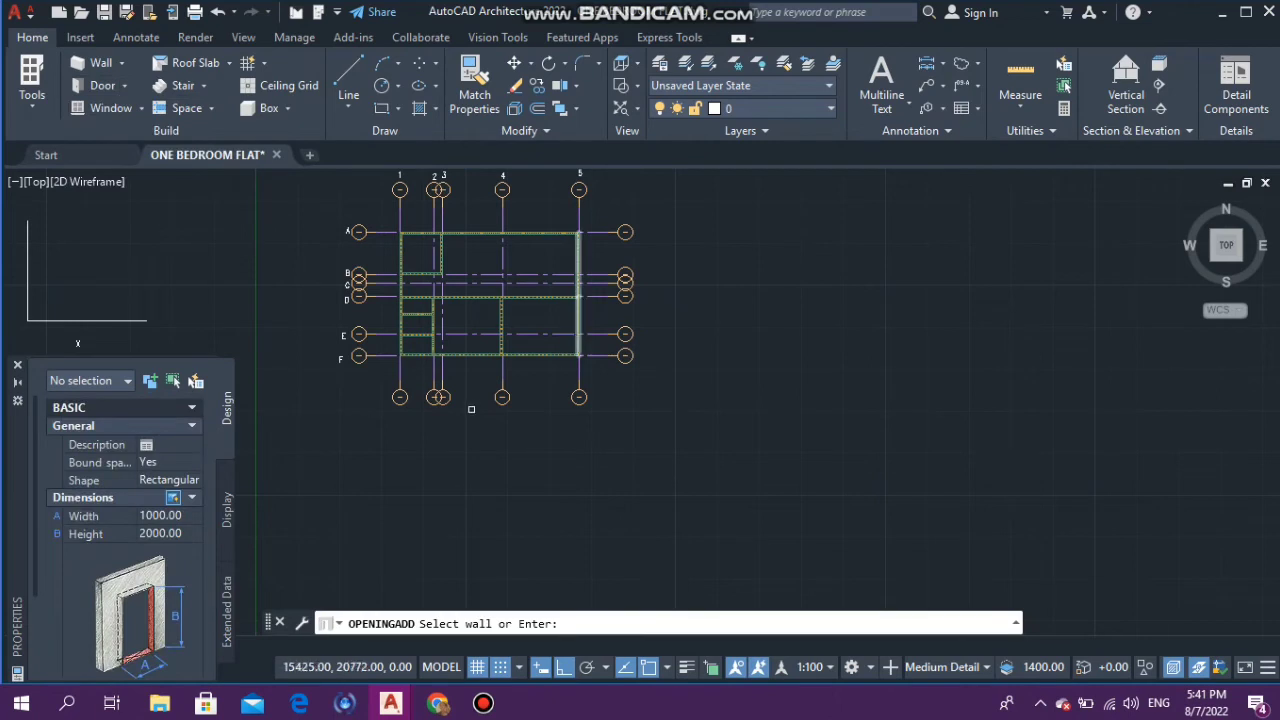
scroll(516, 388, "up", 2)
scroll(516, 388, "up", 3)
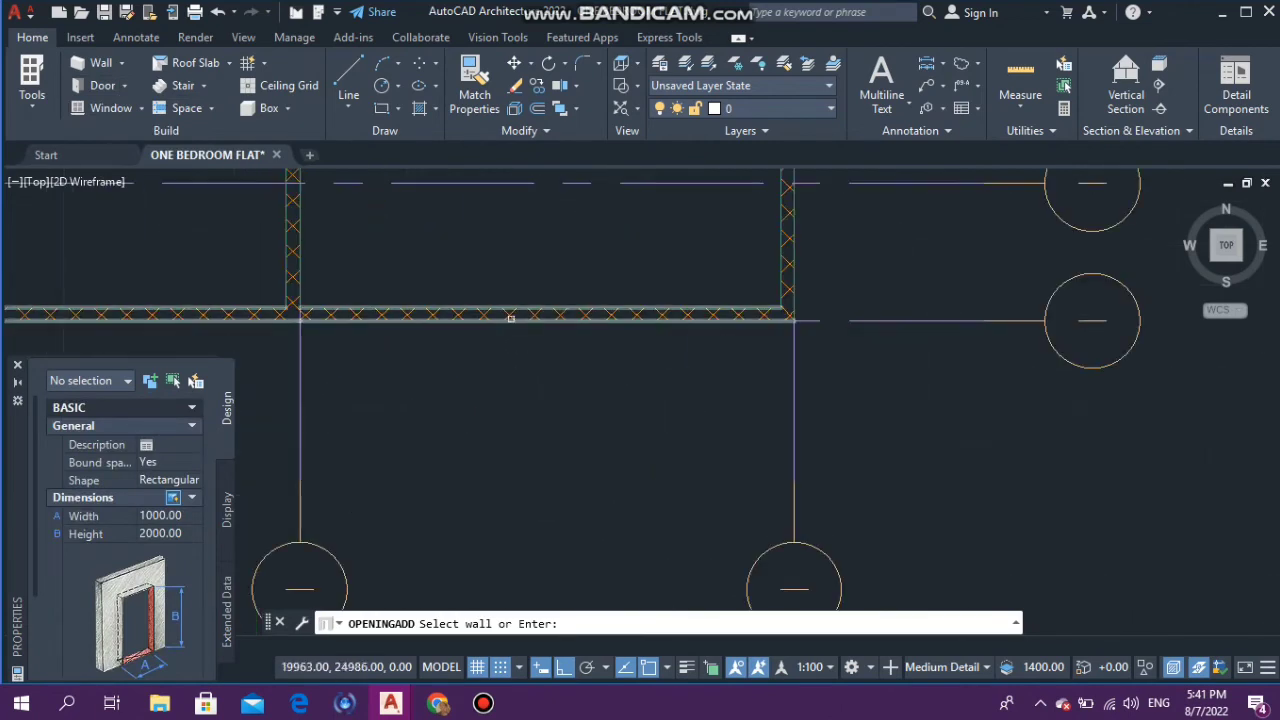
scroll(509, 318, "down", 2)
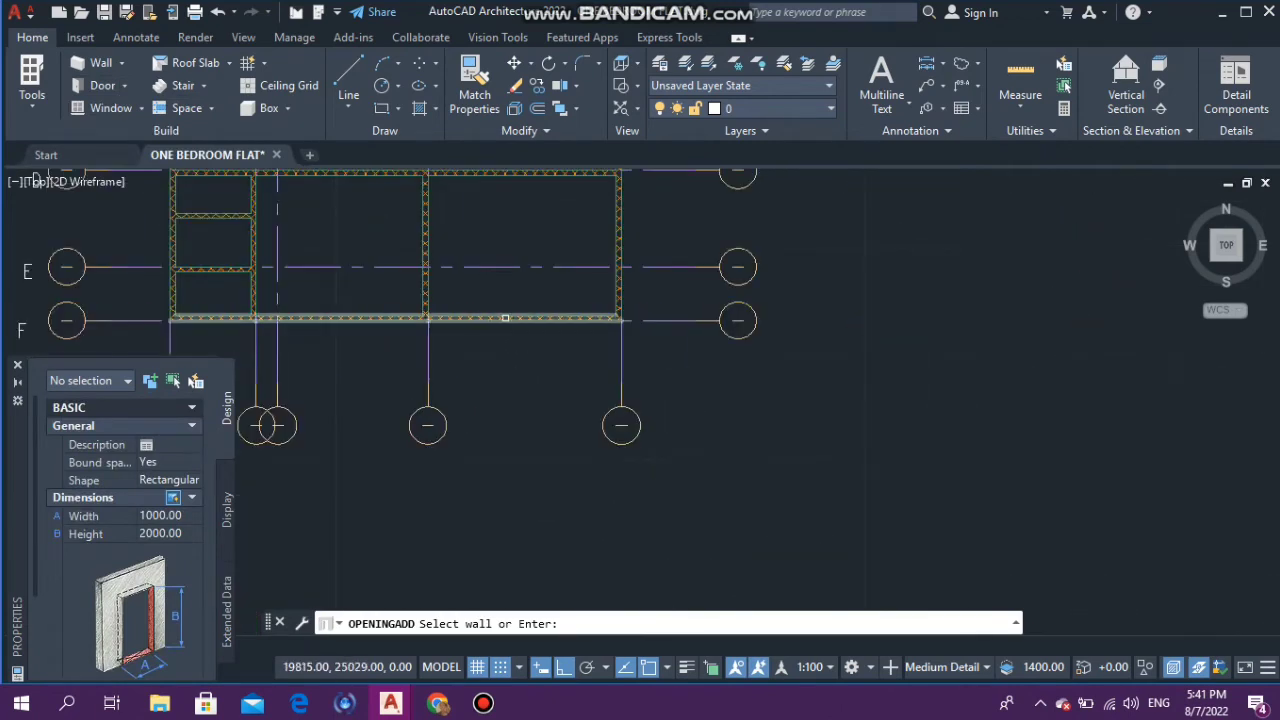
left_click(500, 318)
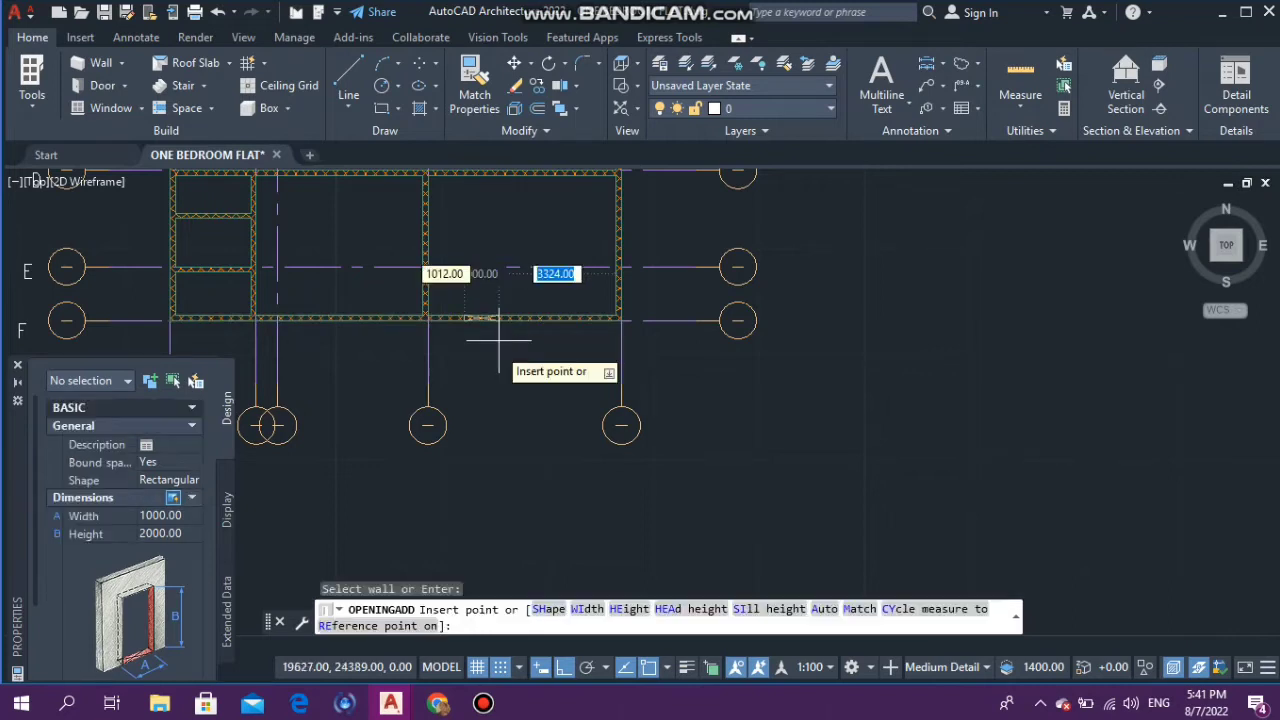
left_click(510, 318)
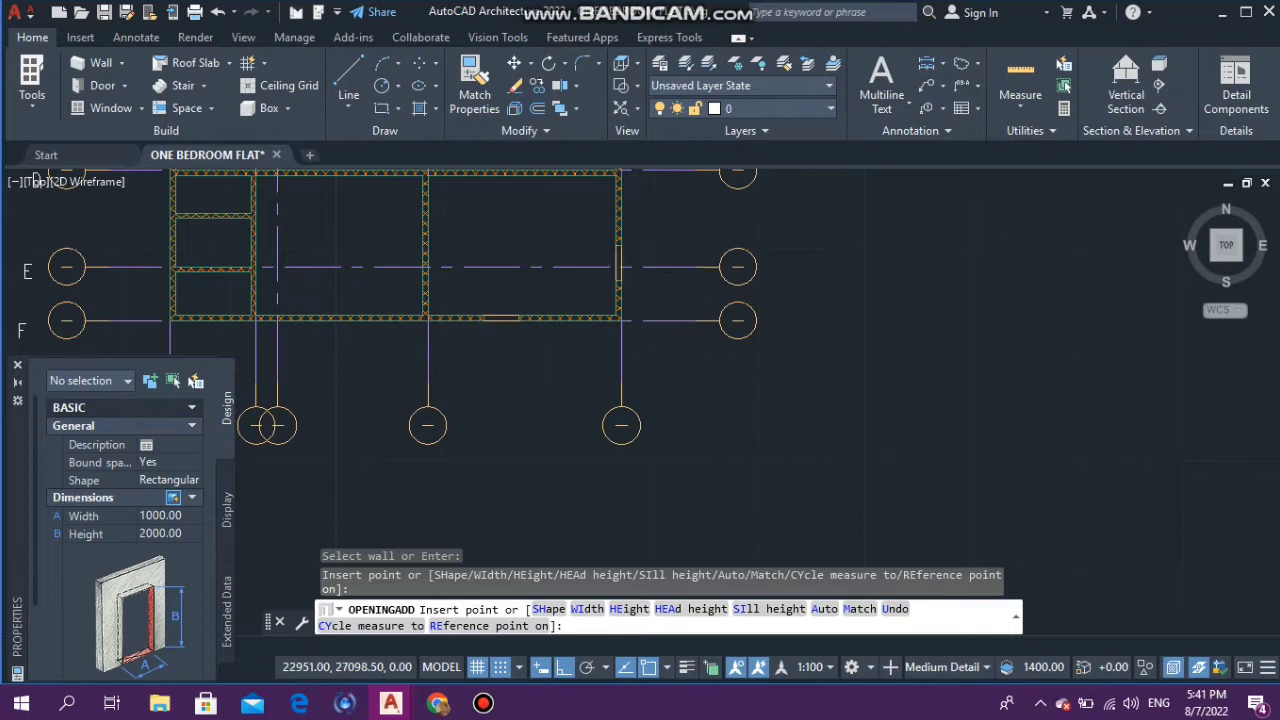
left_click(608, 248)
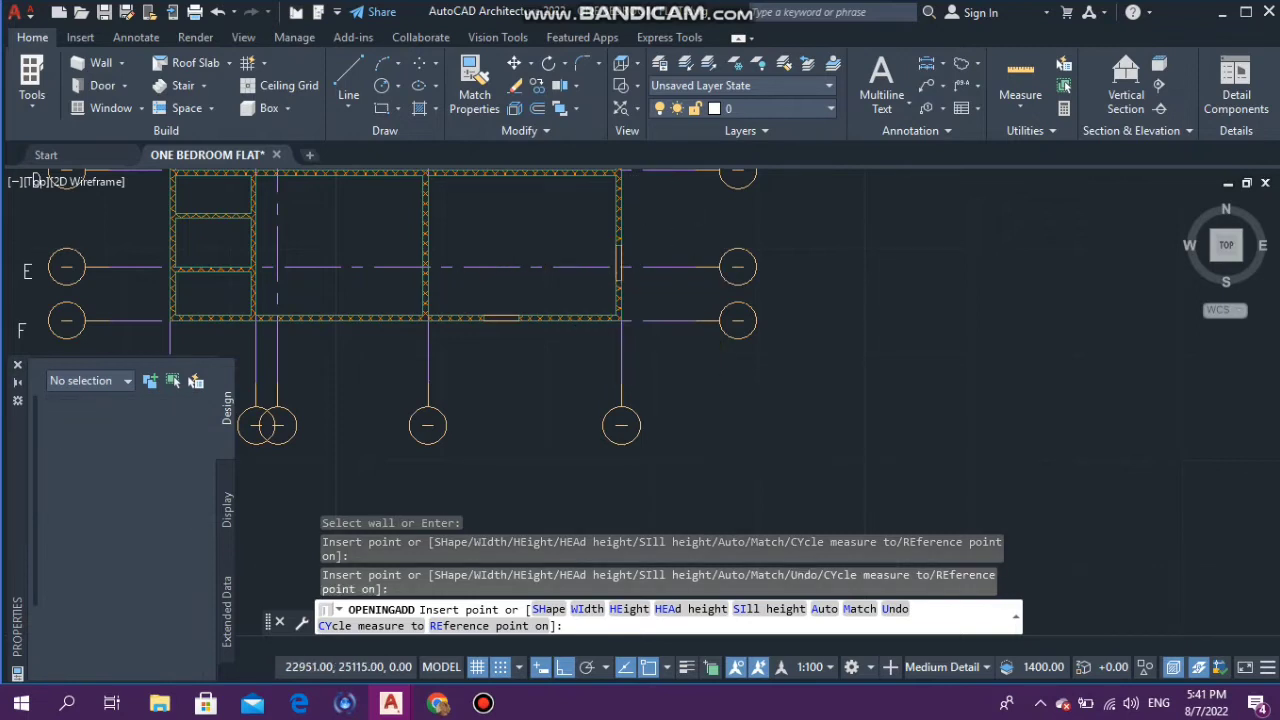
key("Escape")
scroll(480, 350, "up", 2)
scroll(480, 350, "up", 2)
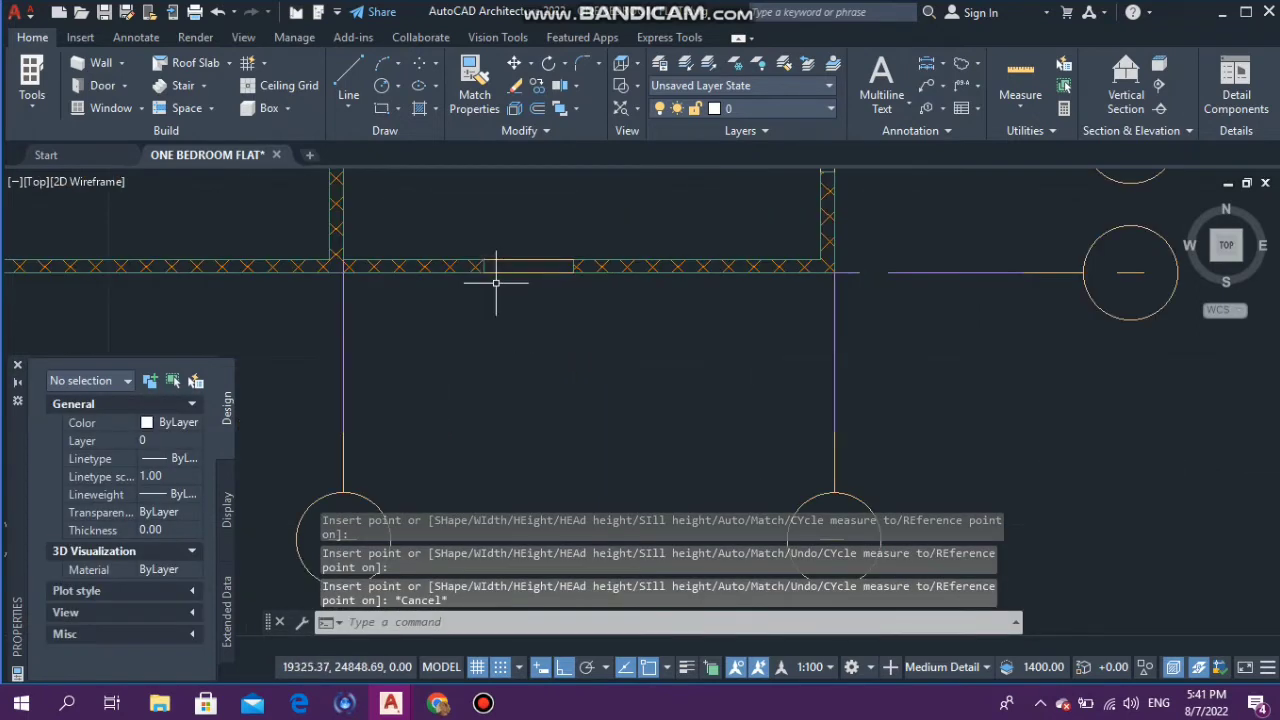
left_click(502, 270)
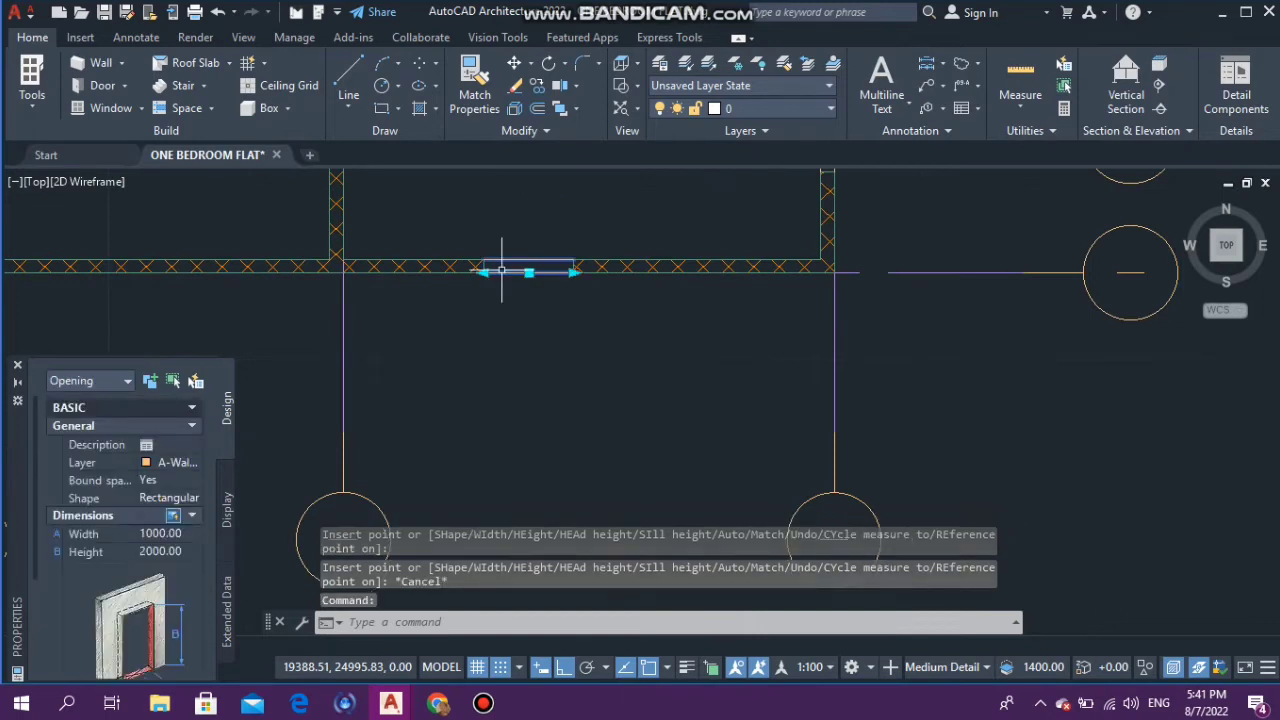
Step: Stretch the bottom-wall opening's ends to the wall corners, widening it to 5336
scroll(445, 278, "up", 3)
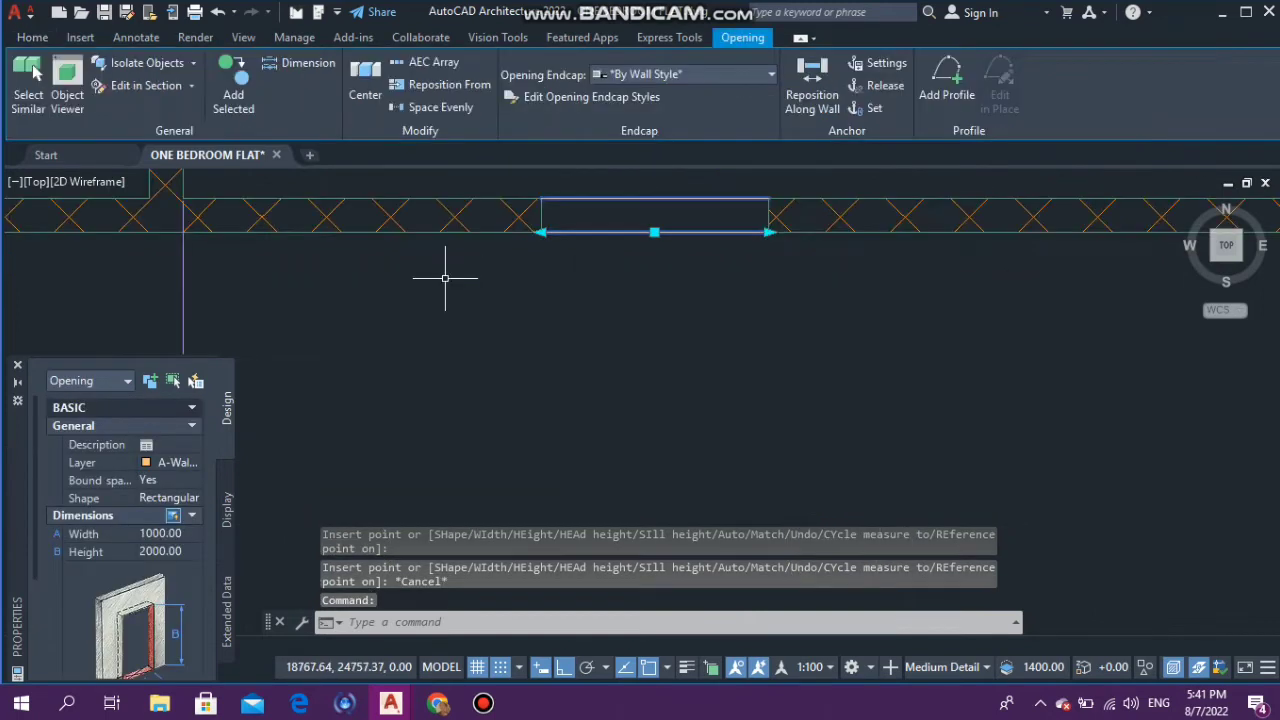
left_click(536, 226)
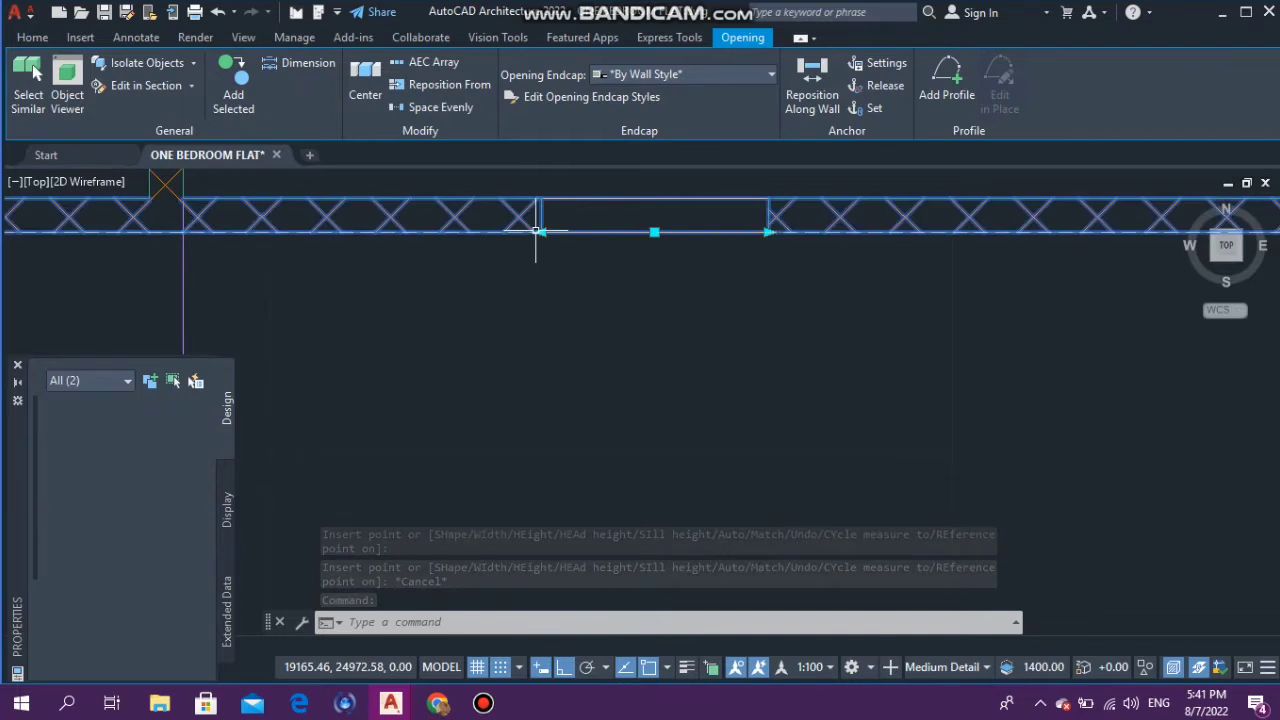
key("Escape")
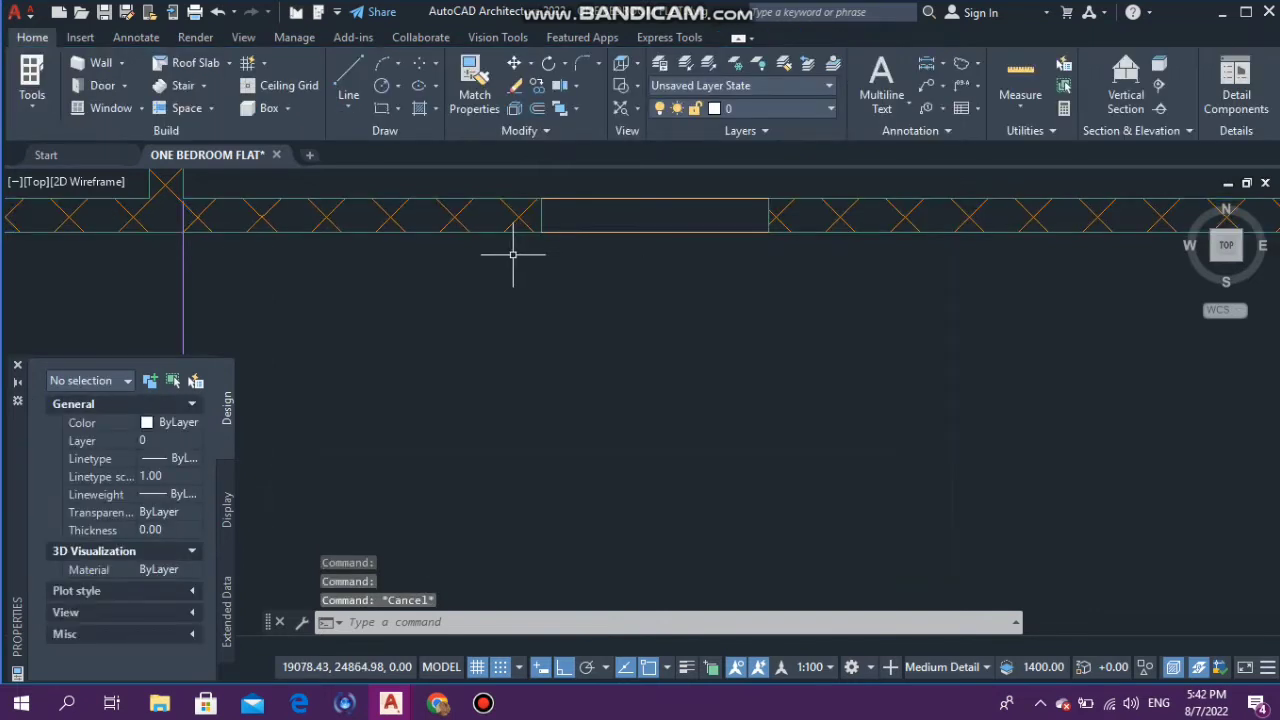
left_click(635, 233)
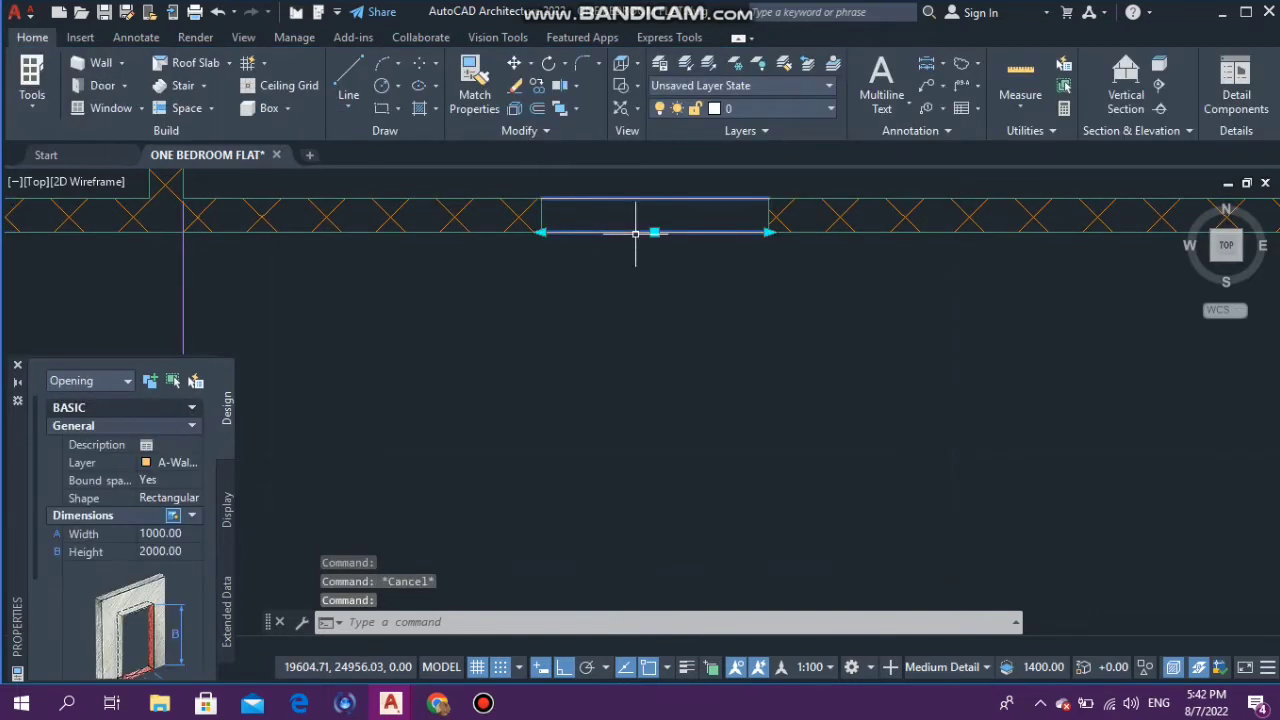
left_click(541, 233)
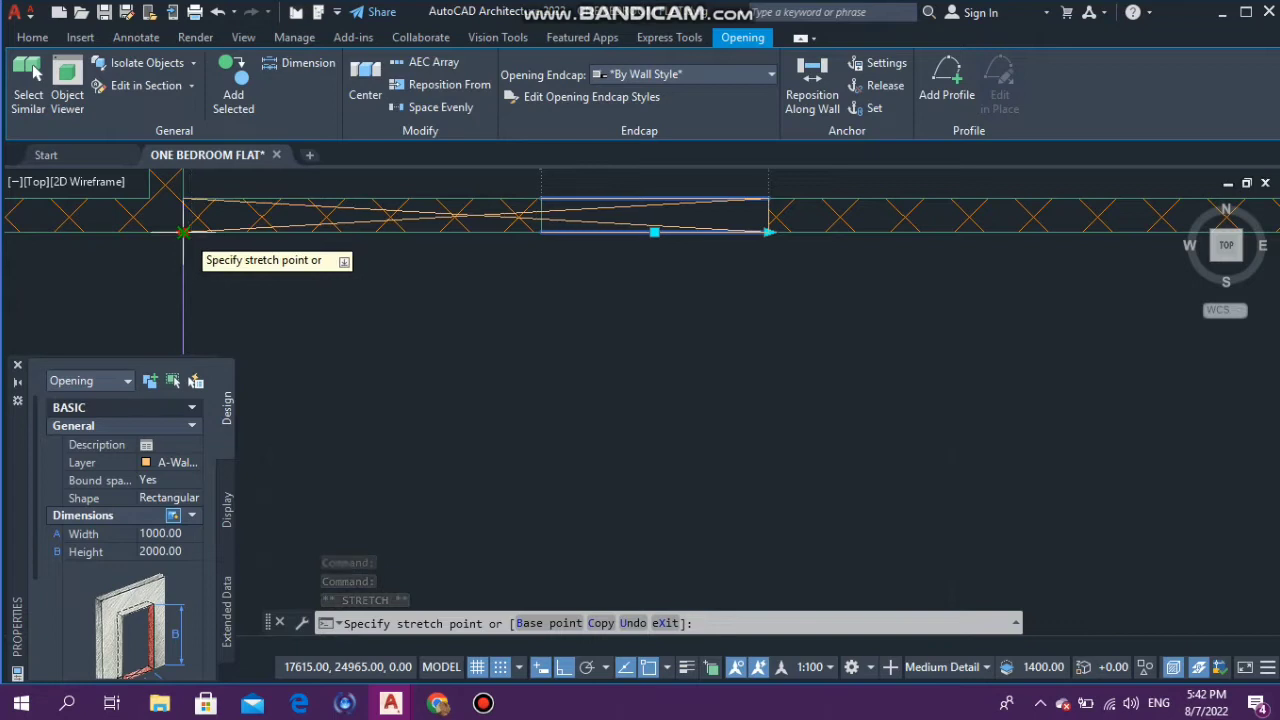
left_click(183, 233)
scroll(480, 250, "down", 3)
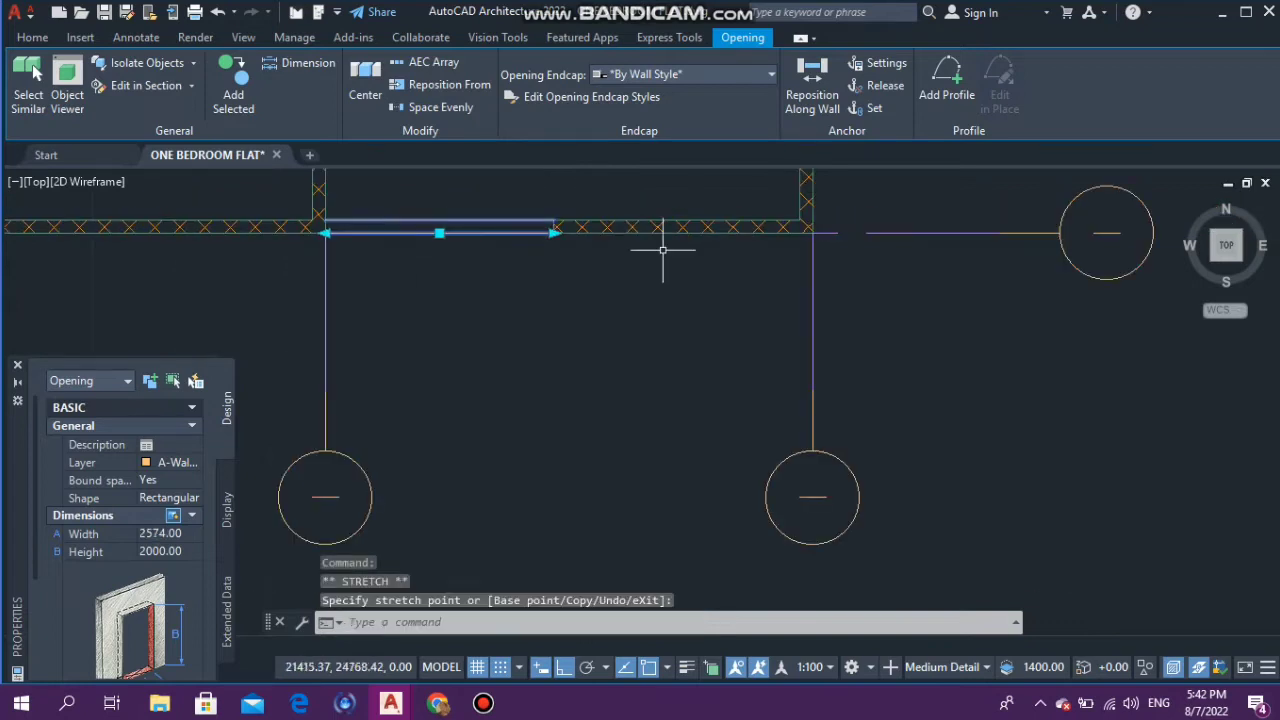
scroll(580, 206, "up", 4)
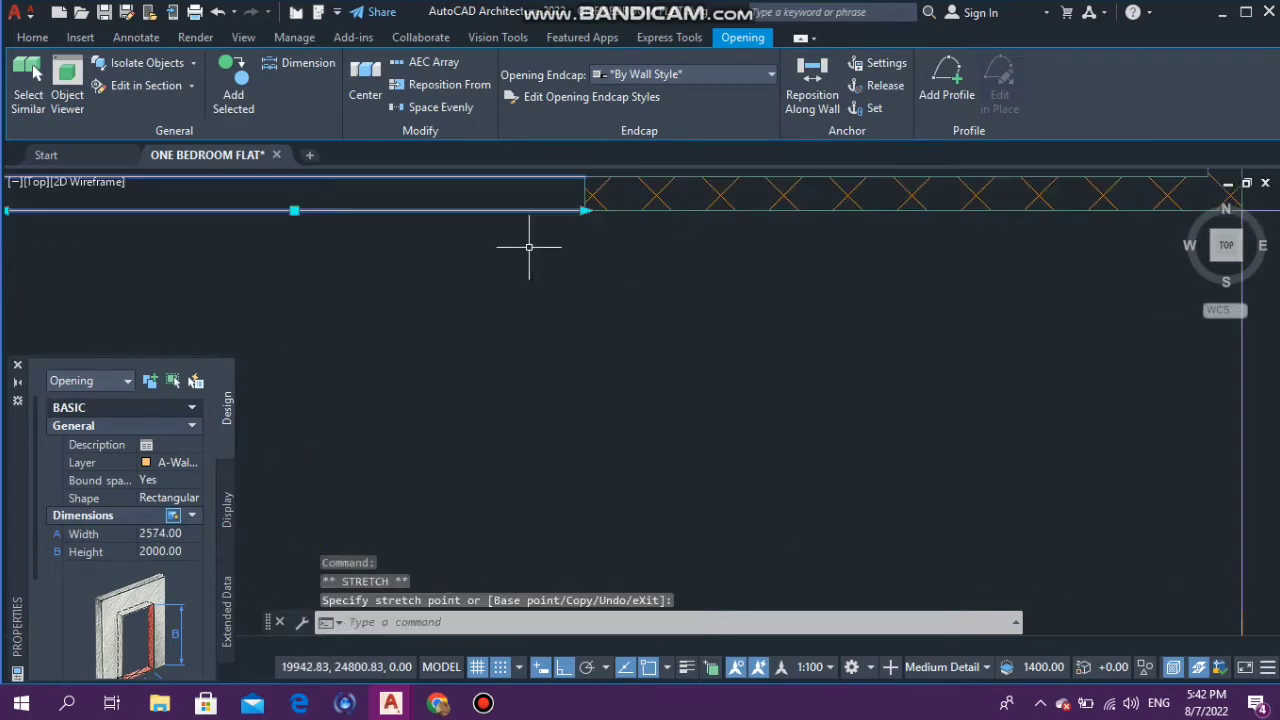
left_click(590, 210)
scroll(590, 215, "down", 3)
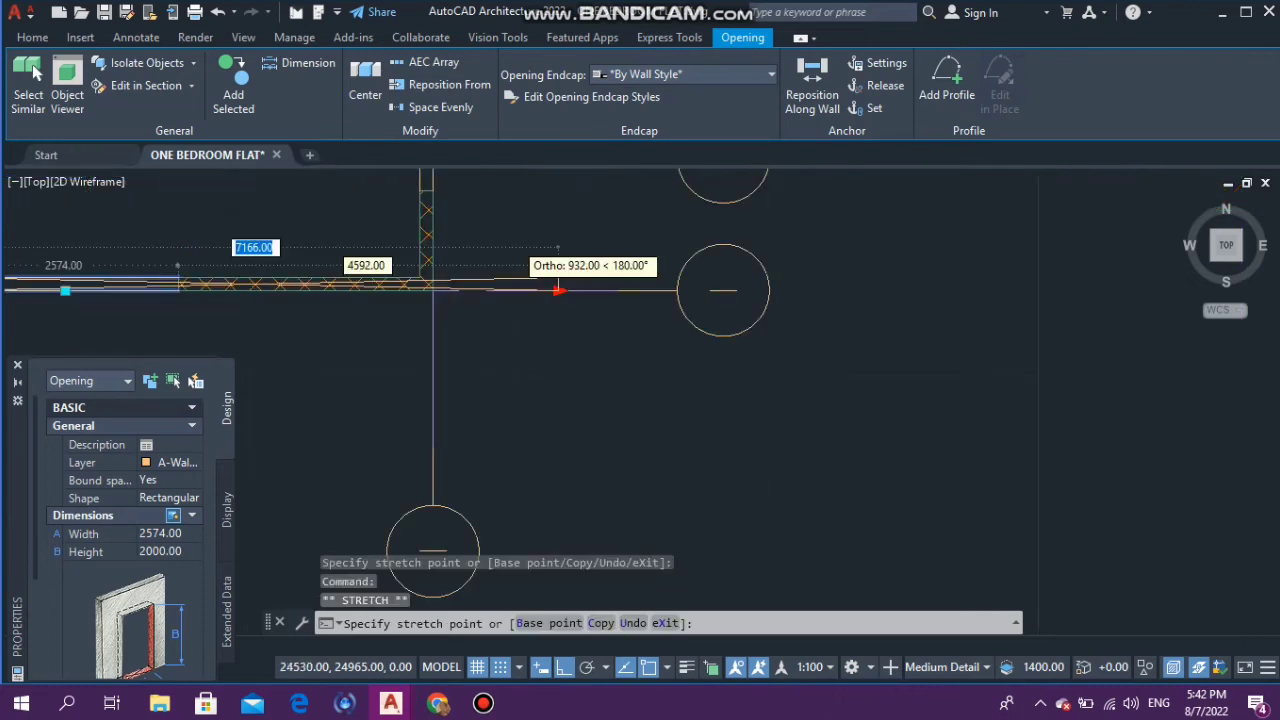
scroll(433, 290, "up", 2)
scroll(514, 240, "up", 2)
scroll(408, 258, "down", 2)
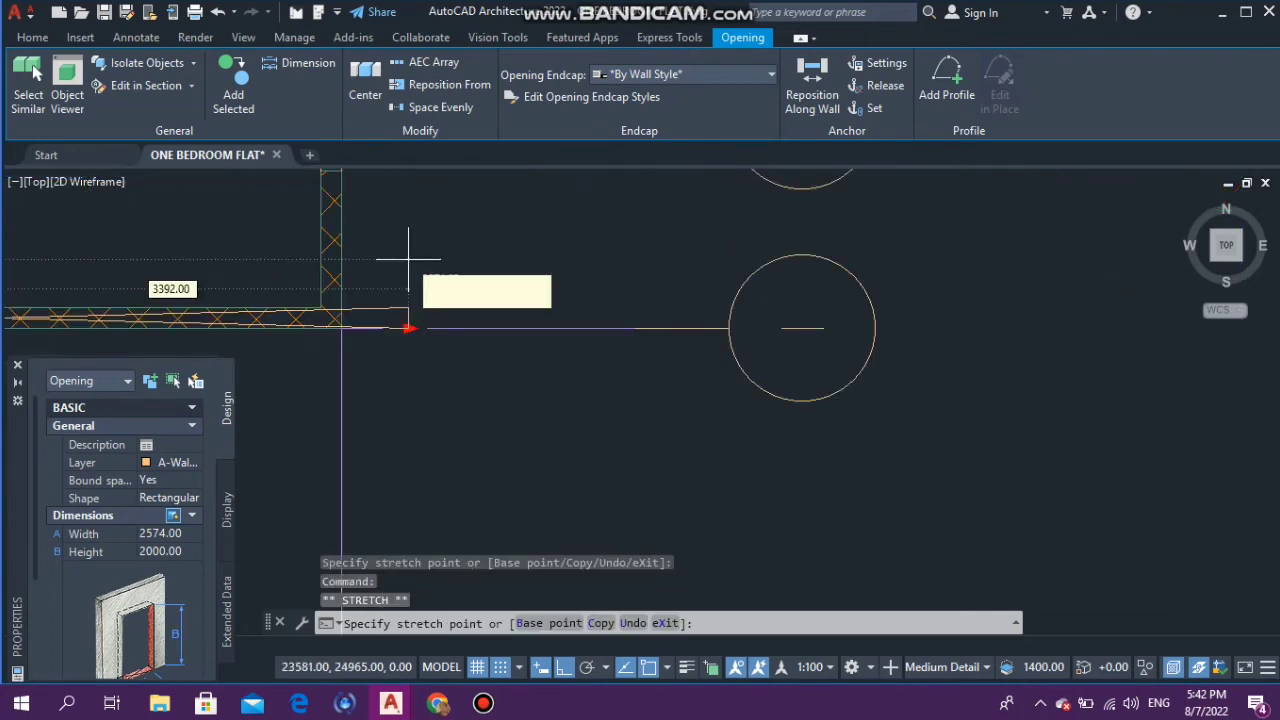
scroll(335, 302, "up", 2)
scroll(335, 367, "up", 2)
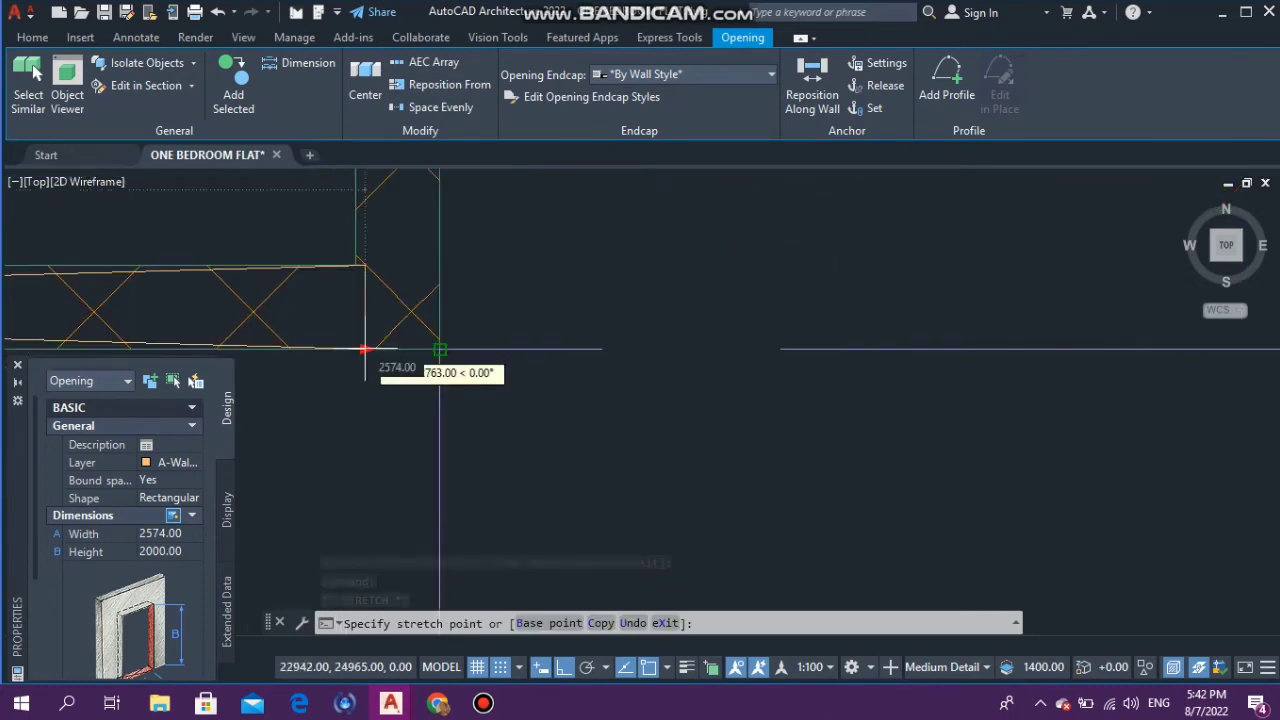
left_click(440, 349)
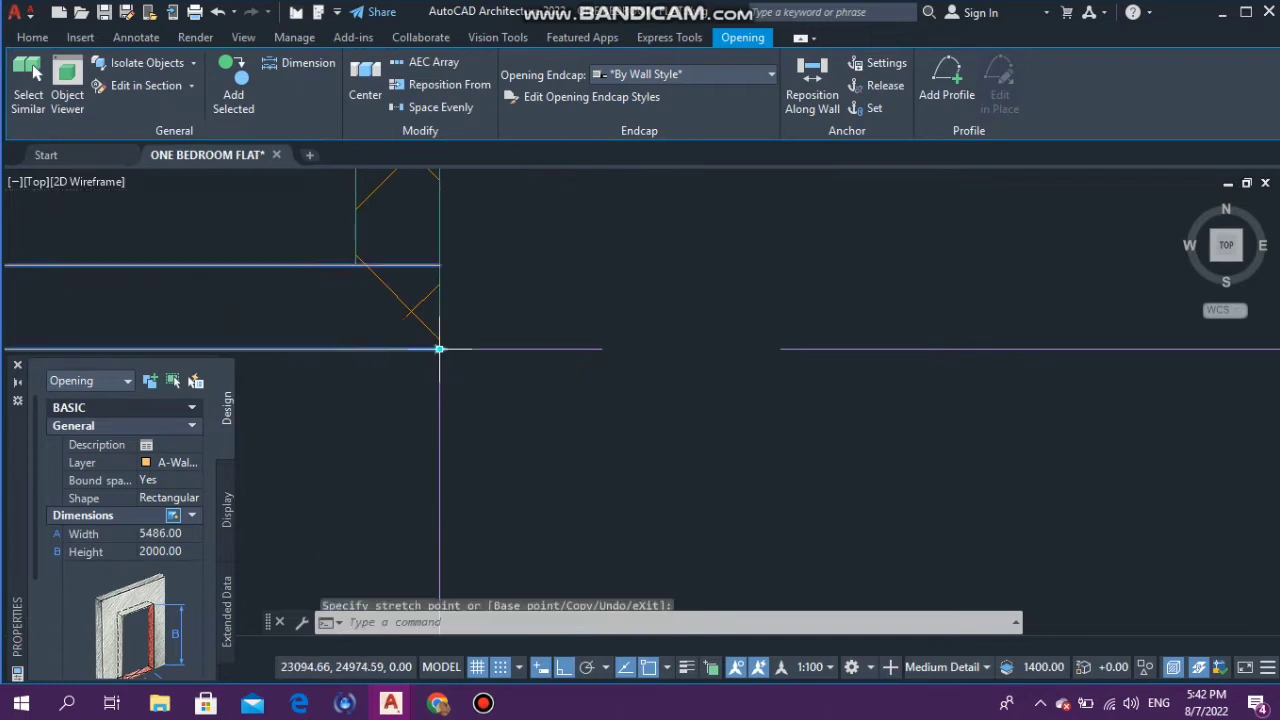
scroll(543, 329, "down", 2)
scroll(443, 329, "down", 2)
scroll(246, 400, "down", 2)
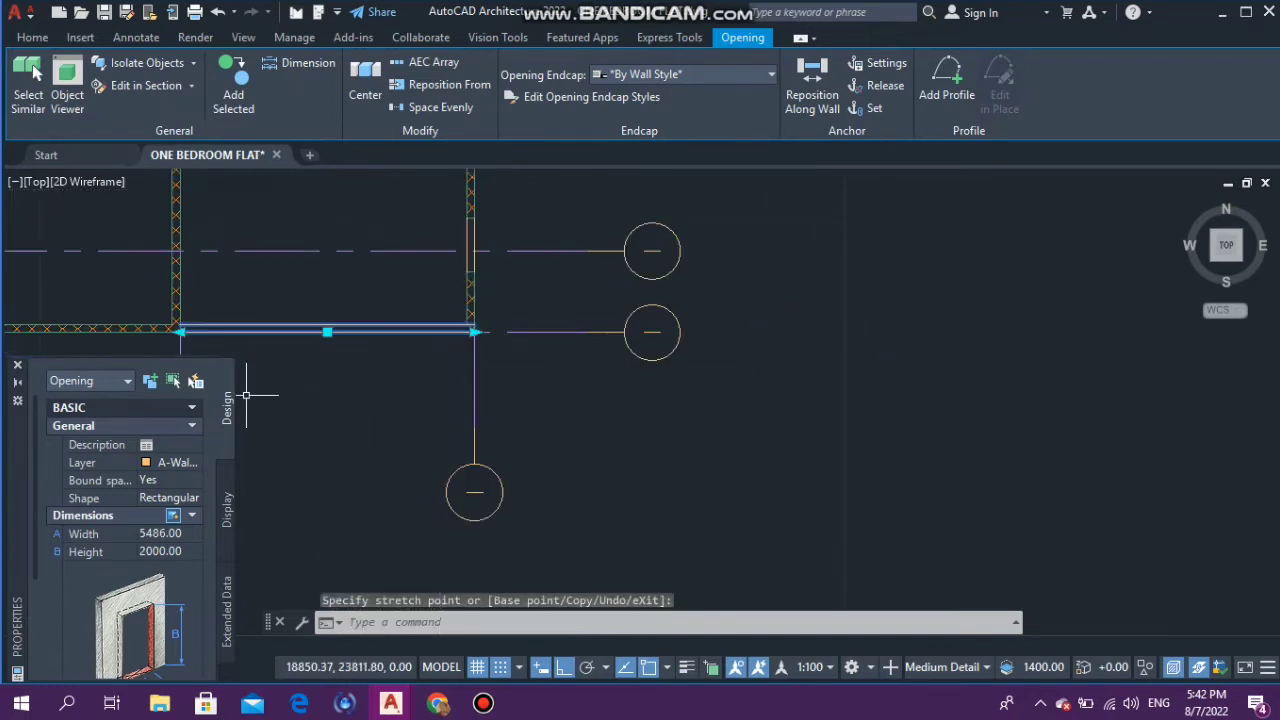
scroll(447, 329, "up", 2)
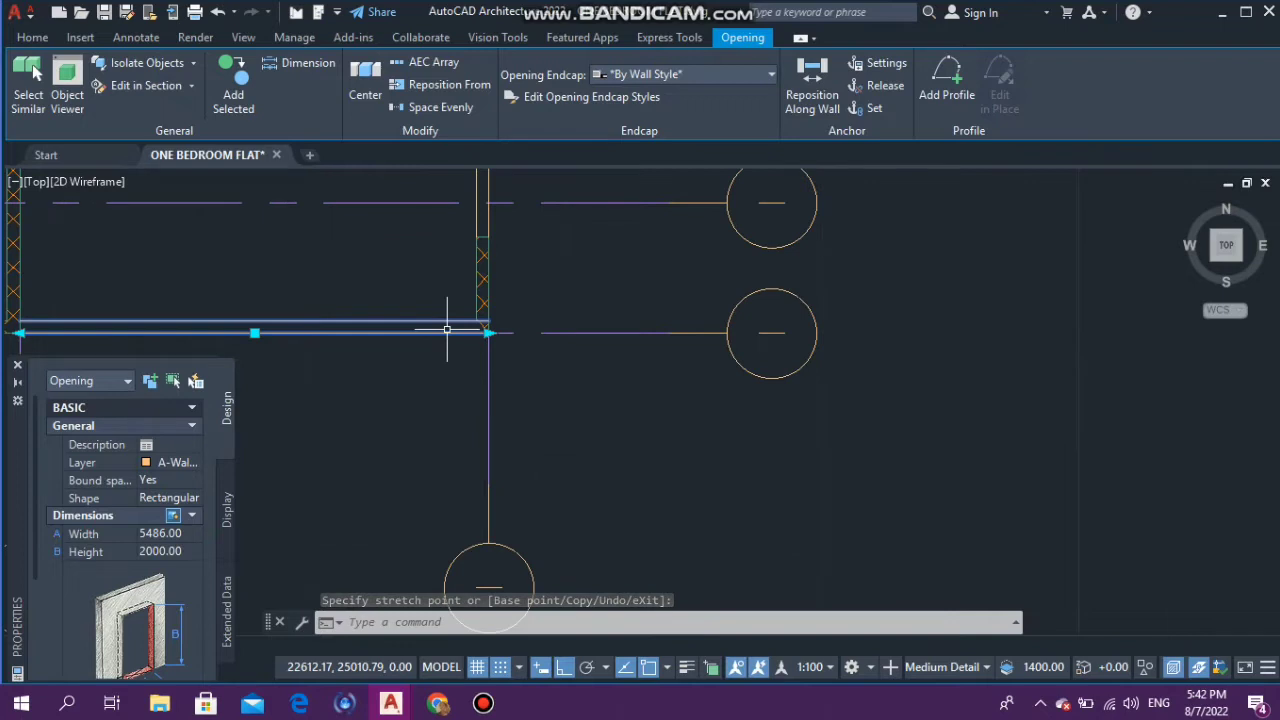
scroll(447, 329, "up", 3)
left_click(540, 287)
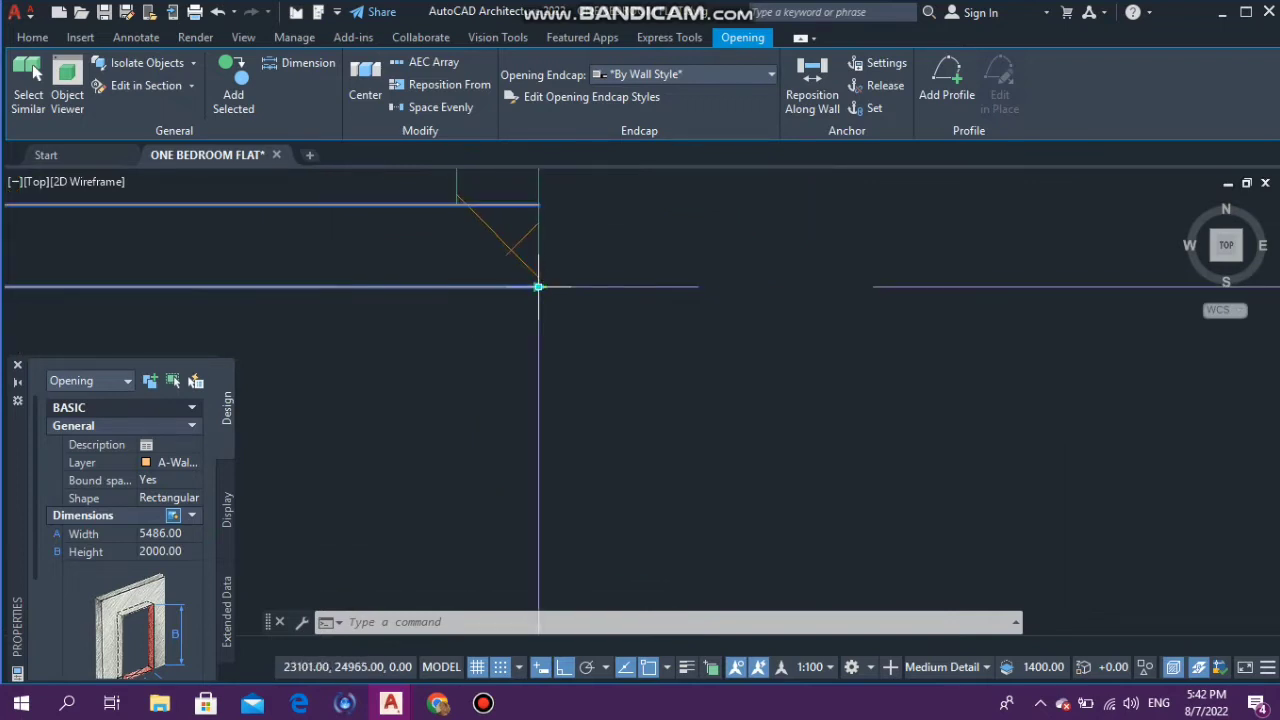
left_click(538, 287)
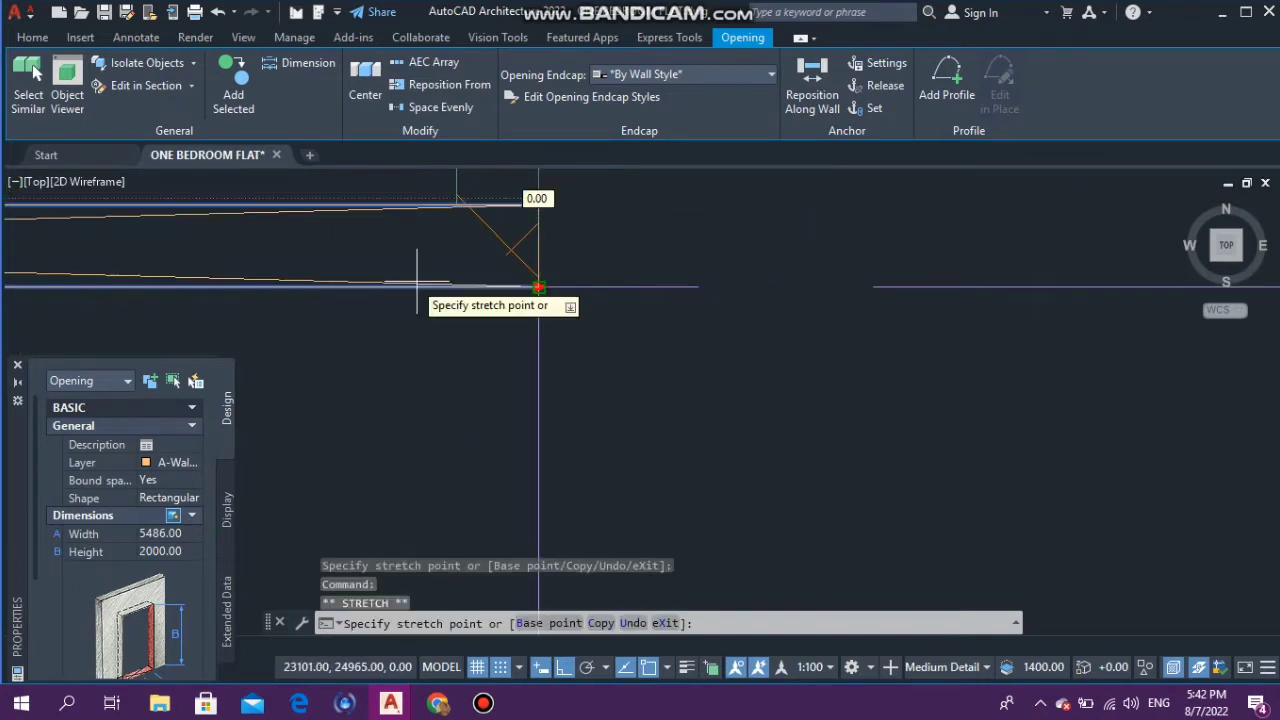
left_click(456, 212)
scroll(456, 212, "down", 5)
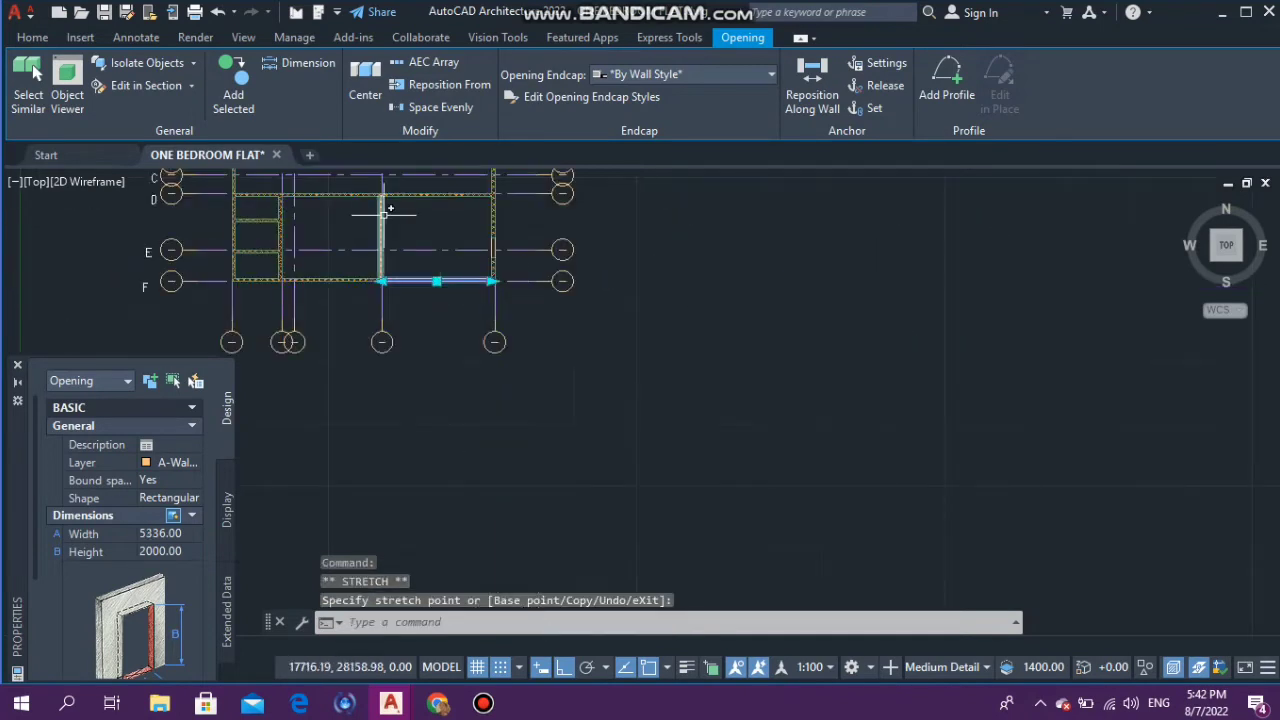
key("Escape")
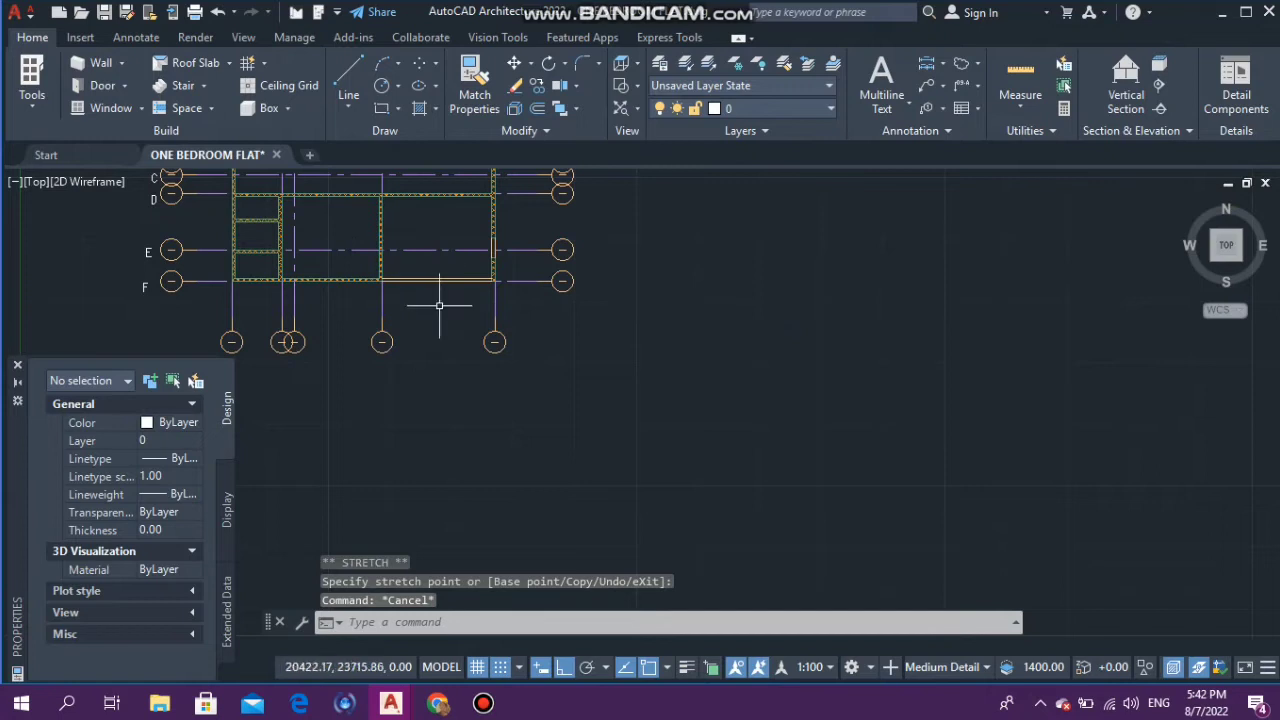
Step: Stretch the right-wall opening's ends to the wall corners, widening it to 3967
scroll(463, 205, "down", 1)
scroll(480, 288, "up", 6)
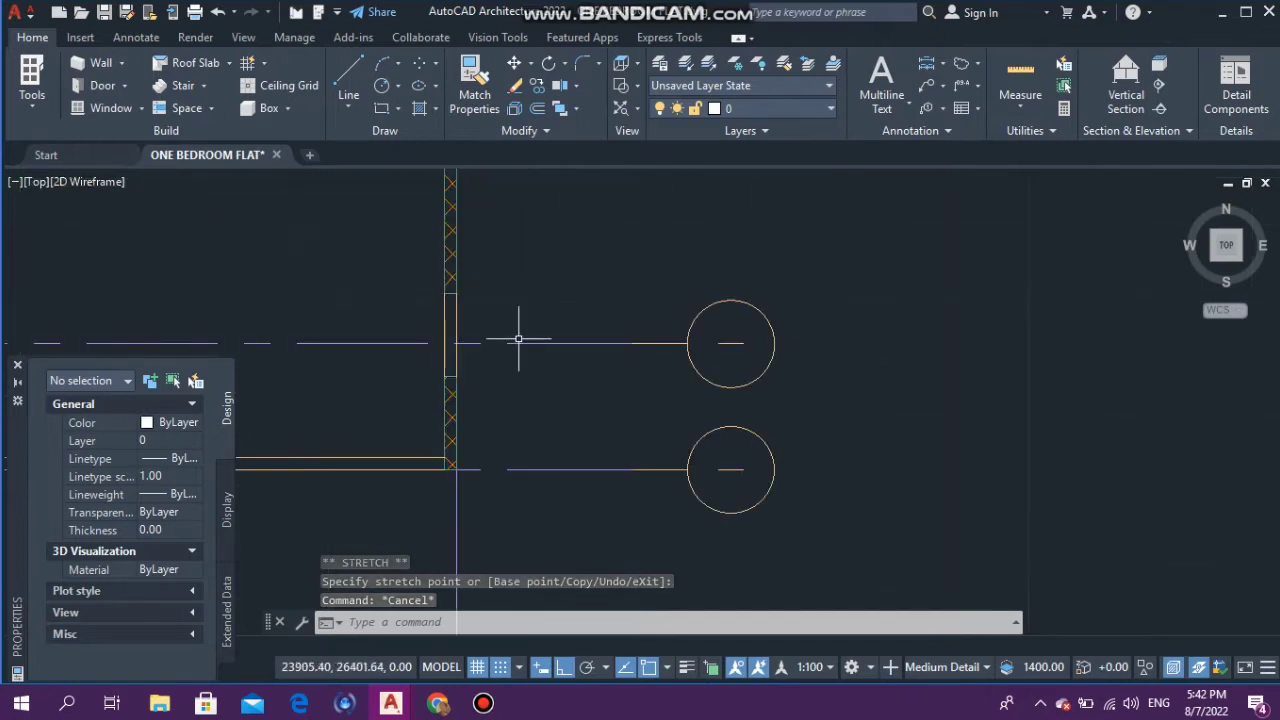
left_click(450, 321)
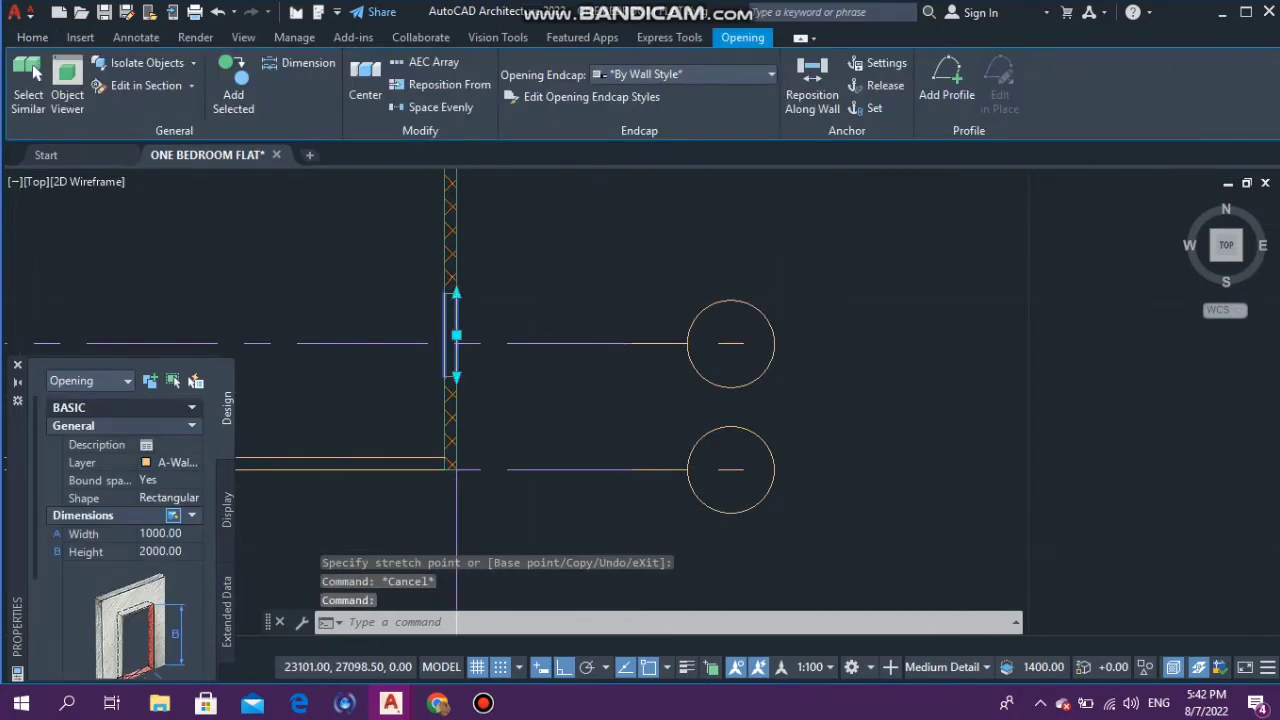
left_click(456, 335)
scroll(470, 275, "up", 4)
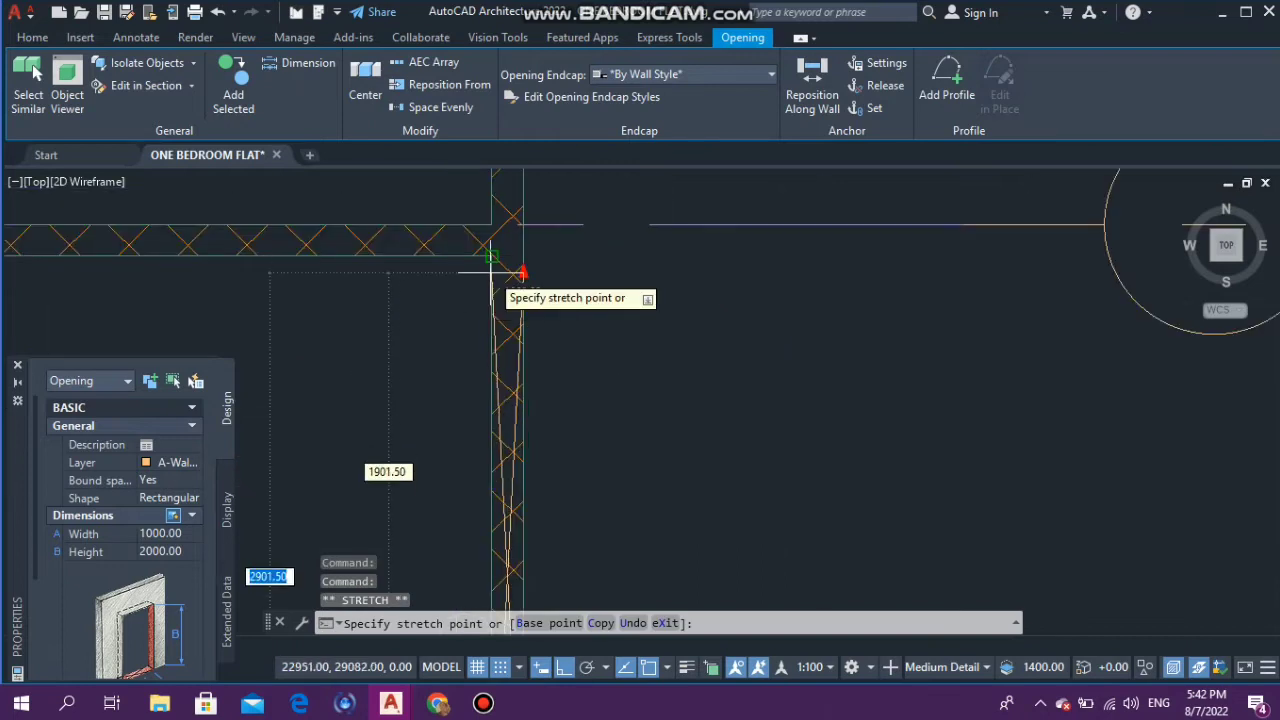
scroll(486, 251, "down", 5)
left_click(487, 352)
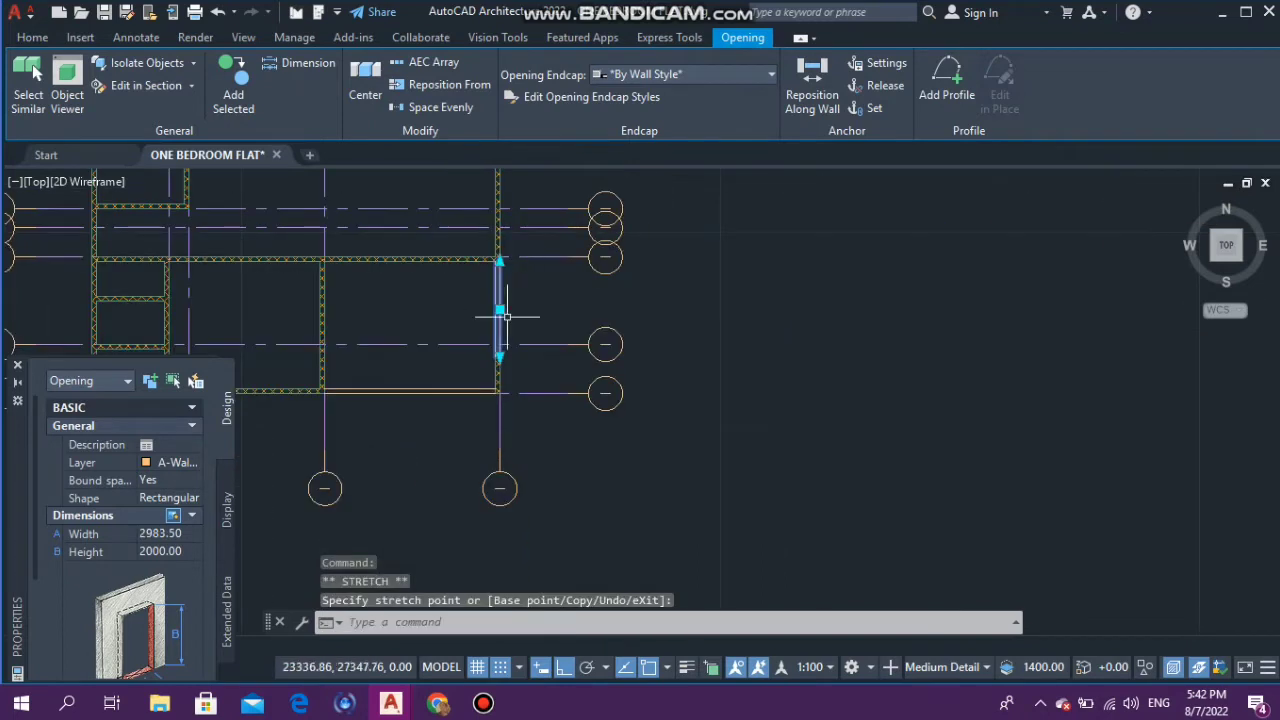
scroll(482, 345, "up", 4)
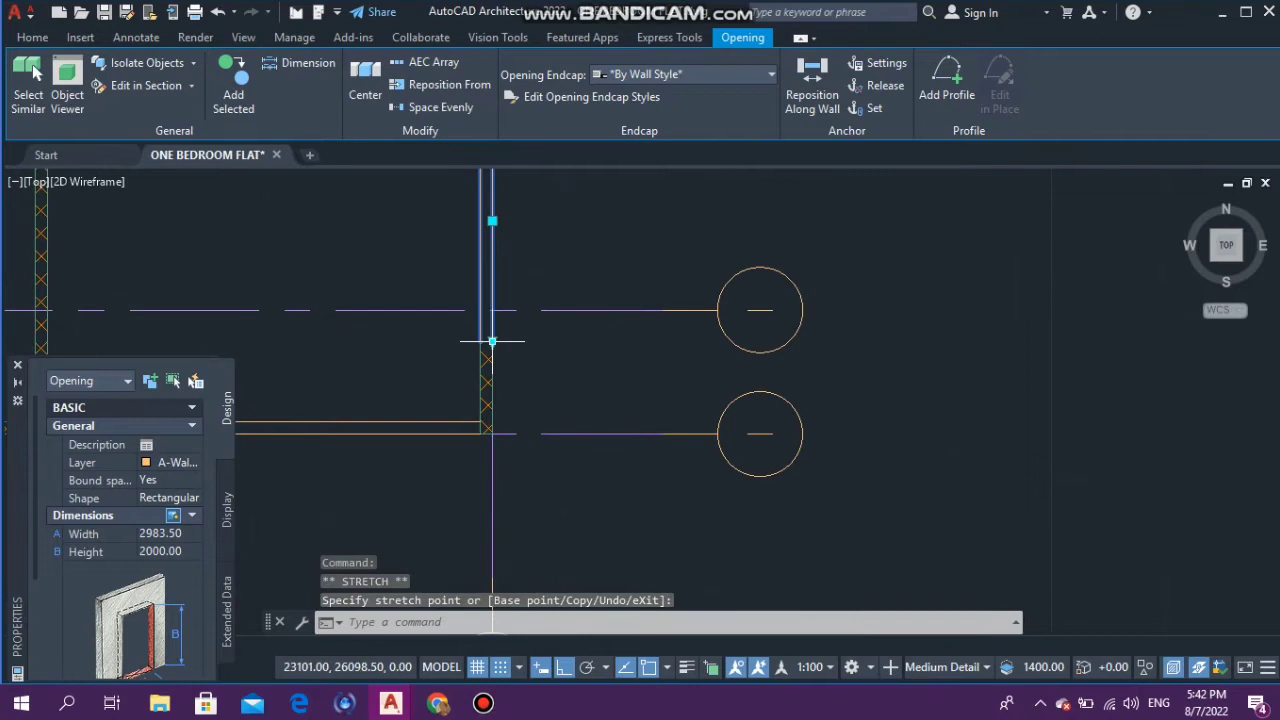
left_click(491, 352)
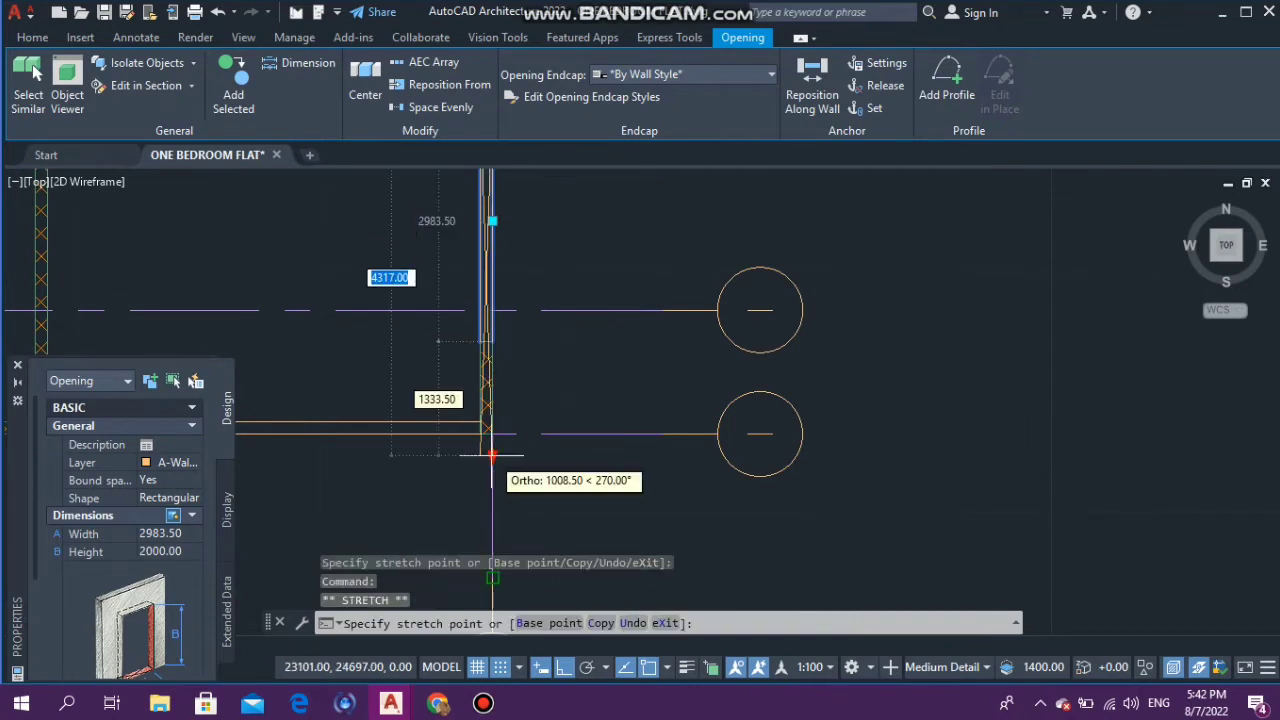
scroll(480, 312, "up", 3)
left_click(480, 322)
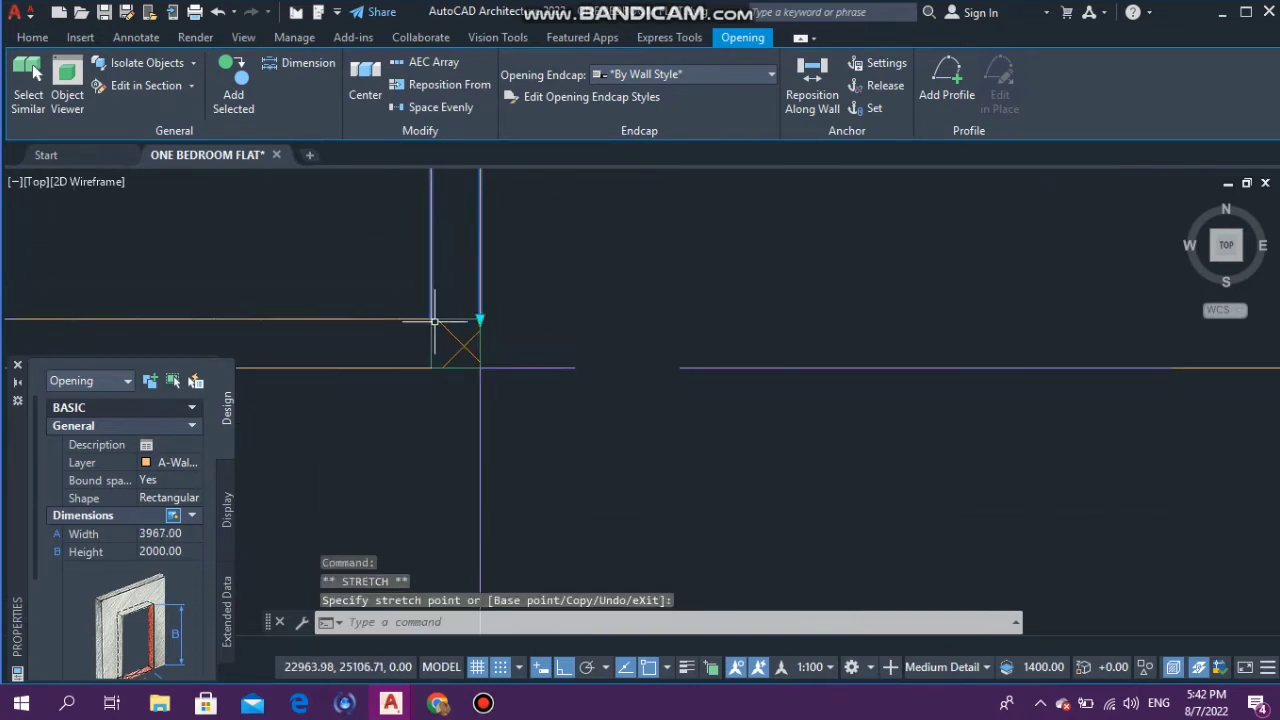
scroll(500, 332, "down", 6)
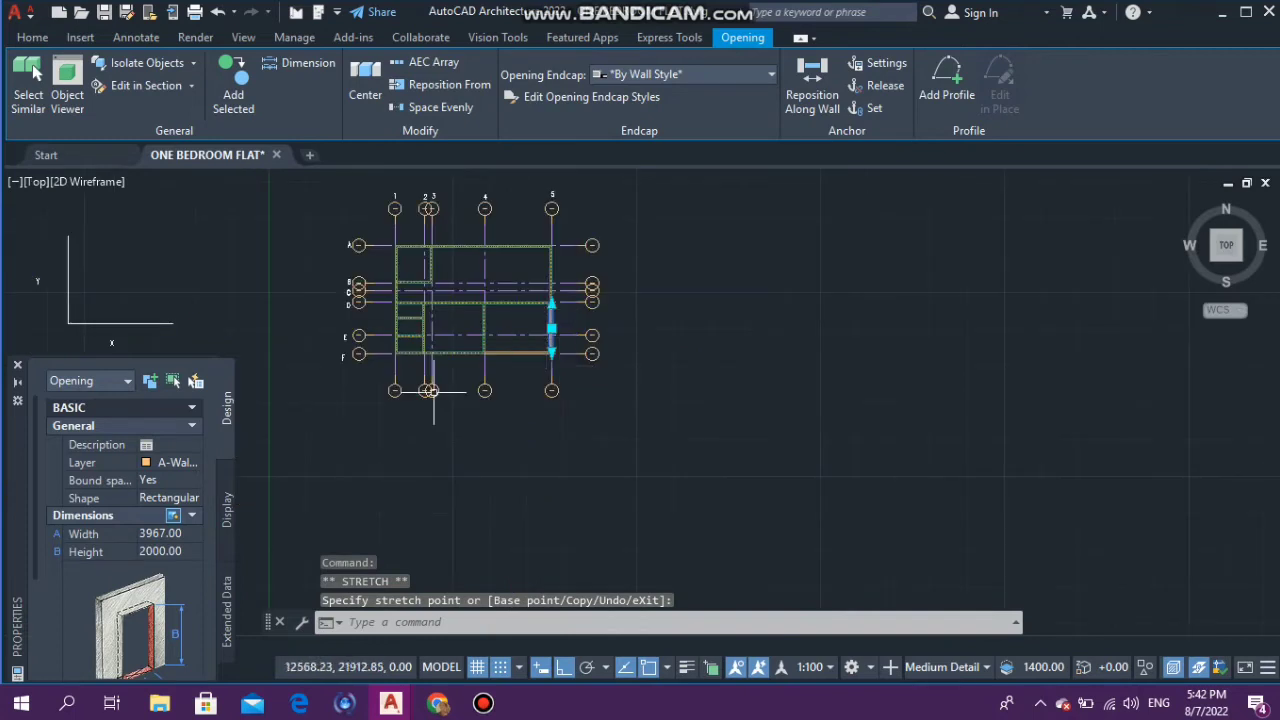
key("Escape")
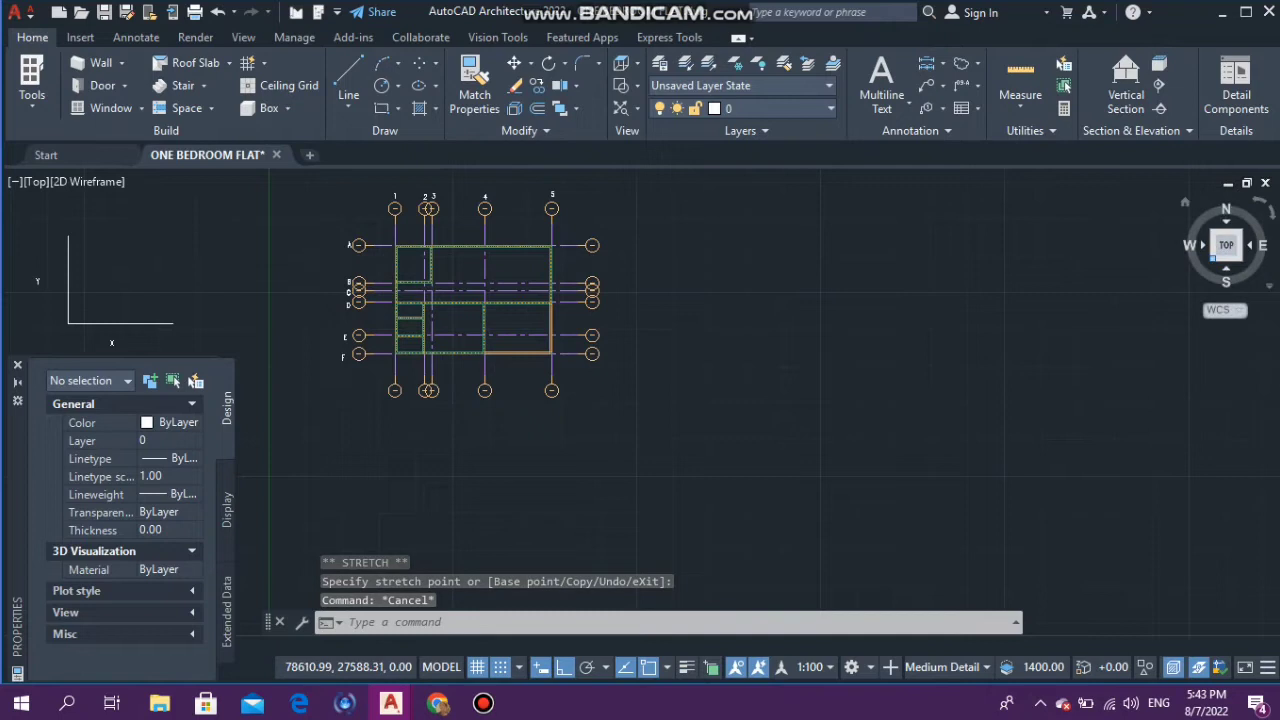
Step: Switch to an isometric 3D view and zoom in on the widened openings
left_click(1211, 258)
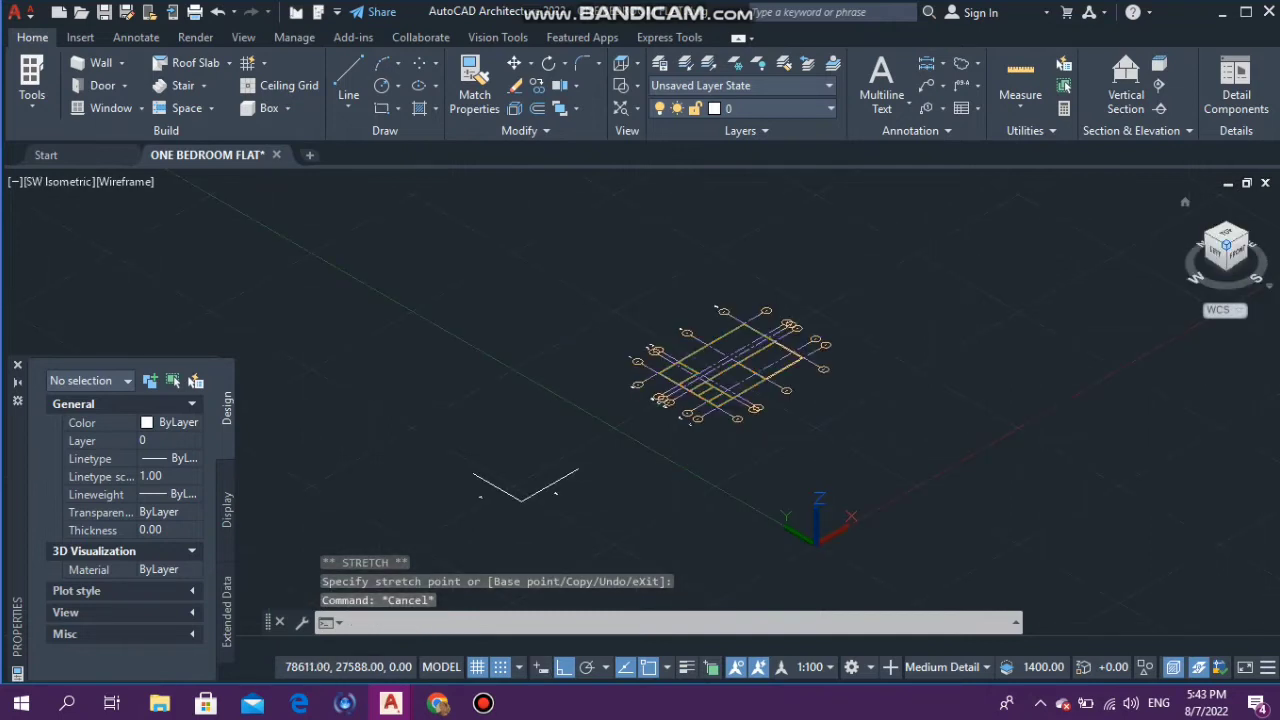
scroll(575, 378, "up", 8)
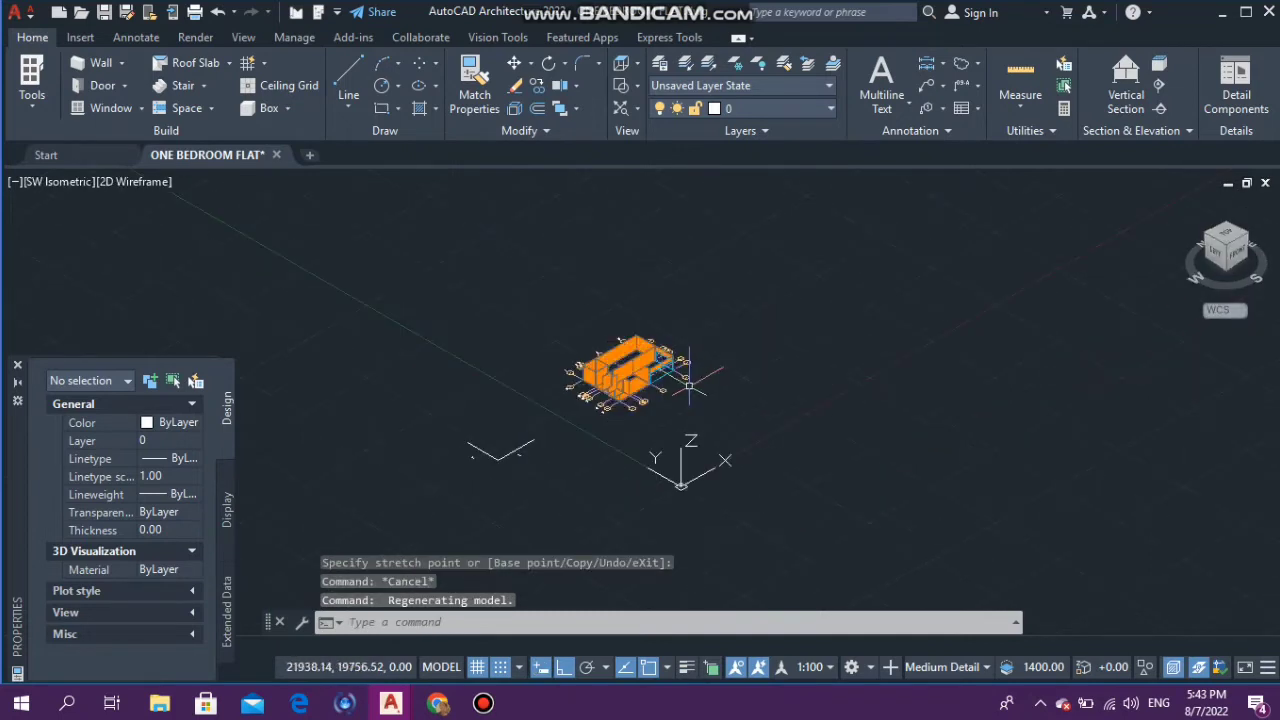
scroll(522, 376, "down", 8)
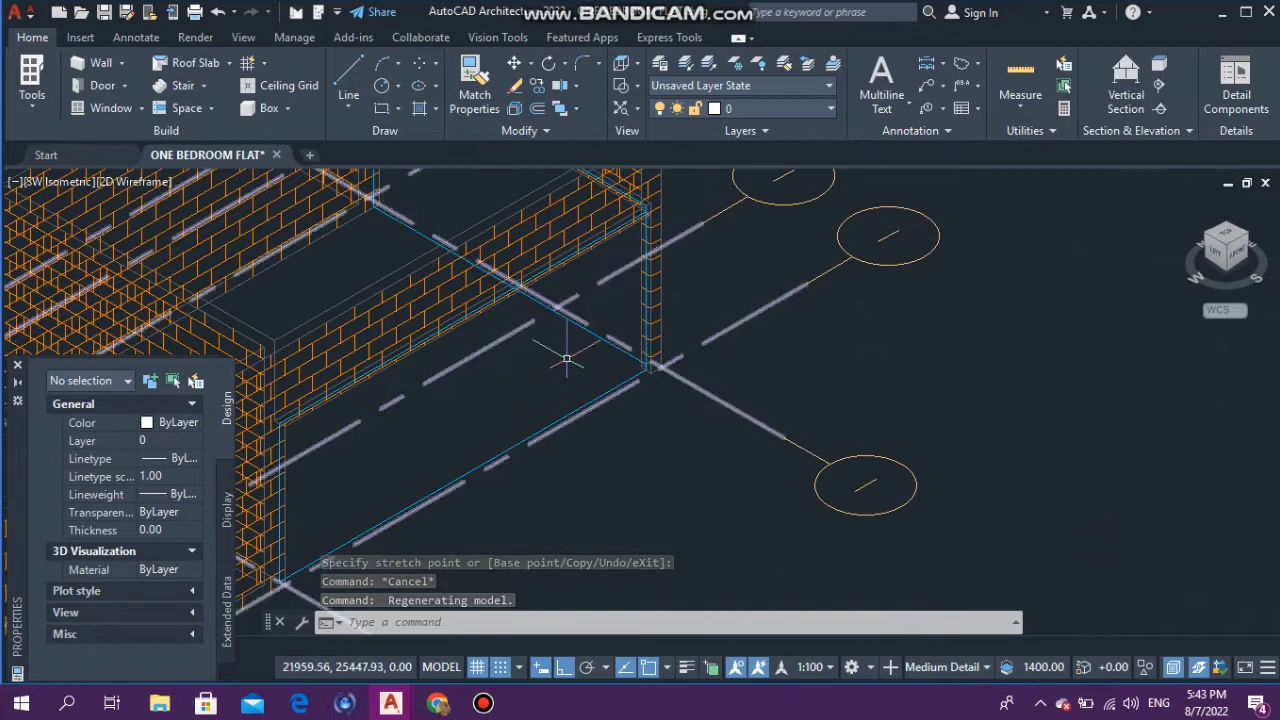
scroll(534, 254, "up", 2)
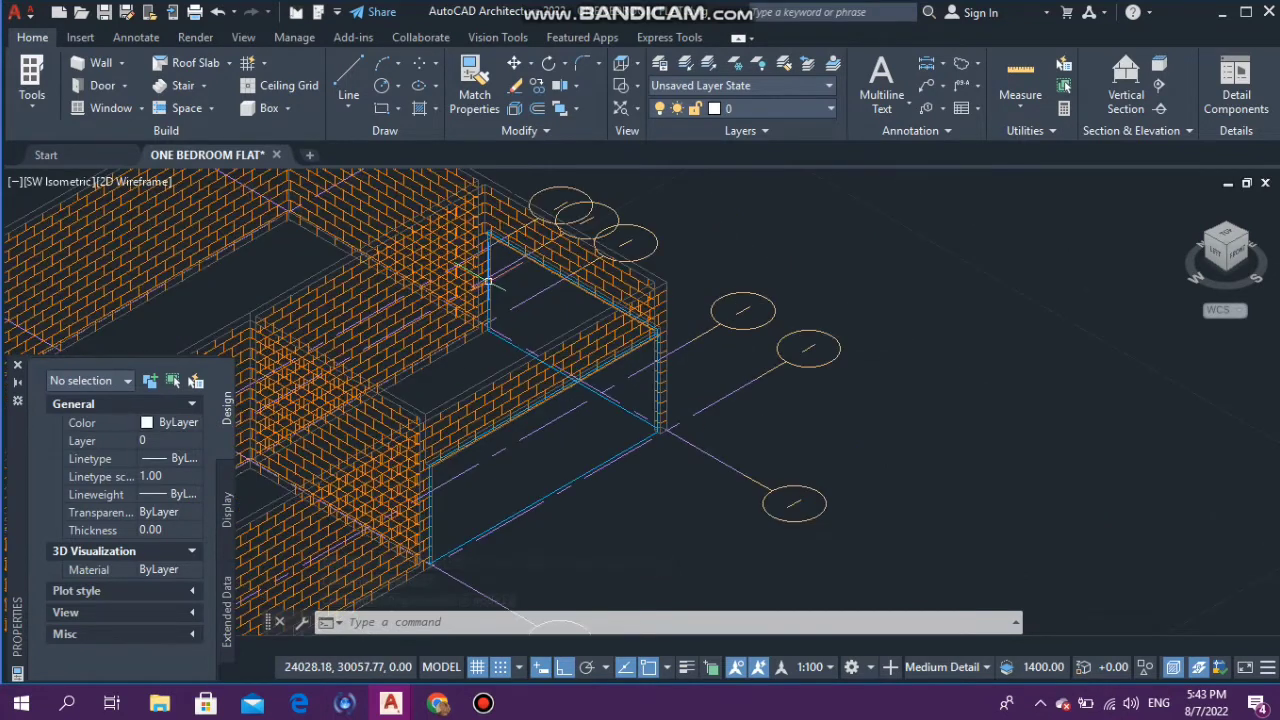
scroll(500, 350, "up", 3)
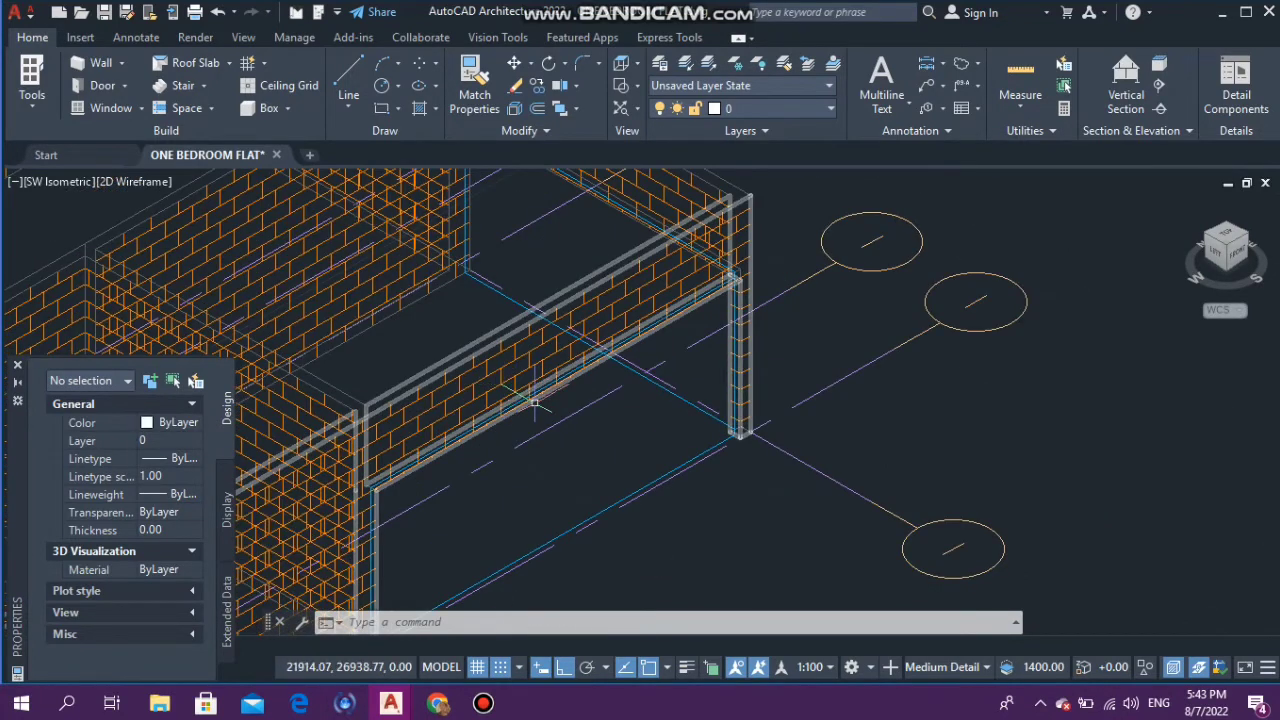
scroll(545, 430, "down", 4)
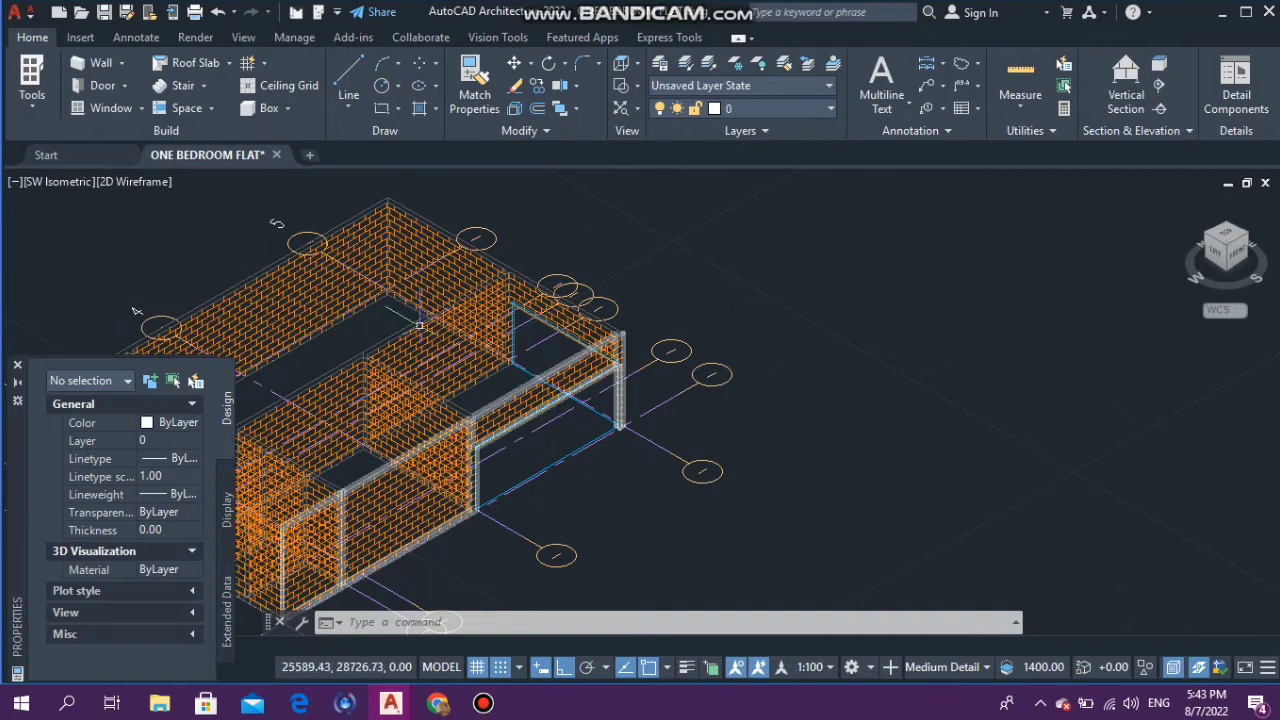
Step: Zoom back out and return the flat to the Top plan view
scroll(506, 400, "up", 2)
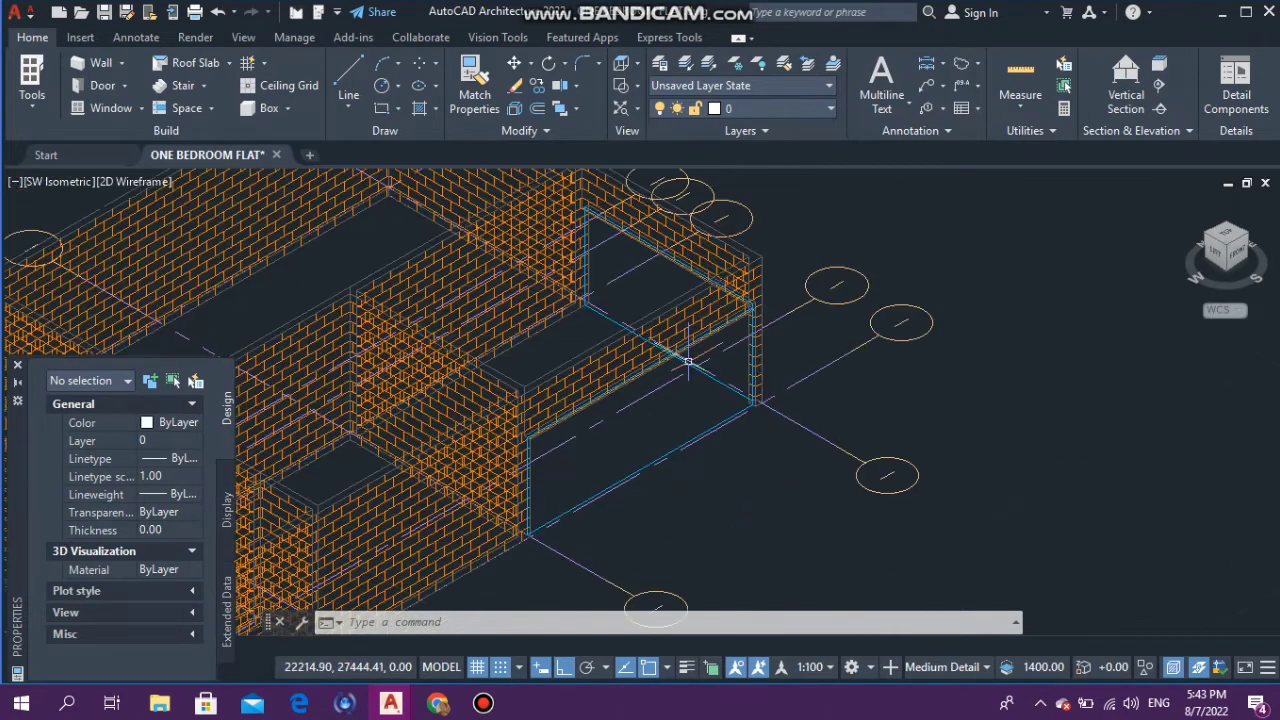
scroll(688, 362, "down", 4)
scroll(600, 330, "up", 1)
scroll(523, 318, "down", 2)
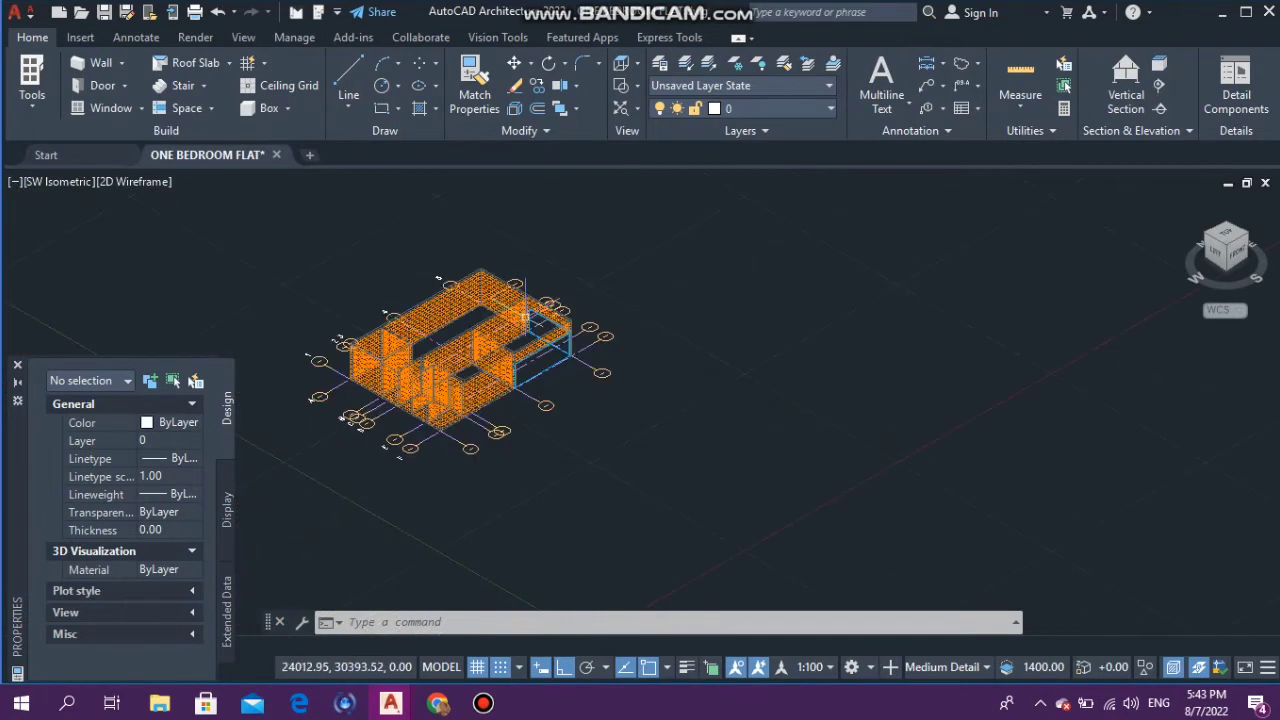
scroll(600, 330, "up", 5)
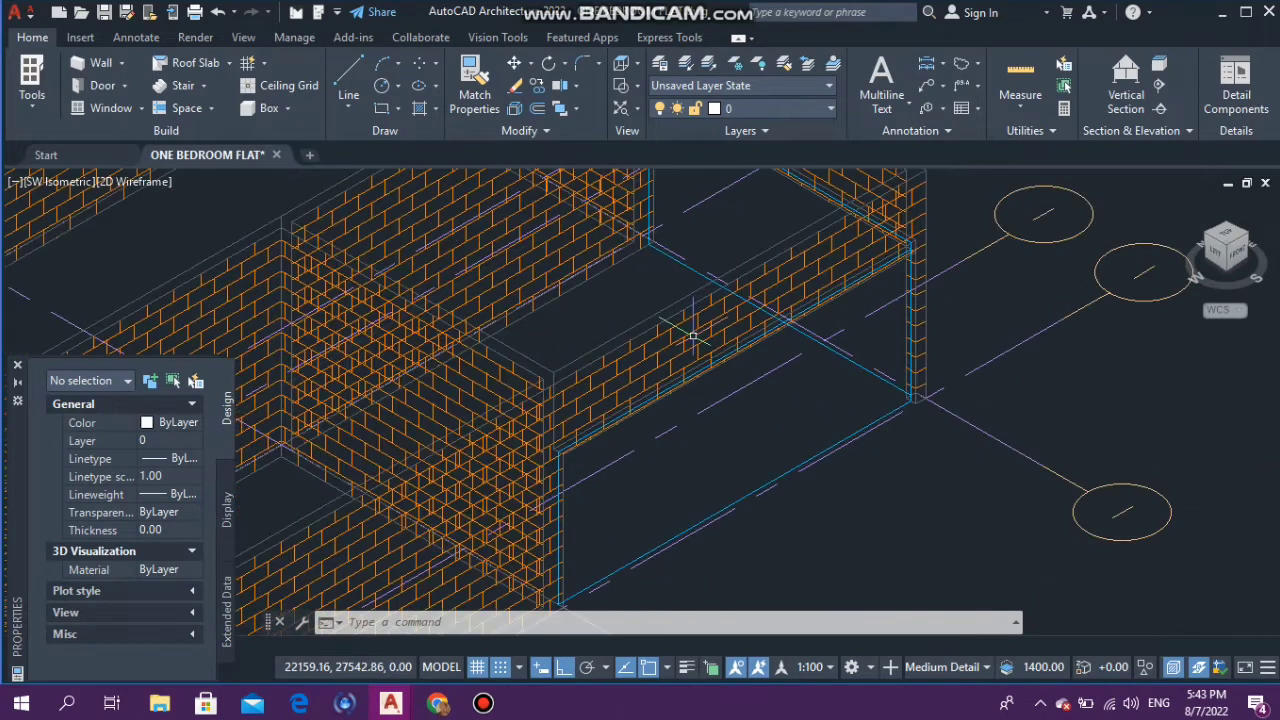
scroll(693, 337, "down", 2)
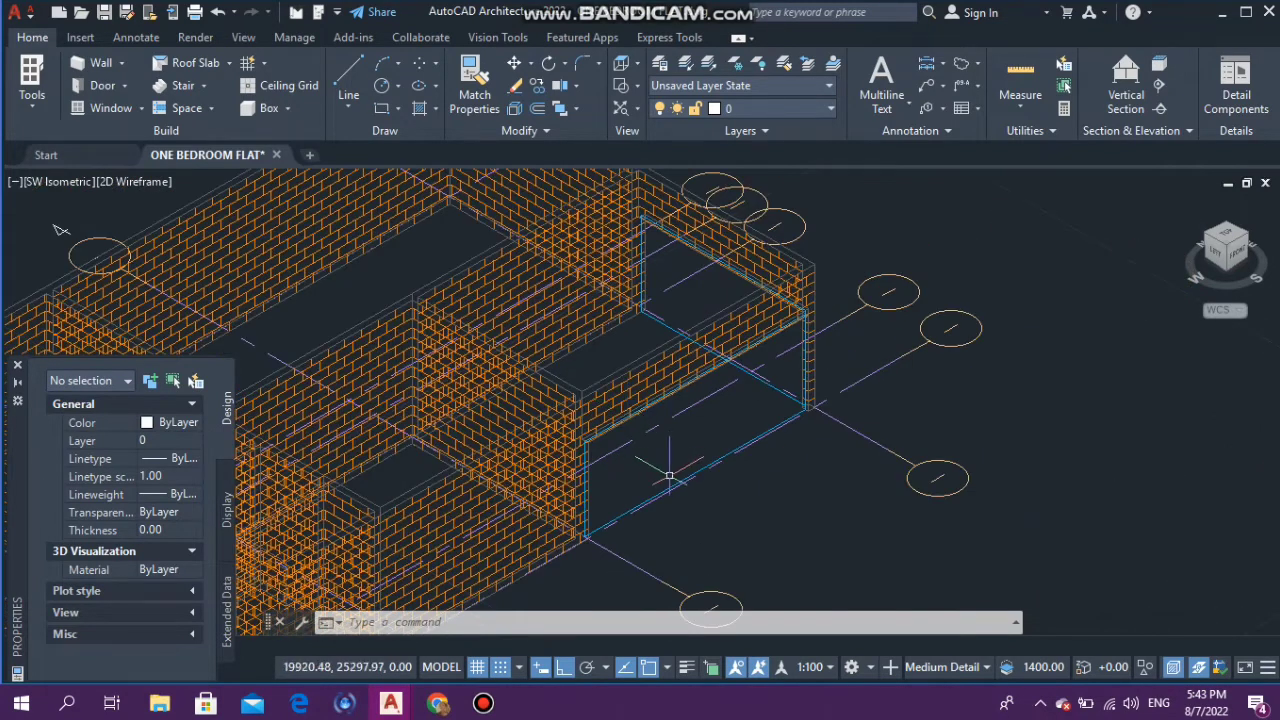
scroll(647, 447, "down", 2)
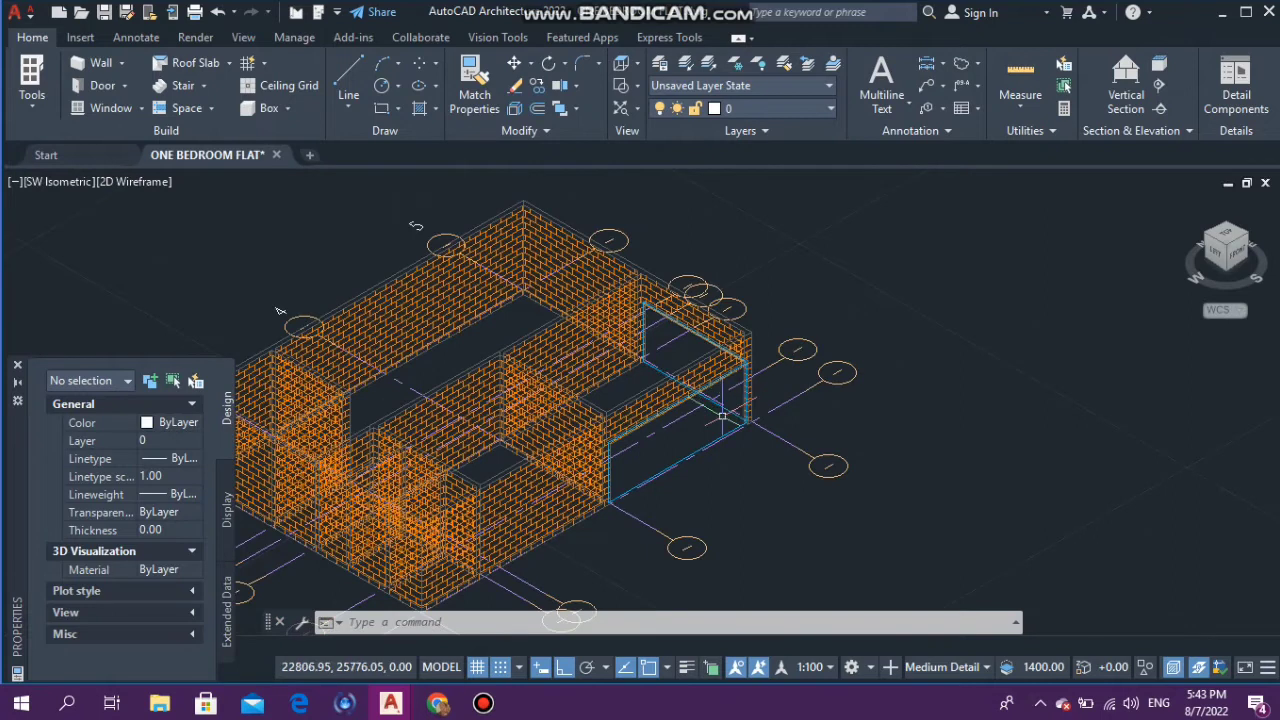
scroll(682, 315, "down", 5)
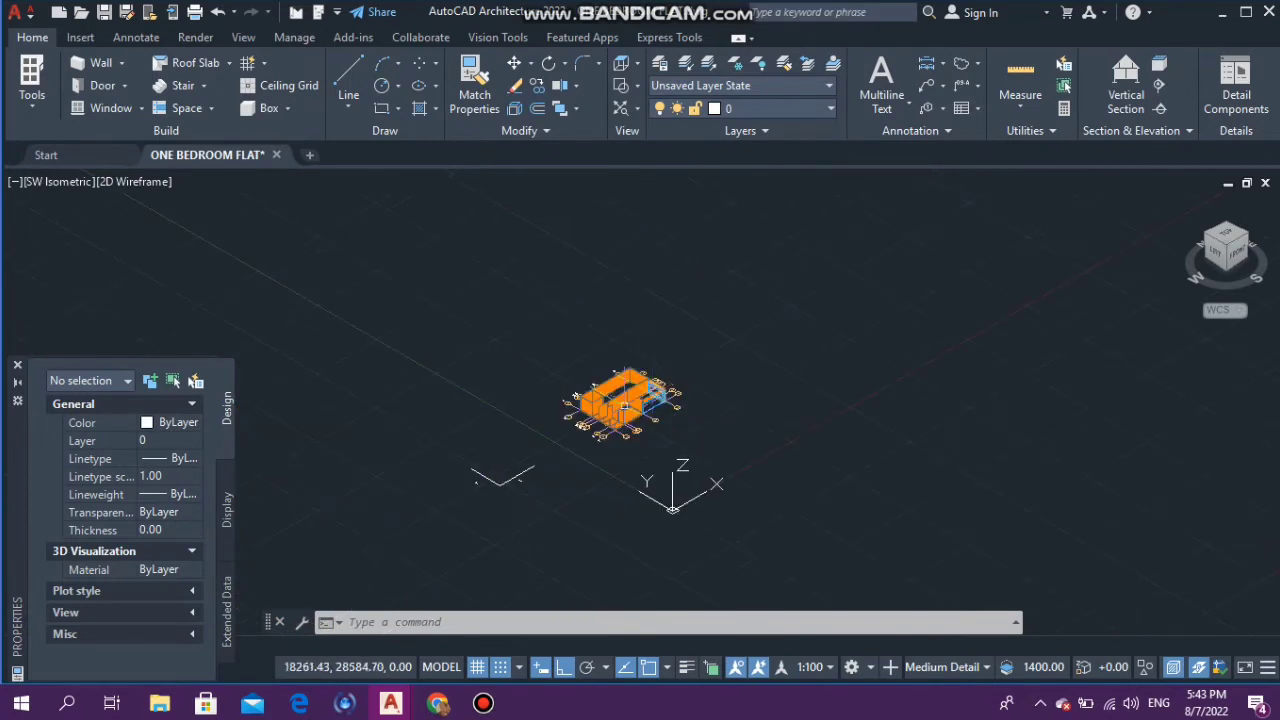
left_click(1226, 240)
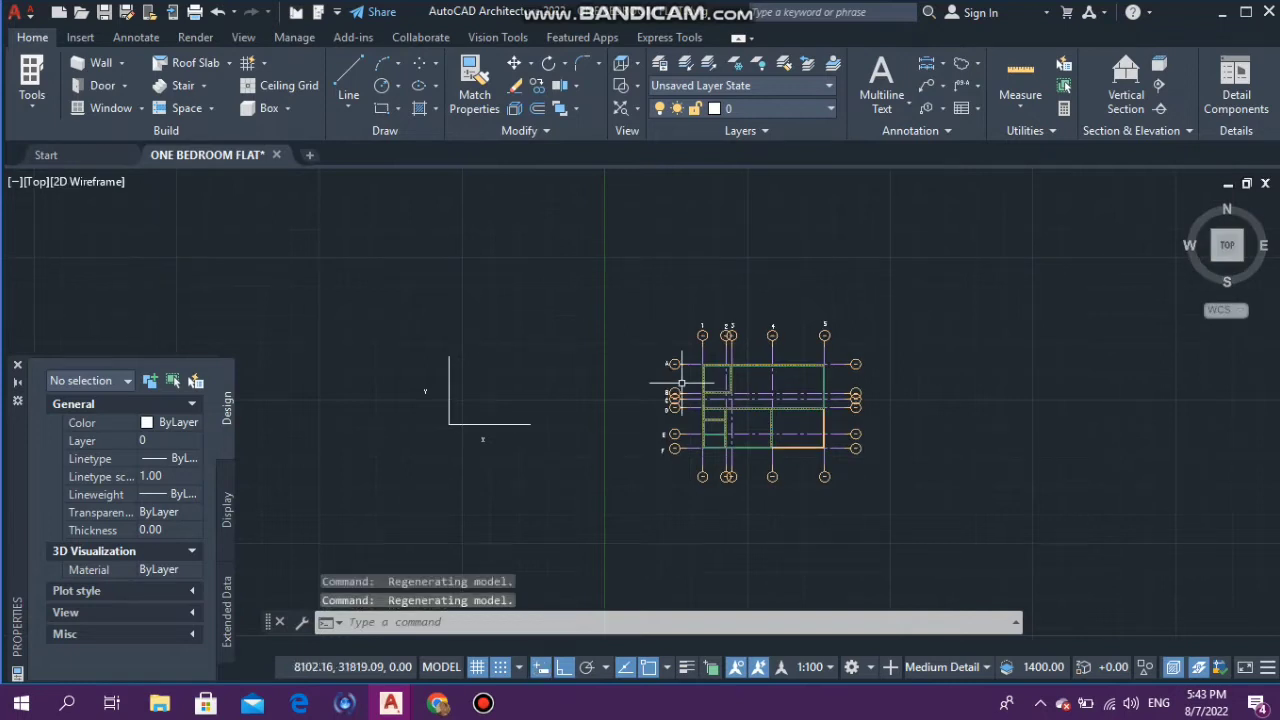
Step: Open the Design tool palettes' Doors list and choose the Hinged - Single door style
scroll(905, 455, "up", 2)
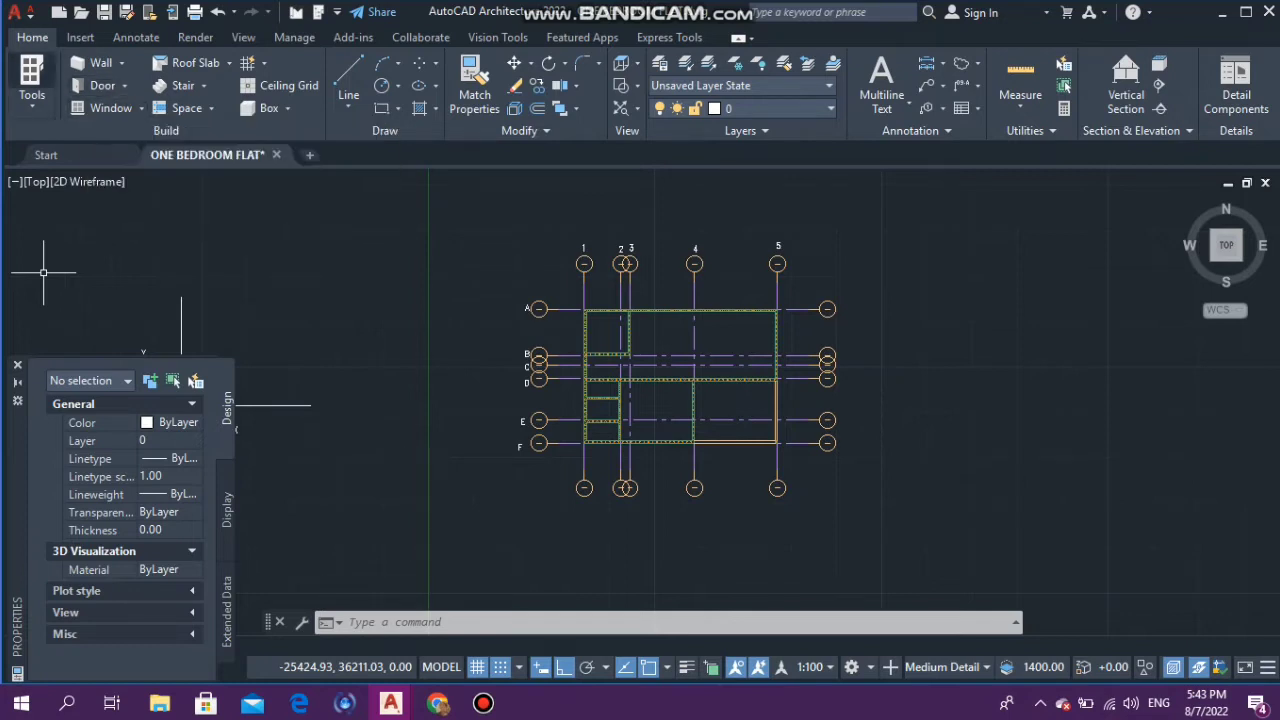
left_click(31, 80)
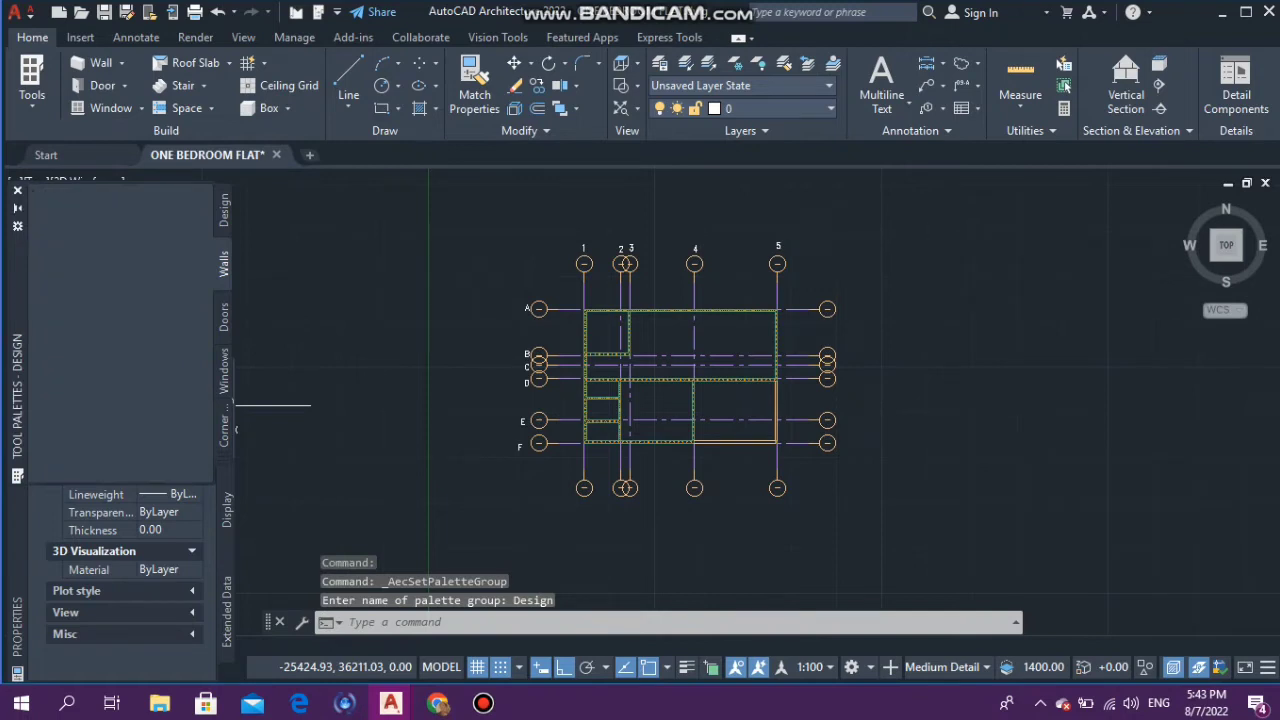
left_click(224, 318)
scroll(130, 319, "down", 2)
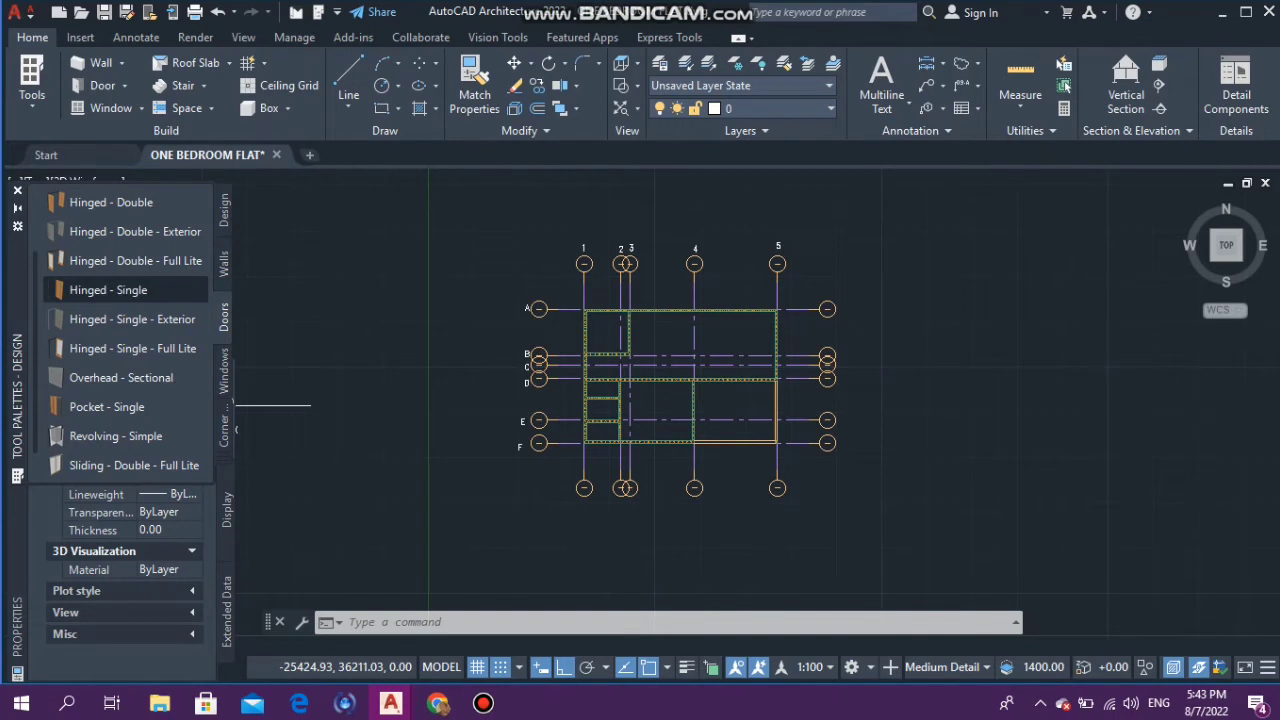
left_click(108, 289)
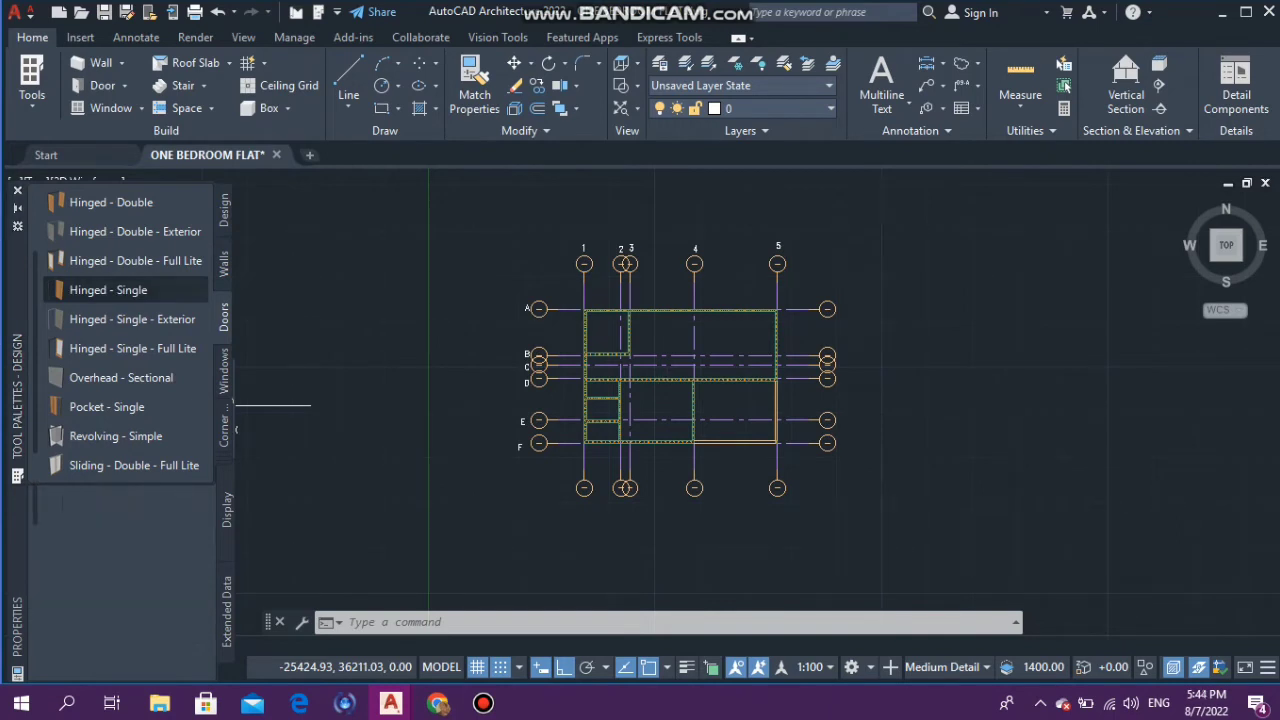
Step: Place three 1000-wide Hinged - Single doors, two along grid line D and one near grid F
scroll(716, 447, "up", 2)
scroll(469, 377, "down", 2)
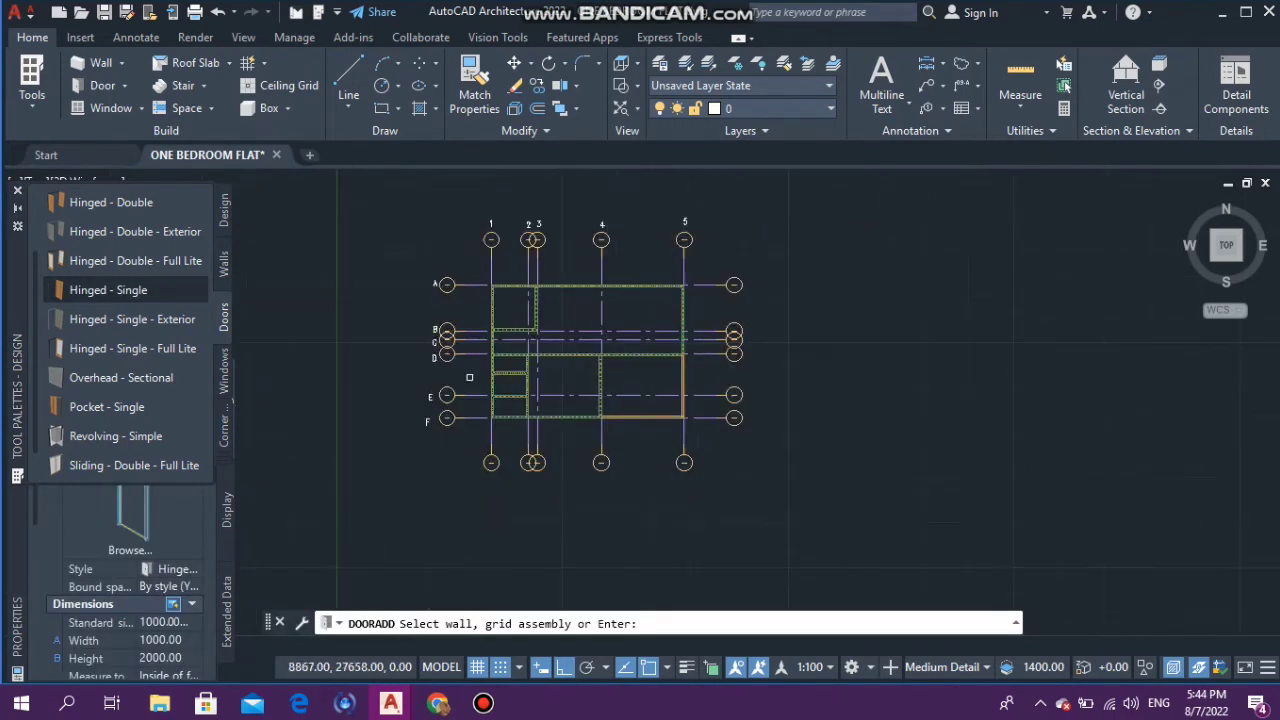
scroll(630, 367, "up", 4)
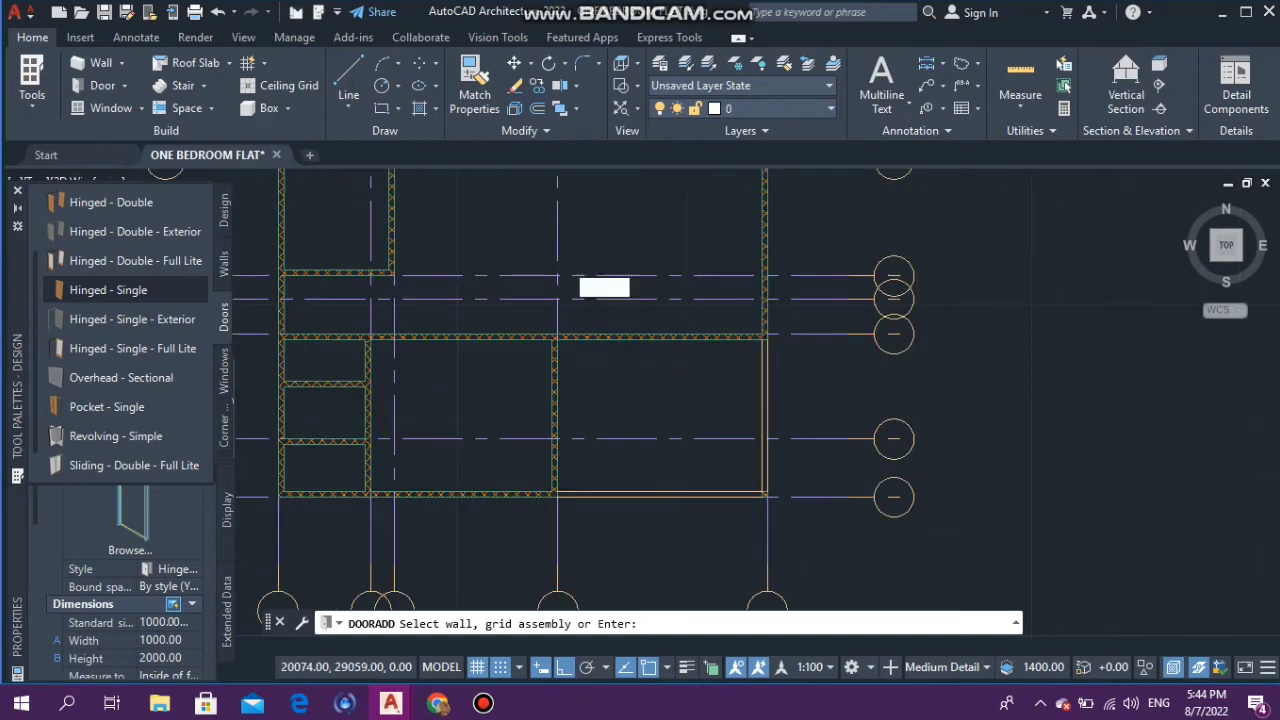
left_click(622, 338)
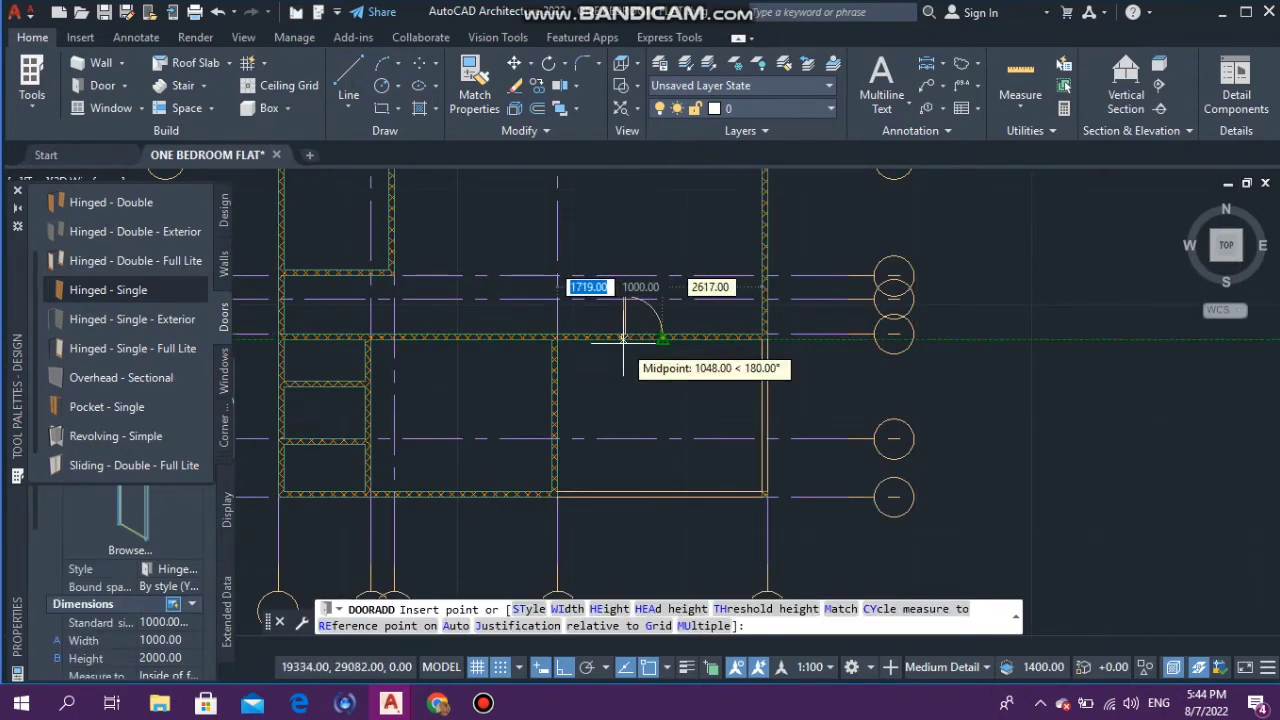
left_click(637, 338)
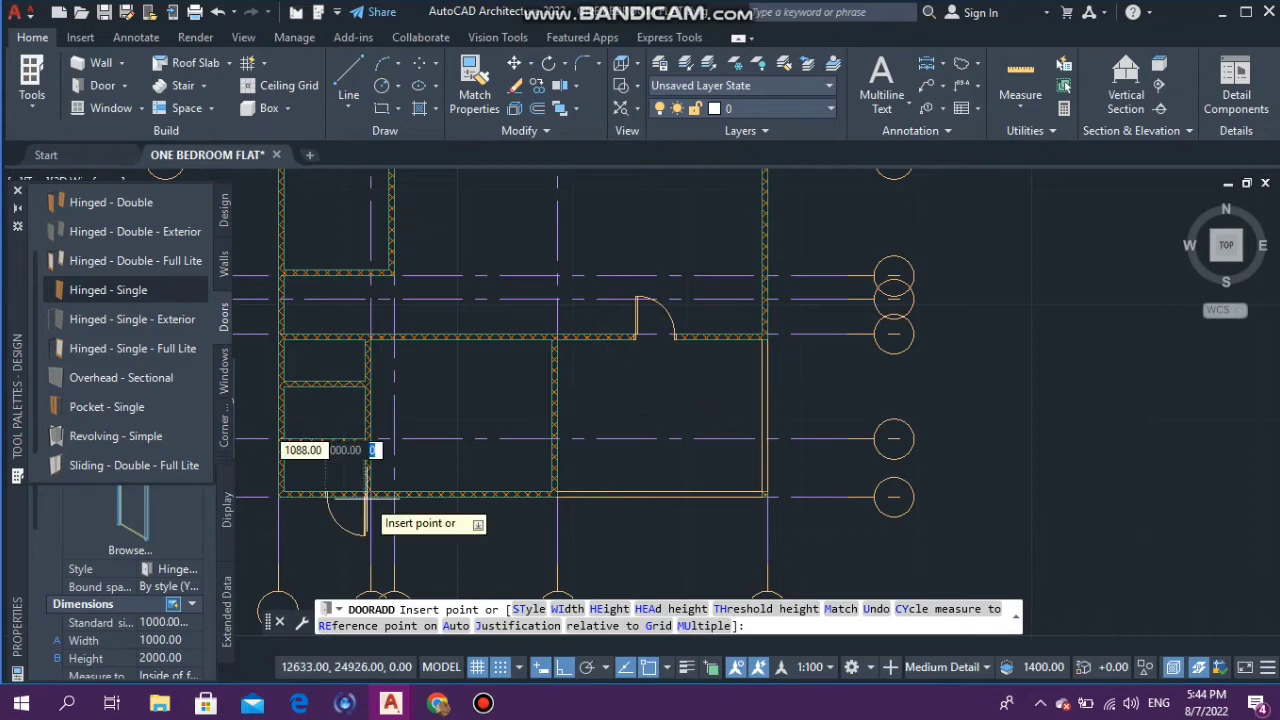
scroll(367, 494, "up", 3)
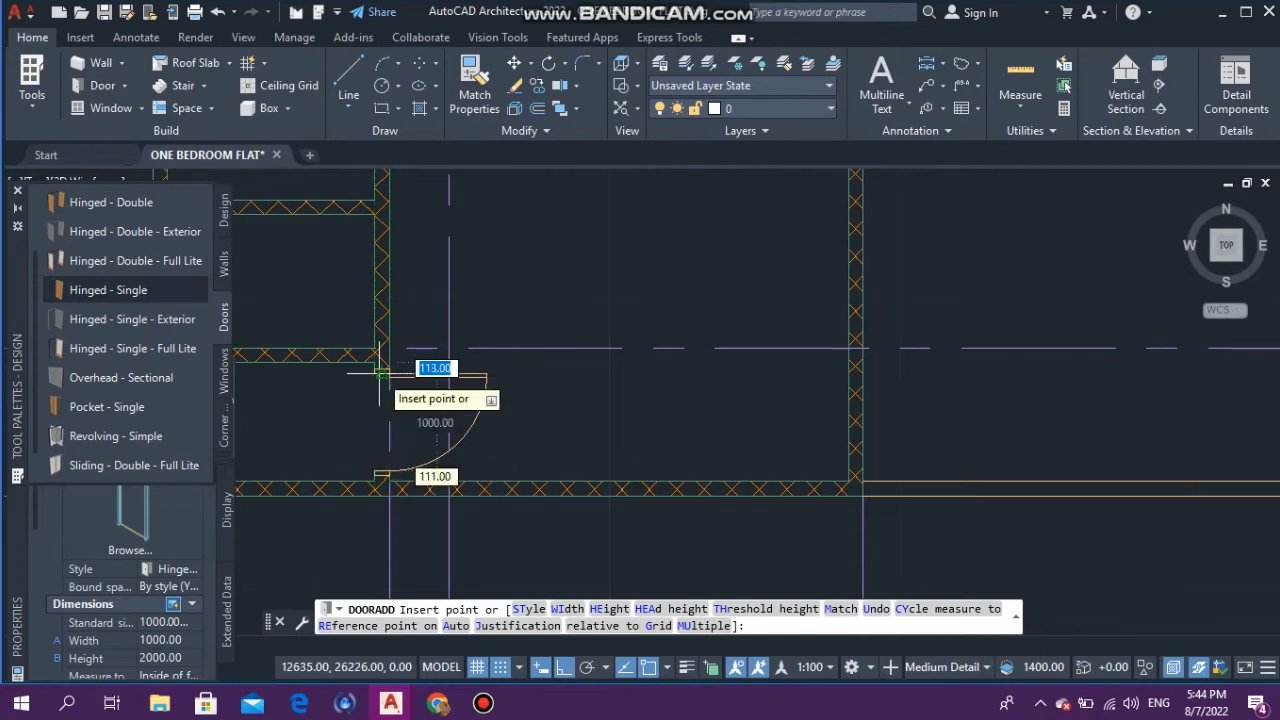
scroll(380, 375, "down", 2)
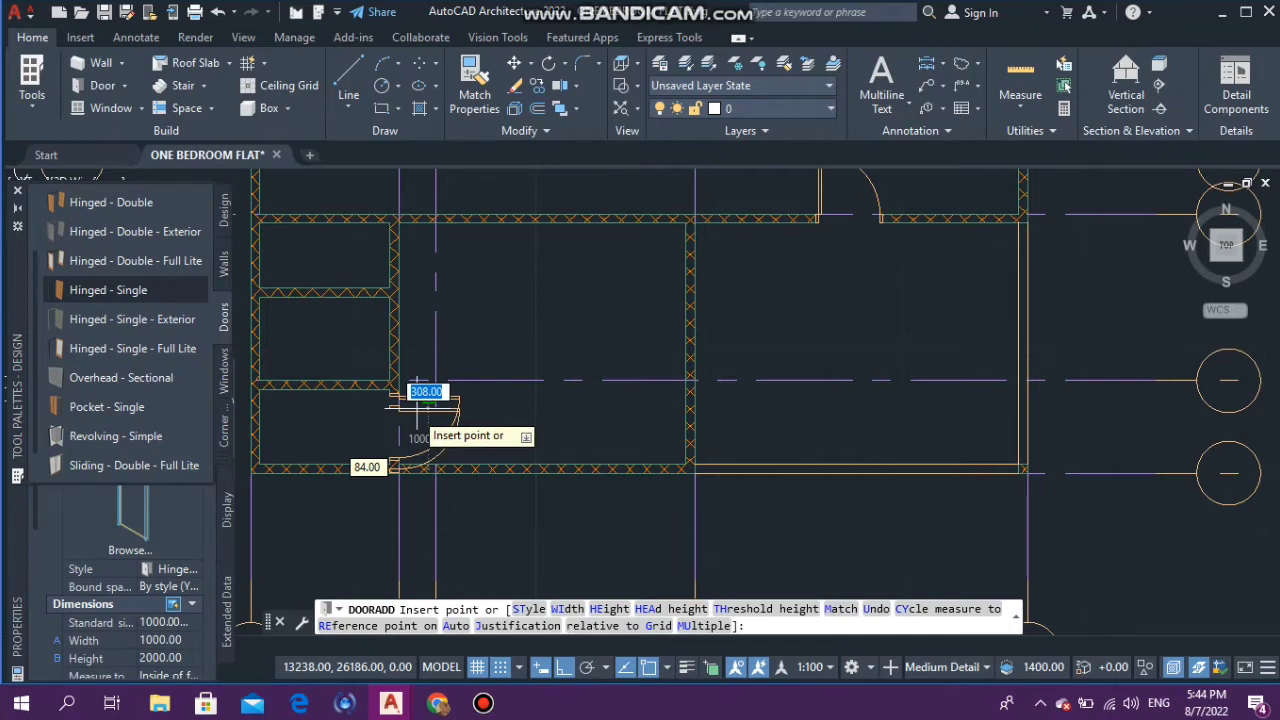
left_click(398, 400)
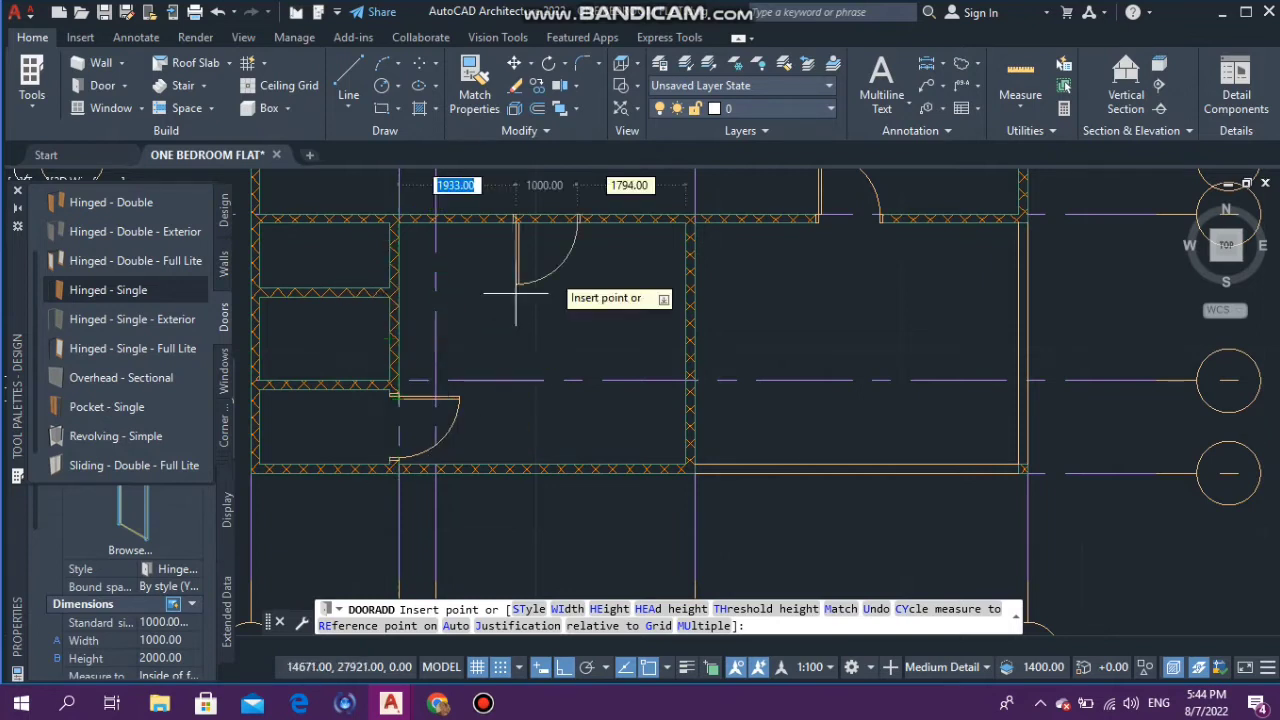
scroll(492, 366, "down", 2)
scroll(500, 272, "up", 3)
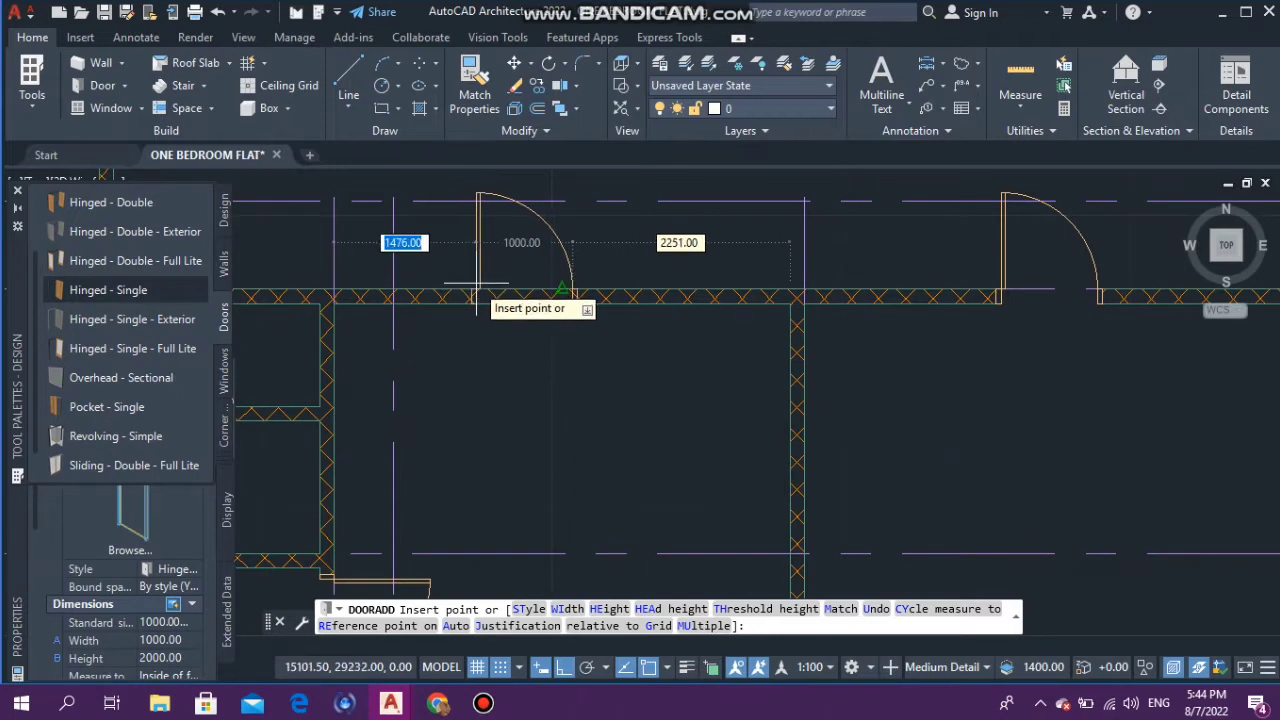
left_click(562, 290)
scroll(427, 403, "down", 3)
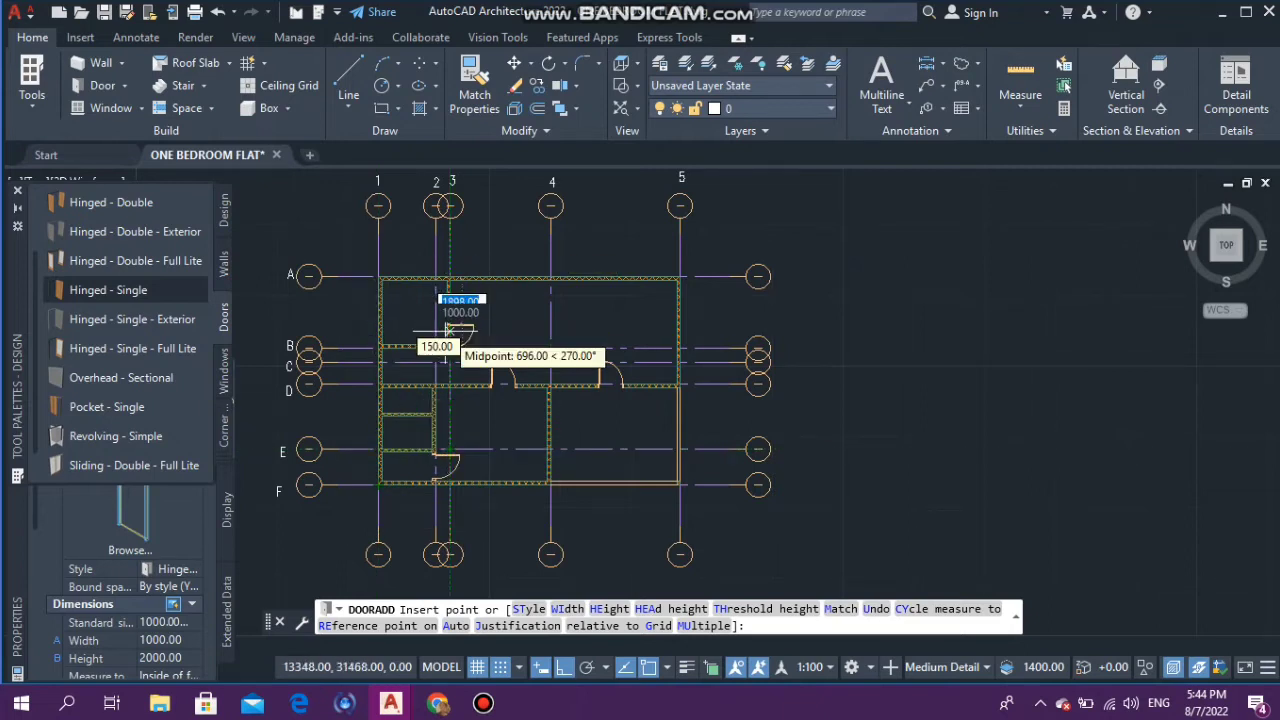
key("Escape")
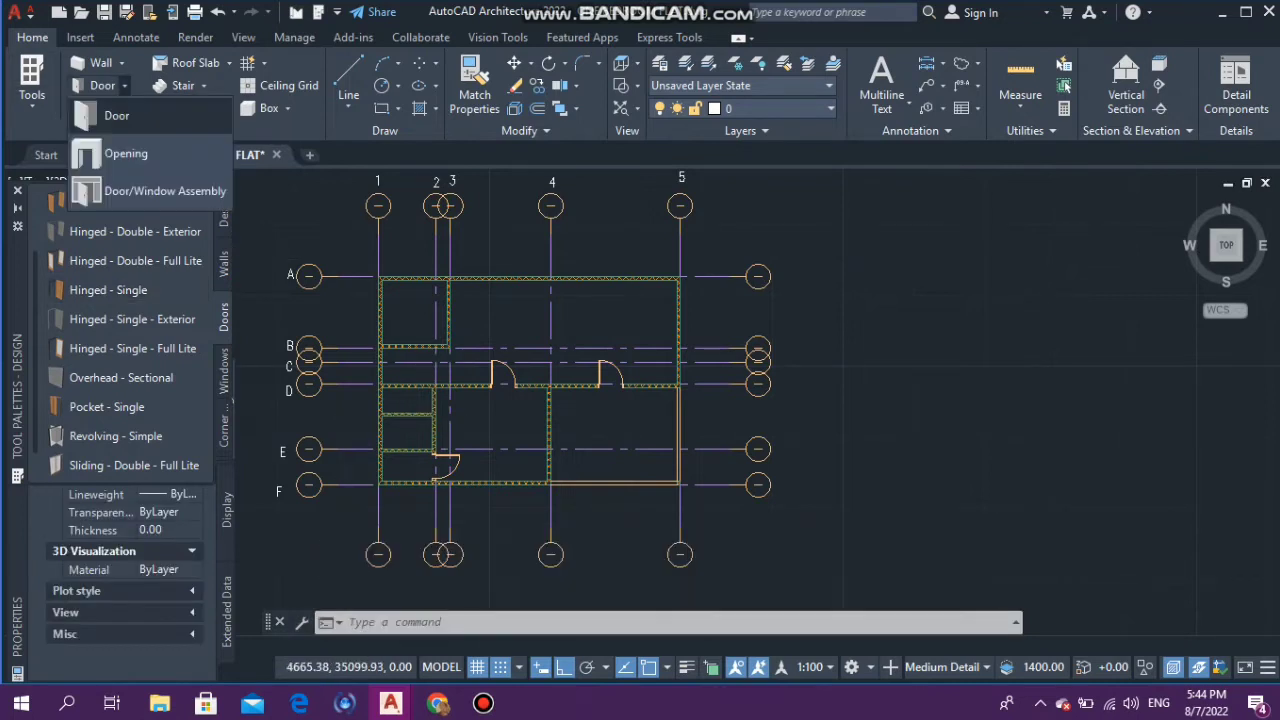
Step: Insert a pocket door into the short upper-left vertical wall
left_click(100, 230)
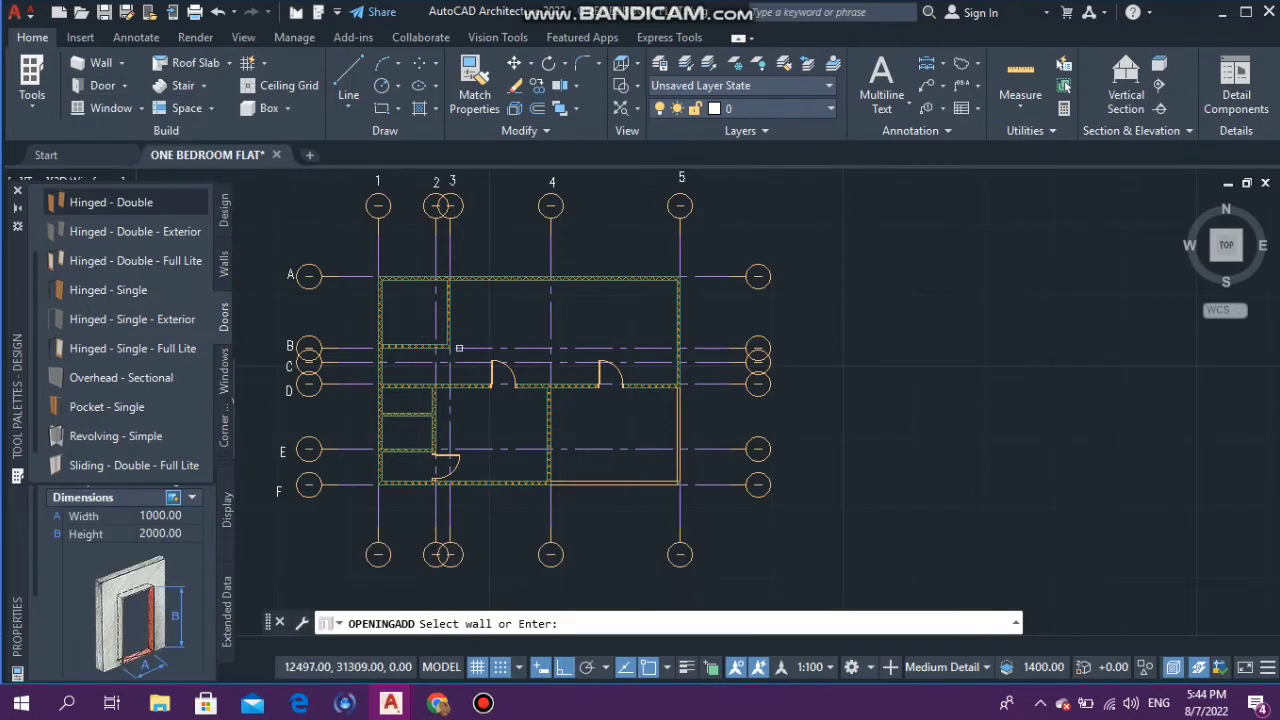
scroll(458, 347, "up", 4)
scroll(285, 300, "down", 5)
scroll(277, 295, "up", 3)
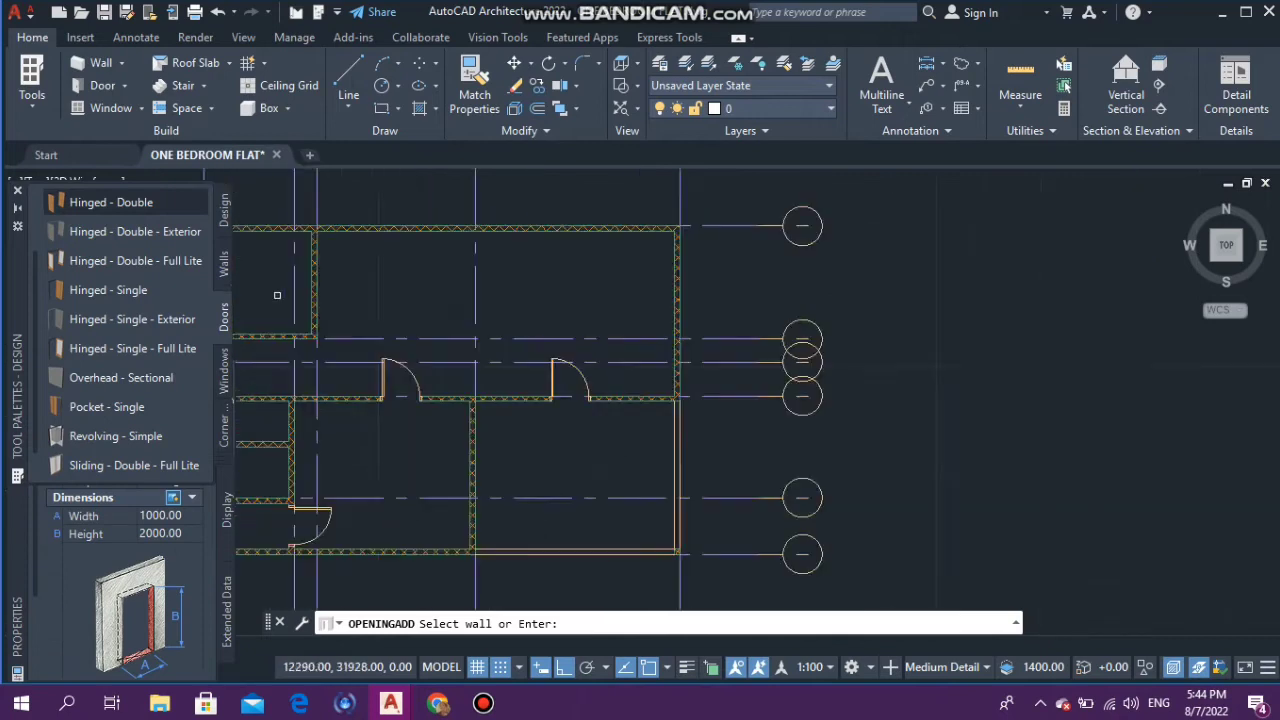
scroll(277, 295, "up", 2)
left_click(335, 270)
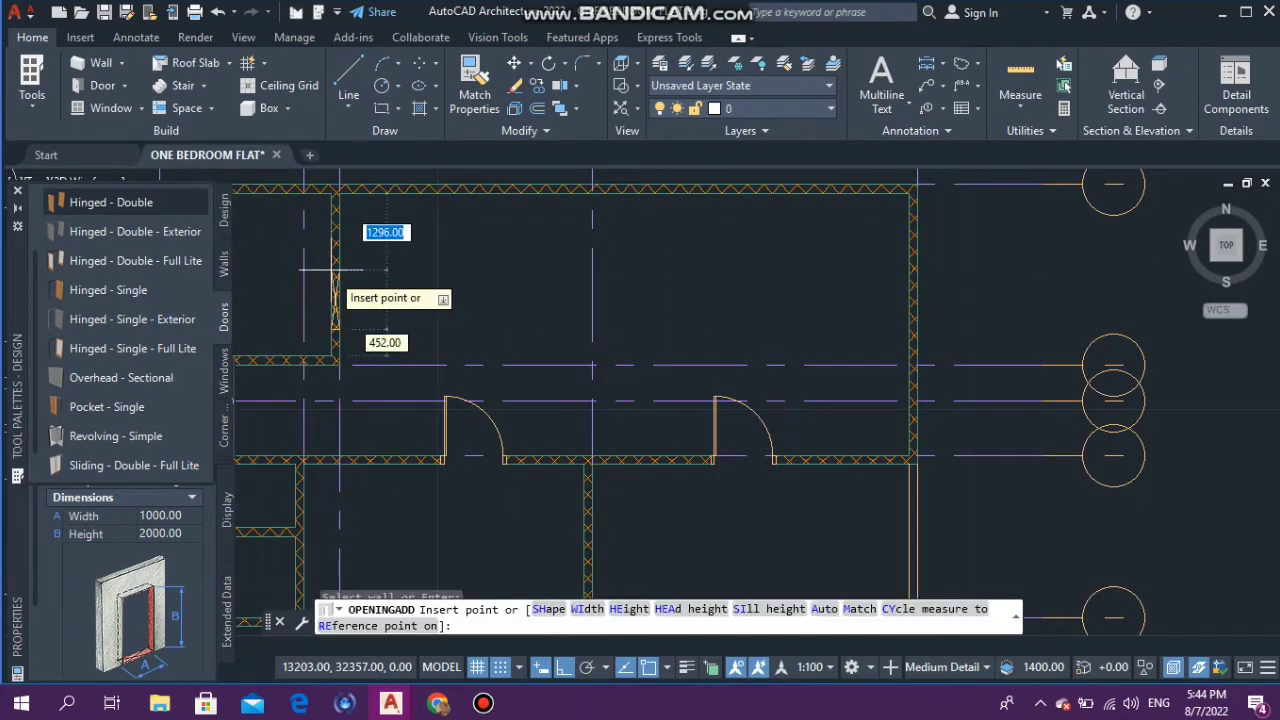
left_click(336, 285)
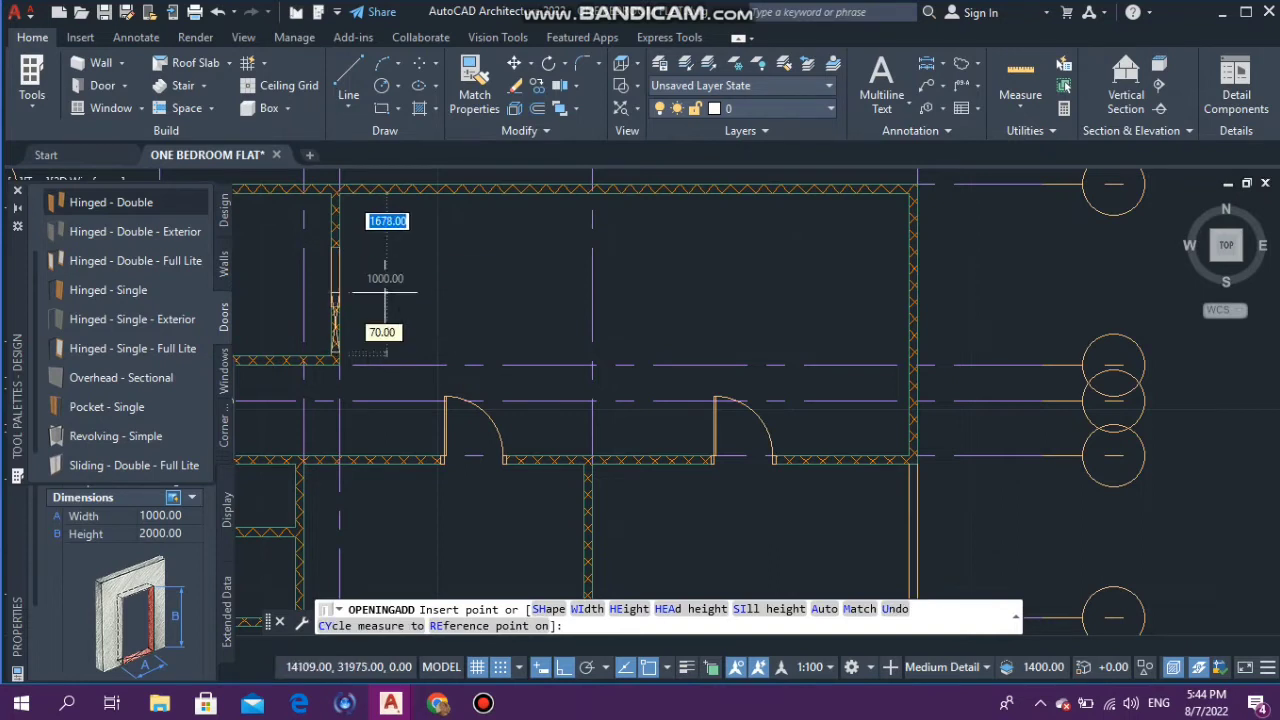
key("Escape")
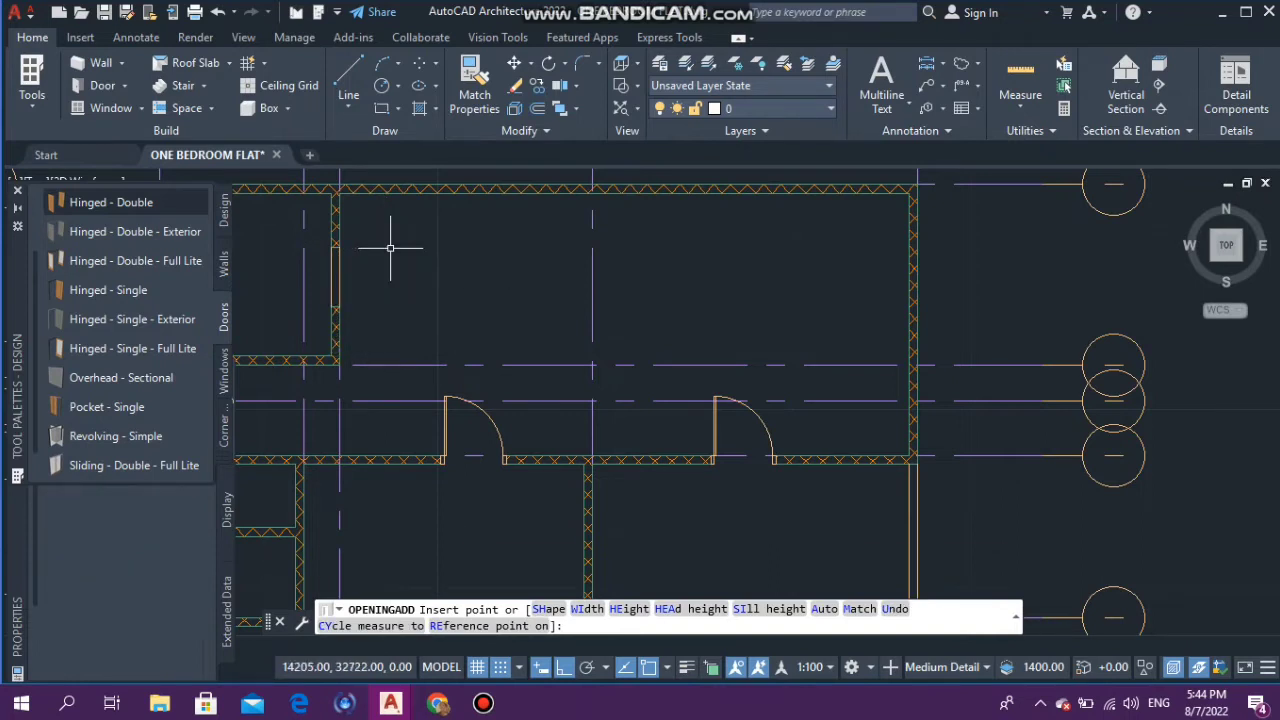
Step: Stretch the pocket door's ends to the wall corners, reaching a 2748.00 width
left_click(338, 288)
scroll(321, 322, "up", 2)
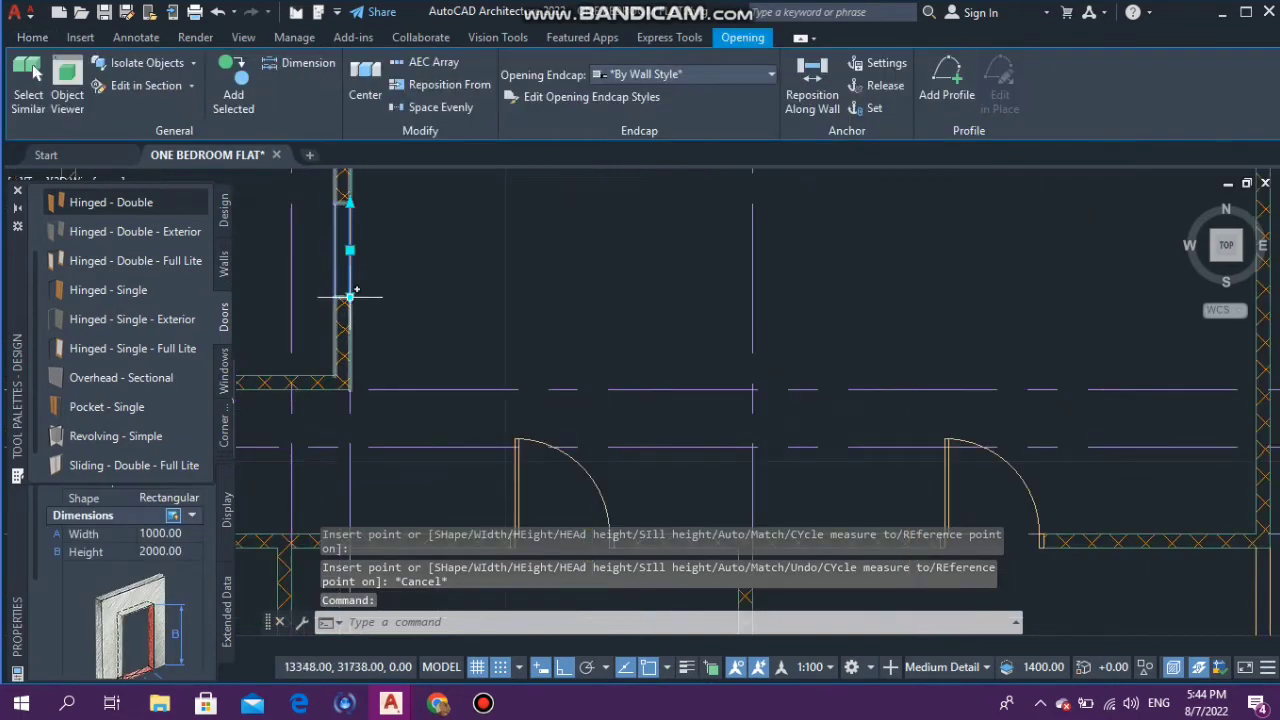
left_click(349, 297)
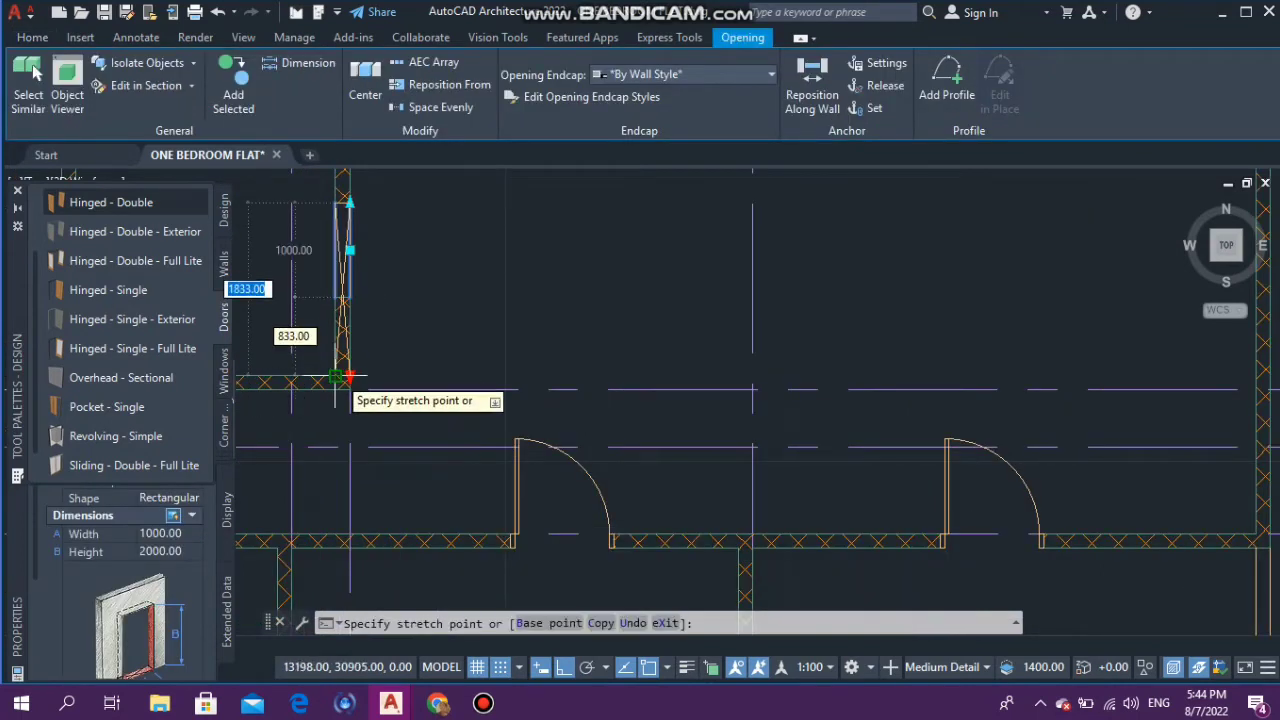
left_click(346, 375)
scroll(344, 372, "down", 3)
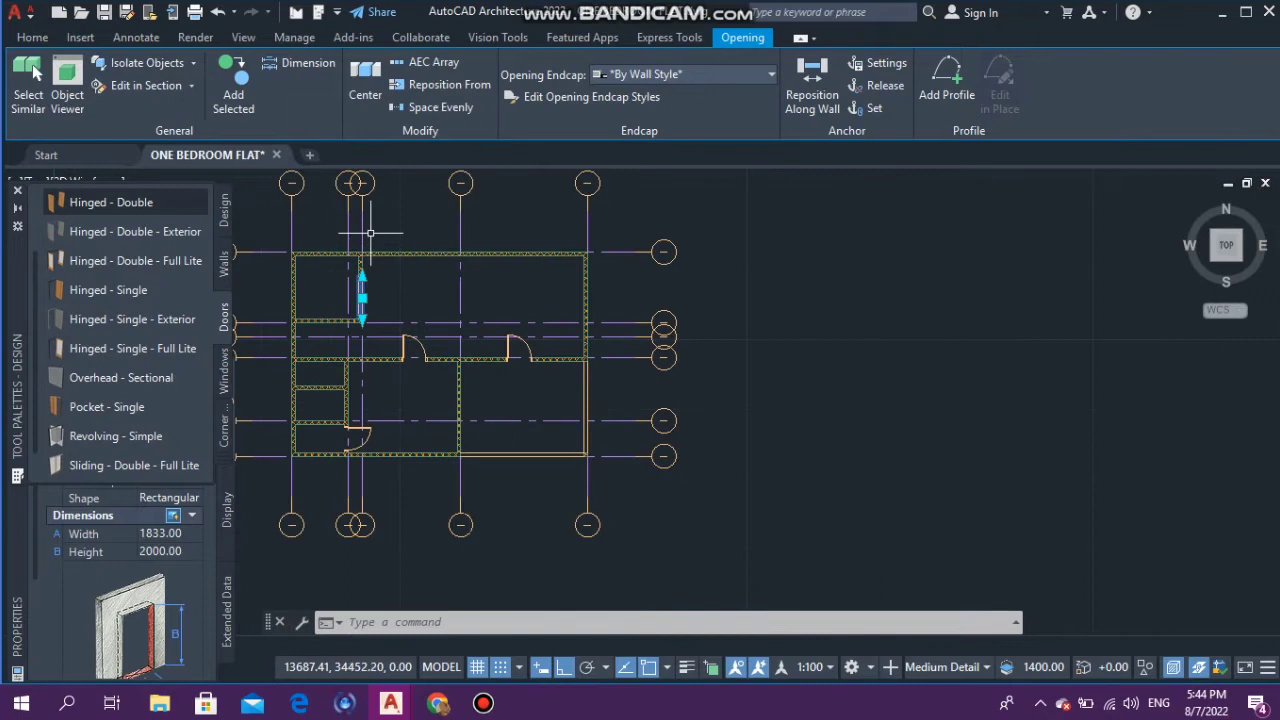
scroll(363, 290, "up", 3)
left_click(365, 341)
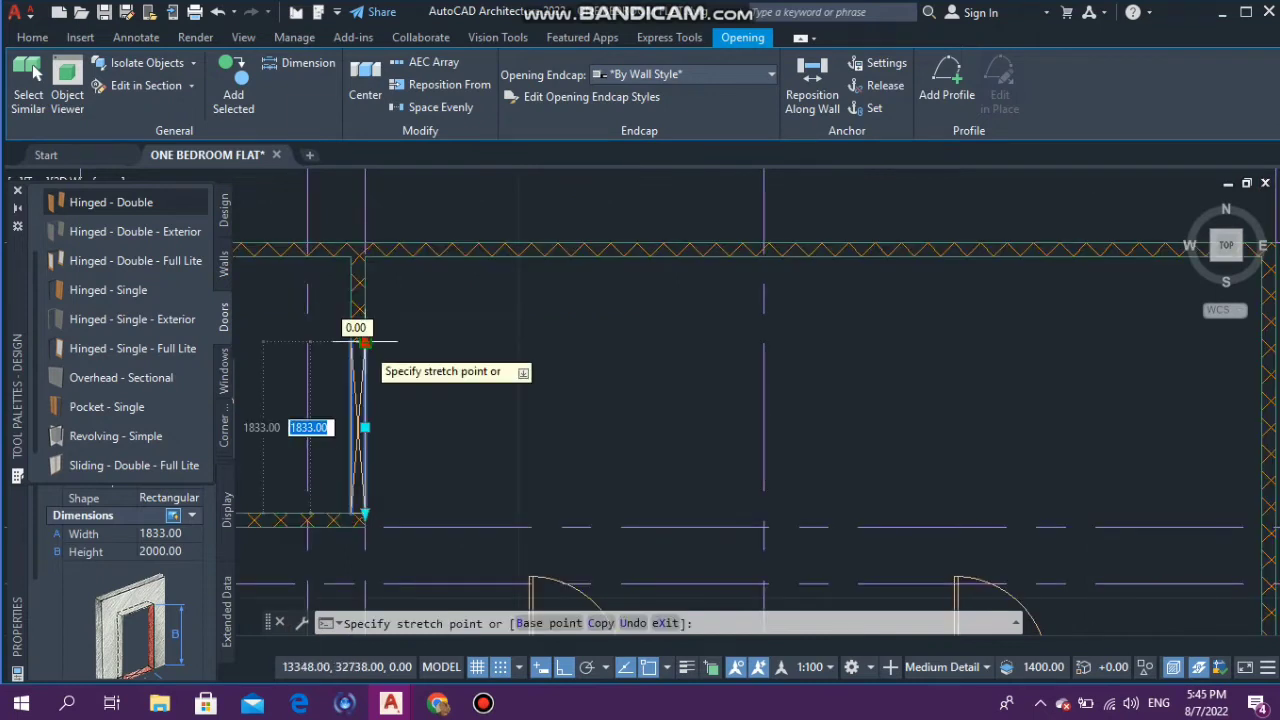
left_click(365, 255)
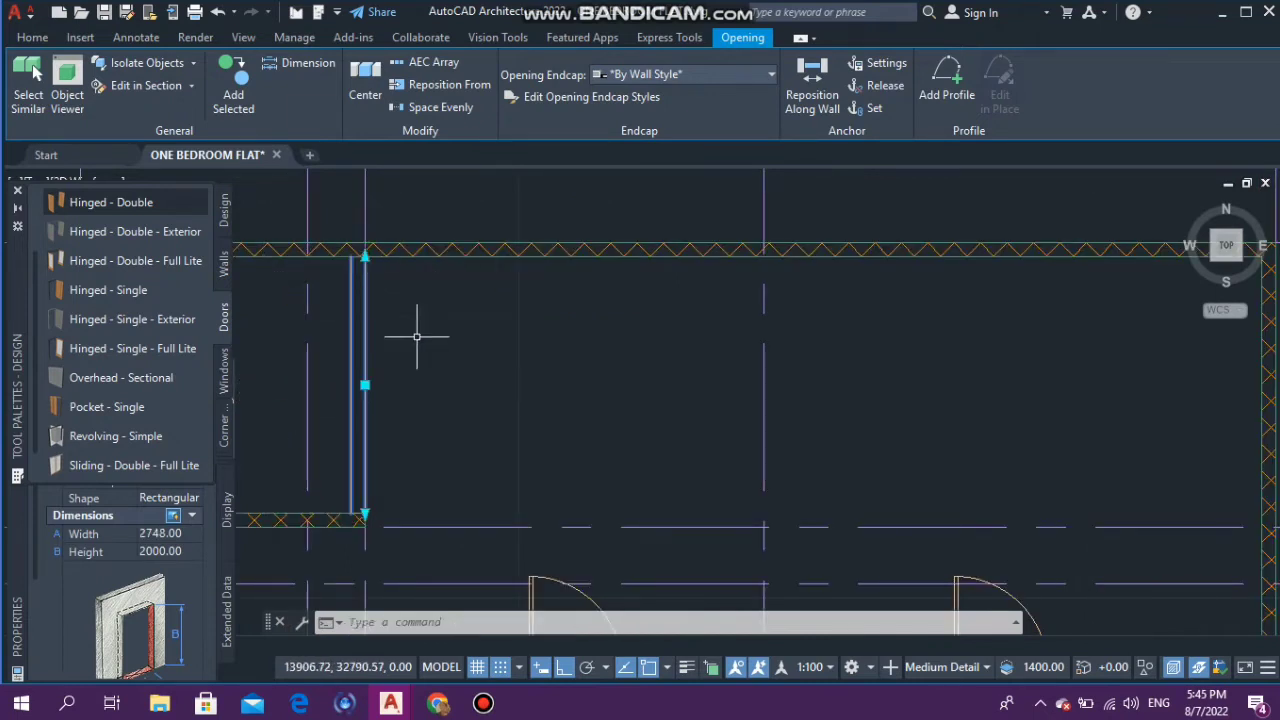
scroll(420, 300, "down", 5)
scroll(394, 360, "up", 4)
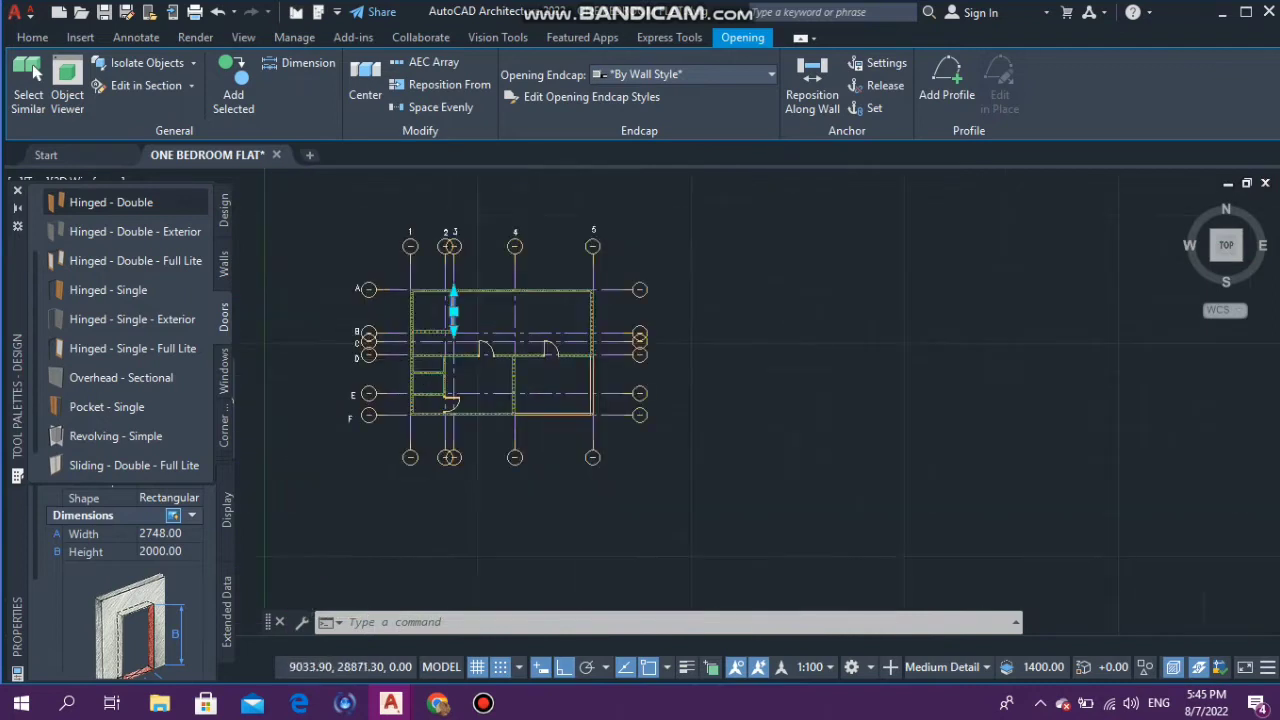
key("Escape")
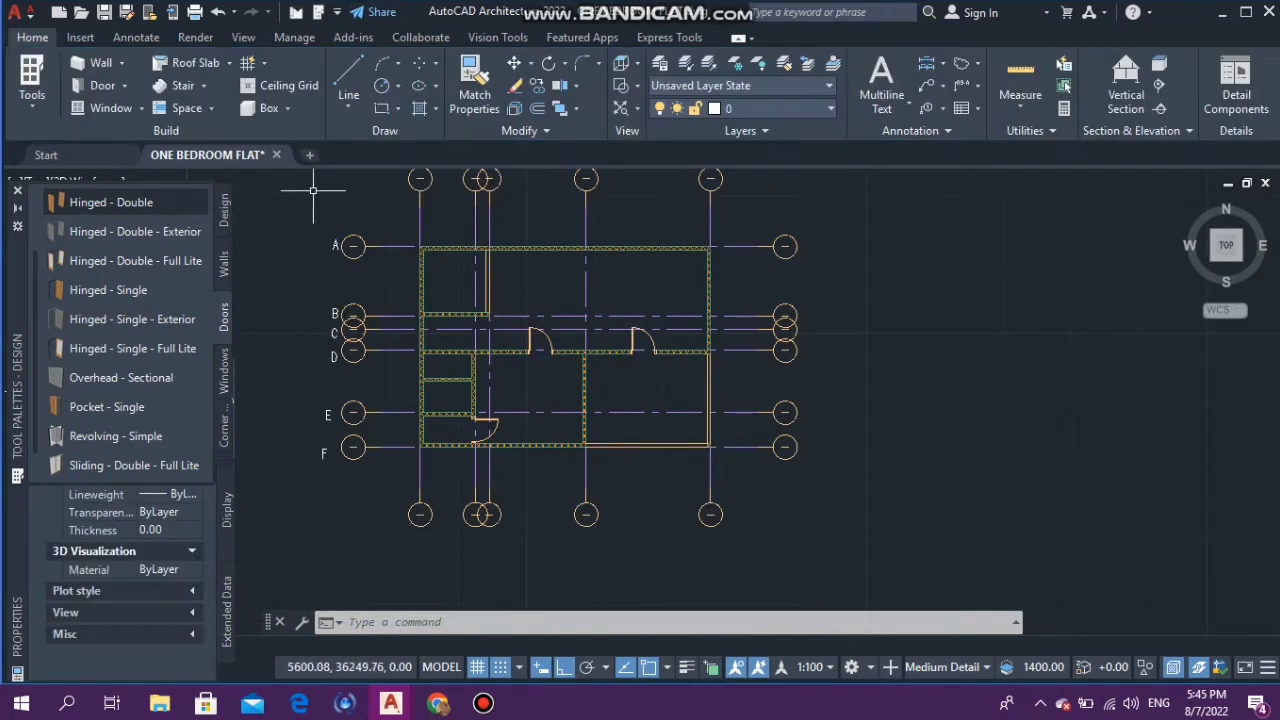
Step: Flip the left hinged door on grid line D to swing into the room below
scroll(530, 290, "down", 2)
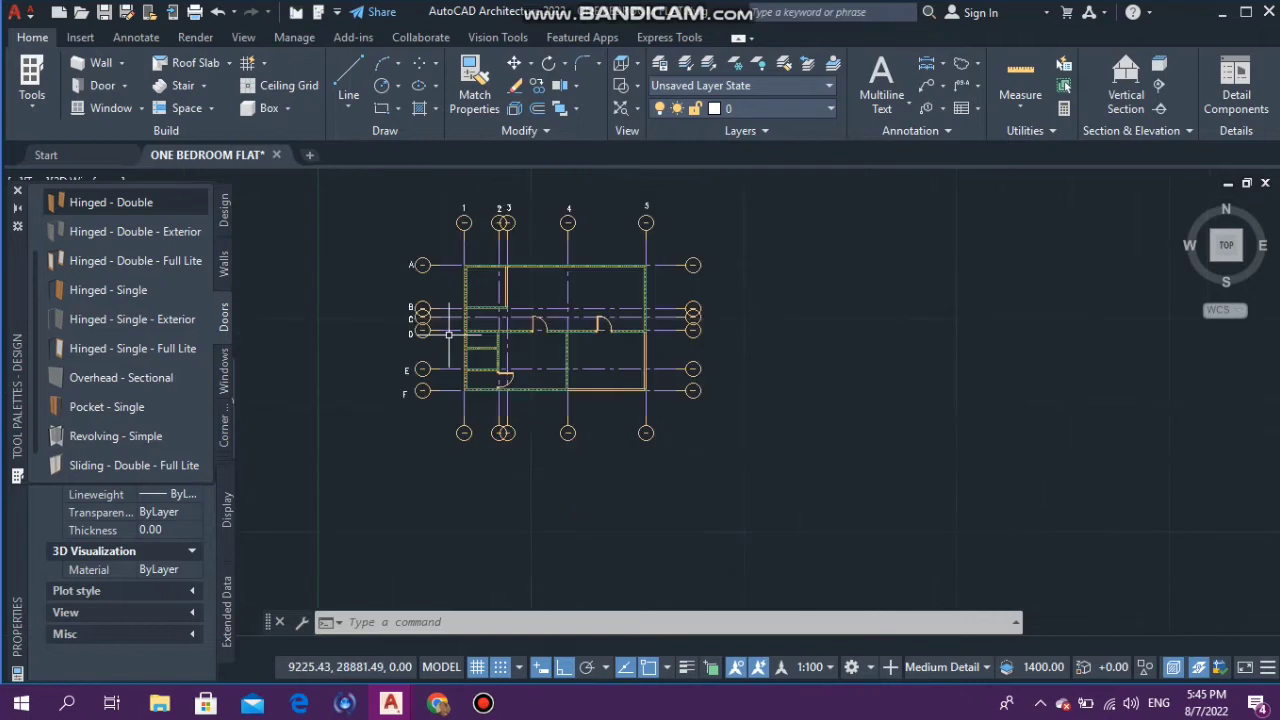
scroll(598, 308, "up", 4)
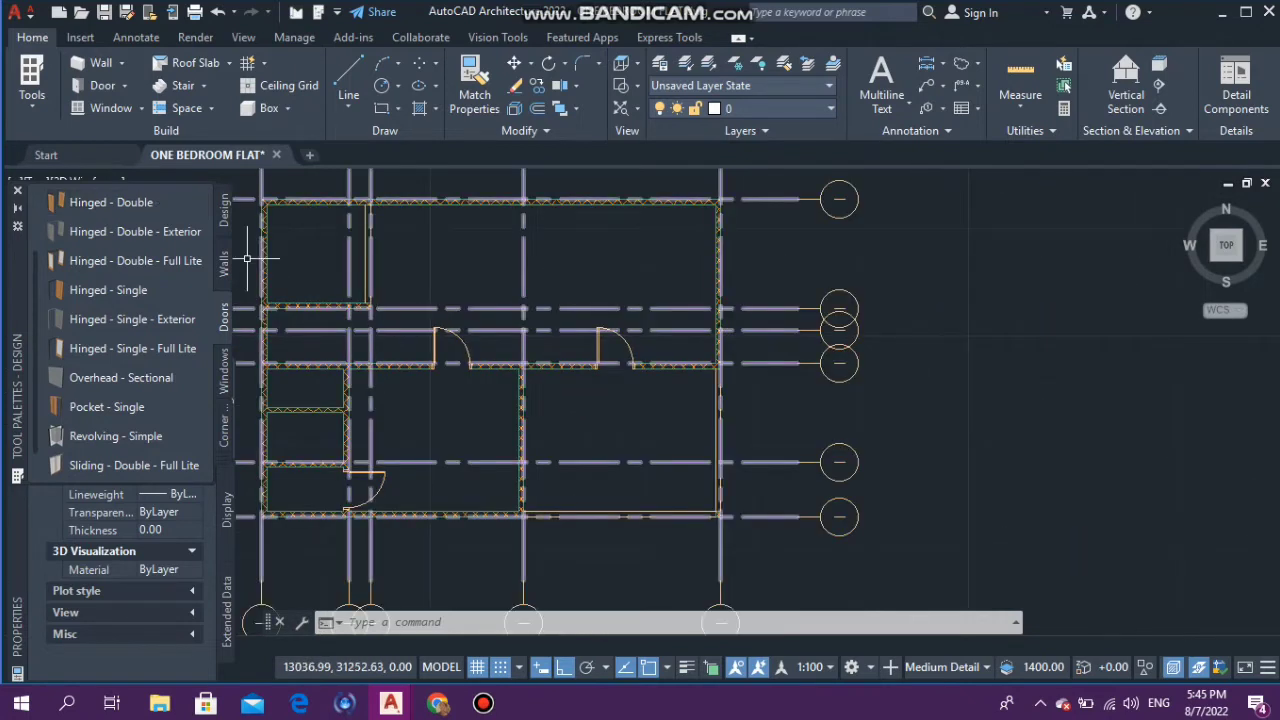
scroll(425, 255, "up", 2)
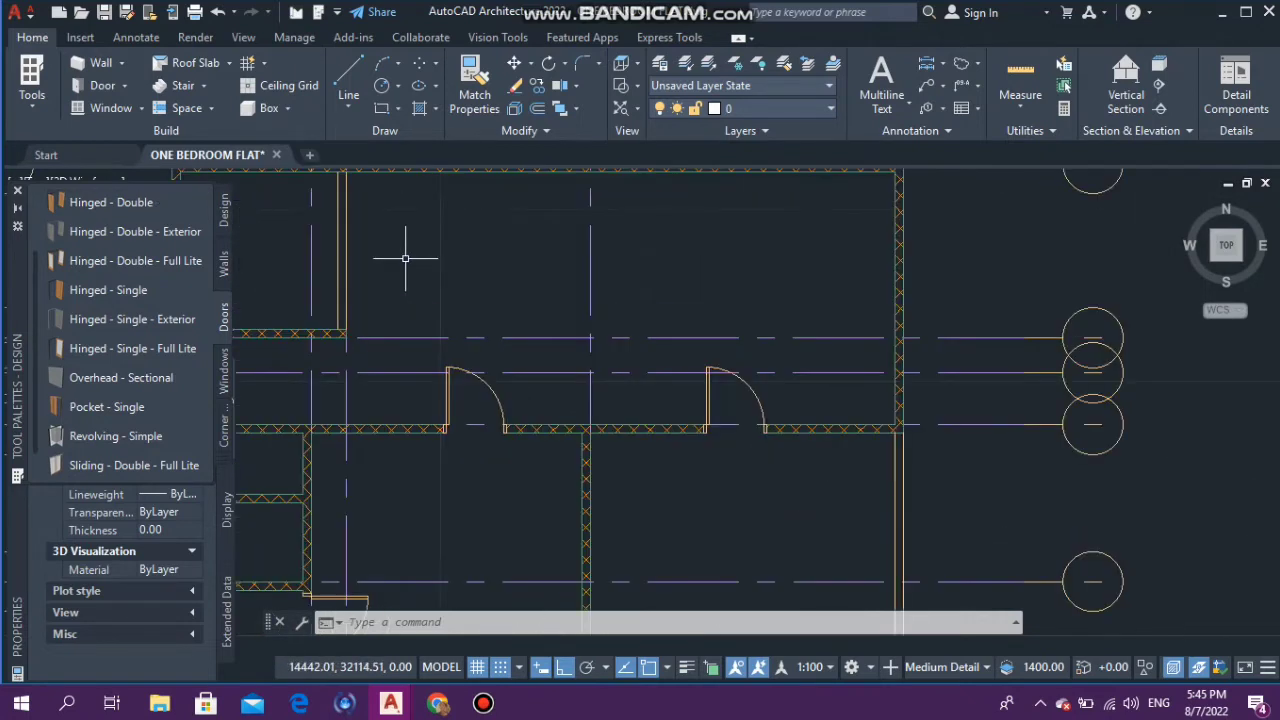
scroll(507, 382, "down", 3)
scroll(471, 337, "up", 3)
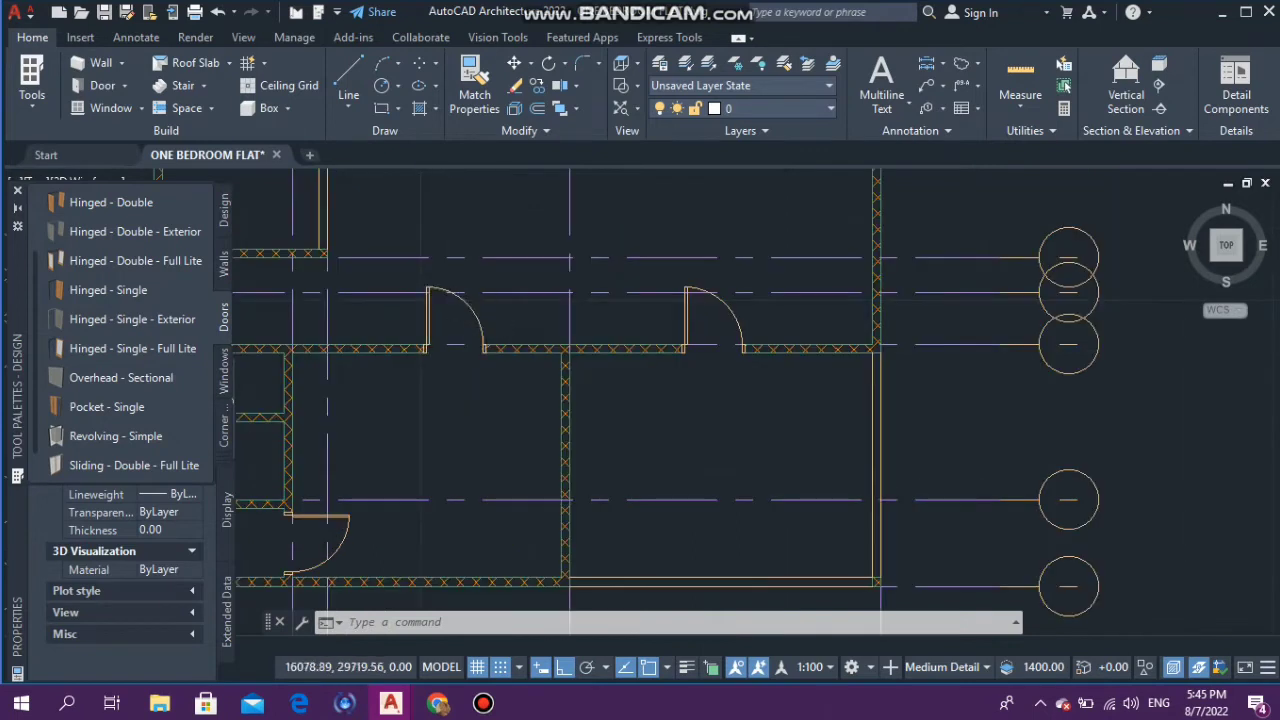
left_click(474, 322)
left_click(466, 326)
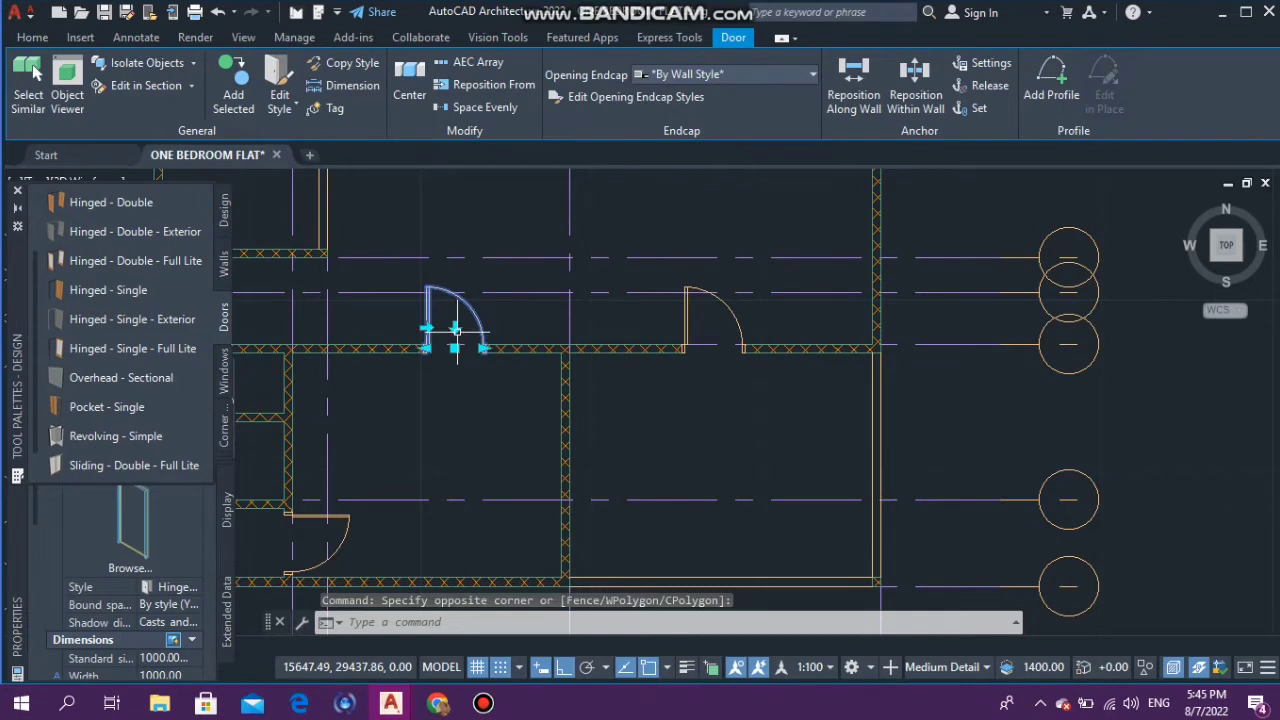
left_click(456, 331)
scroll(500, 378, "down", 1)
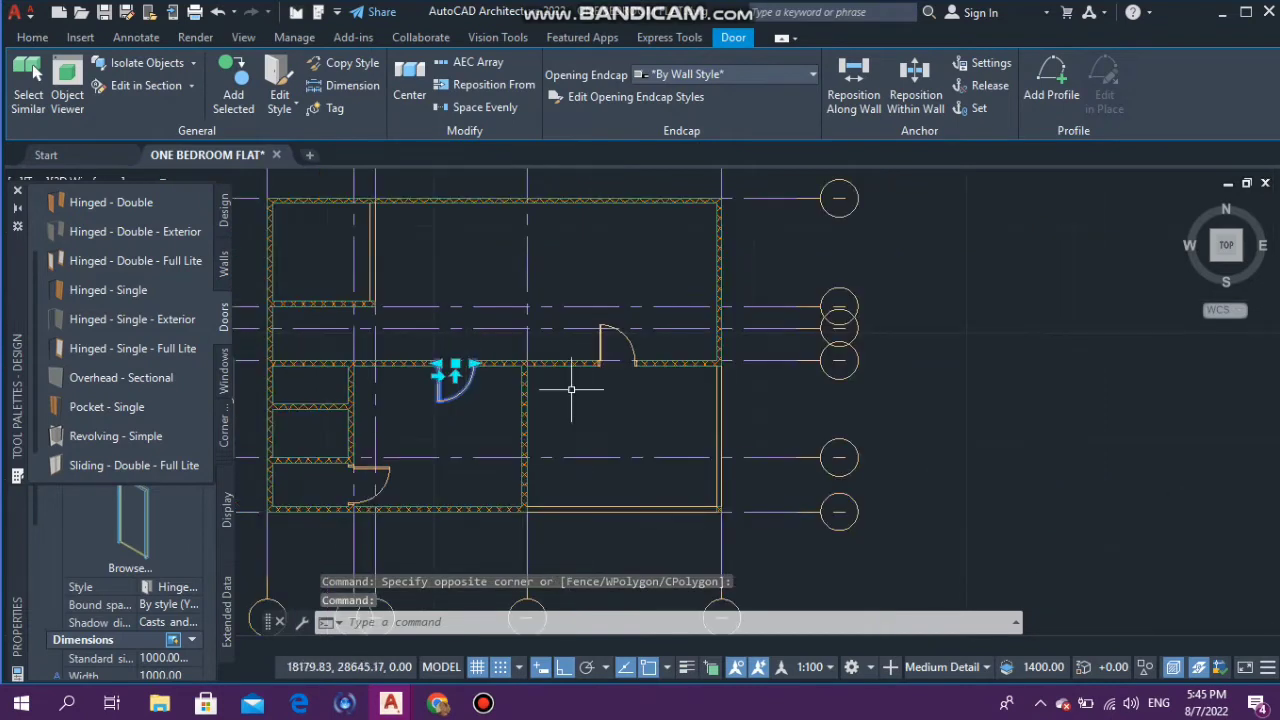
key("Escape")
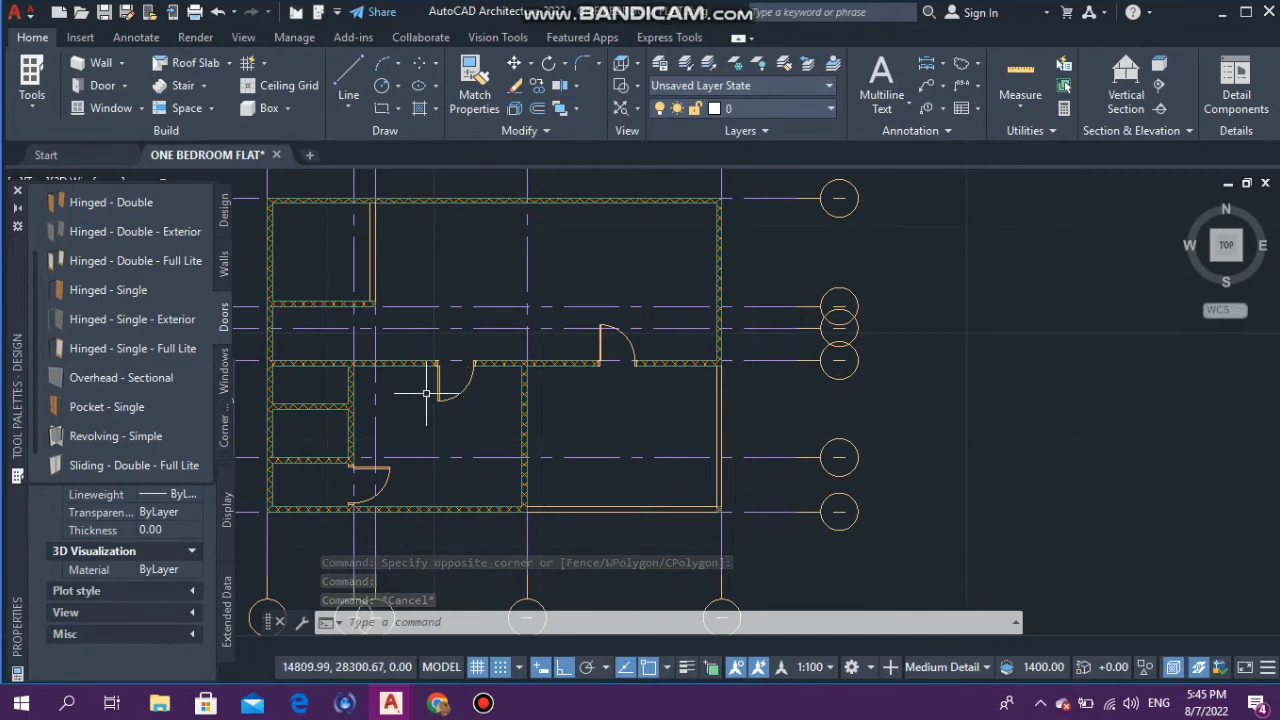
Step: Select the right hinged door on the central wall
scroll(426, 394, "down", 2)
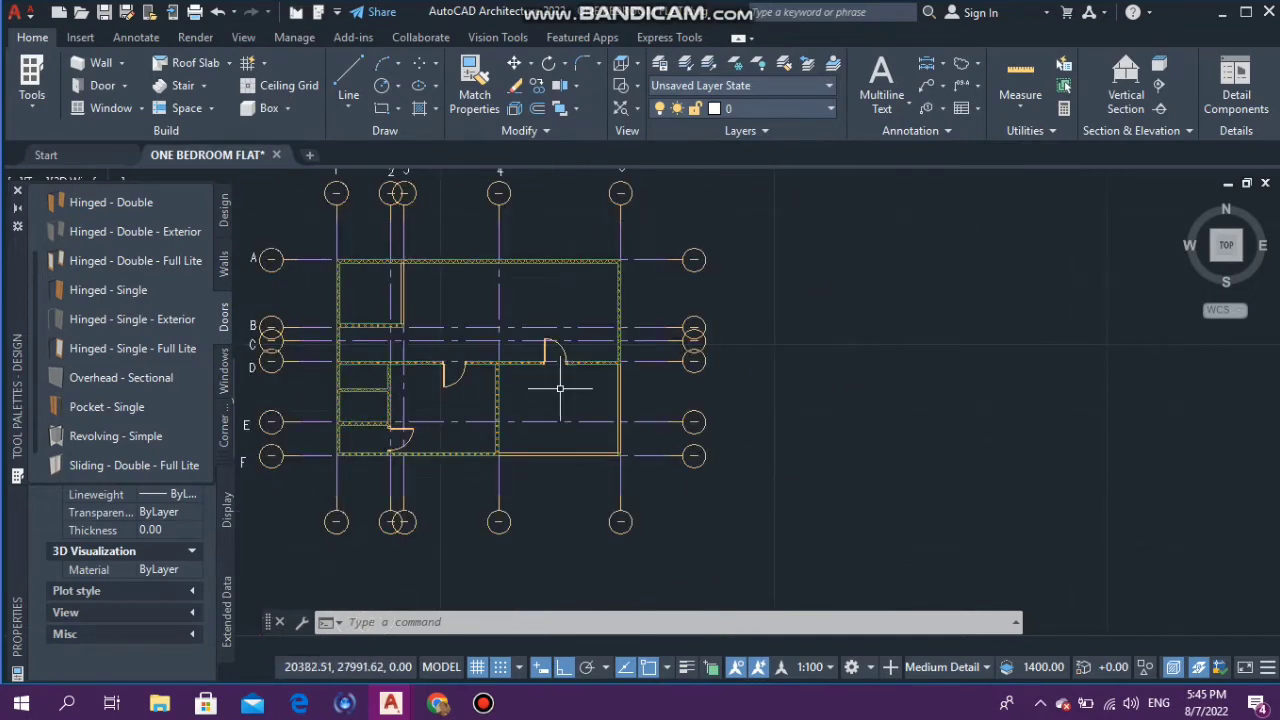
scroll(560, 388, "up", 5)
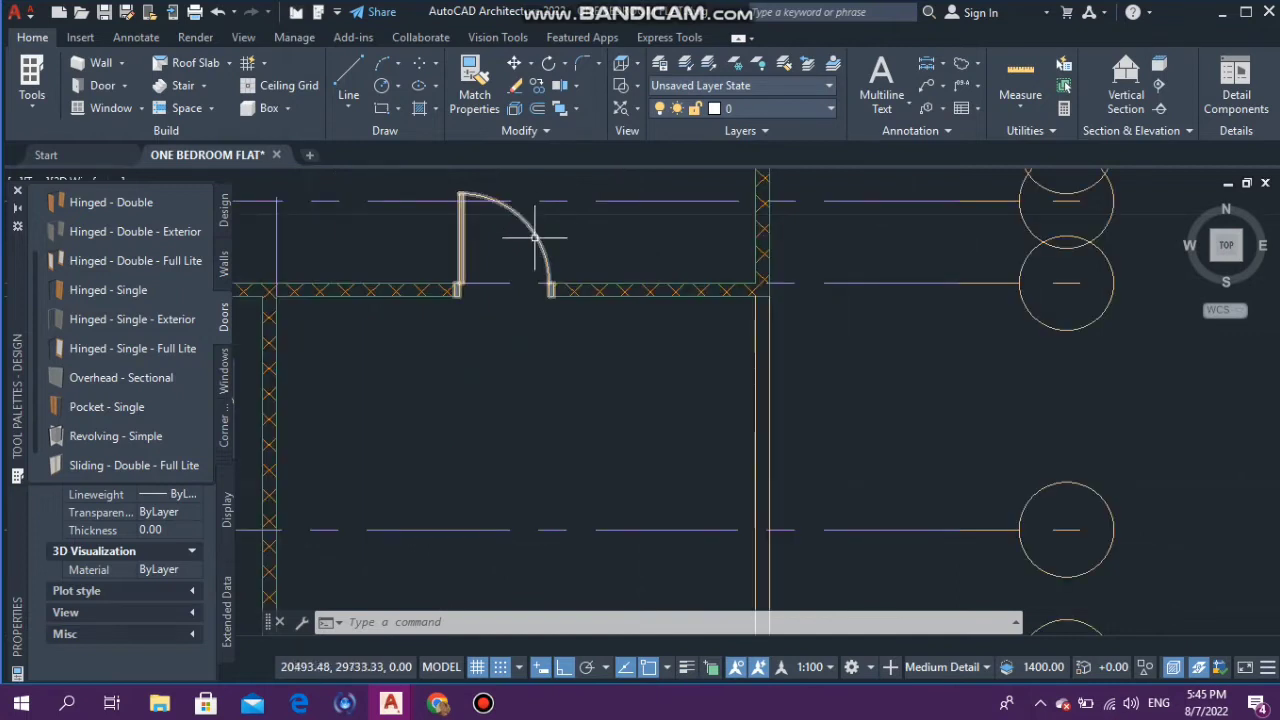
left_click(503, 286)
scroll(506, 337, "down", 2)
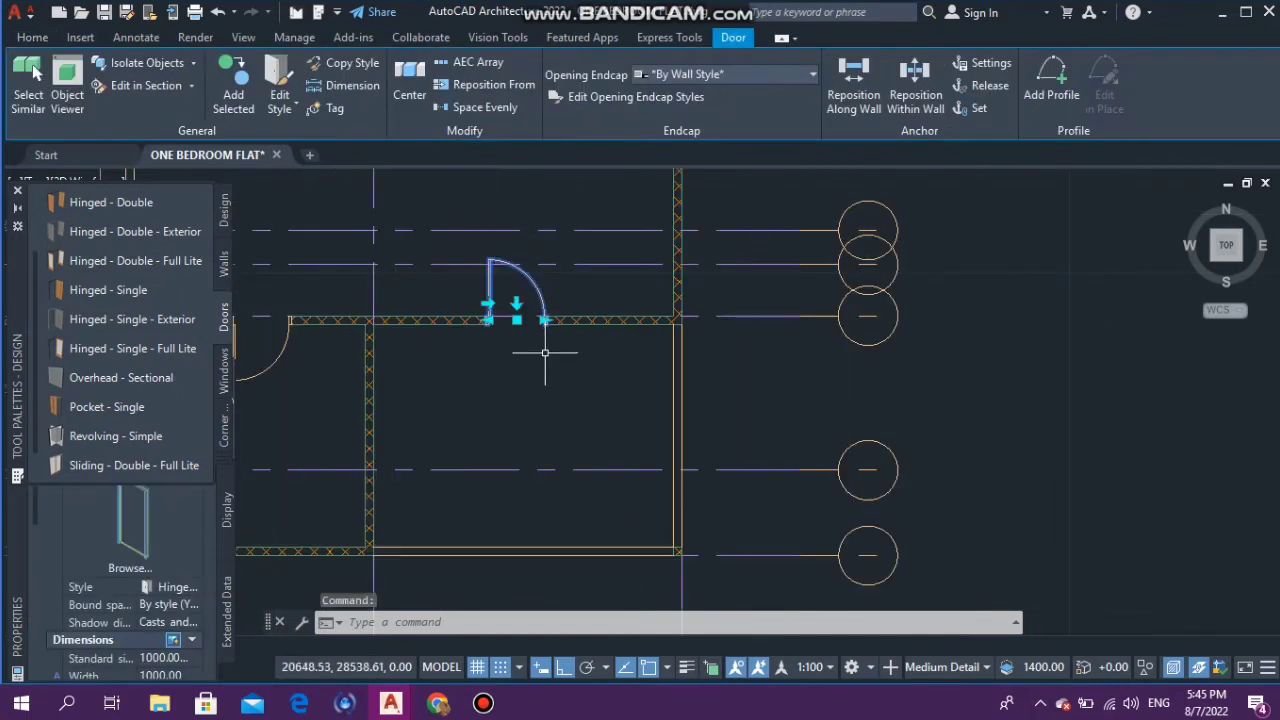
Step: Confirm in Properties that the right door measures 1000.00 wide by 2000.00 high
scroll(130, 600, "down", 3)
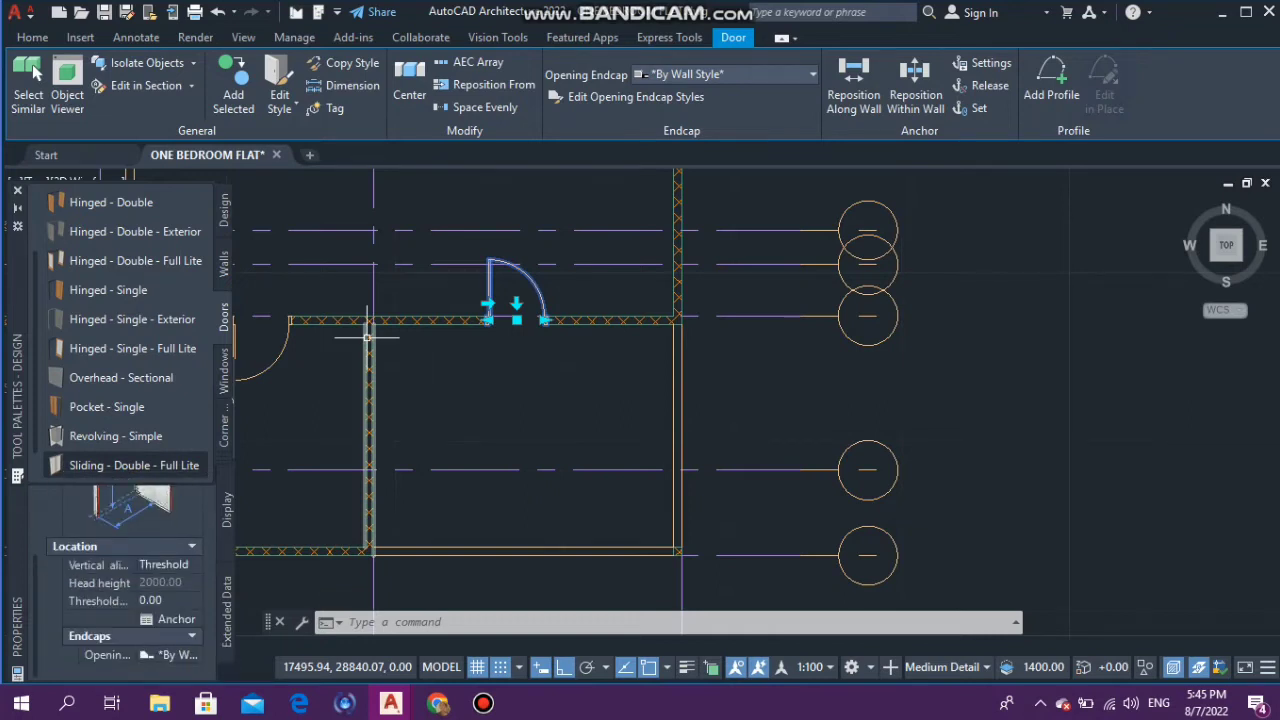
scroll(125, 570, "up", 2)
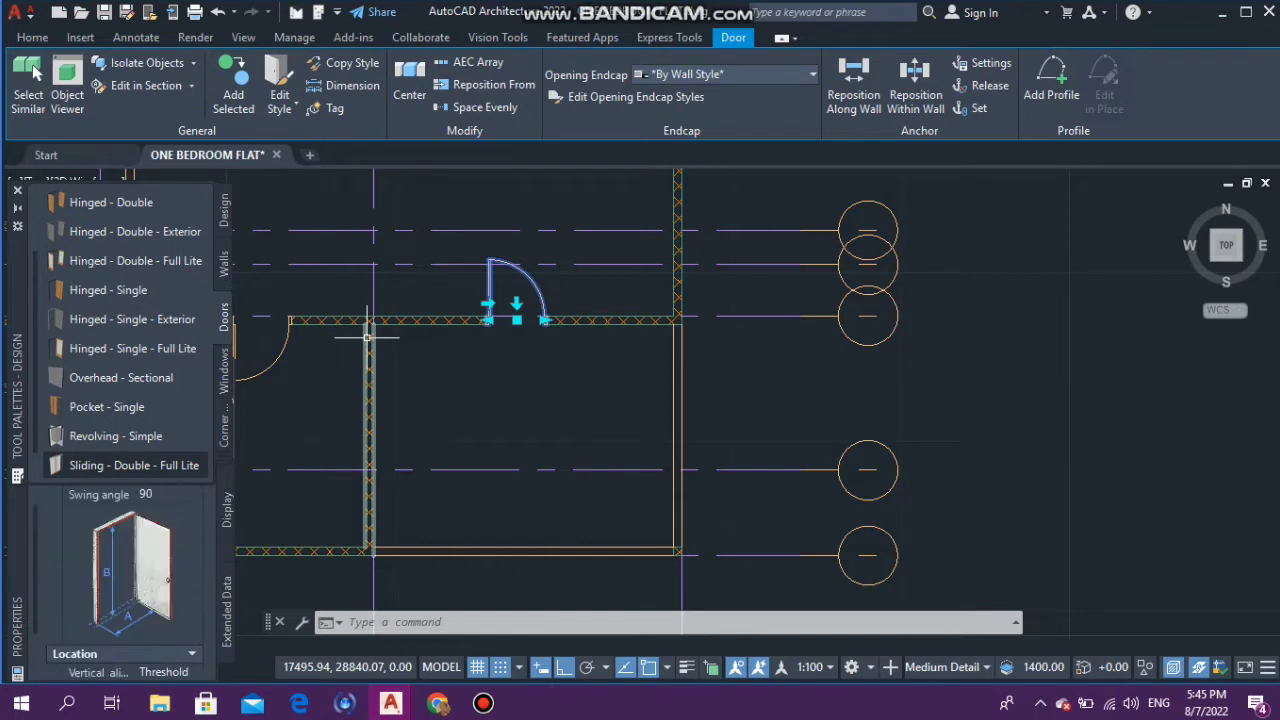
scroll(125, 570, "up", 2)
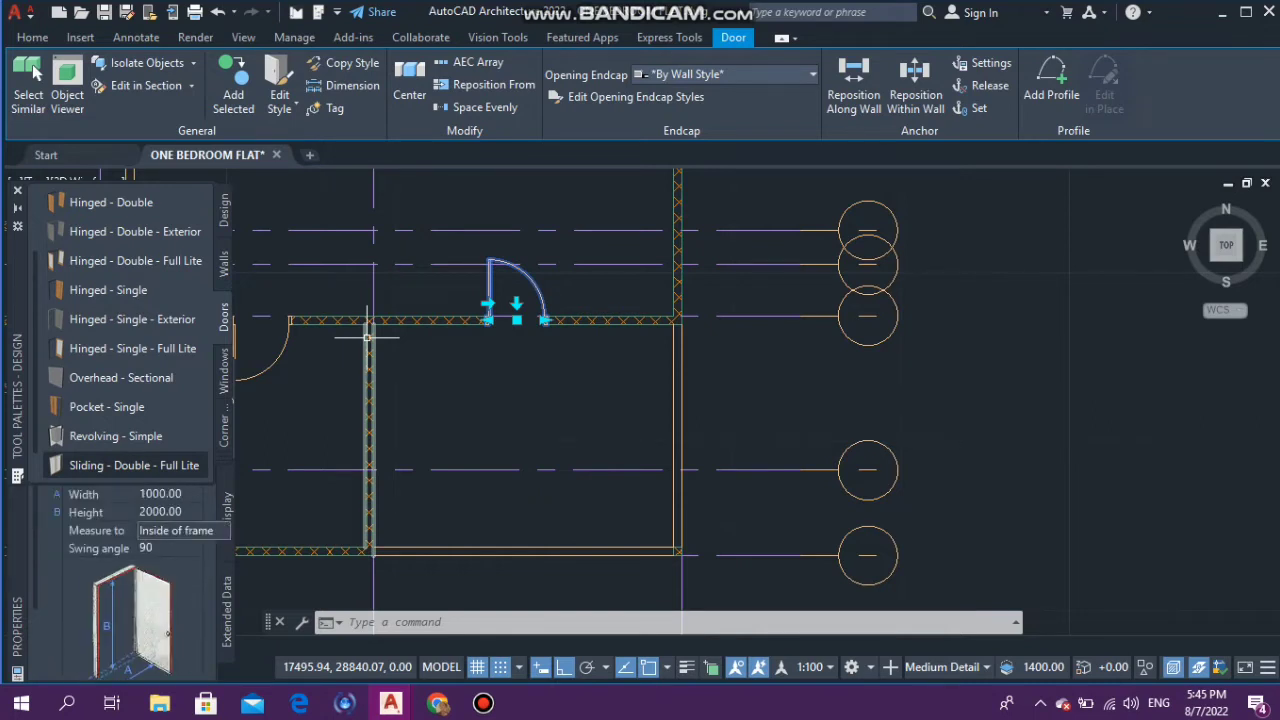
scroll(130, 560, "up", 3)
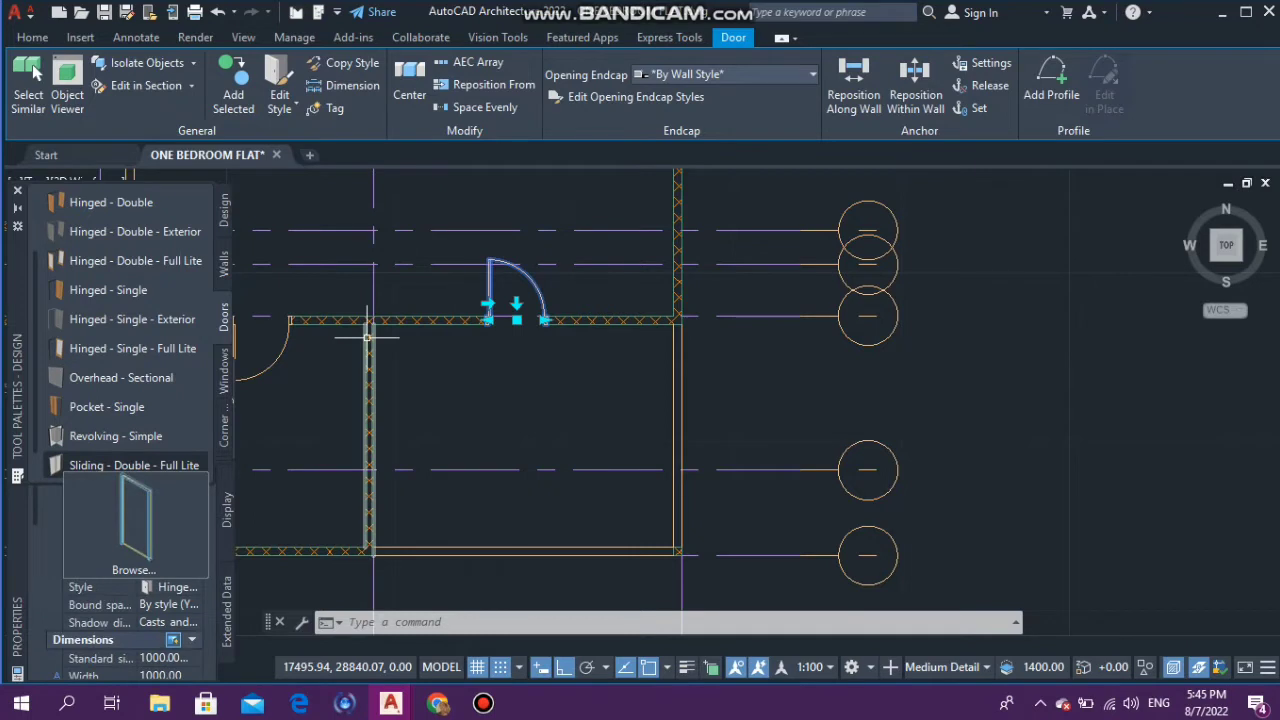
scroll(130, 570, "down", 2)
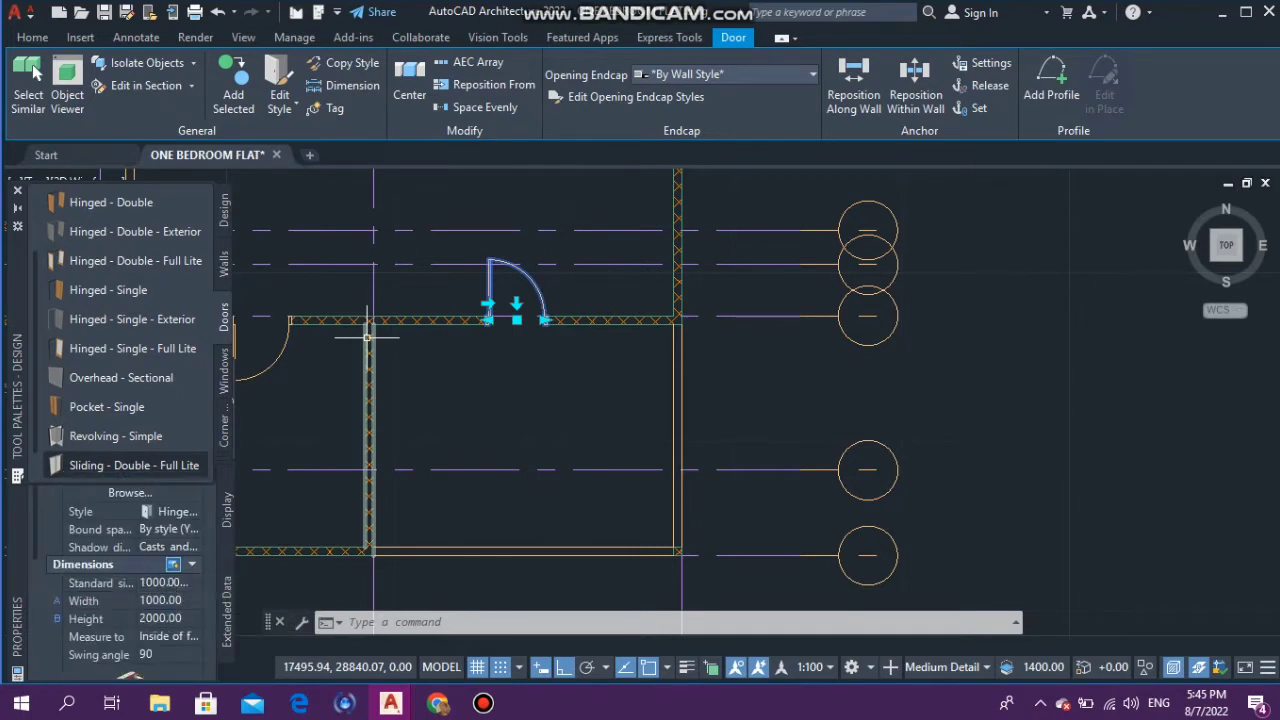
scroll(130, 570, "down", 3)
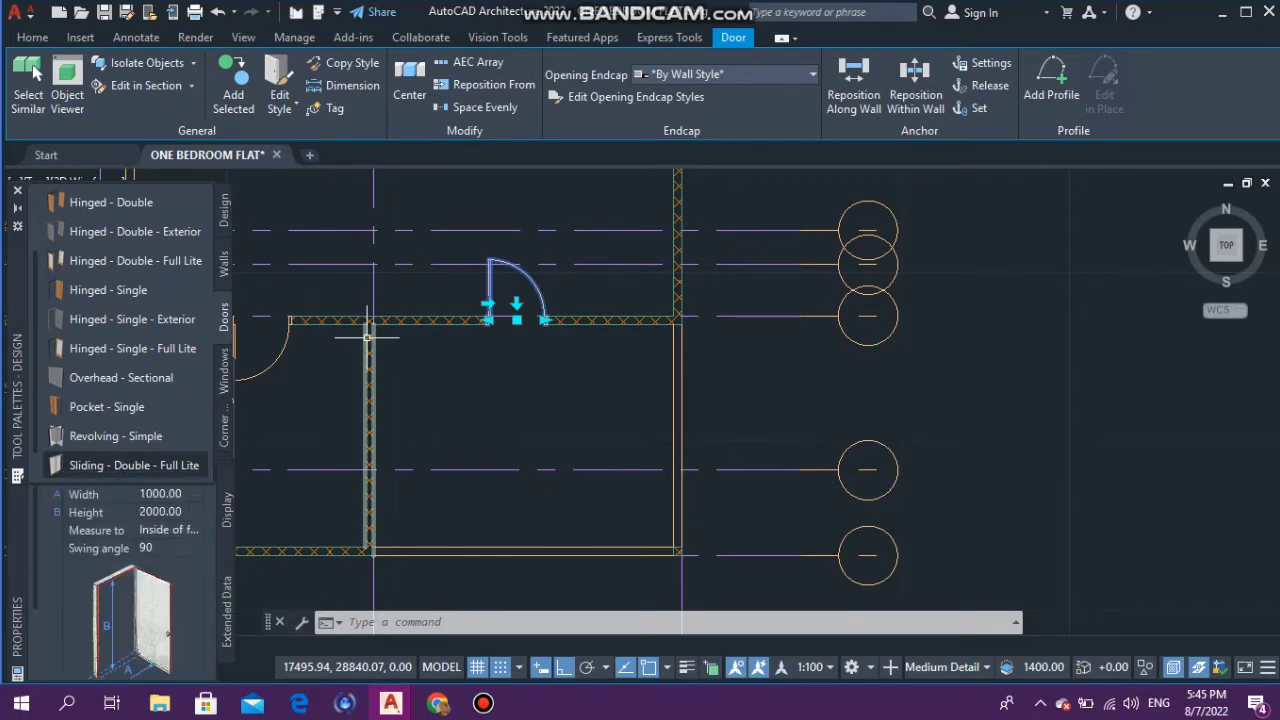
scroll(130, 570, "up", 4)
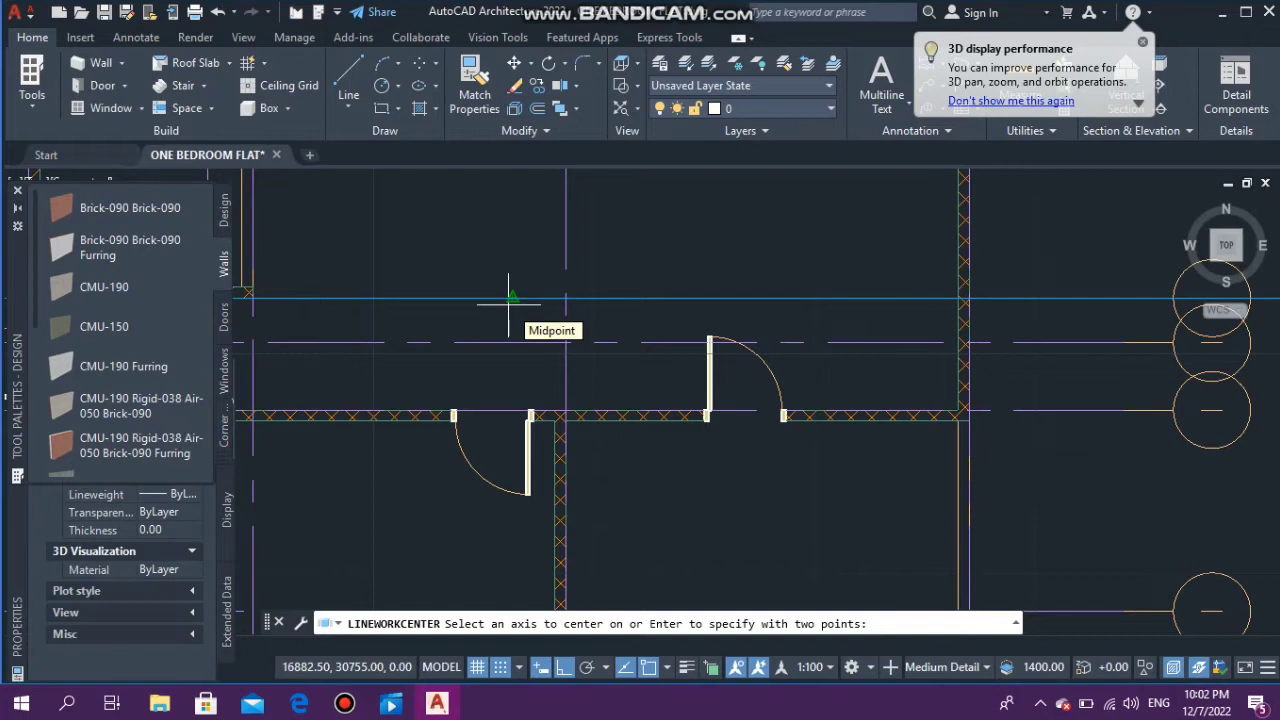
Step: Cancel LINEWORKCENTER and clear the door selection, leaving the doors unchanged
scroll(508, 298, "down", 4)
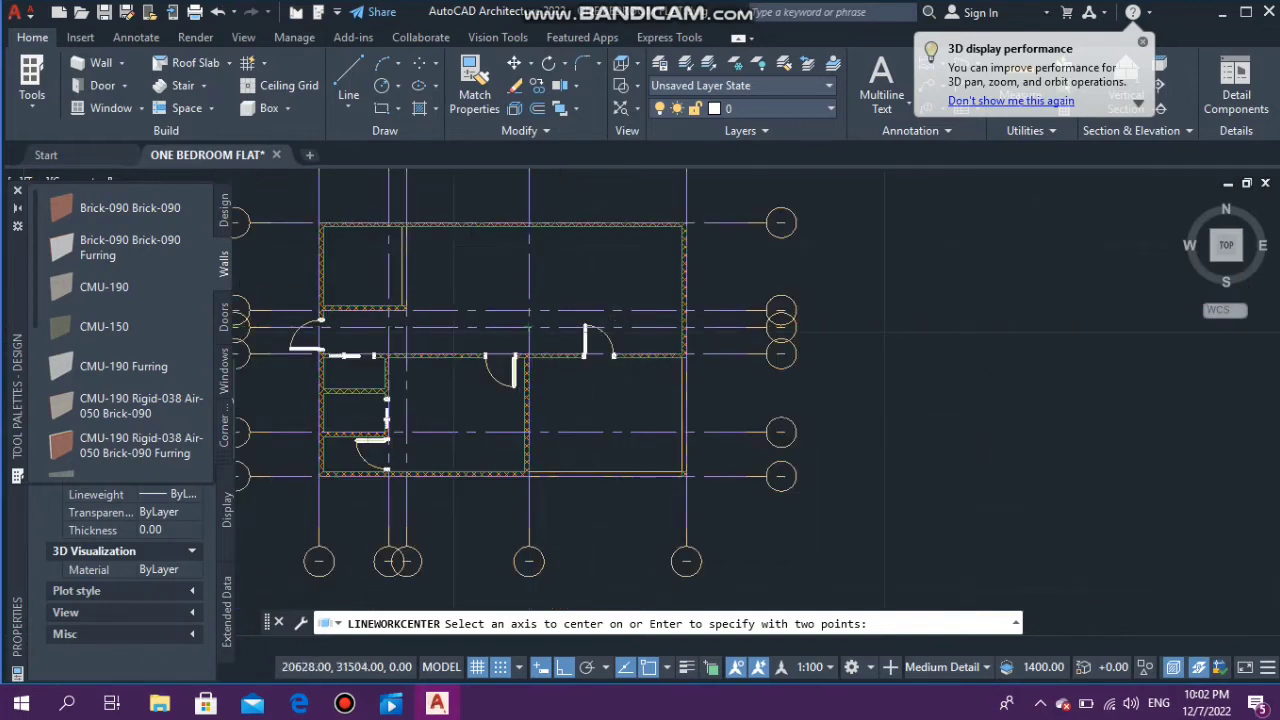
key("Escape")
key("Escape")
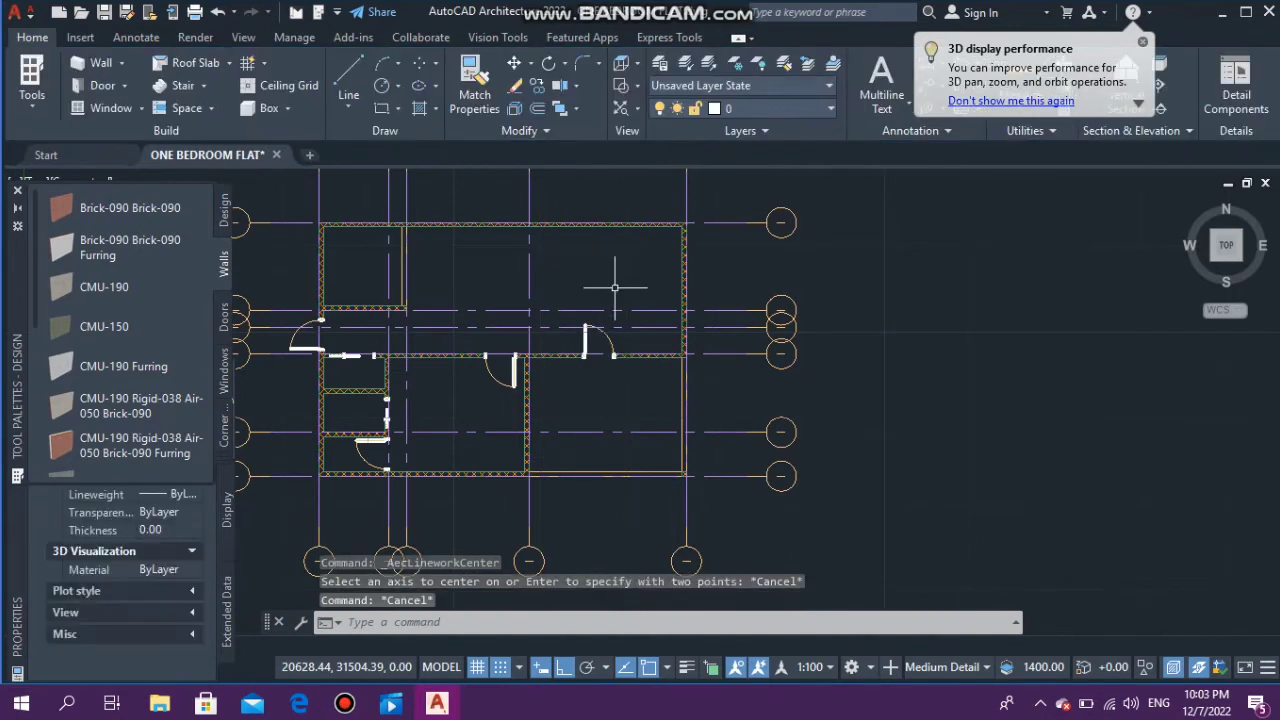
key("Escape")
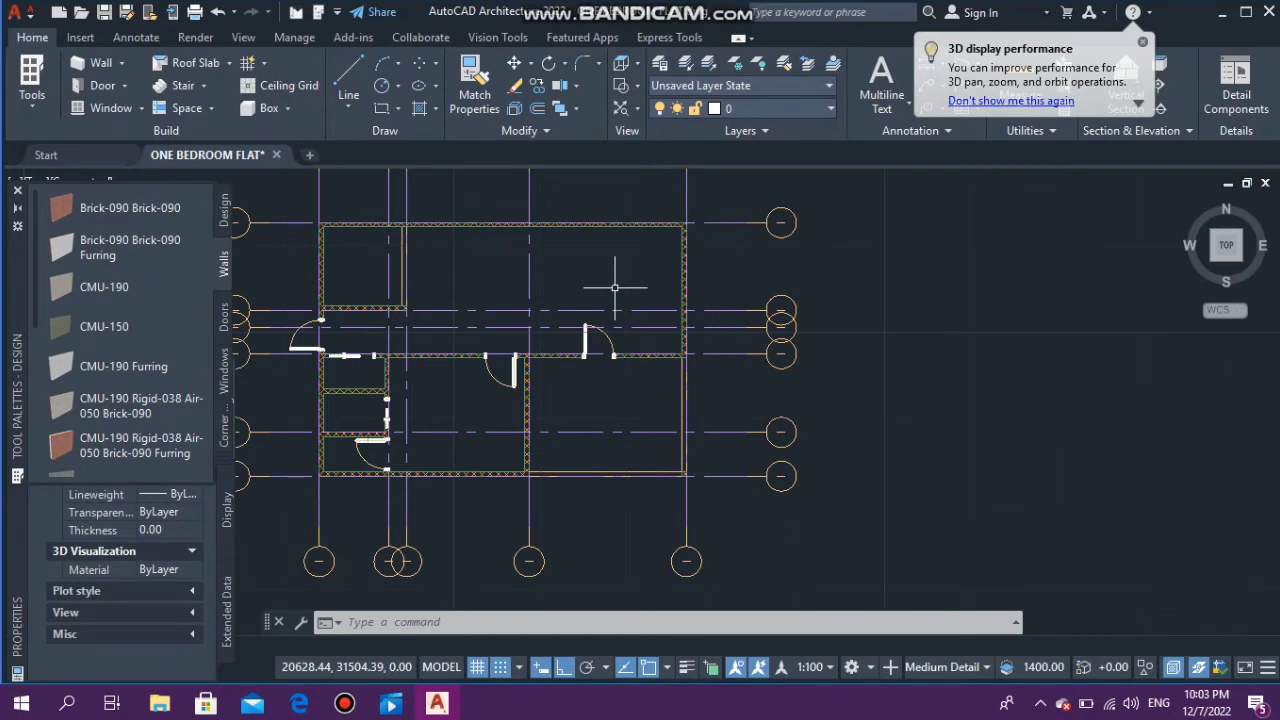
scroll(593, 290, "up", 5)
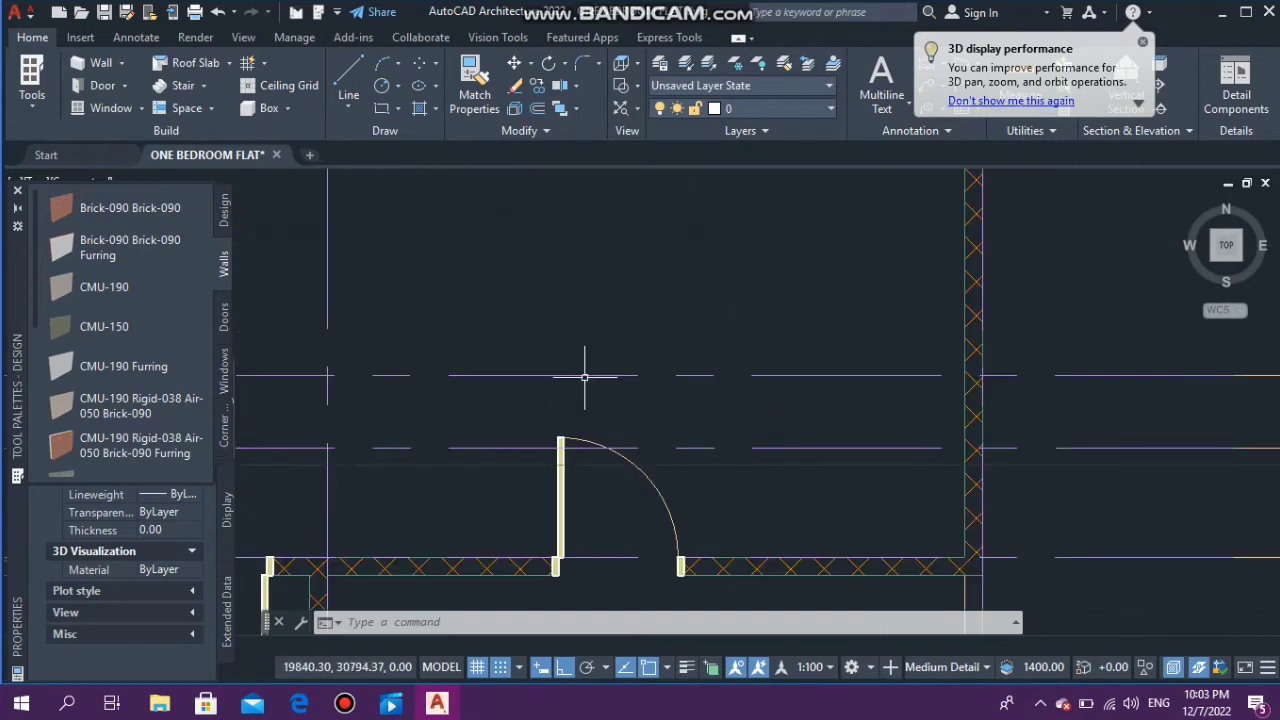
Step: Start centring the selected hinged door, using the two-point axis option
left_click(566, 452)
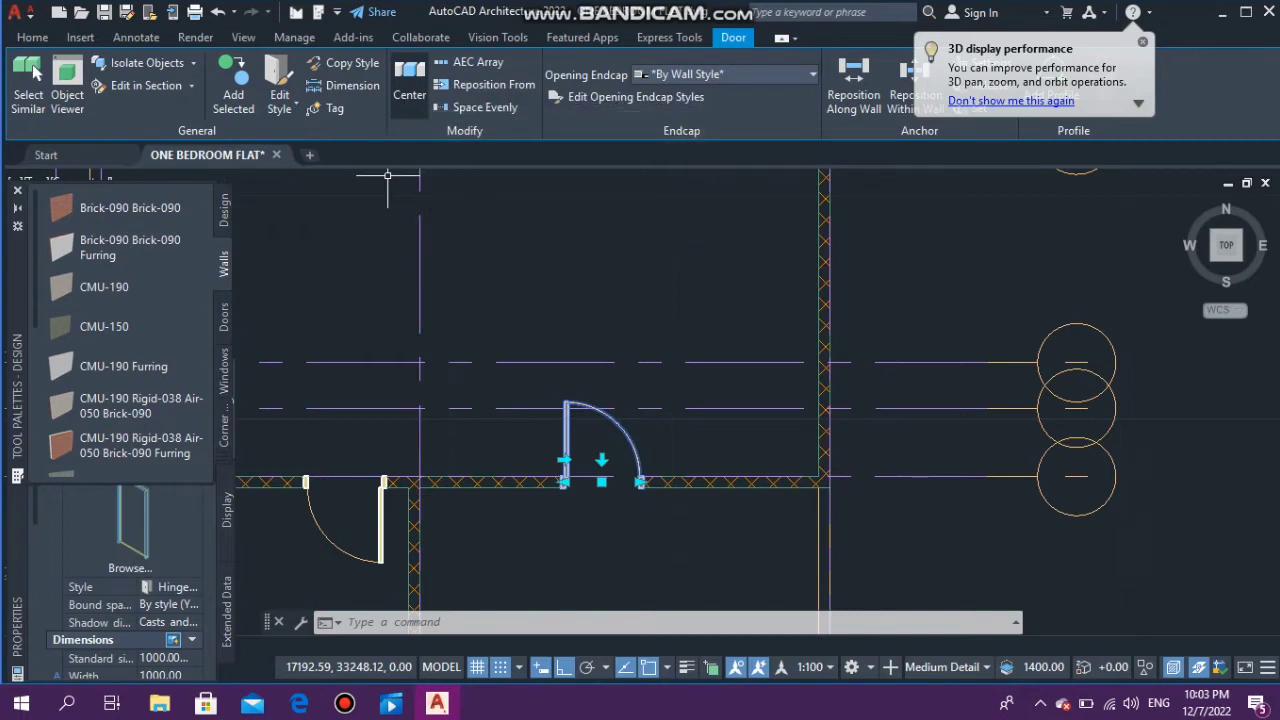
left_click(409, 95)
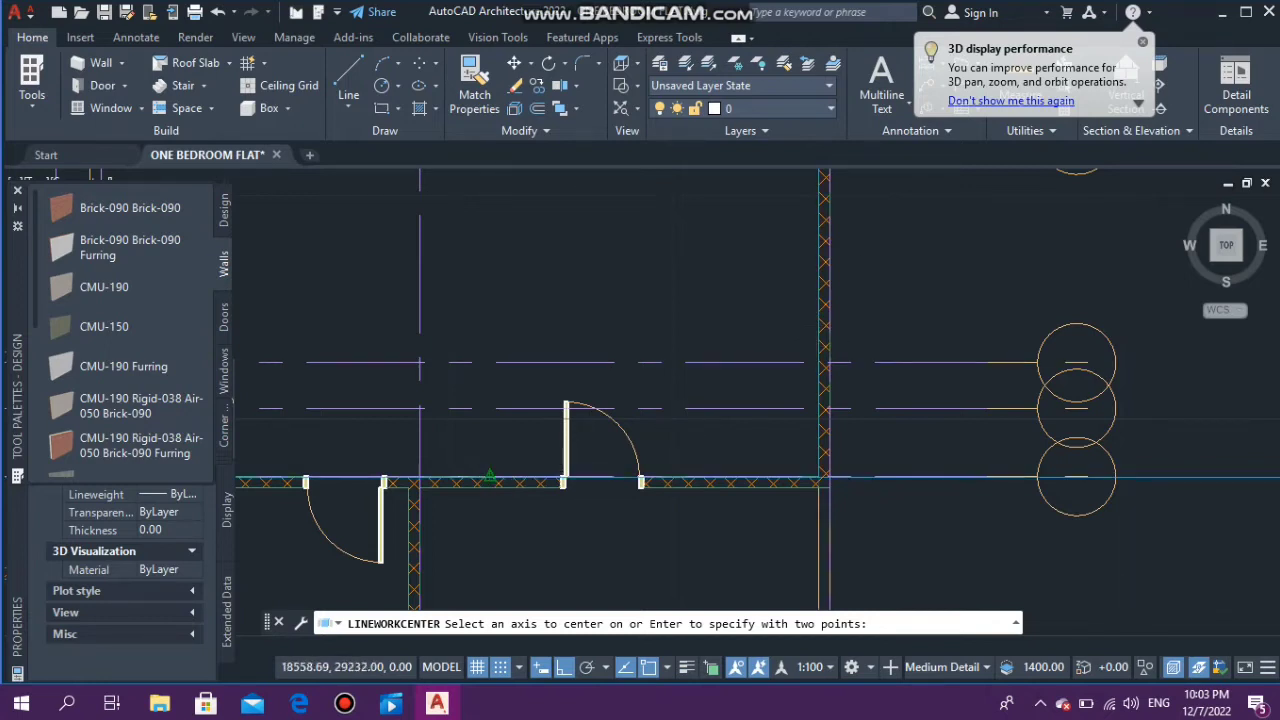
key("Return")
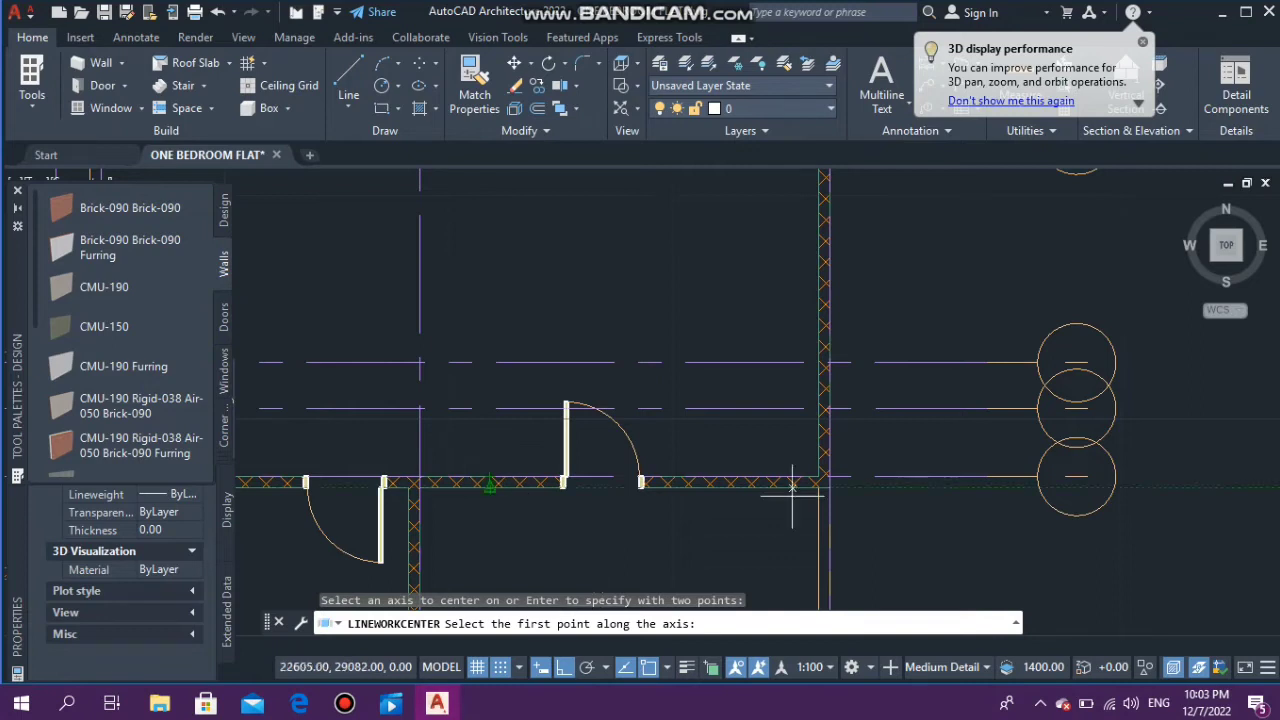
Step: Centre the door between the two wall corners and deselect it
scroll(818, 478, "up", 3)
left_click(818, 478)
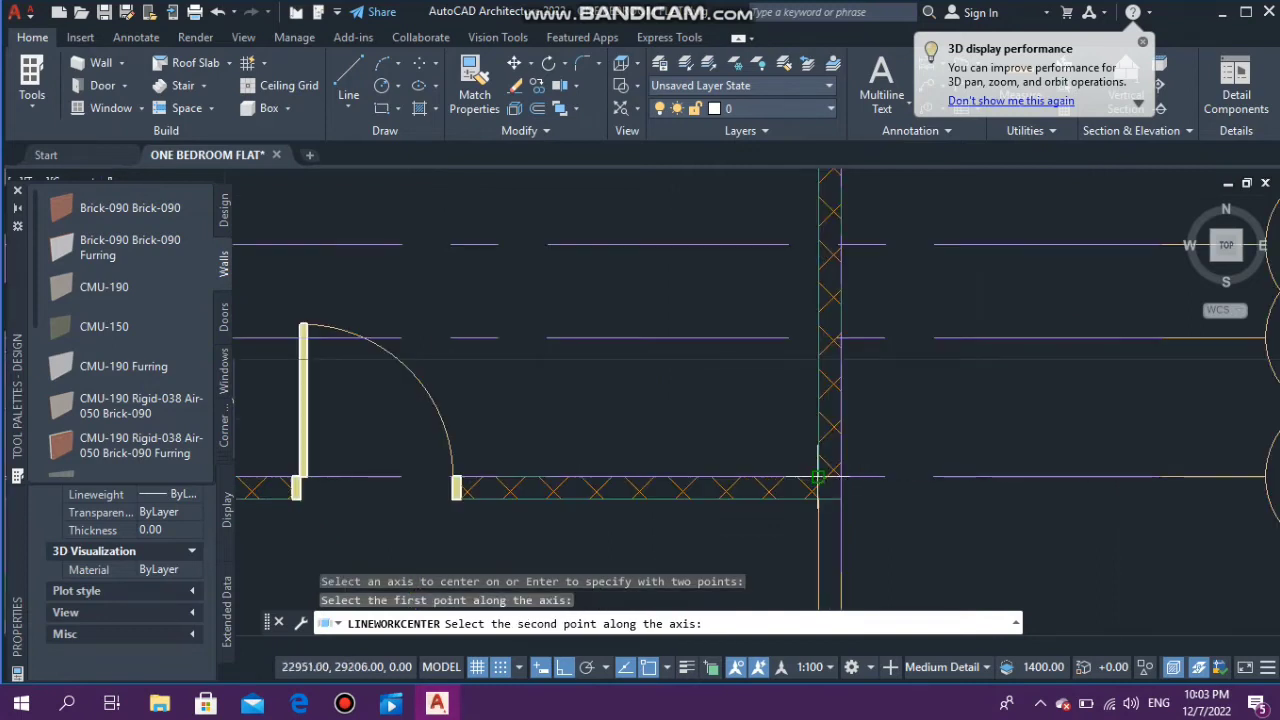
scroll(818, 480, "down", 3)
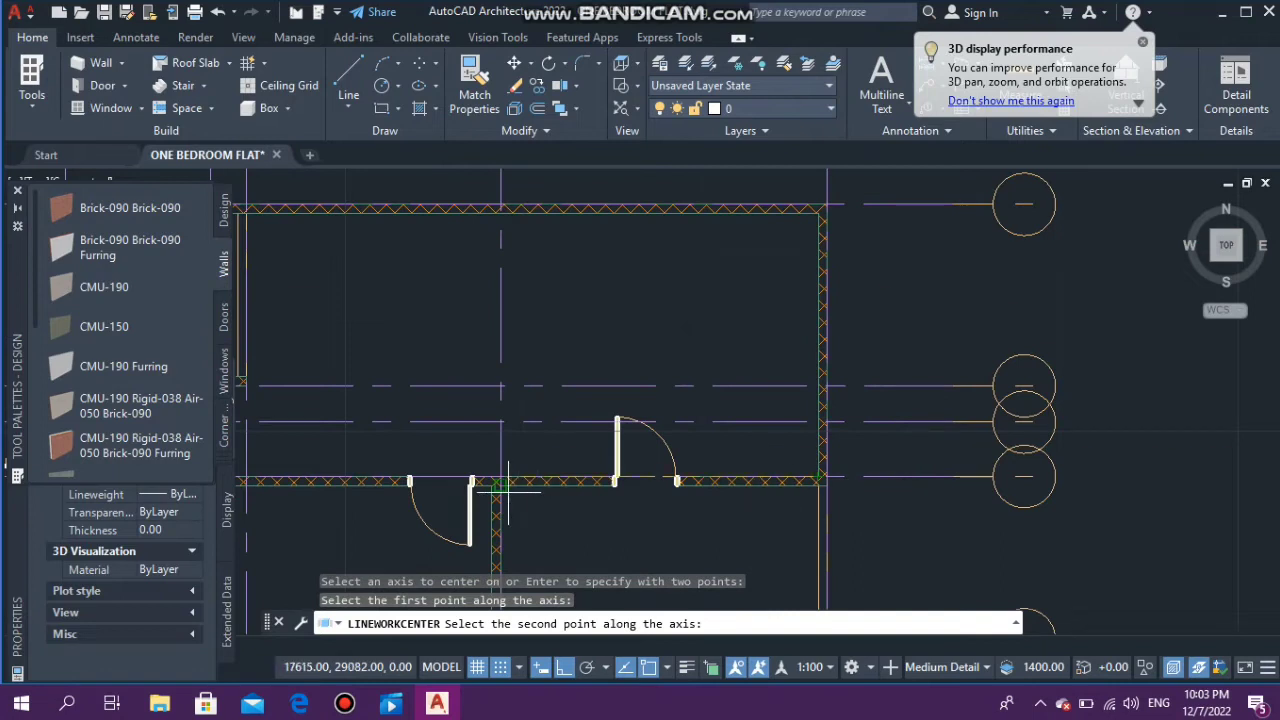
scroll(497, 484, "up", 3)
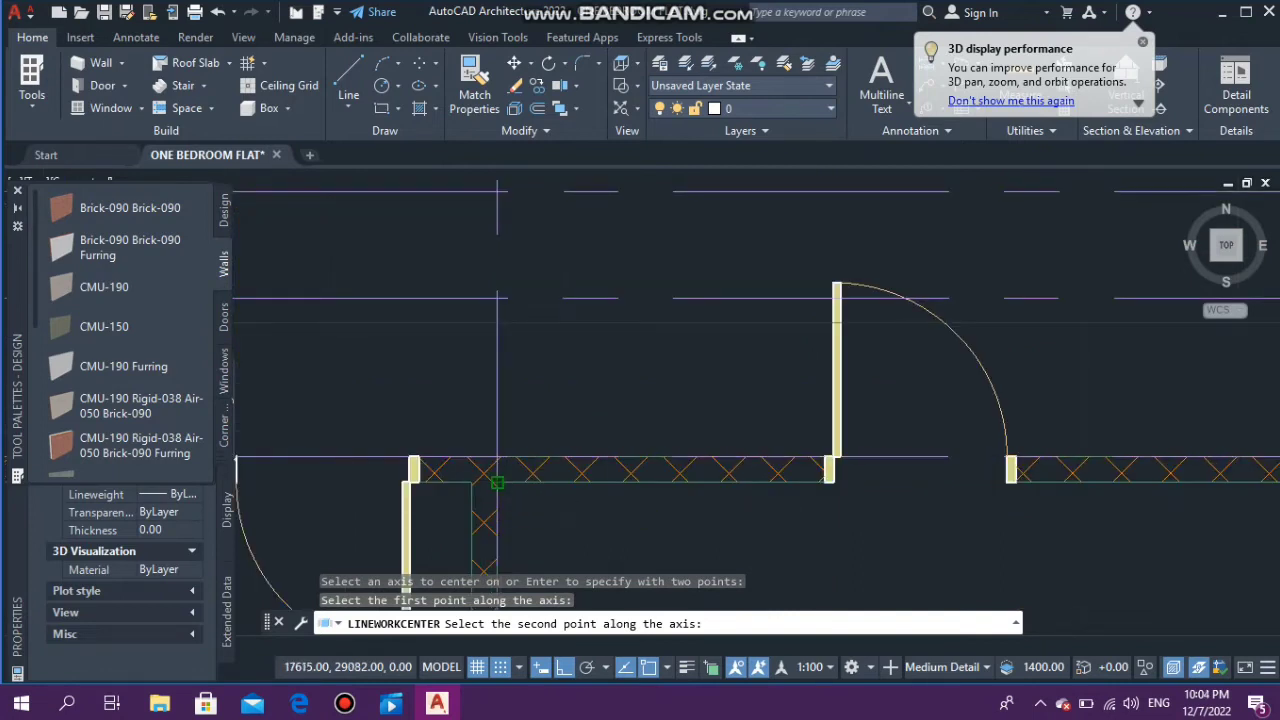
left_click(497, 484)
scroll(500, 480, "down", 3)
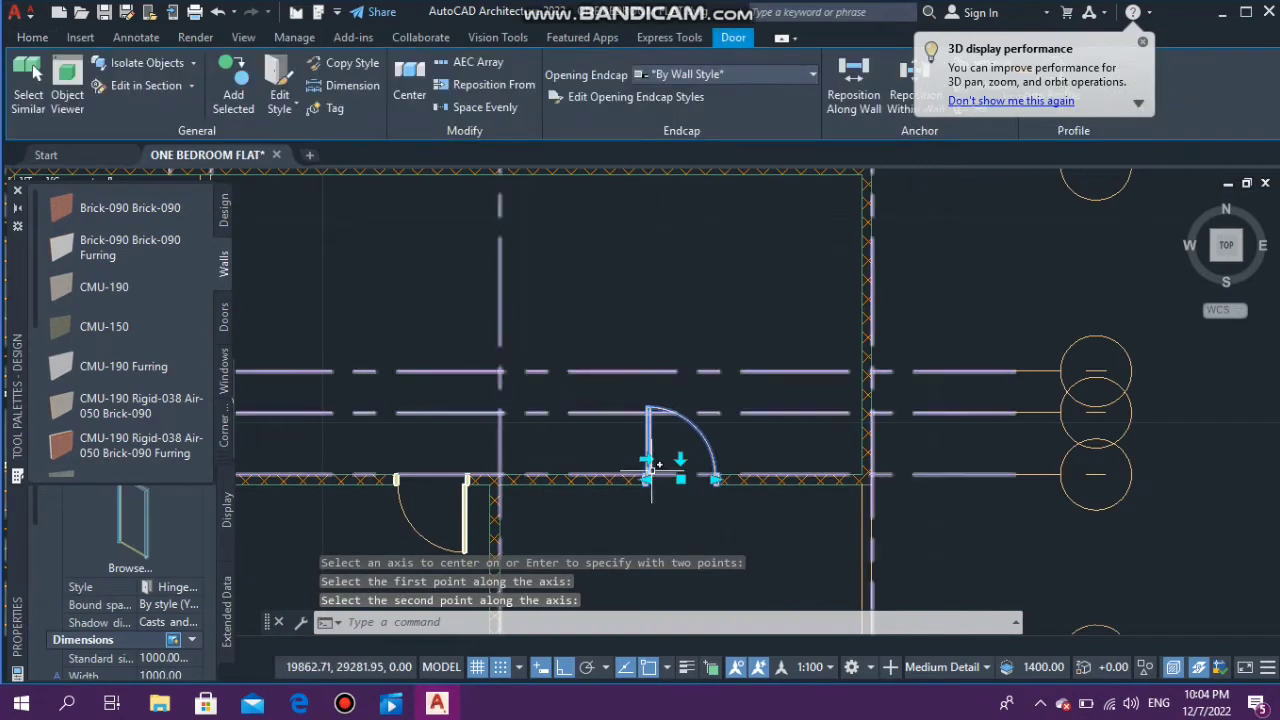
scroll(653, 478, "up", 2)
scroll(653, 478, "down", 2)
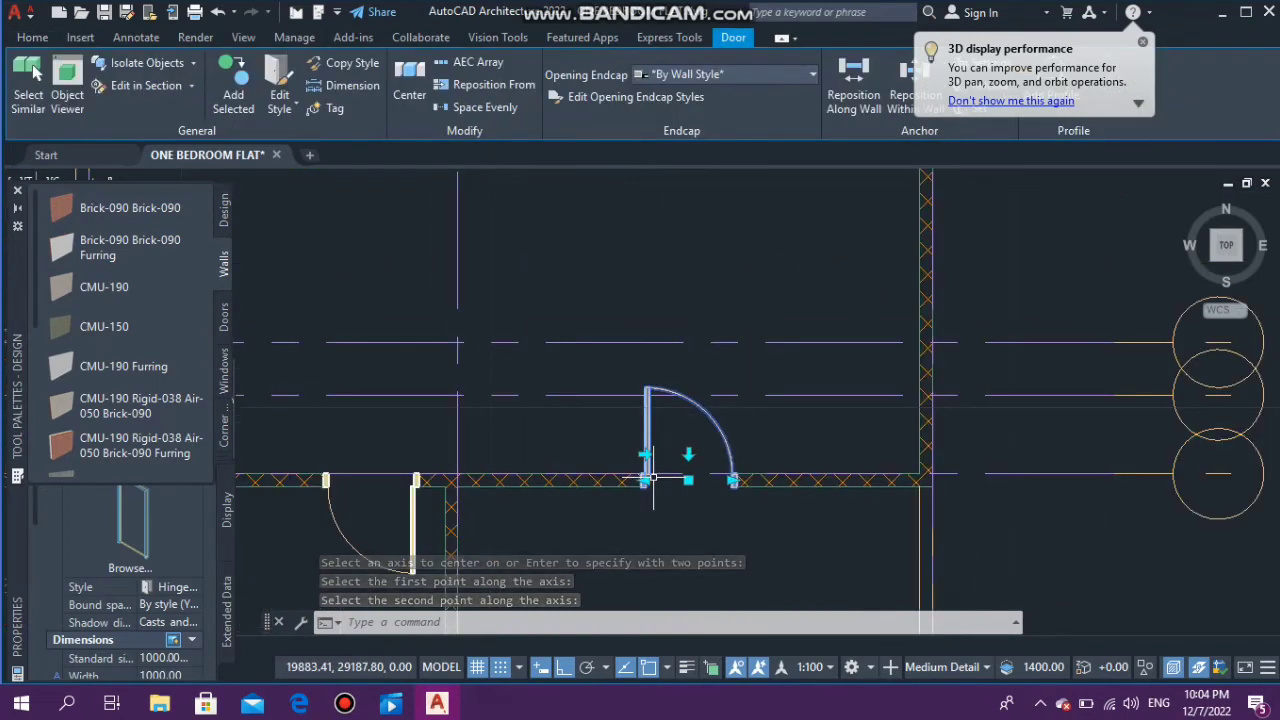
key("Escape")
key("Escape")
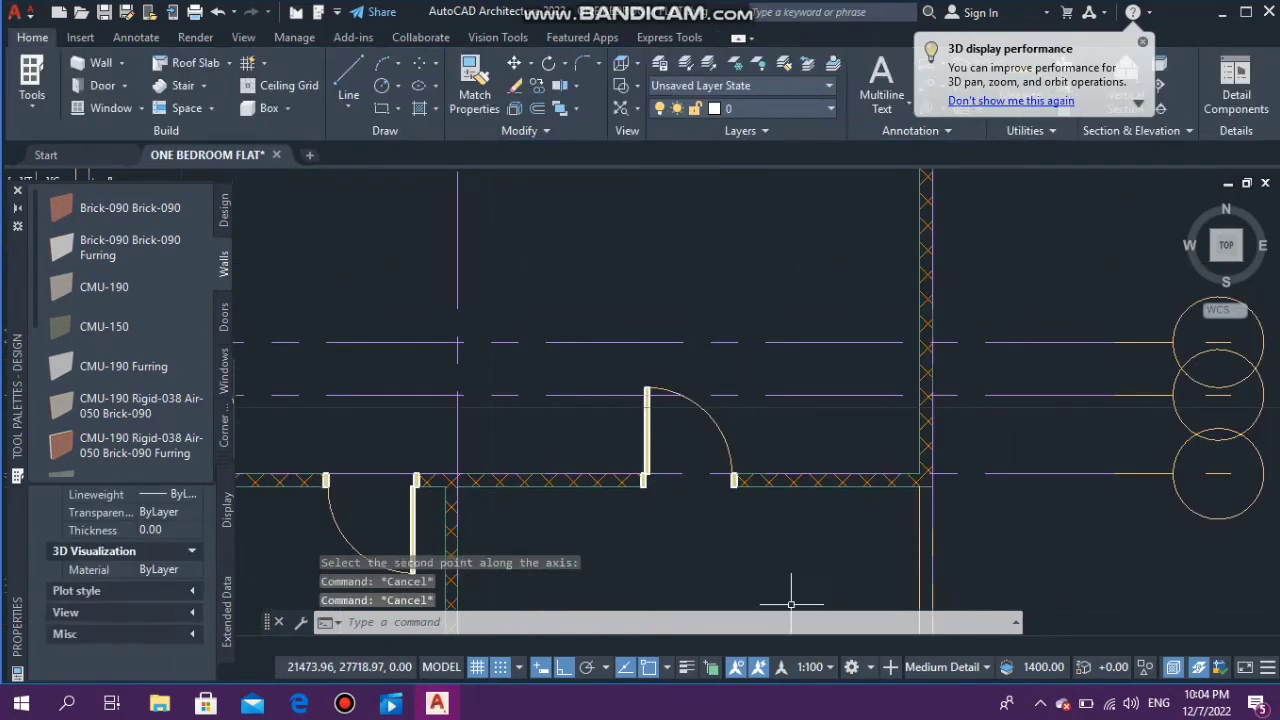
scroll(653, 478, "down", 4)
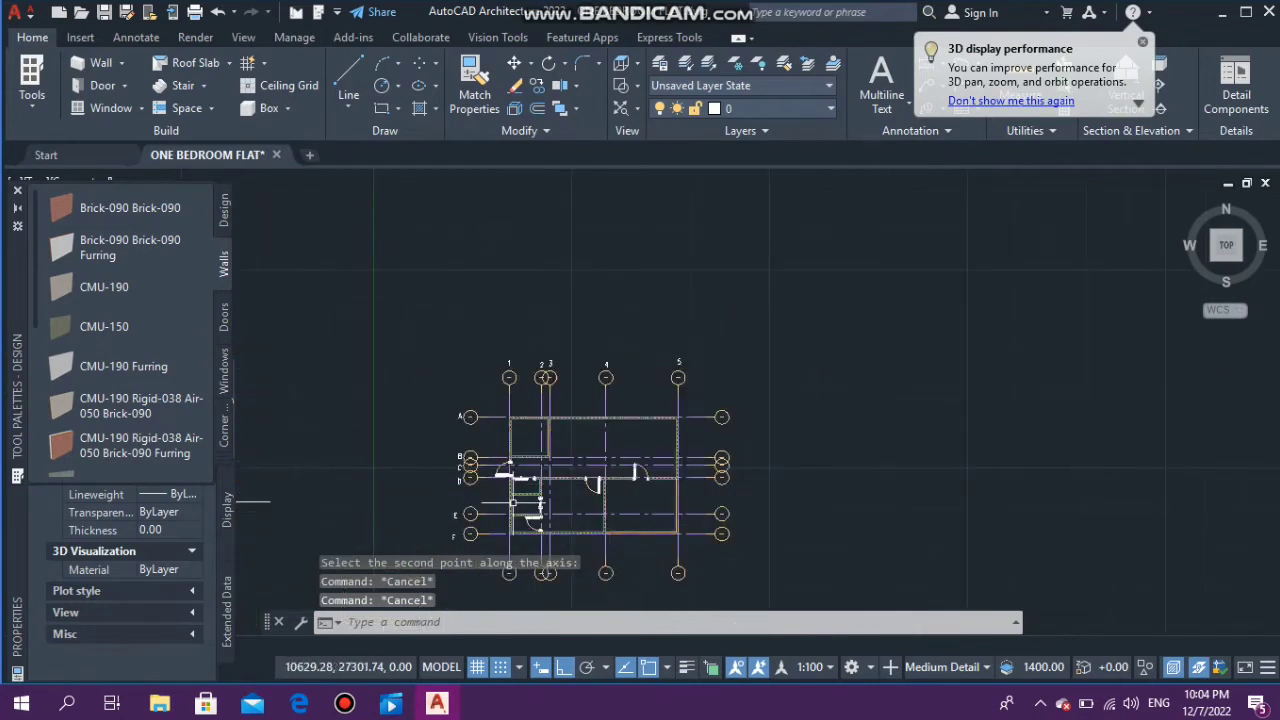
scroll(361, 515, "up", 1)
scroll(505, 452, "up", 6)
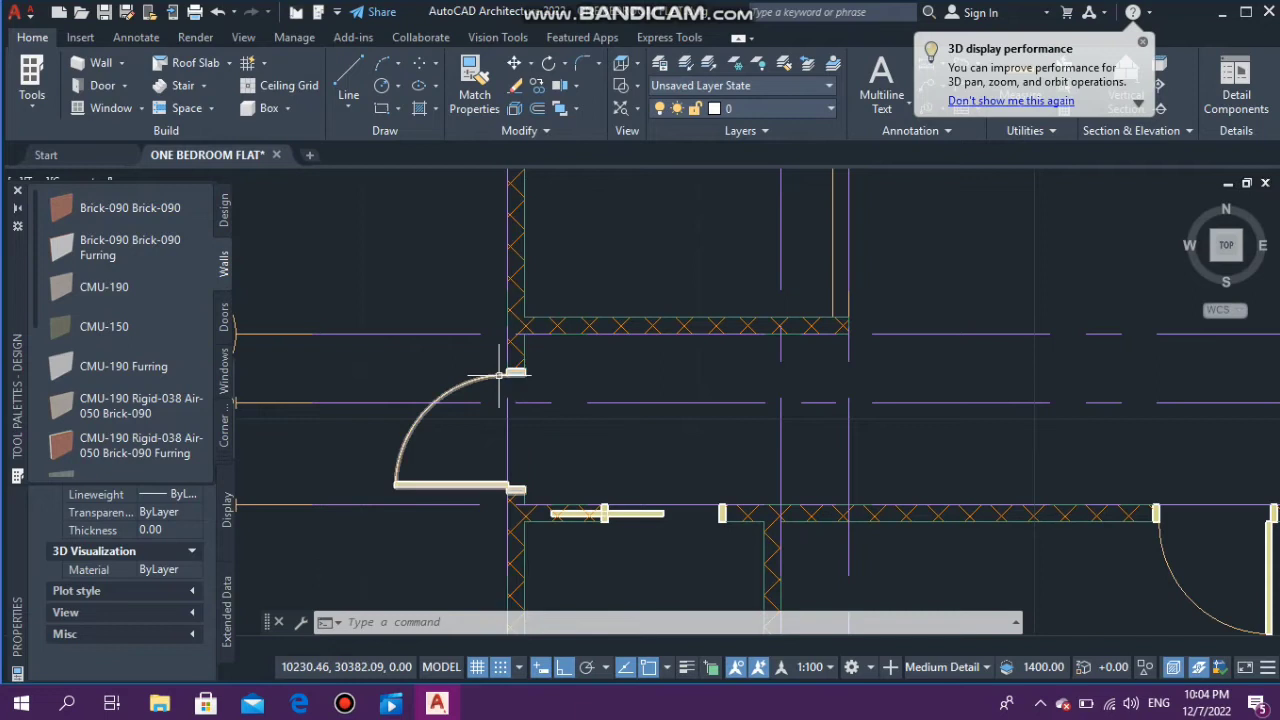
mouse_move(497, 376)
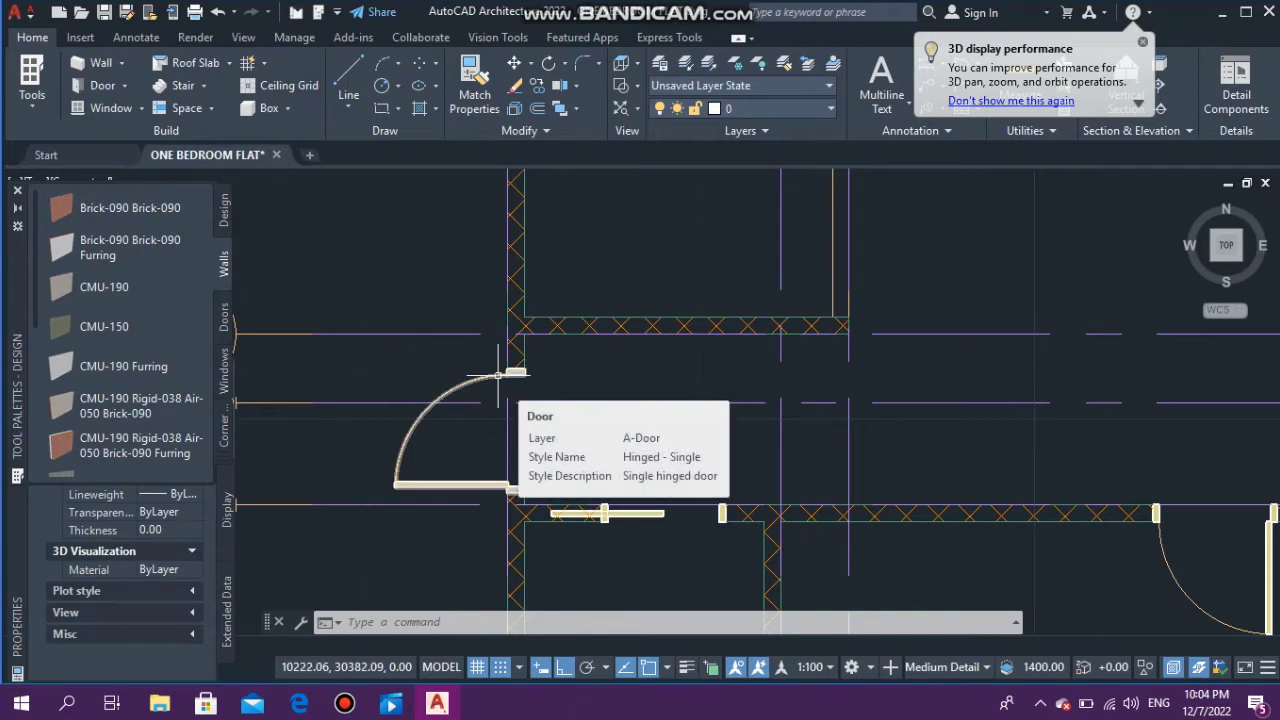
scroll(485, 514, "down", 3)
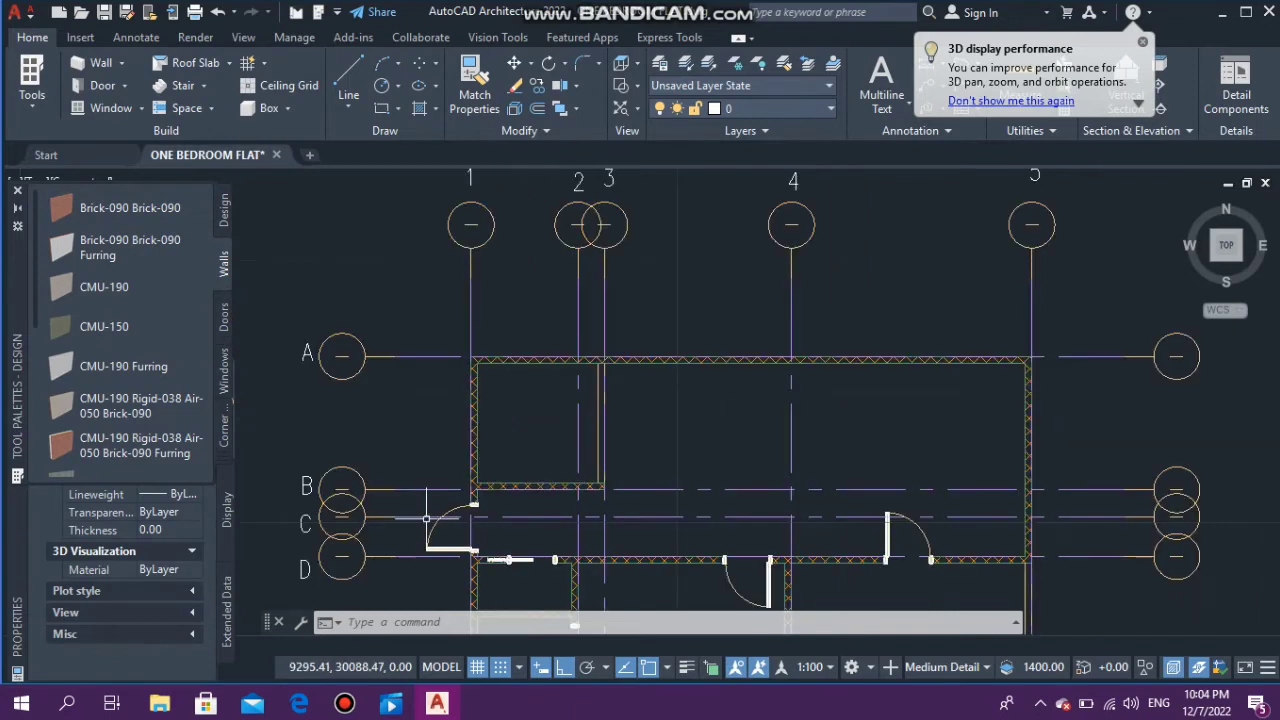
scroll(431, 449, "down", 5)
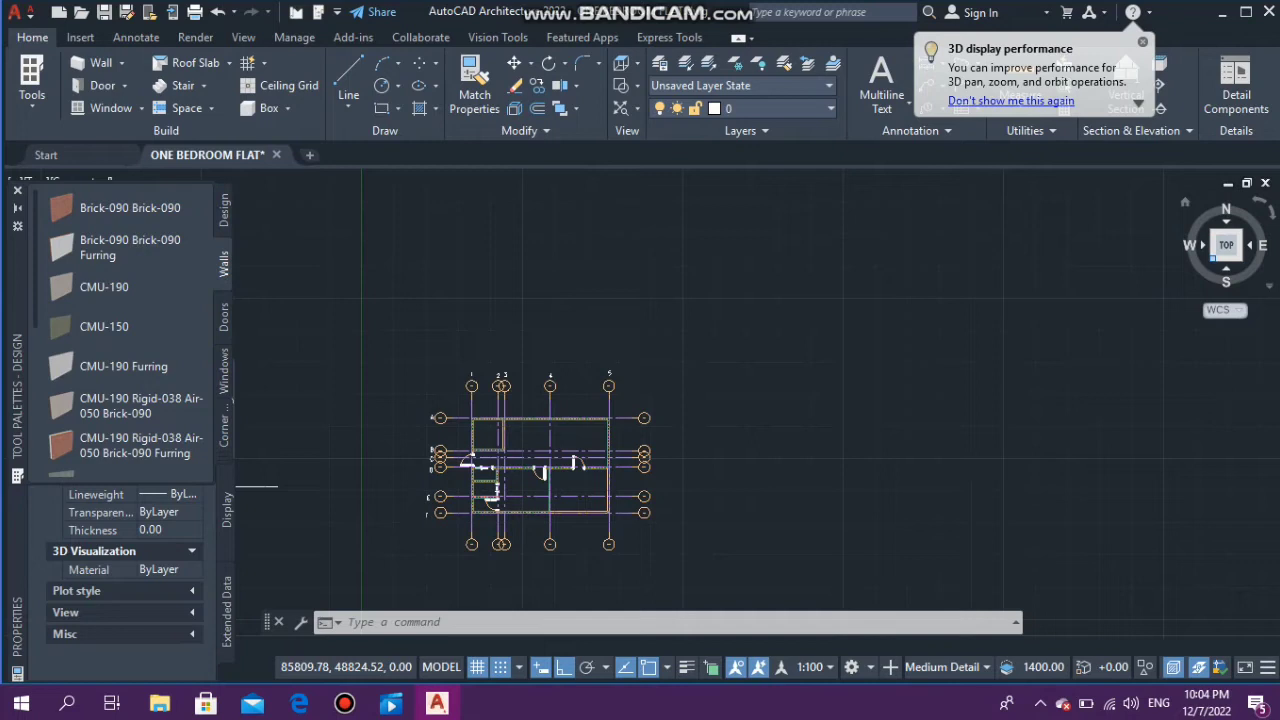
left_click(1213, 257)
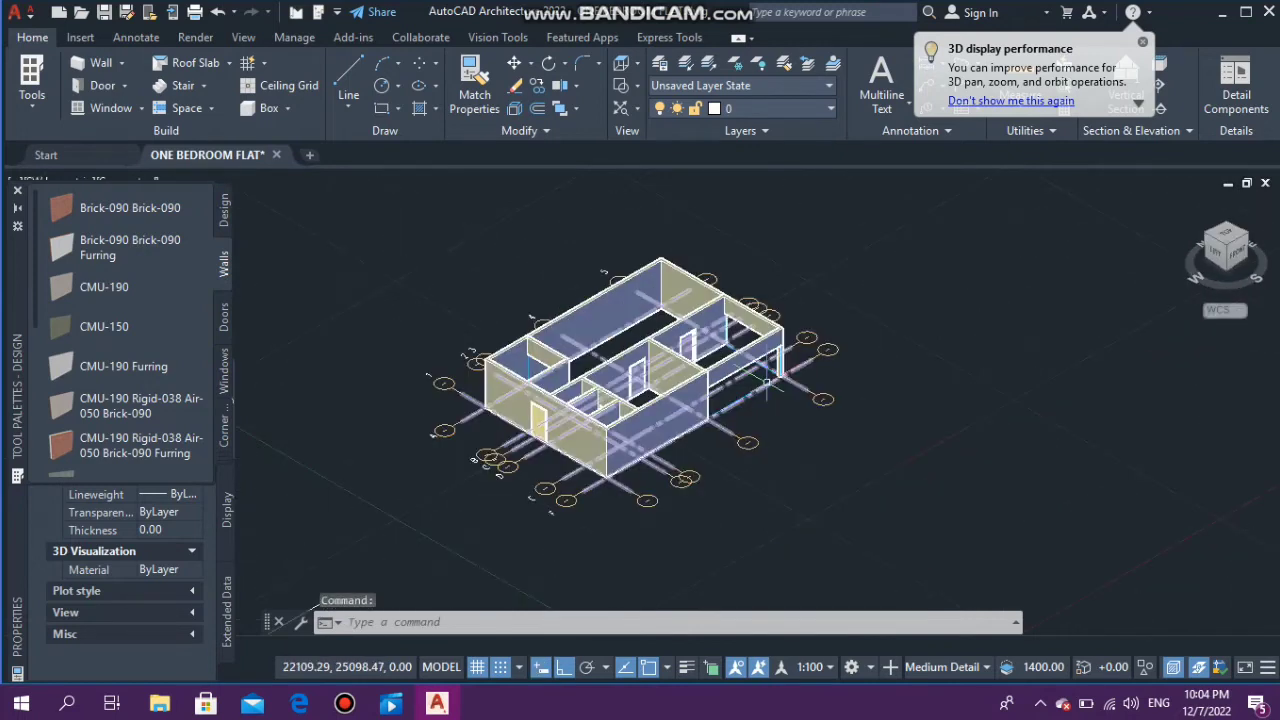
Step: Zoom into the 3D isometric model and inspect the long front wall
scroll(768, 383, "up", 4)
scroll(722, 342, "up", 1)
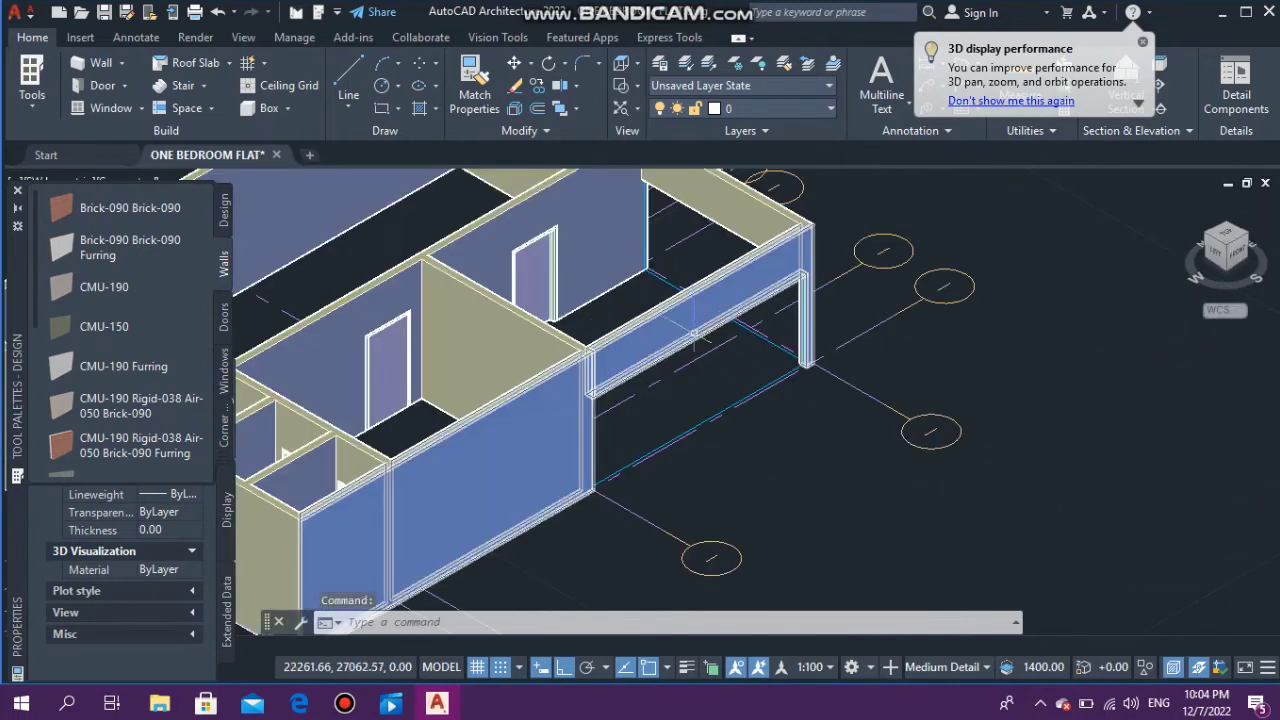
left_click(680, 345)
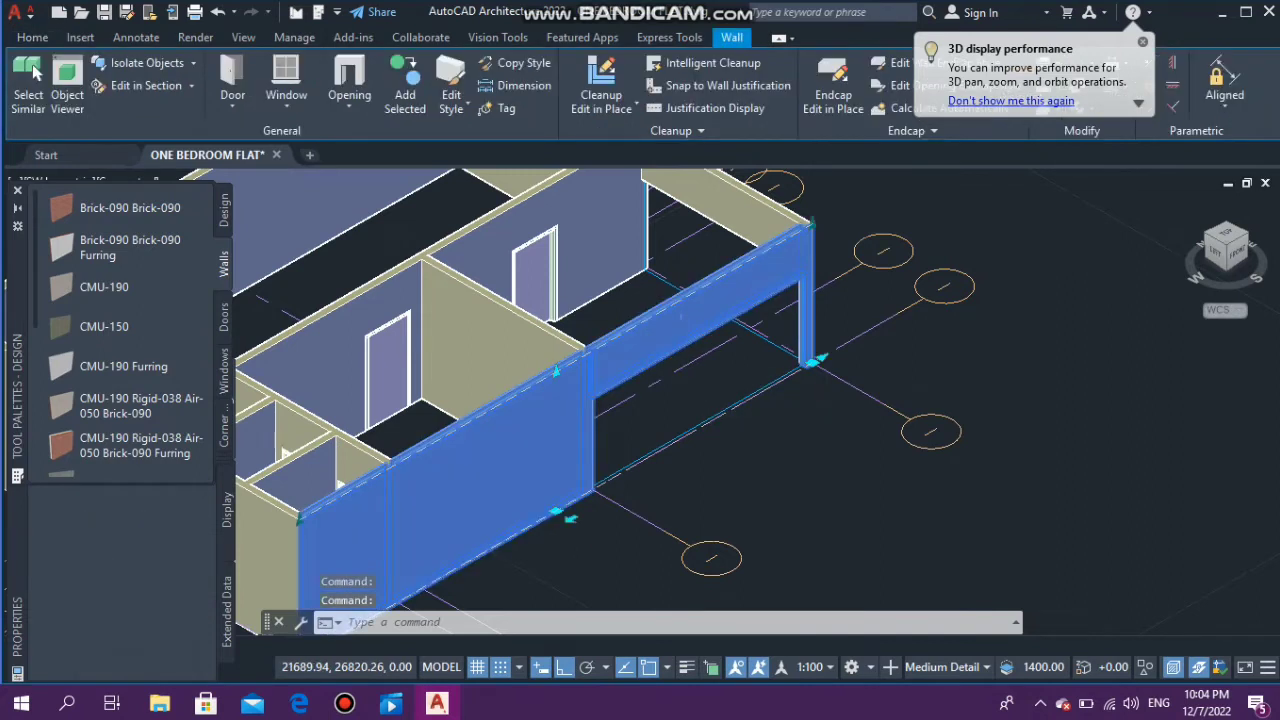
key("Escape")
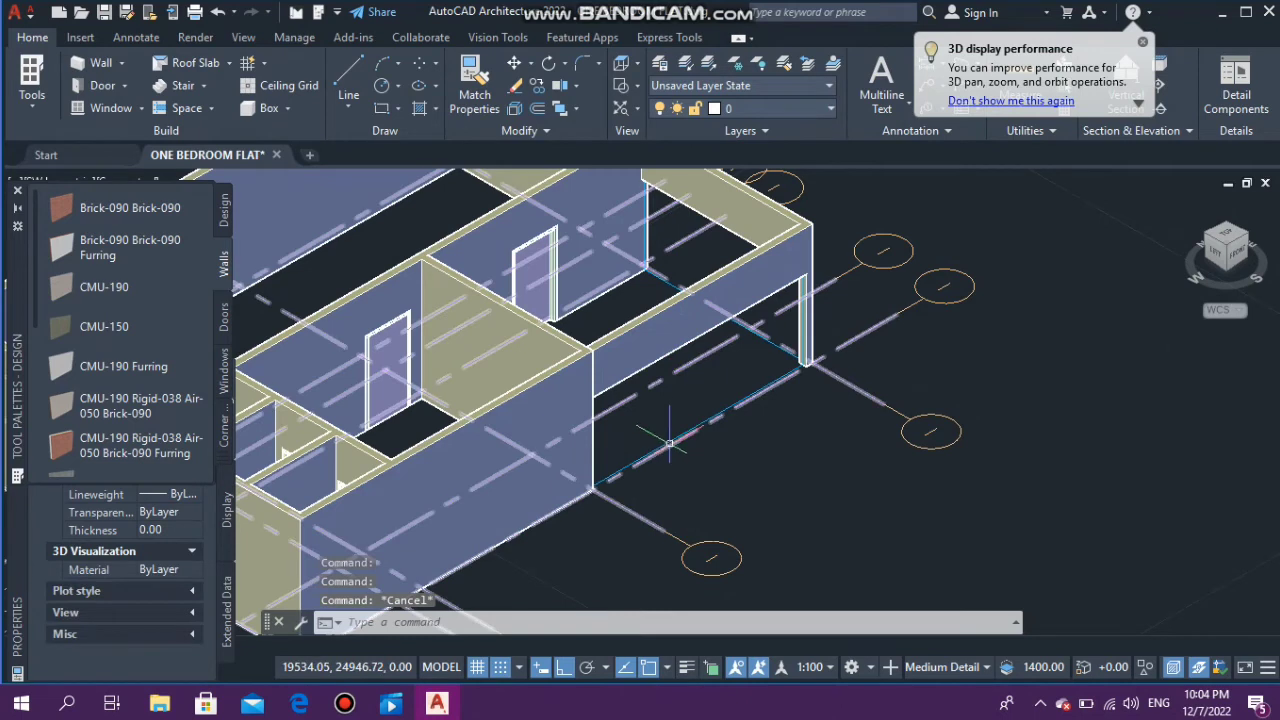
left_click(596, 482)
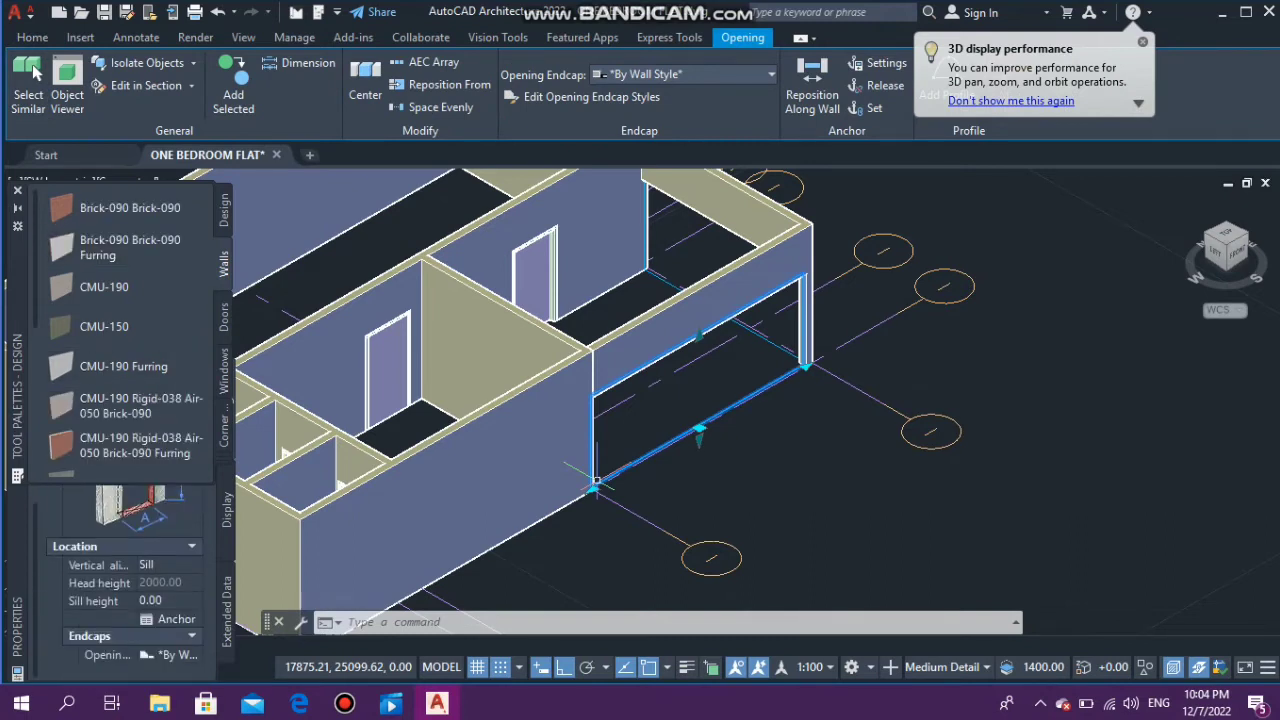
left_click(165, 619)
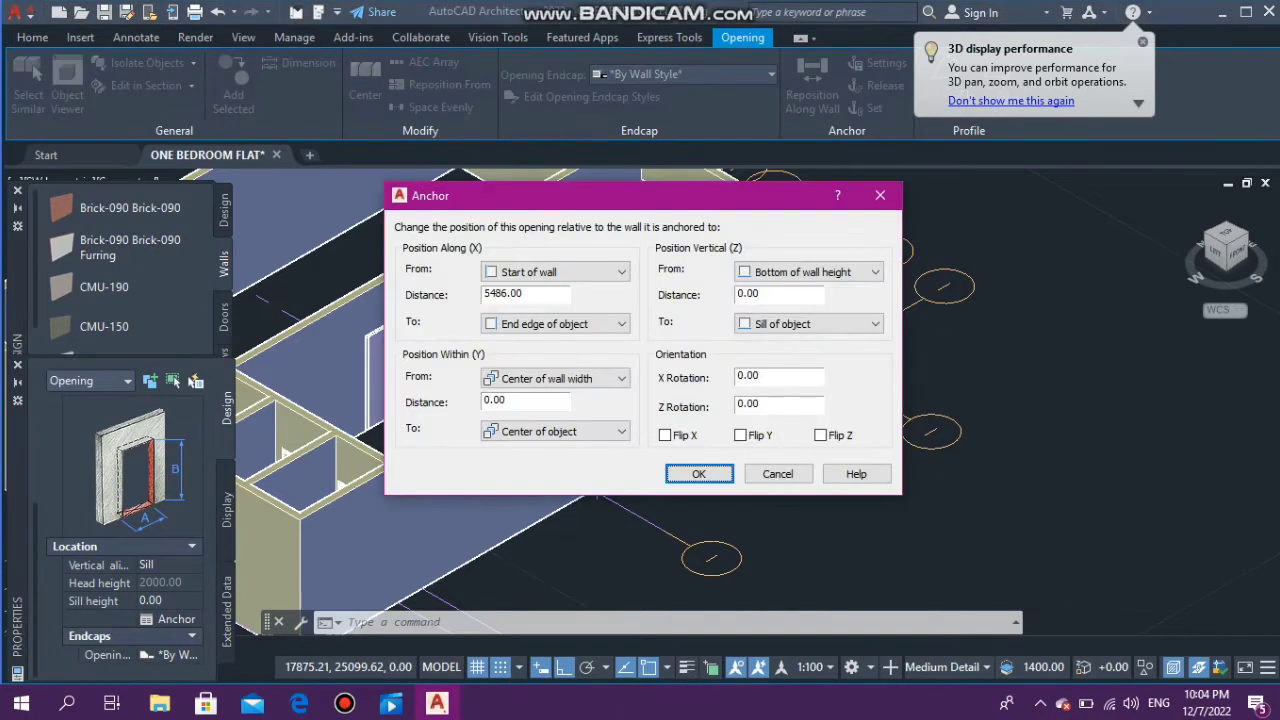
left_click(880, 195)
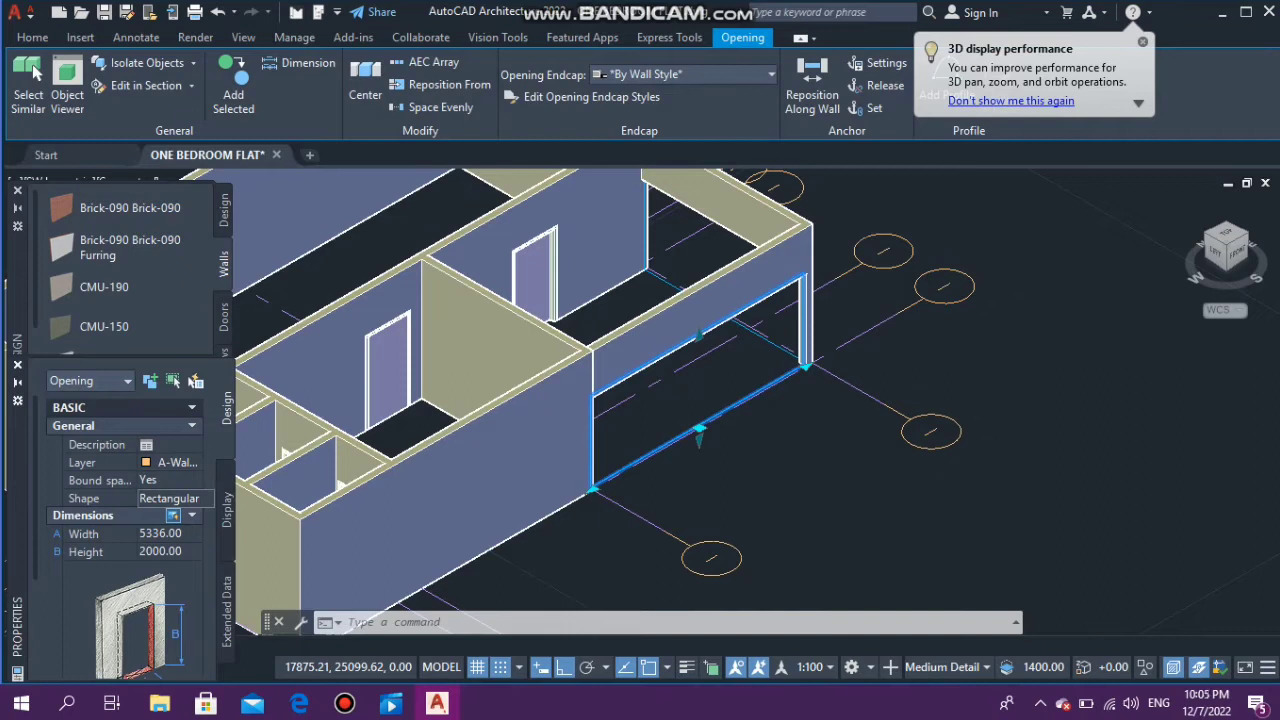
Step: Set the front wall opening's Shape property to Arch
left_click(170, 498)
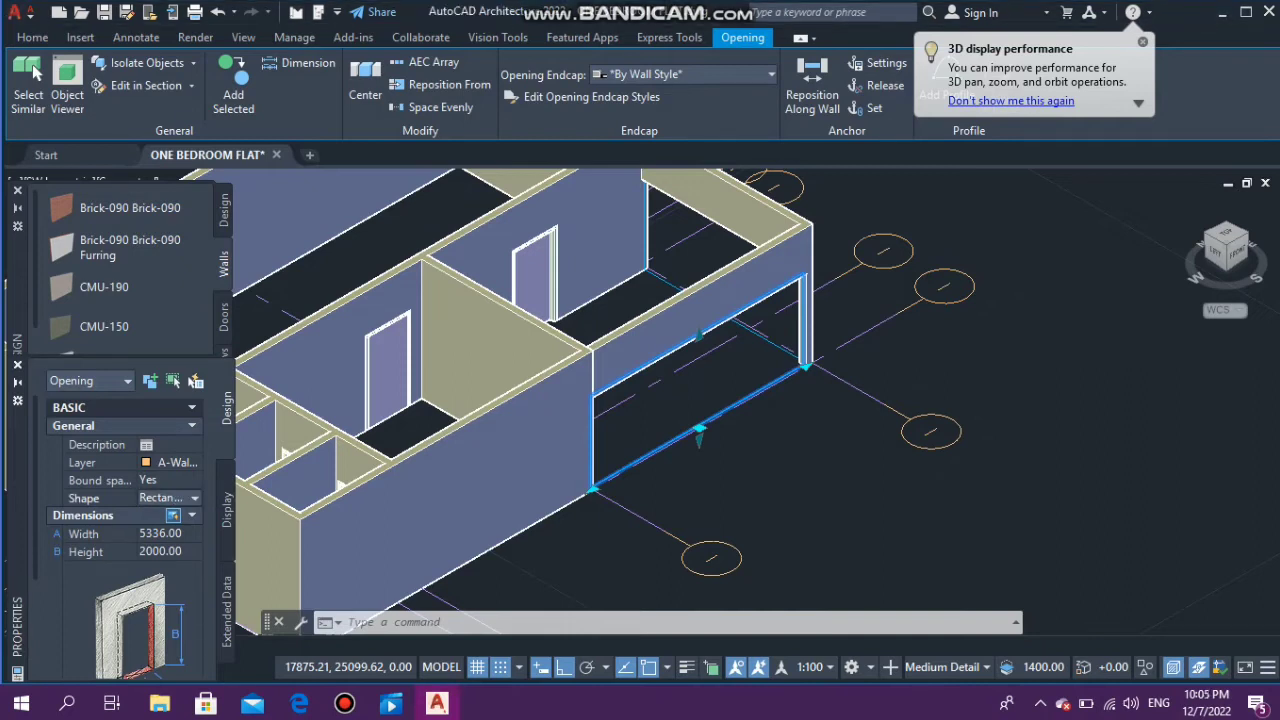
left_click(170, 498)
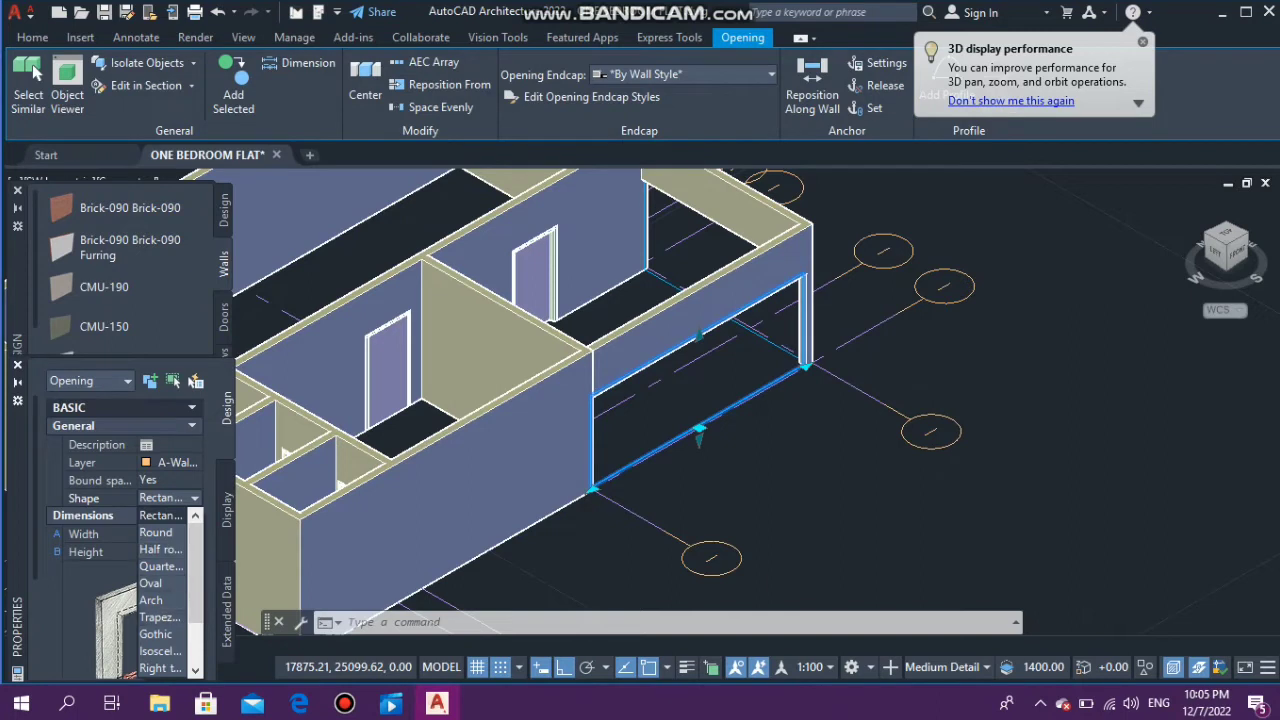
scroll(160, 600, "down", 1)
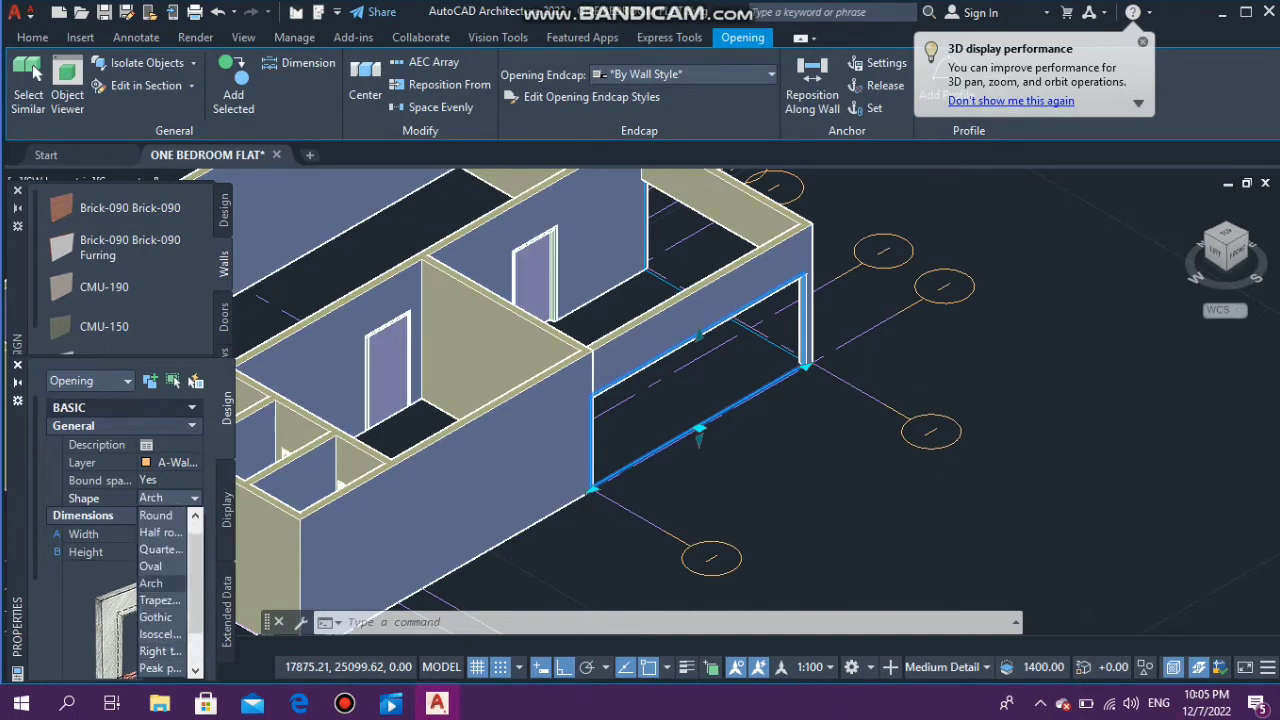
left_click(152, 583)
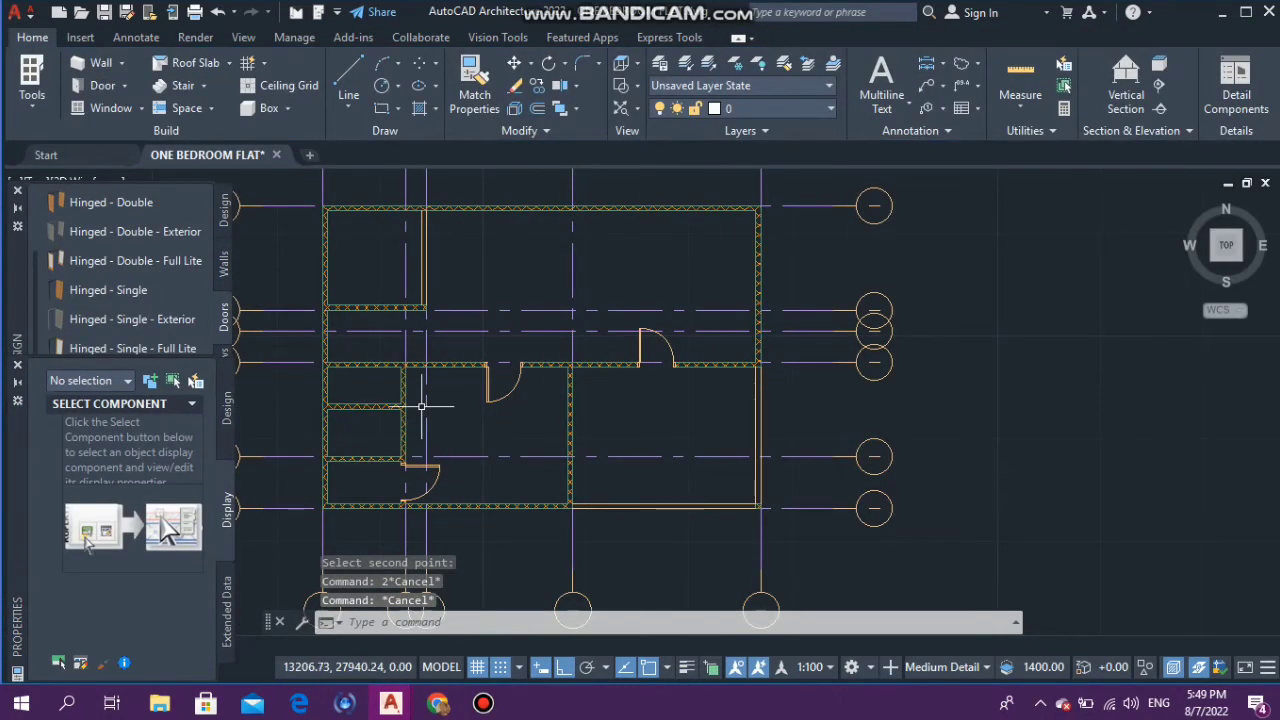
scroll(563, 434, "up", 5)
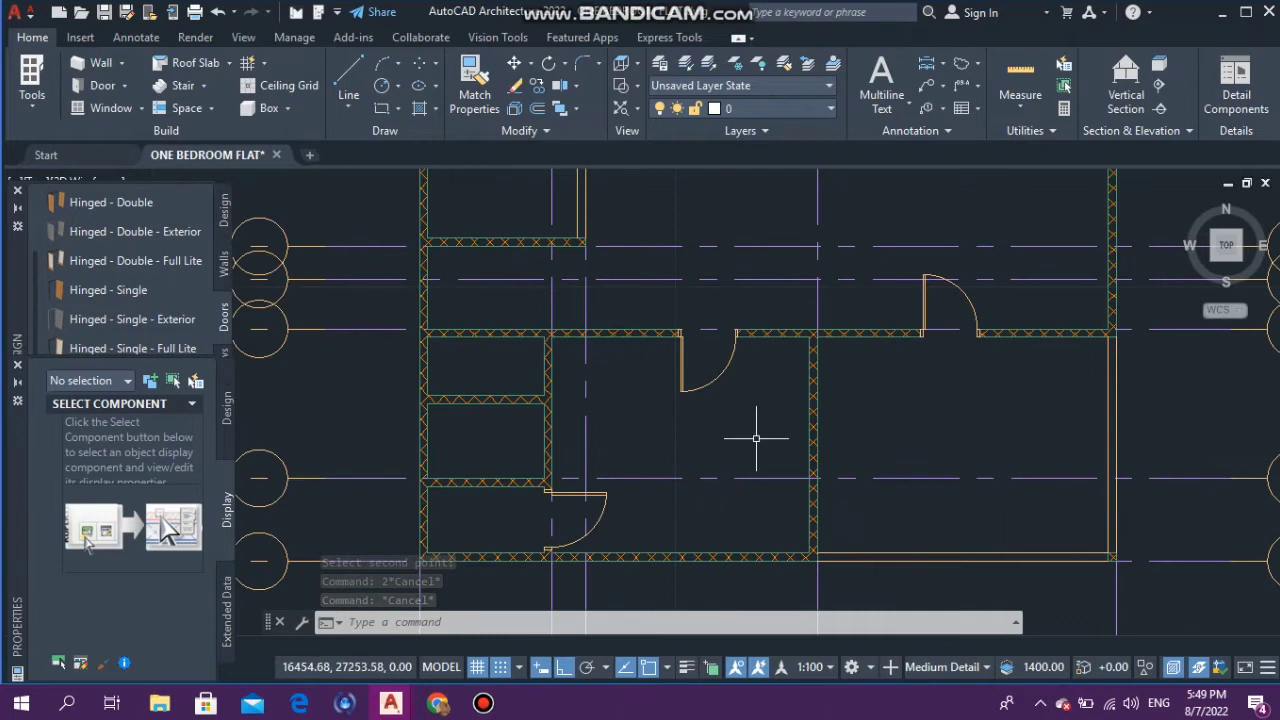
scroll(620, 371, "down", 3)
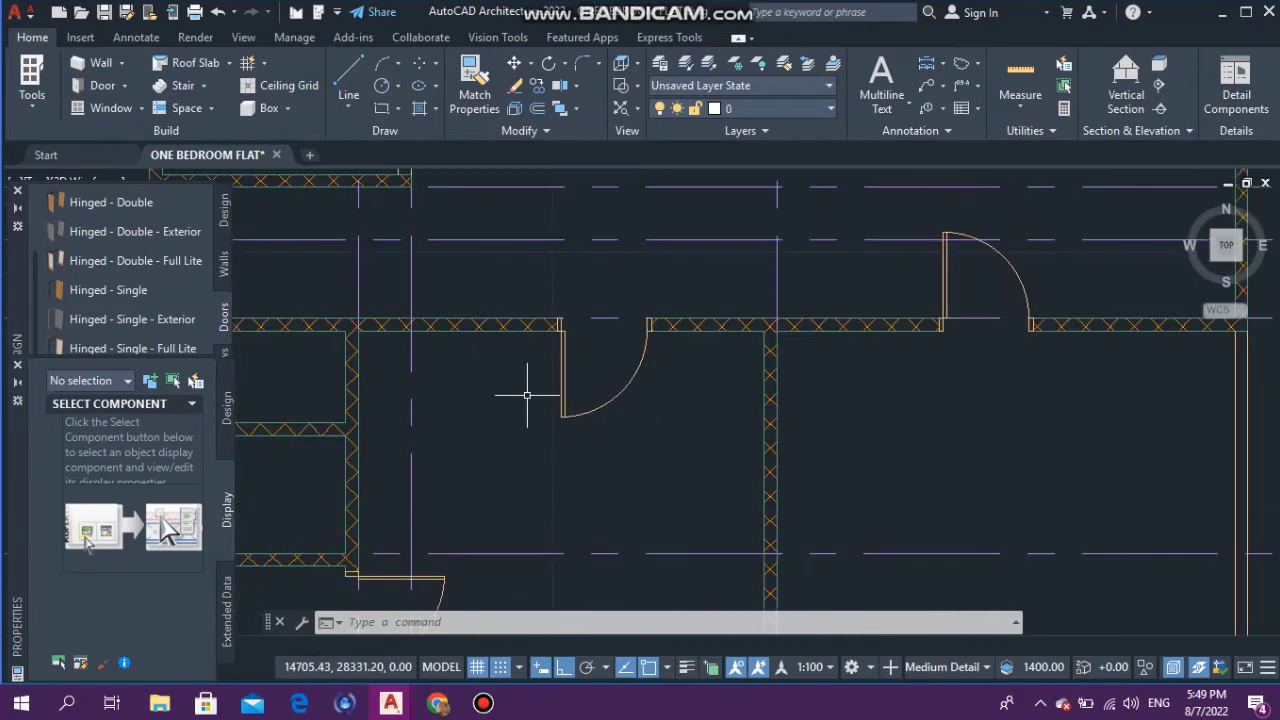
scroll(552, 398, "down", 2)
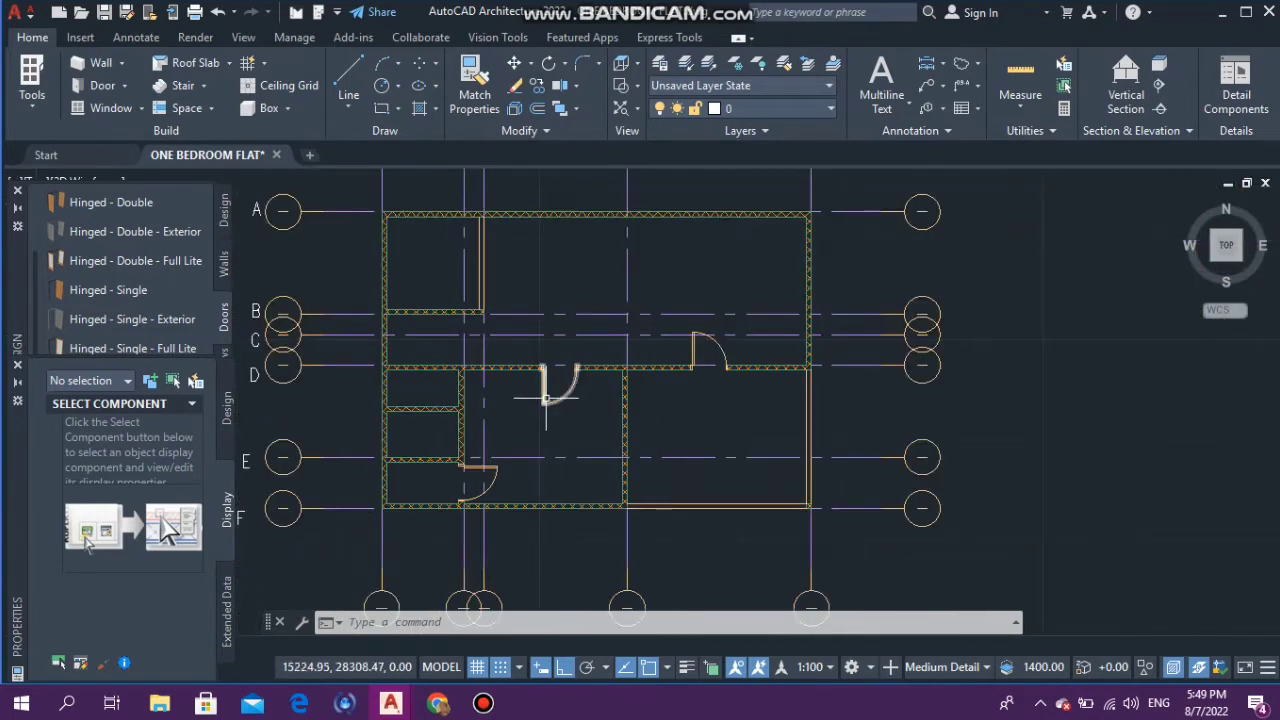
left_click(544, 398)
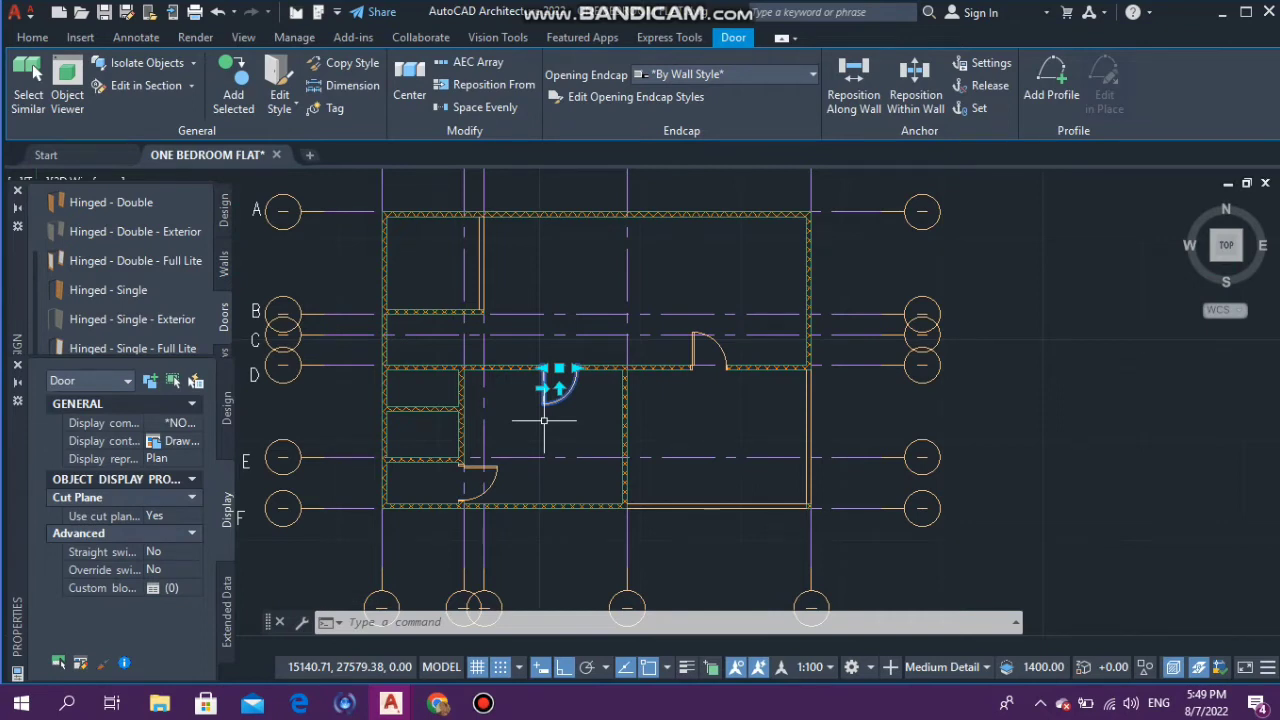
key("Escape")
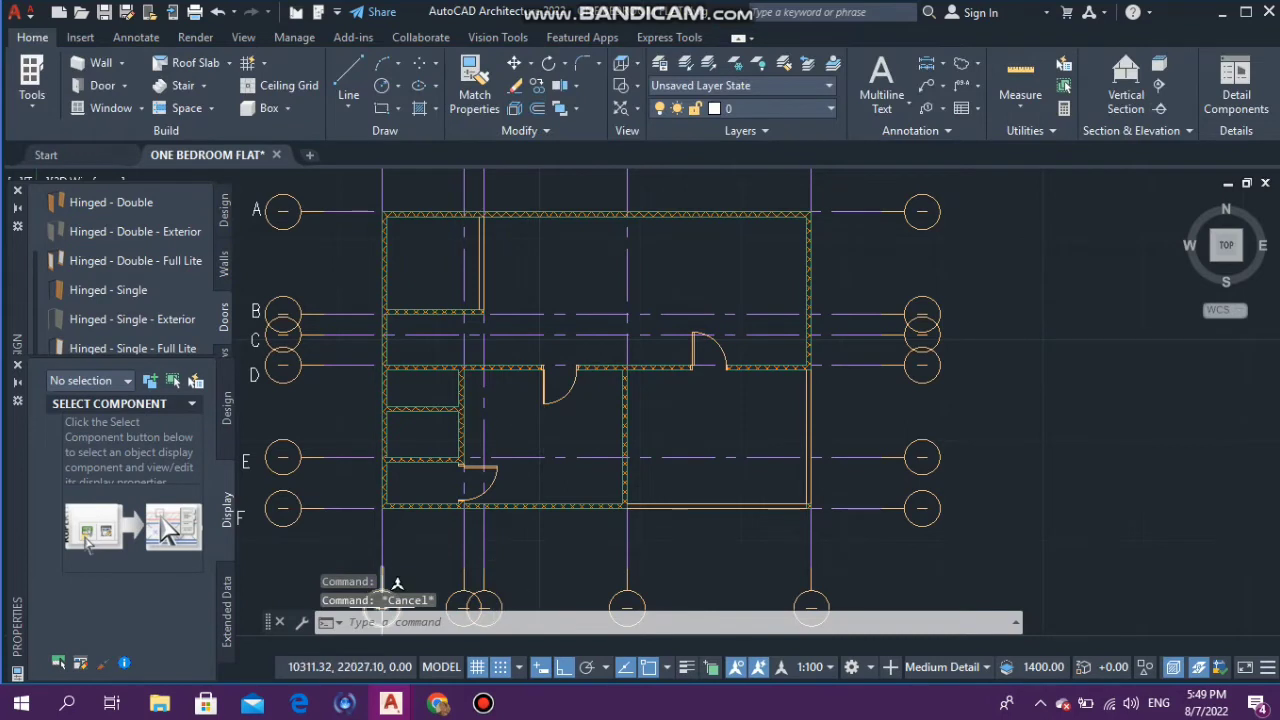
scroll(537, 471, "up", 1)
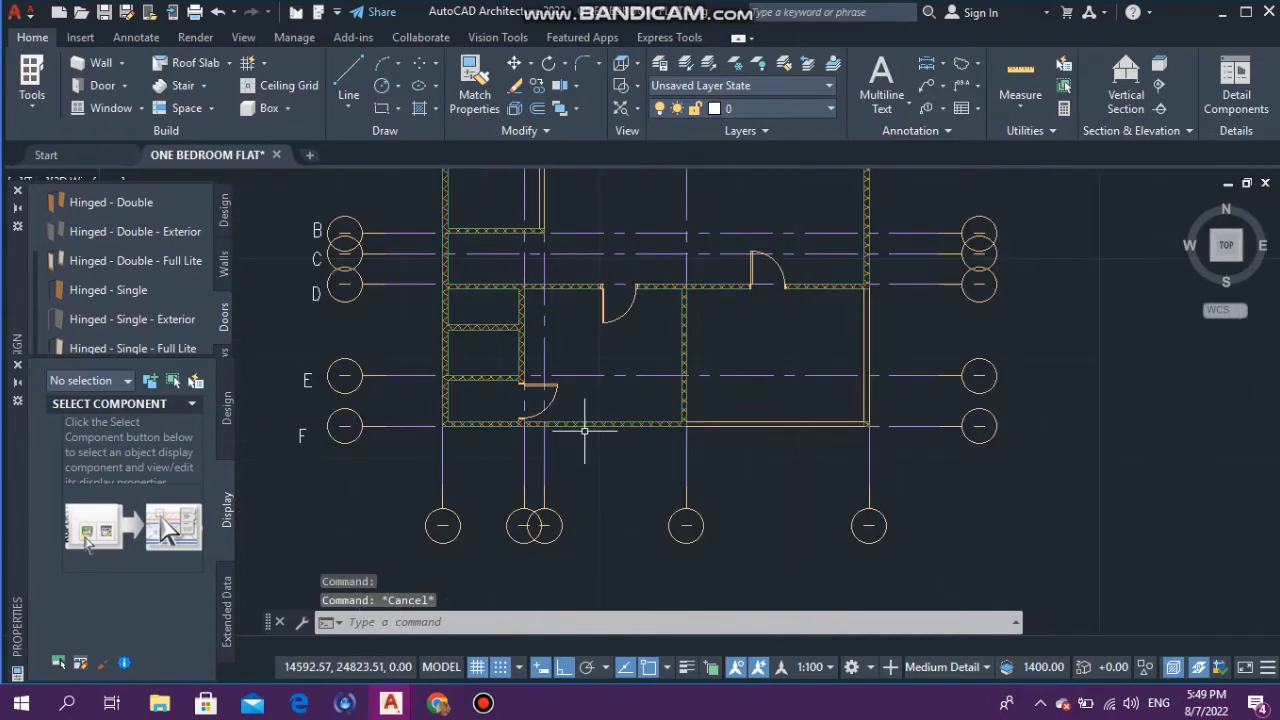
scroll(494, 416, "up", 5)
middle_click_drag(383, 408, 477, 383)
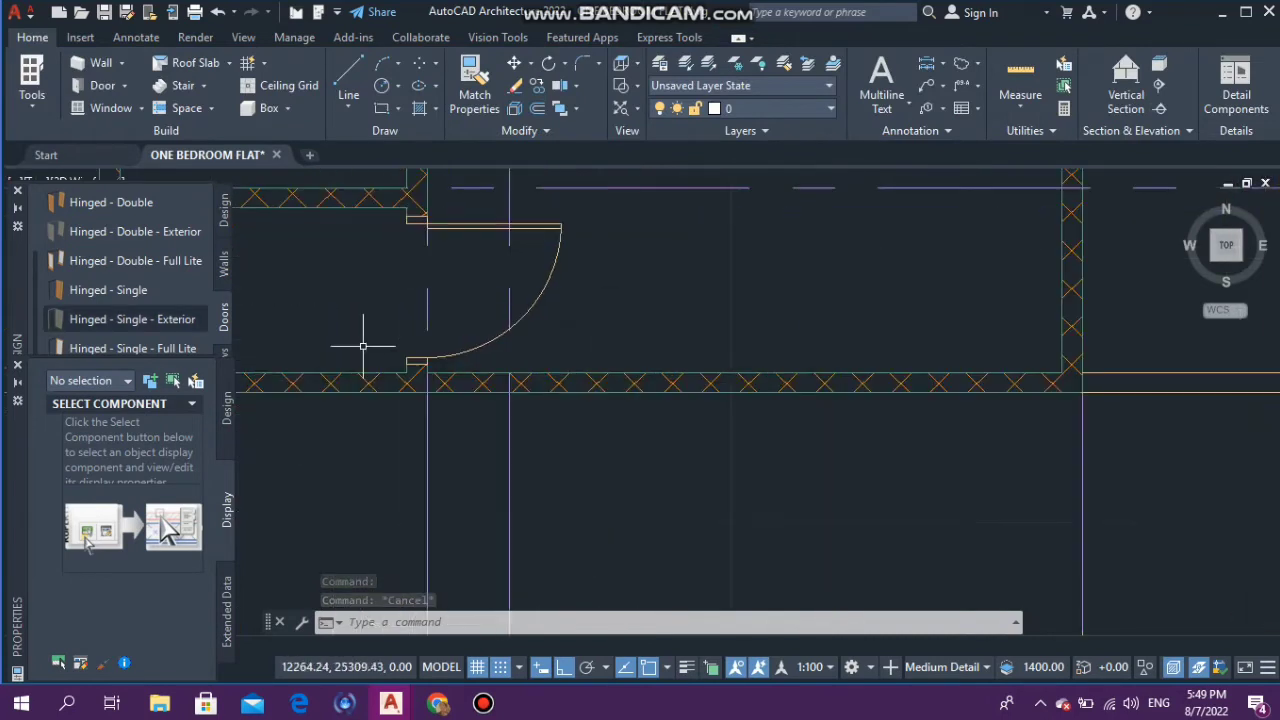
middle_click_drag(363, 346, 391, 366)
scroll(457, 400, "down", 3)
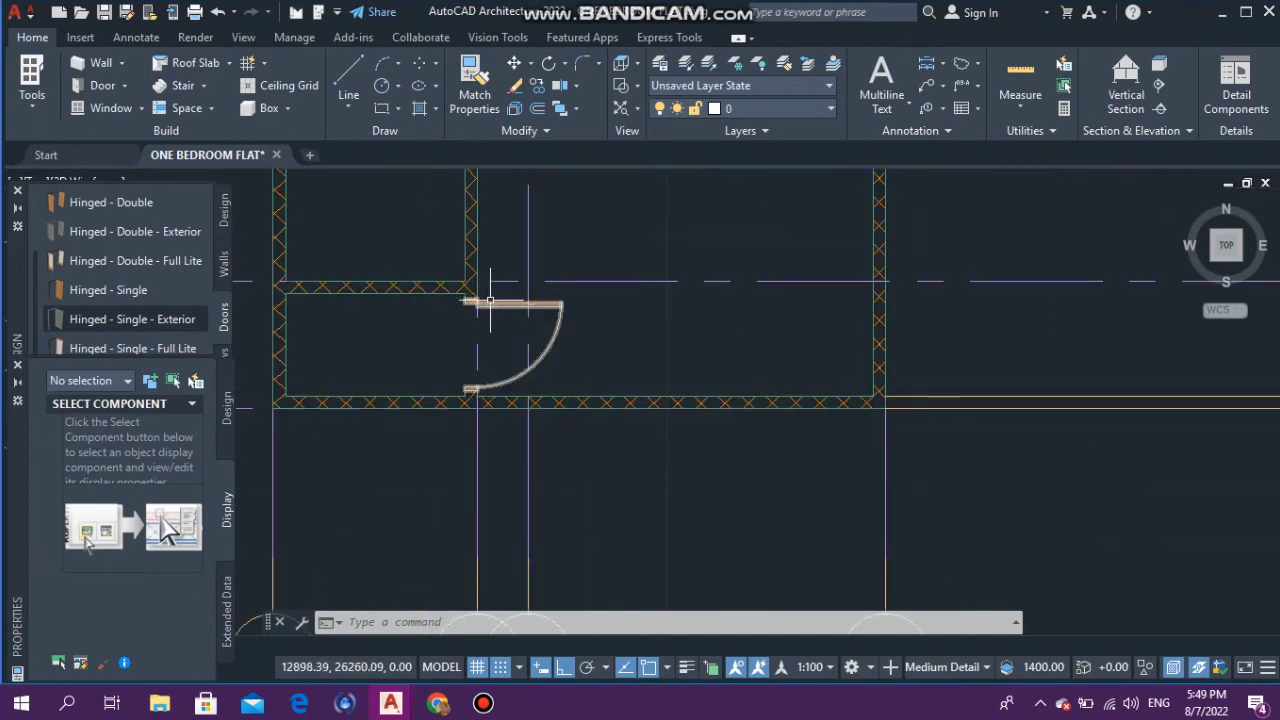
left_click(557, 307)
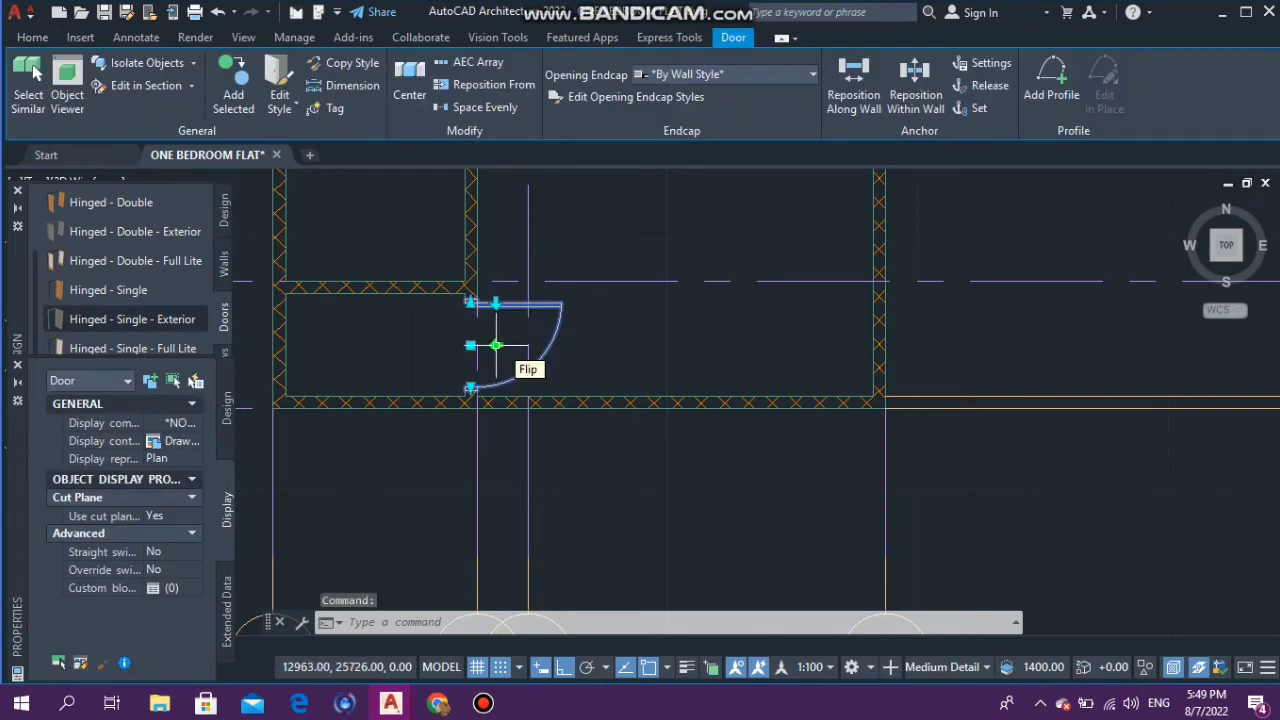
left_click(496, 345)
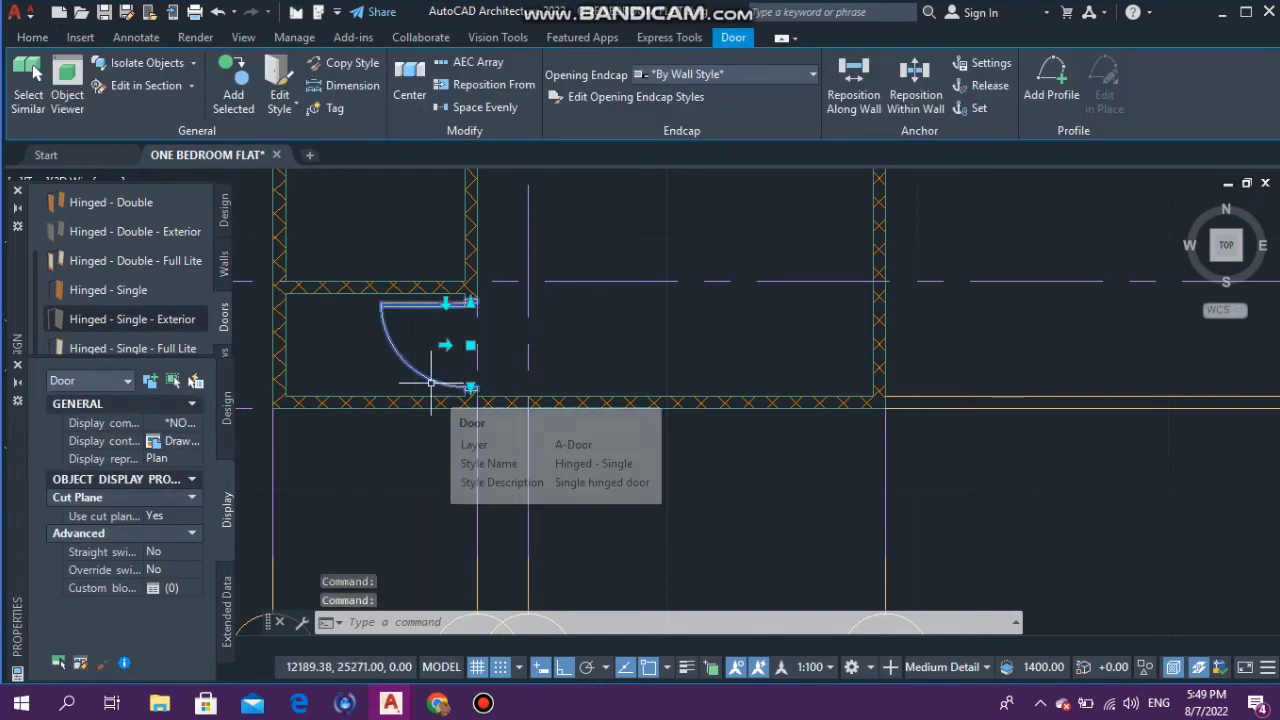
key("Escape")
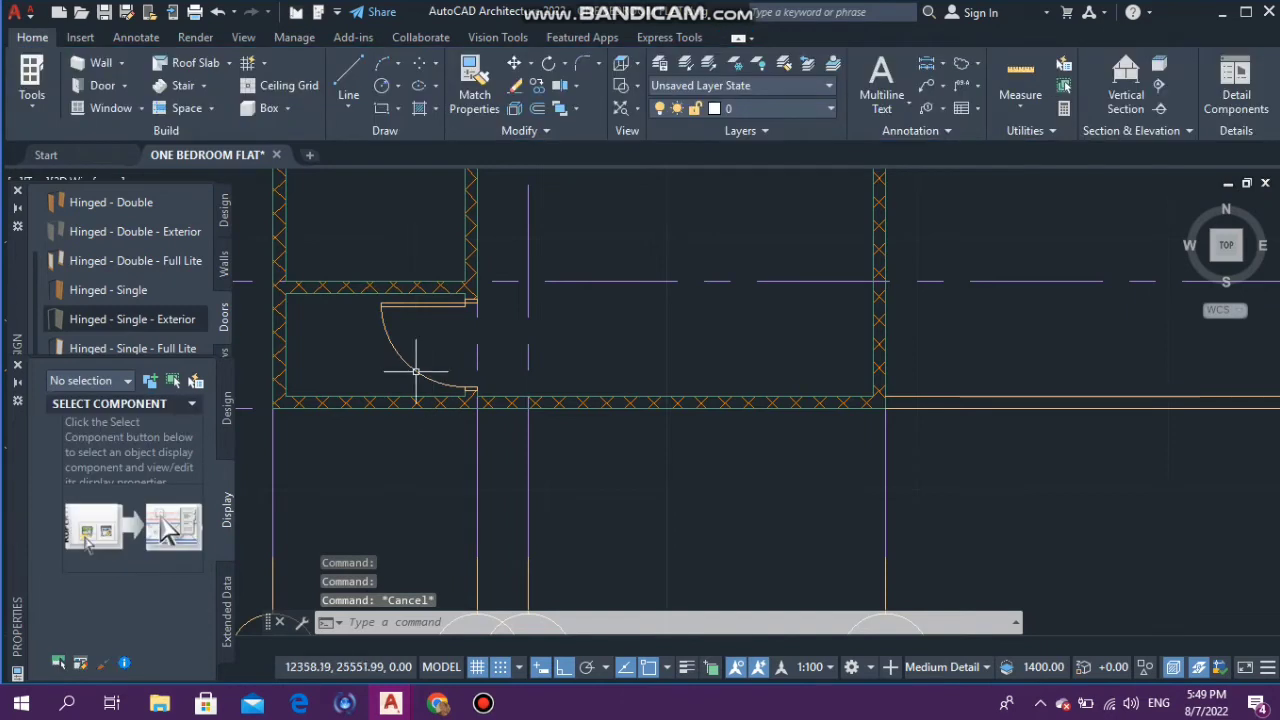
scroll(445, 302, "up", 2)
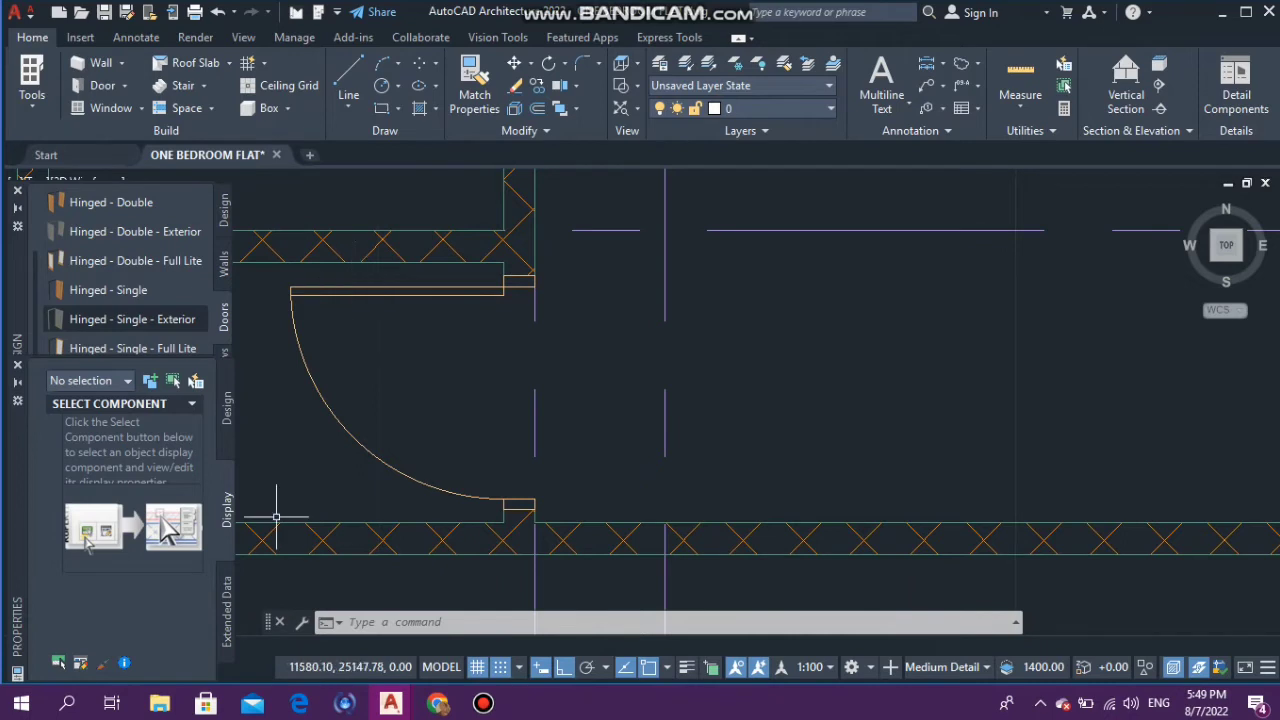
scroll(571, 323, "down", 10)
scroll(560, 330, "up", 5)
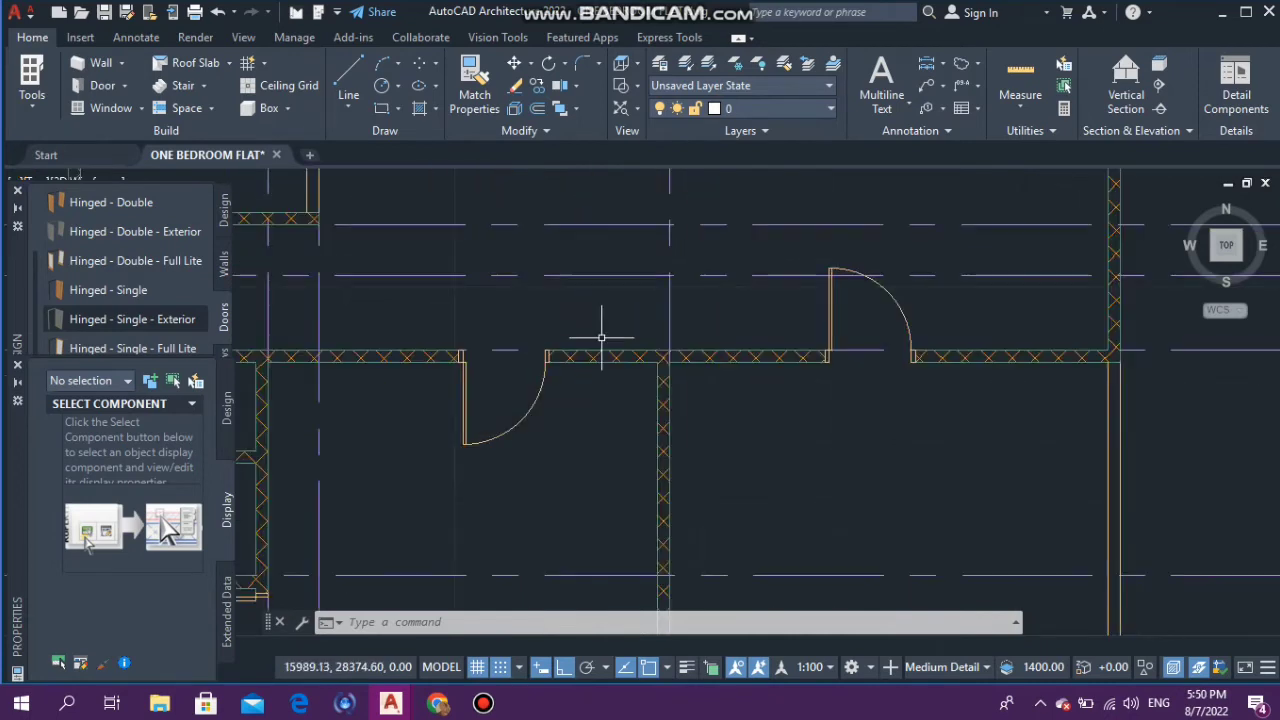
scroll(603, 337, "down", 4)
scroll(600, 337, "up", 4)
scroll(521, 374, "up", 2)
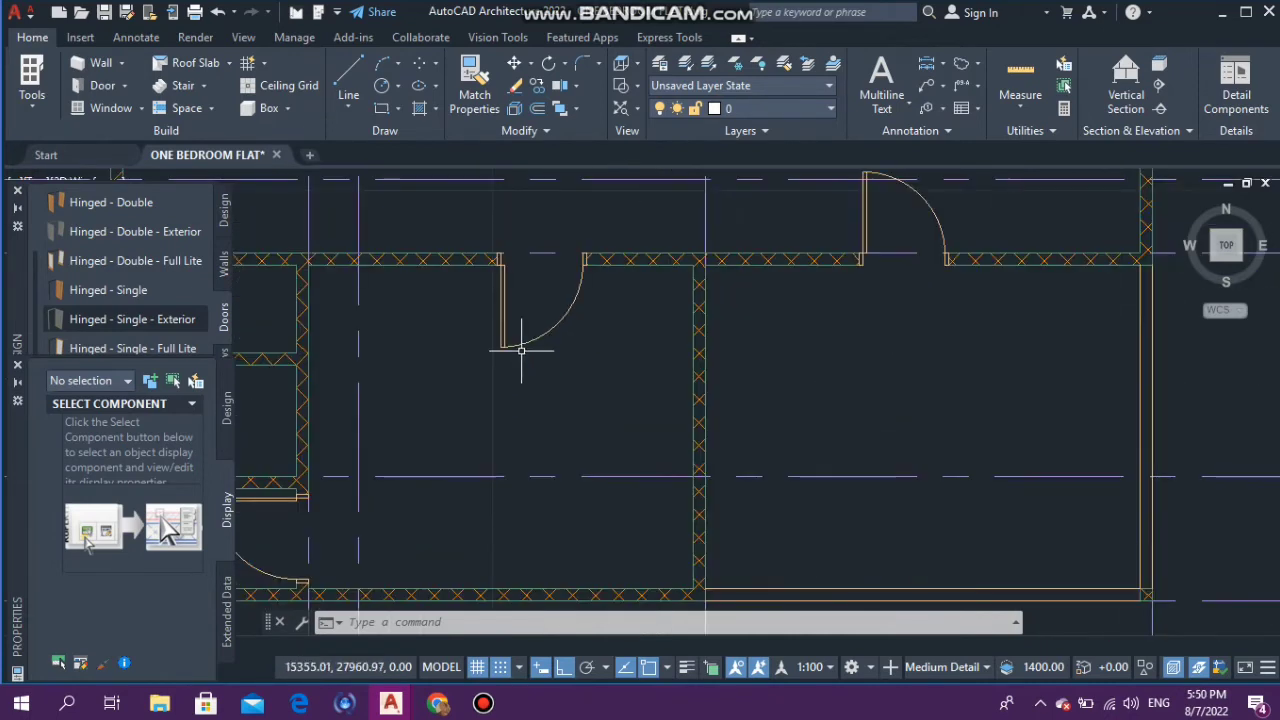
left_click(508, 289)
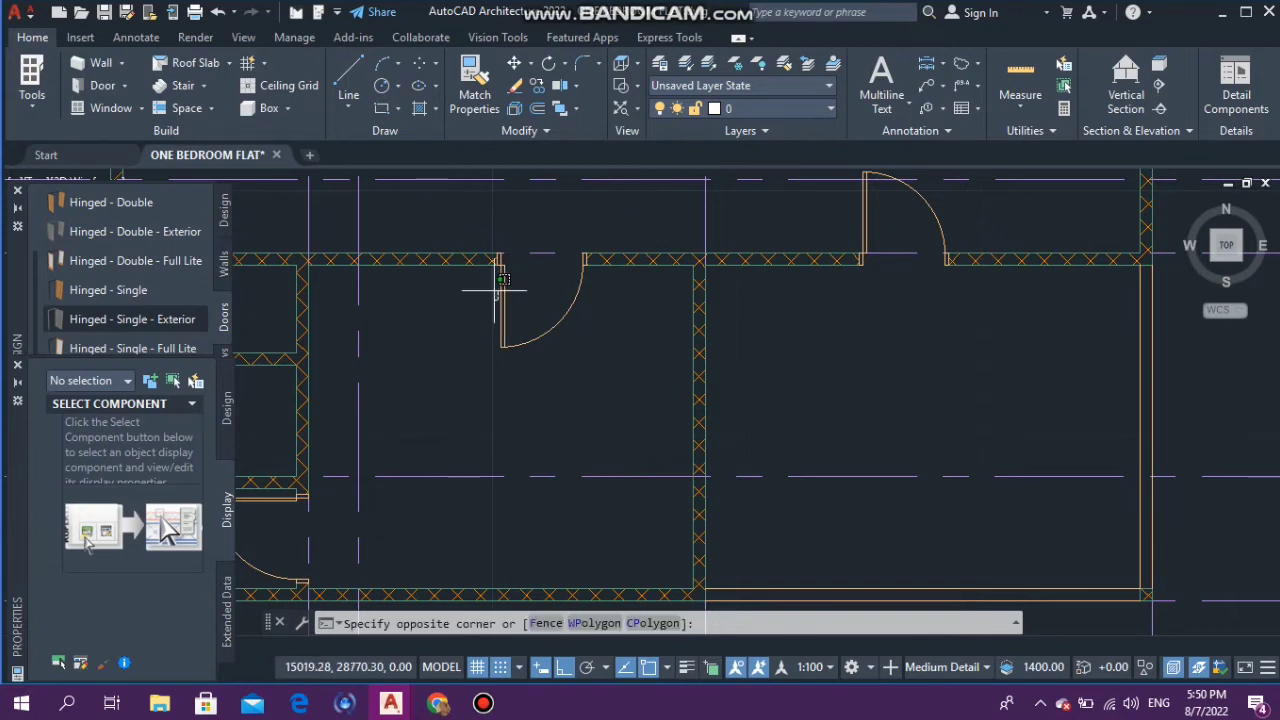
Step: Flip the upper-wall door so it hinges on its right jamb
key("Escape")
key("Escape")
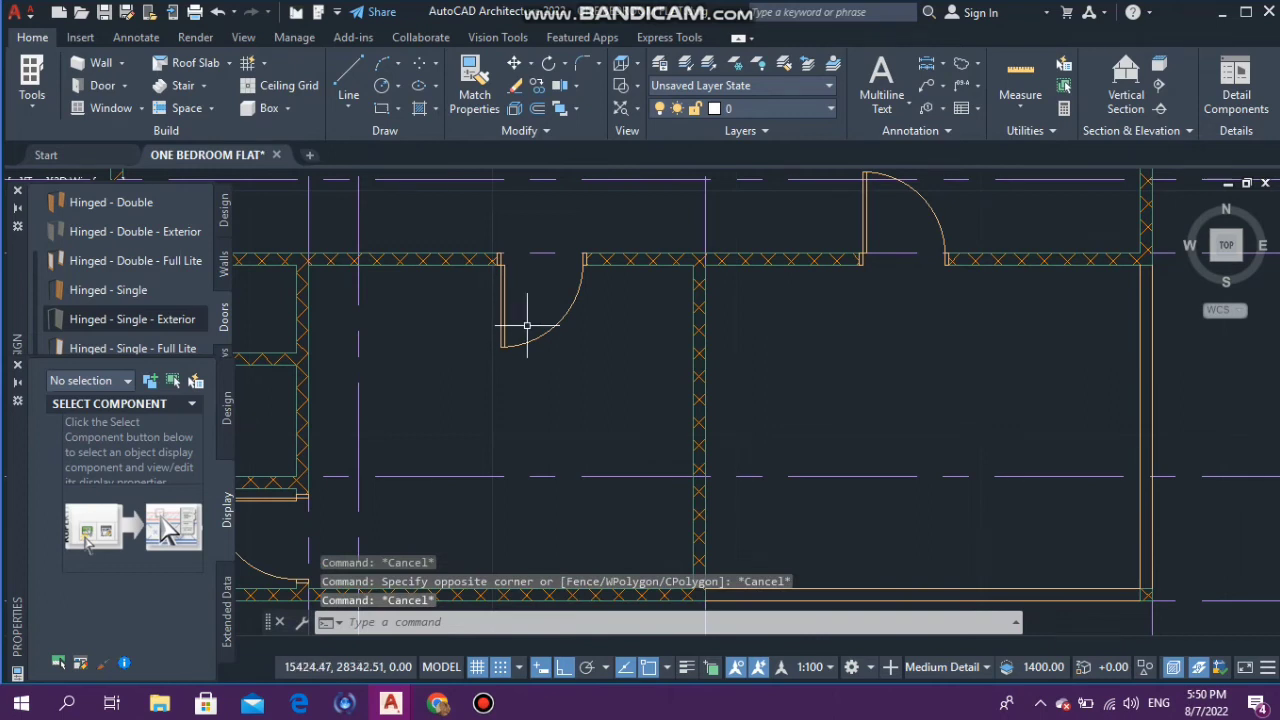
left_click(505, 309)
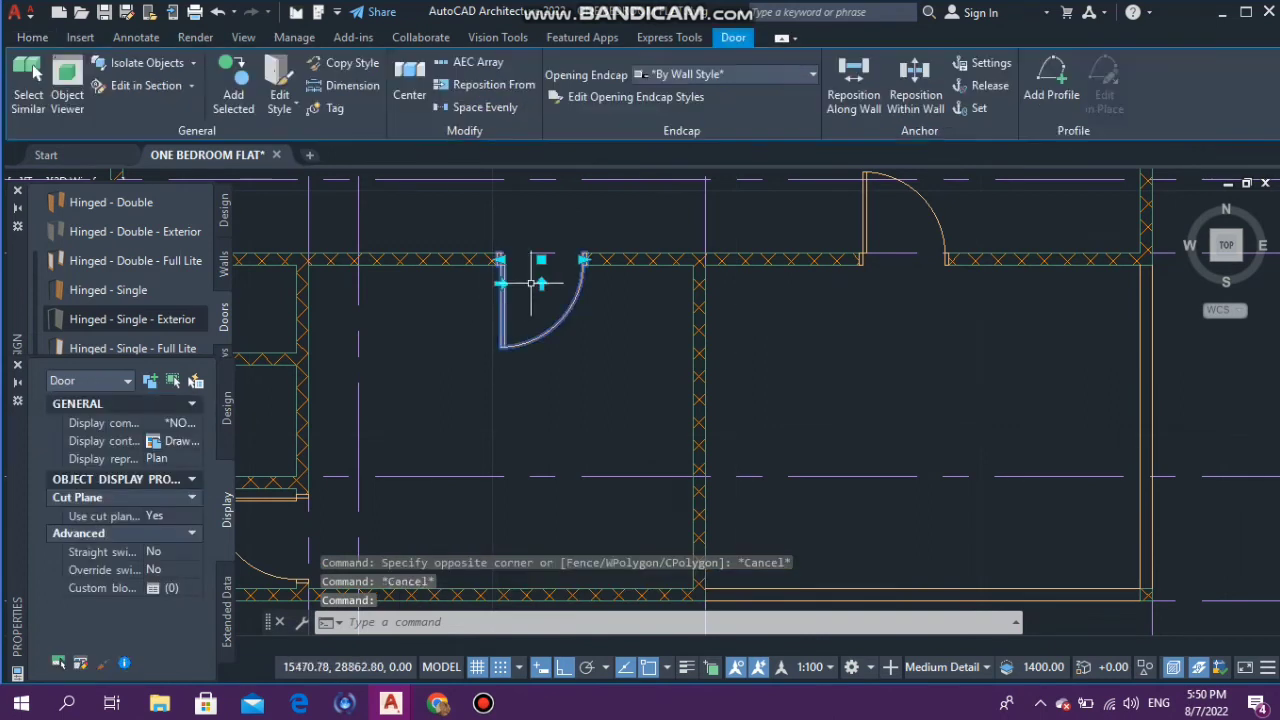
left_click(500, 284)
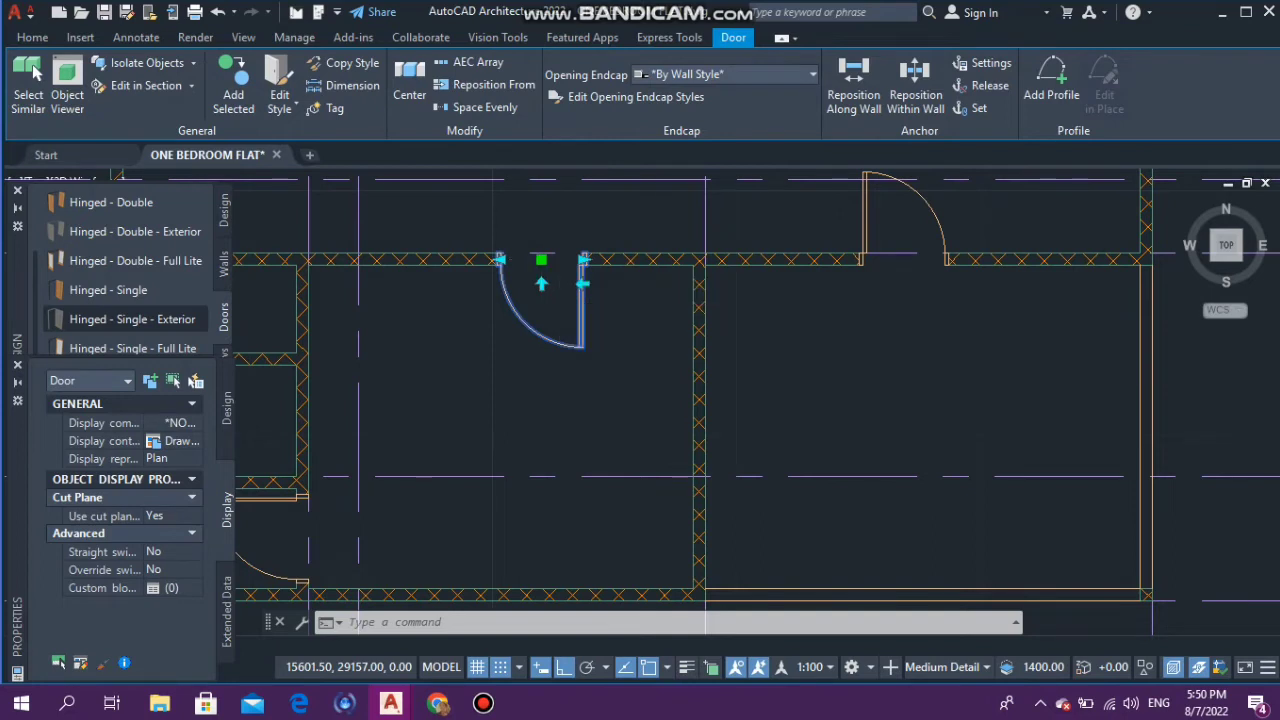
Step: Slide the door right along the wall toward the partition
left_click(545, 260)
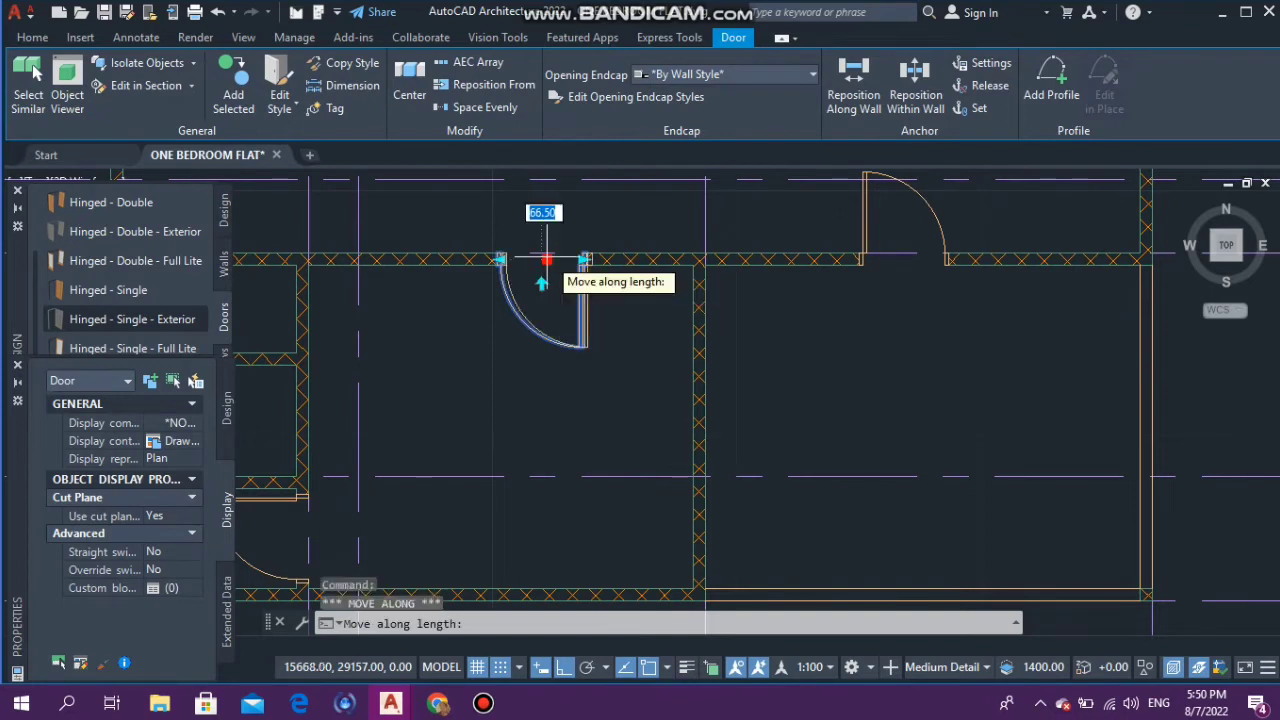
left_click(604, 260)
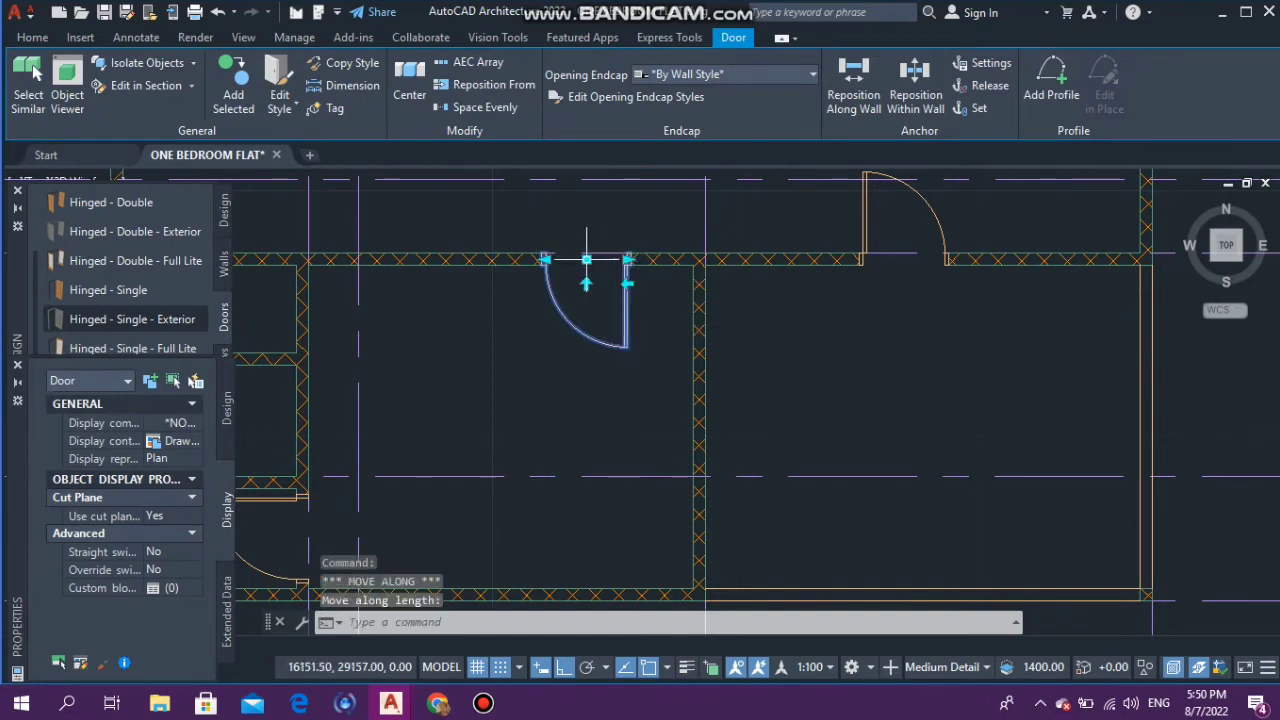
left_click(627, 260)
key("Return")
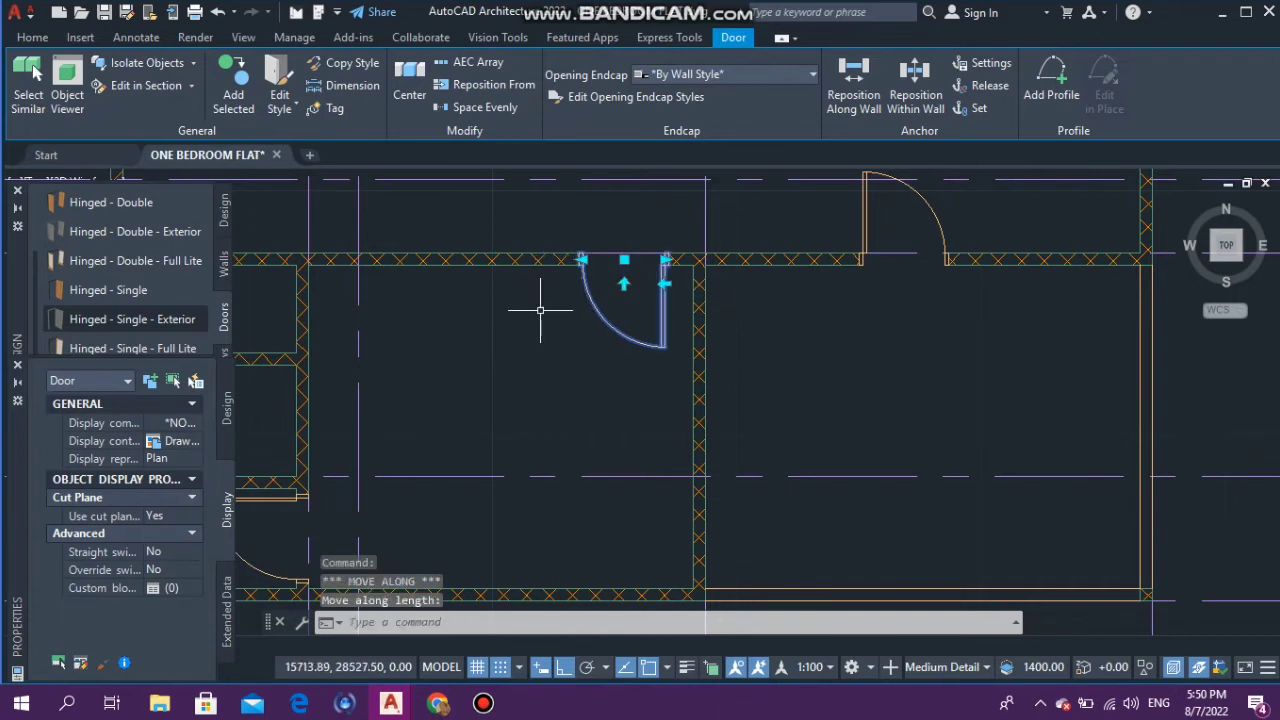
key("Escape")
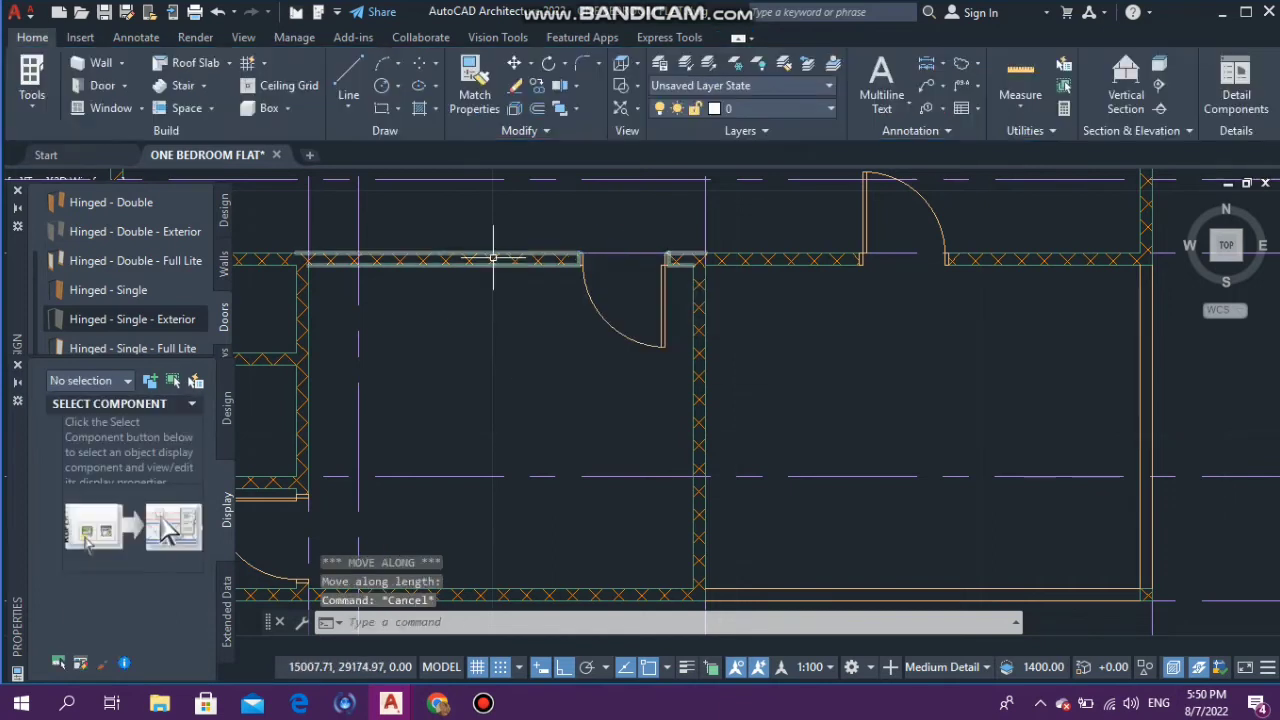
key("Escape")
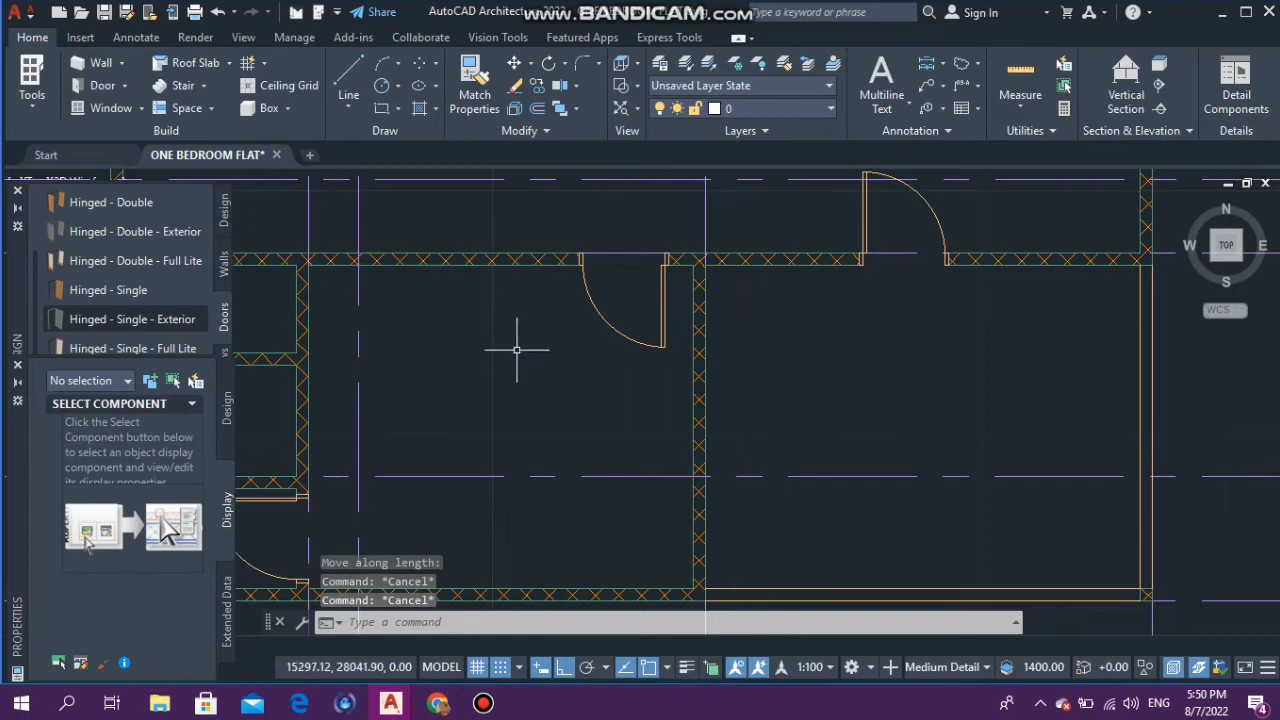
scroll(594, 349, "down", 3)
scroll(584, 348, "up", 3)
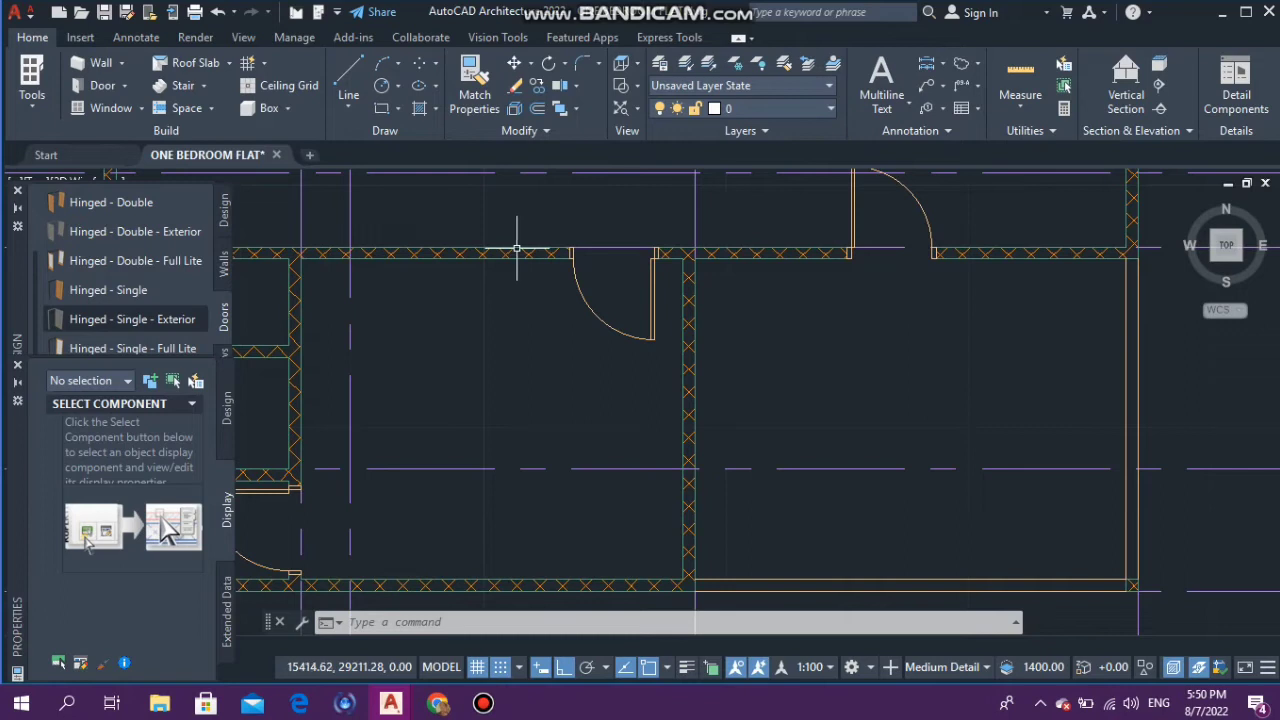
scroll(320, 273, "down", 5)
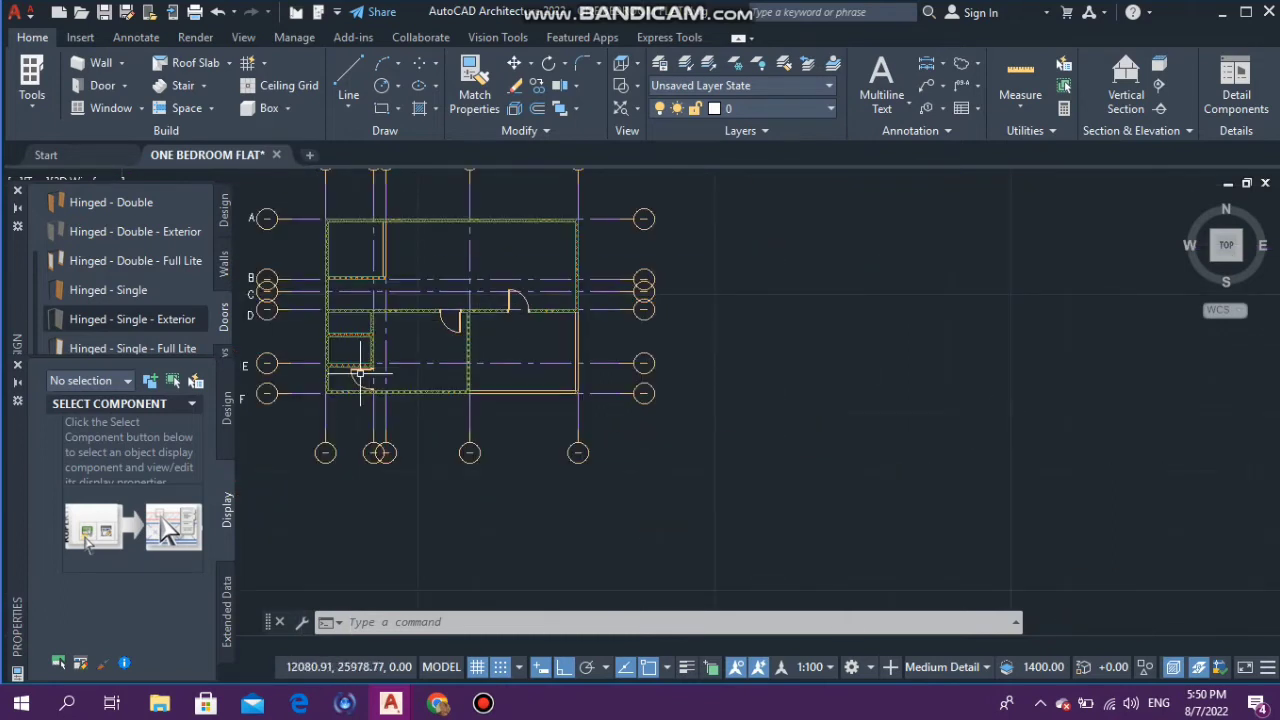
scroll(340, 370, "up", 5)
scroll(490, 316, "down", 5)
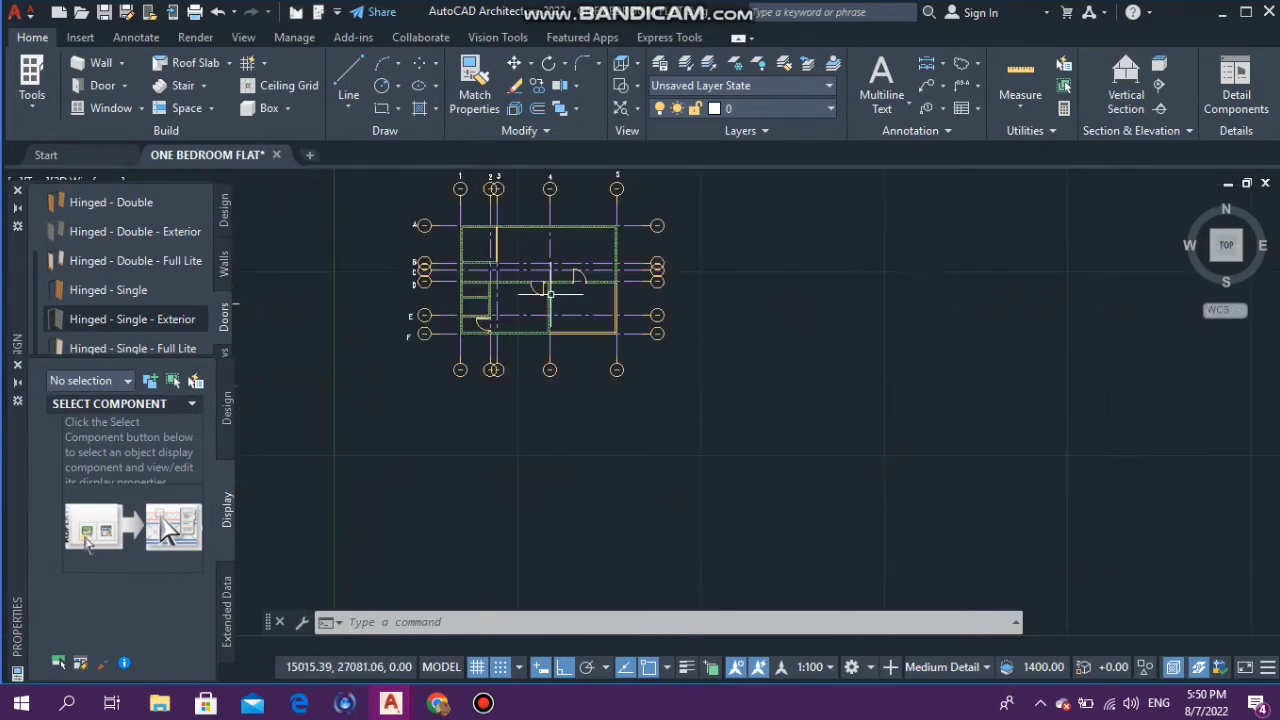
scroll(458, 283, "up", 5)
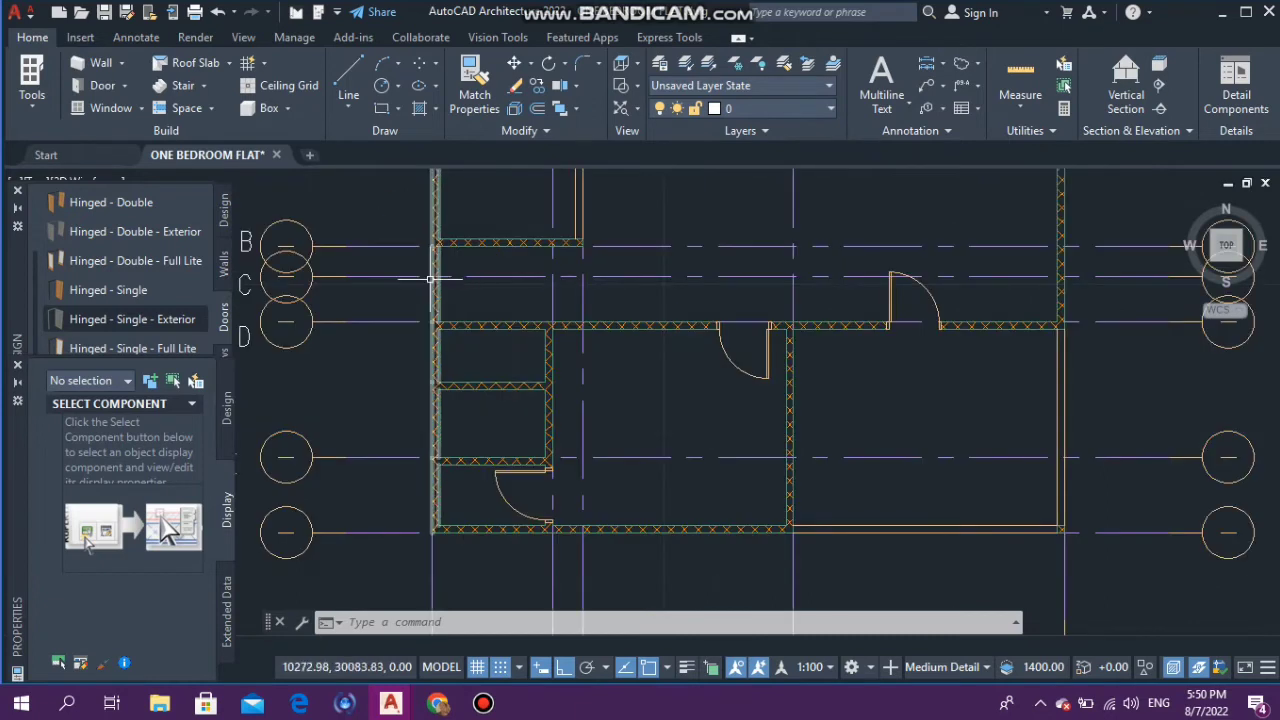
scroll(434, 292, "up", 2)
scroll(434, 292, "up", 2)
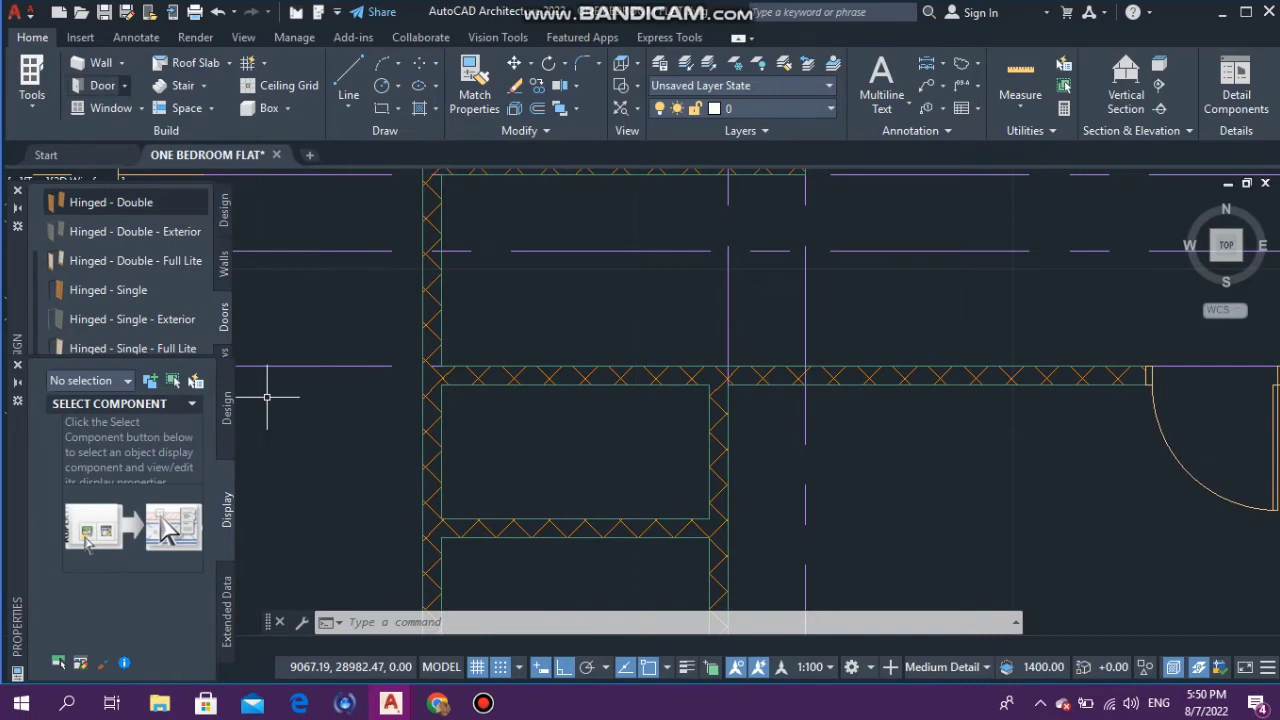
left_click(123, 86)
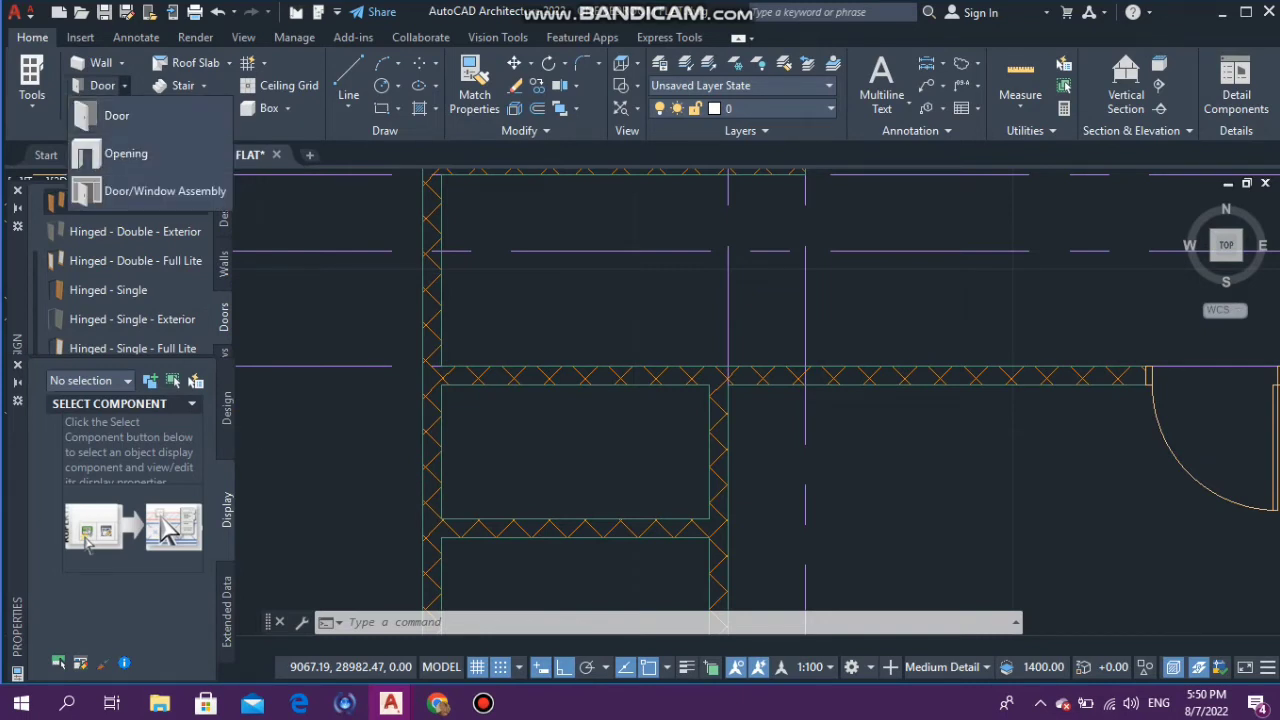
Step: Insert a 1000-wide Hinged - Single door in the upper-left vertical wall and select it
left_click(116, 115)
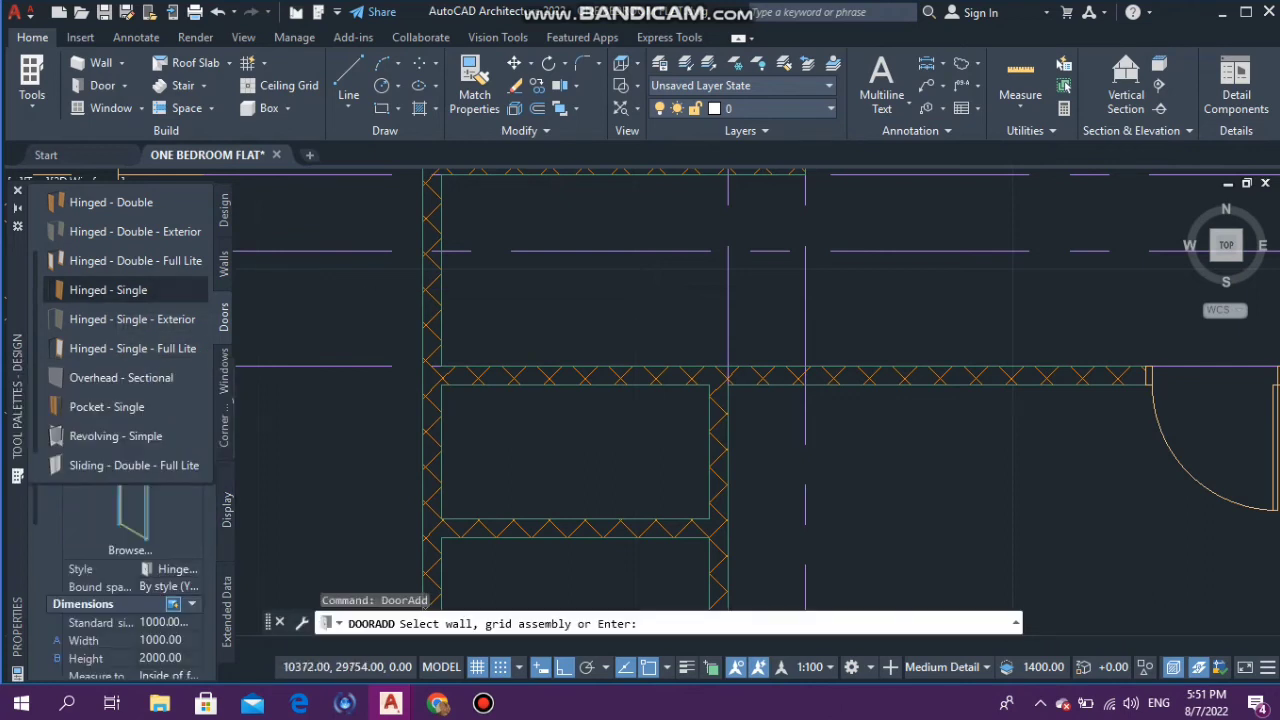
left_click(430, 332)
scroll(424, 334, "down", 2)
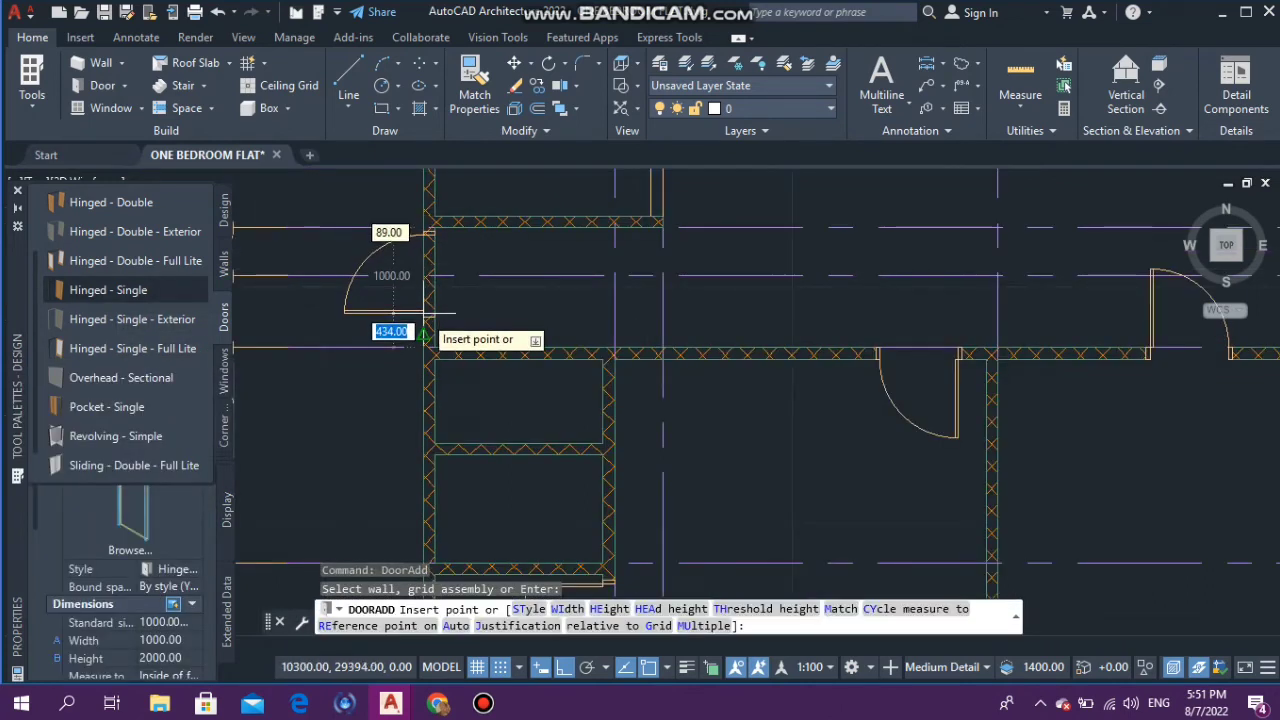
left_click(426, 334)
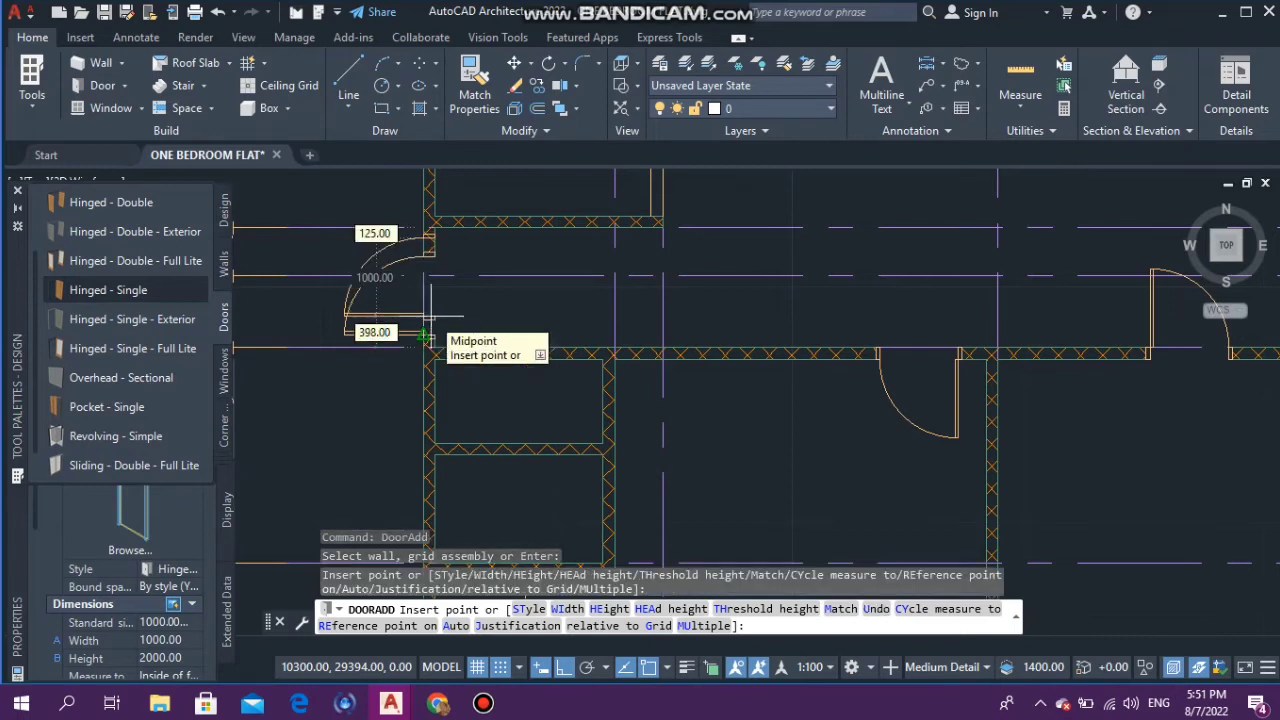
key("Escape")
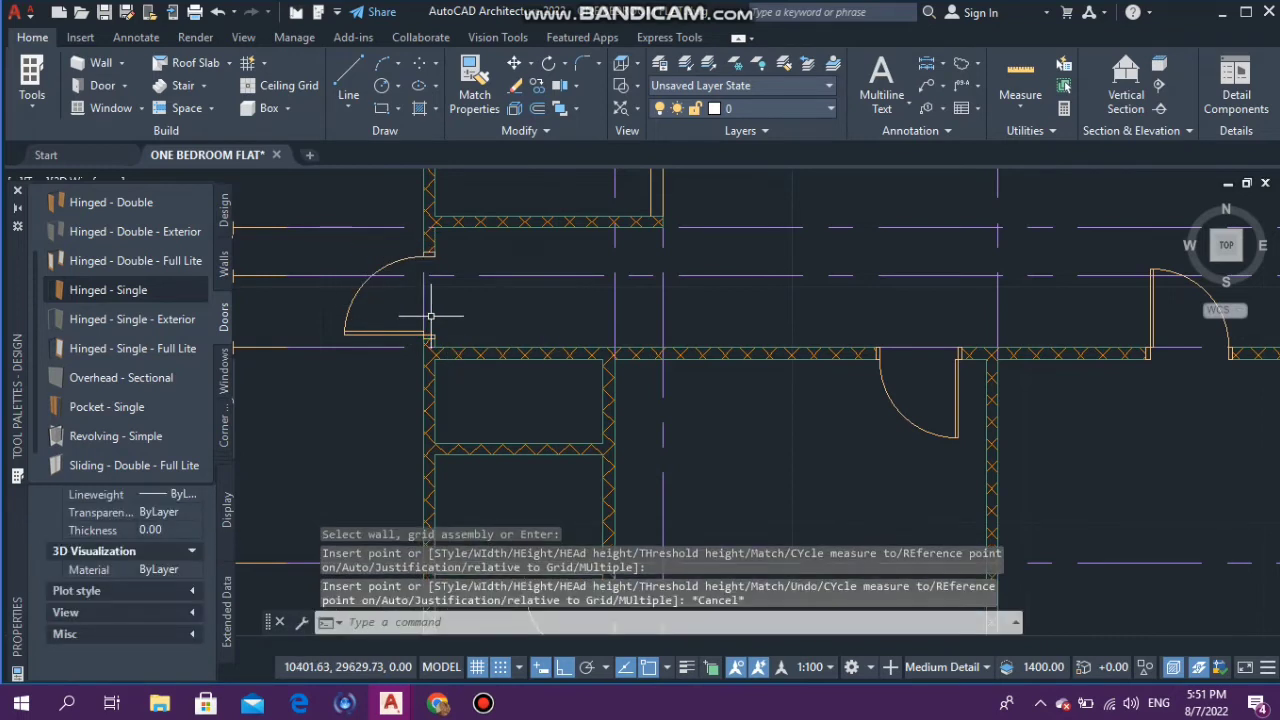
left_click(371, 317)
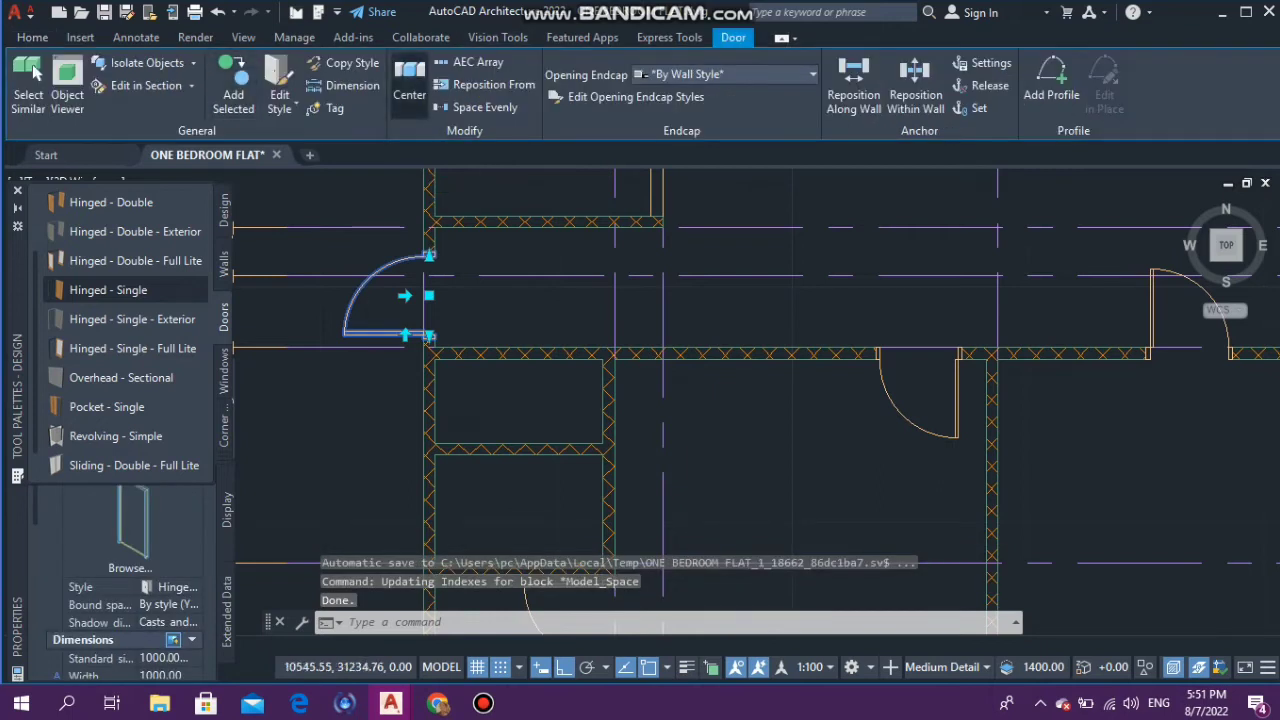
Step: Start centring the new door by two points, picking the first at the wall corner
left_click(409, 85)
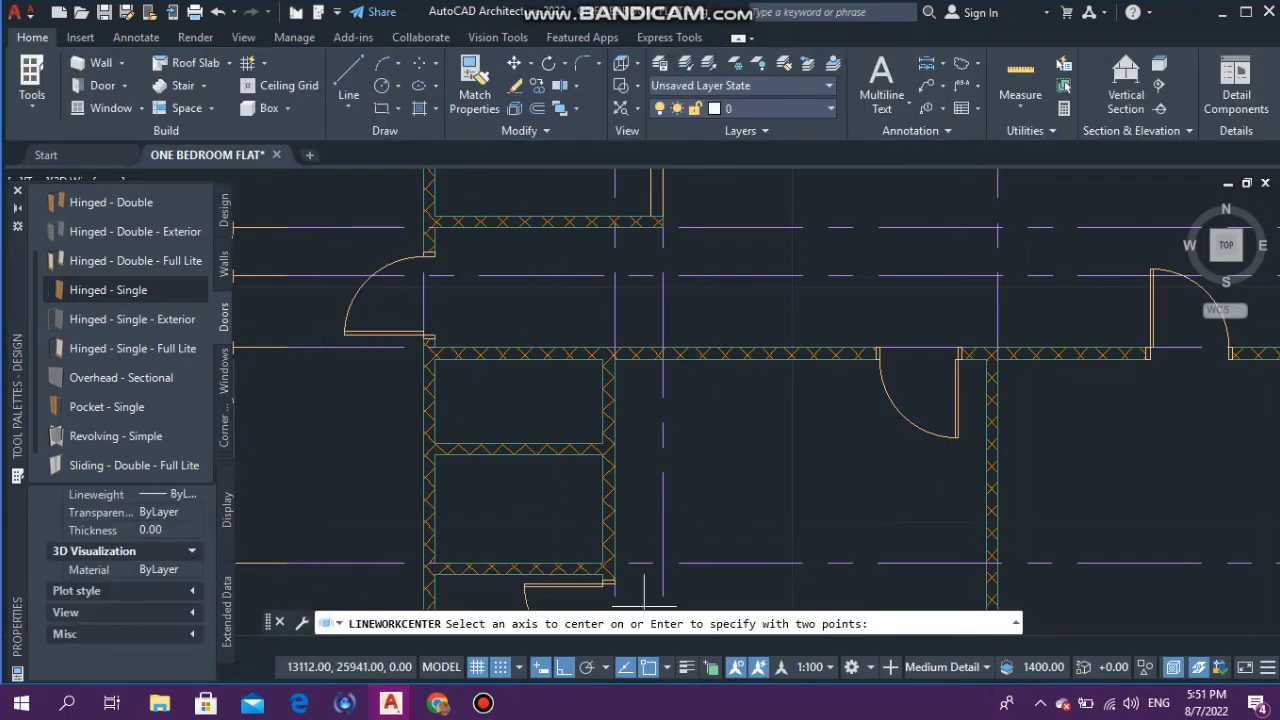
key("Return")
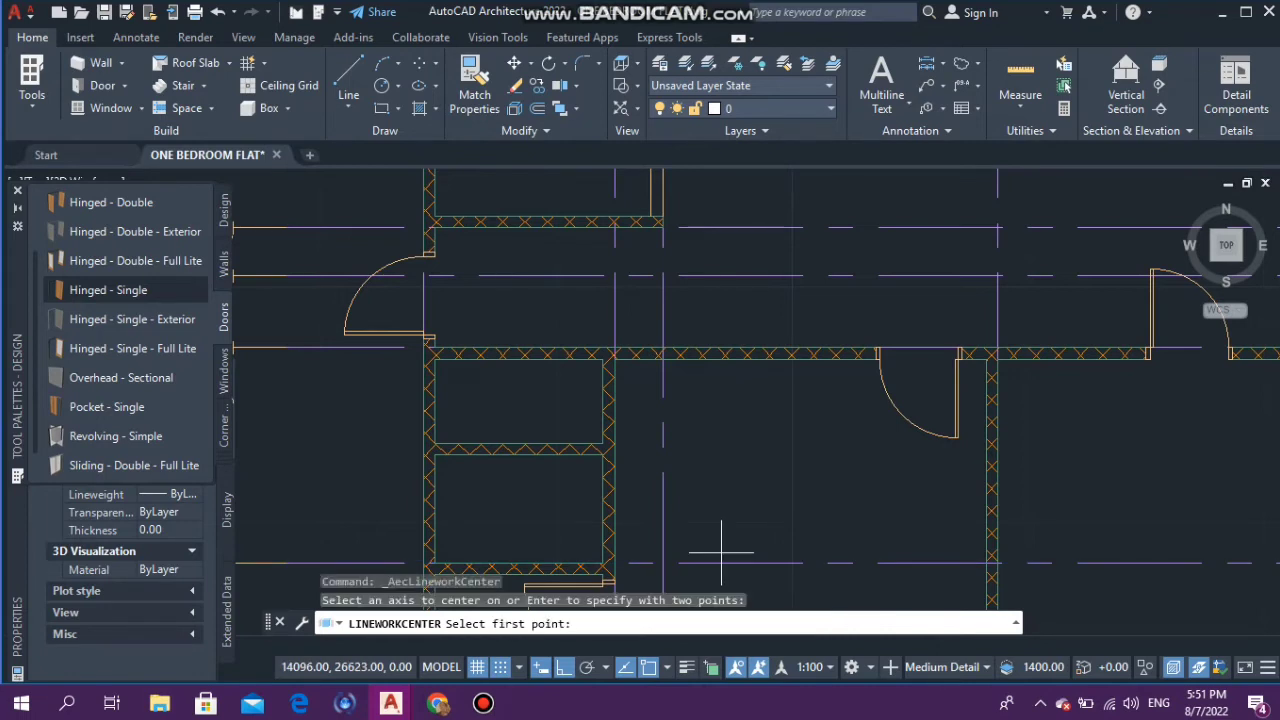
key("Return")
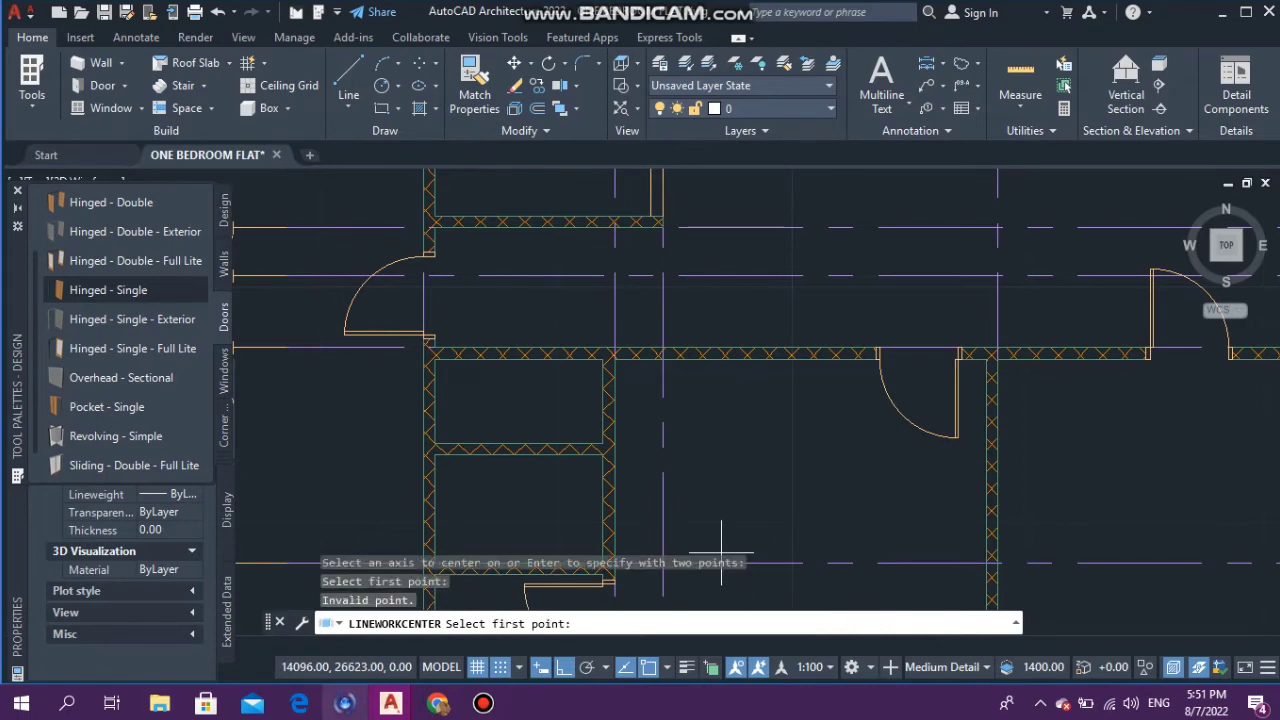
left_click(425, 333)
left_click(410, 325)
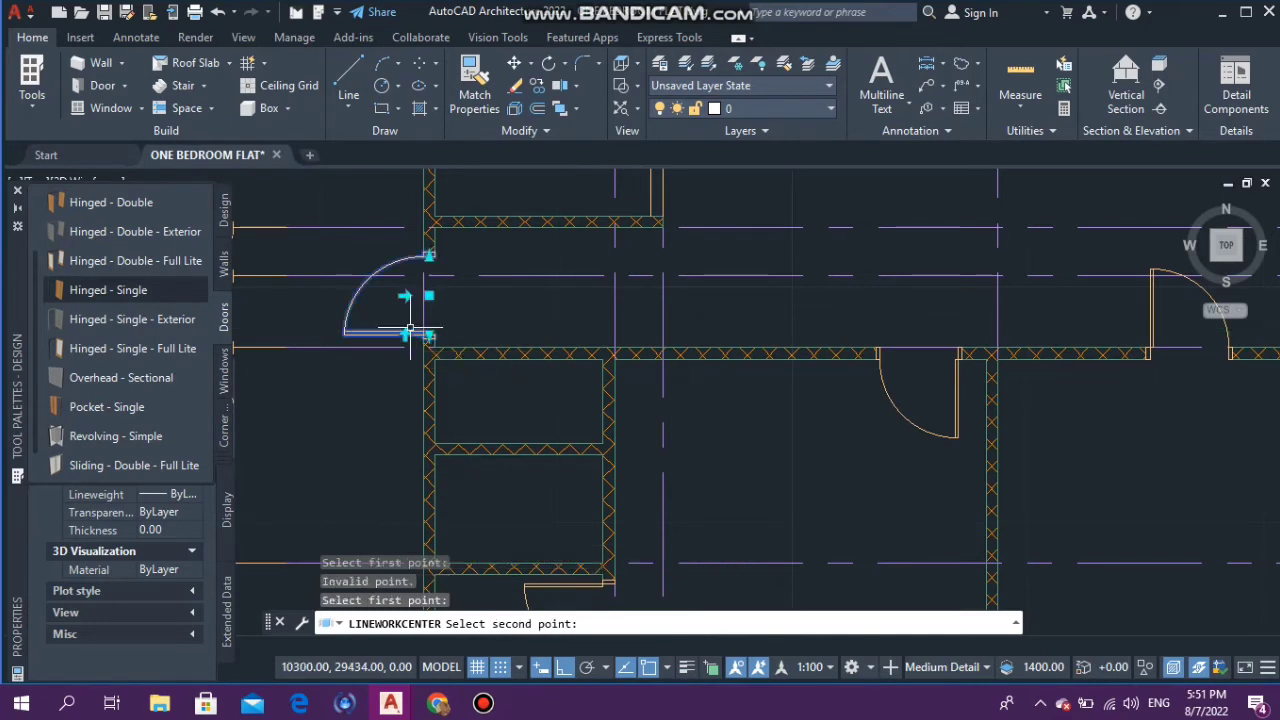
left_click(491, 315)
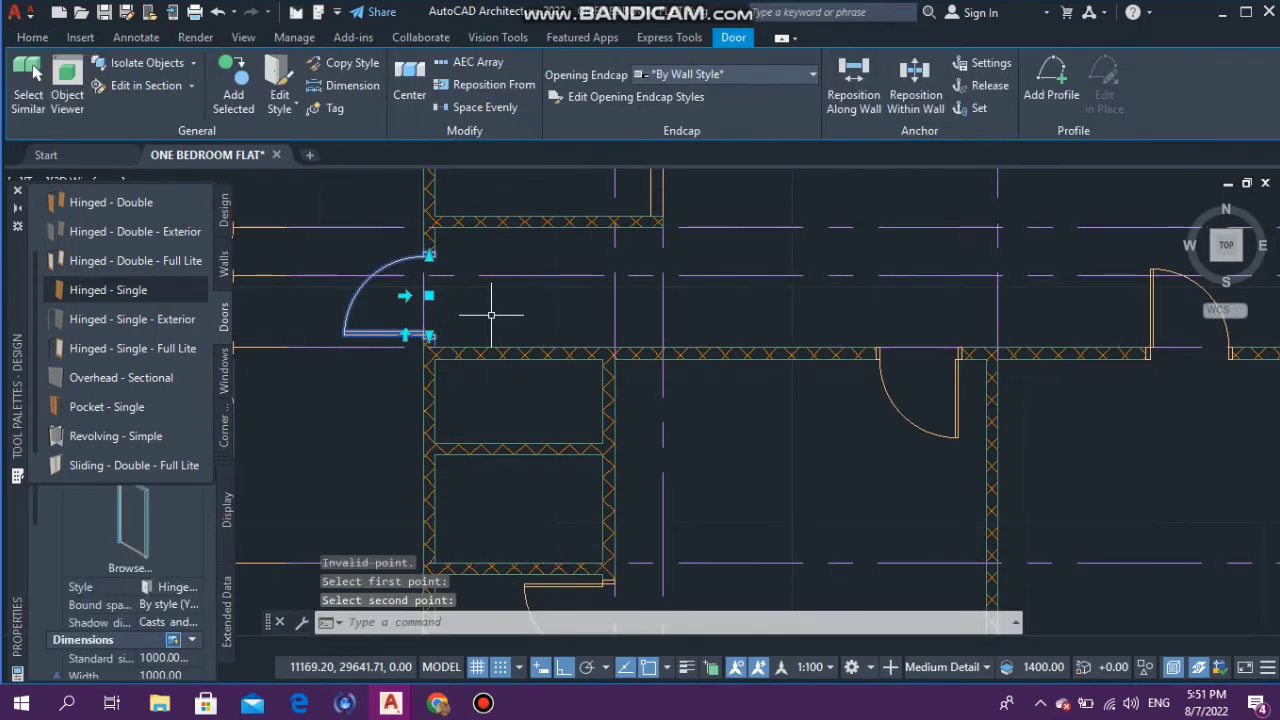
key("Escape")
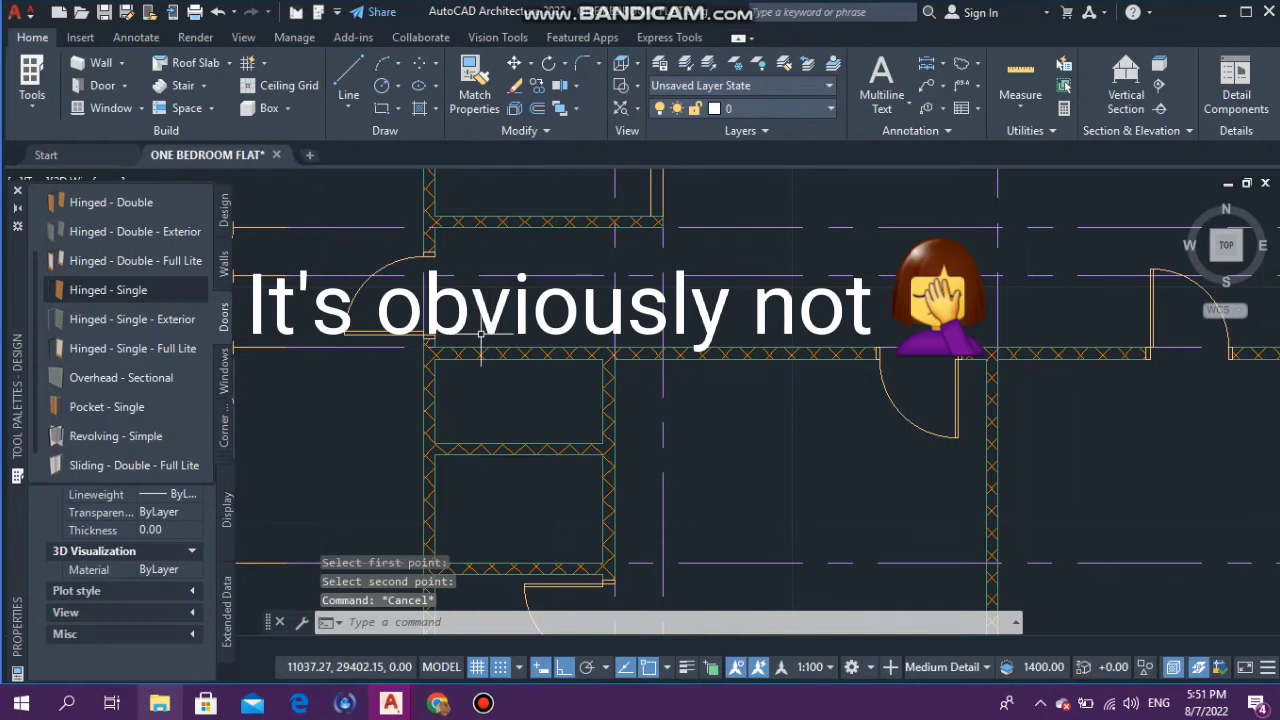
scroll(481, 333, "down", 5)
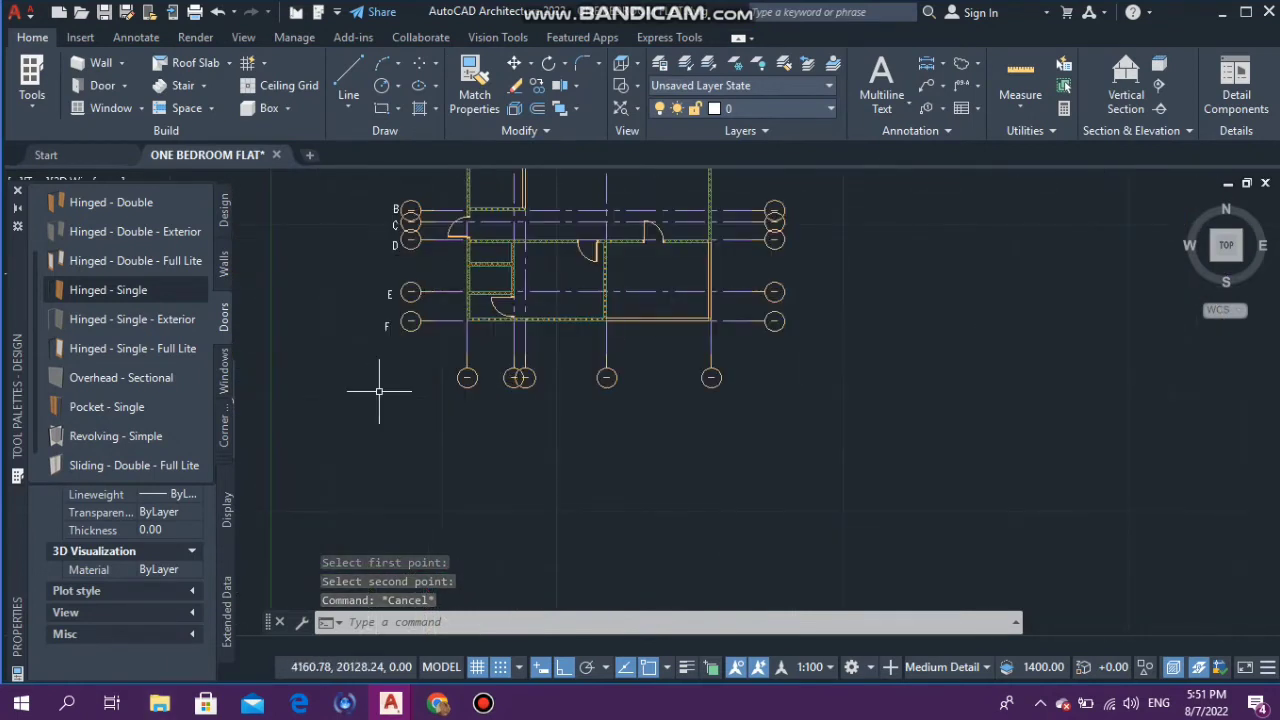
scroll(634, 273, "up", 5)
scroll(516, 286, "up", 4)
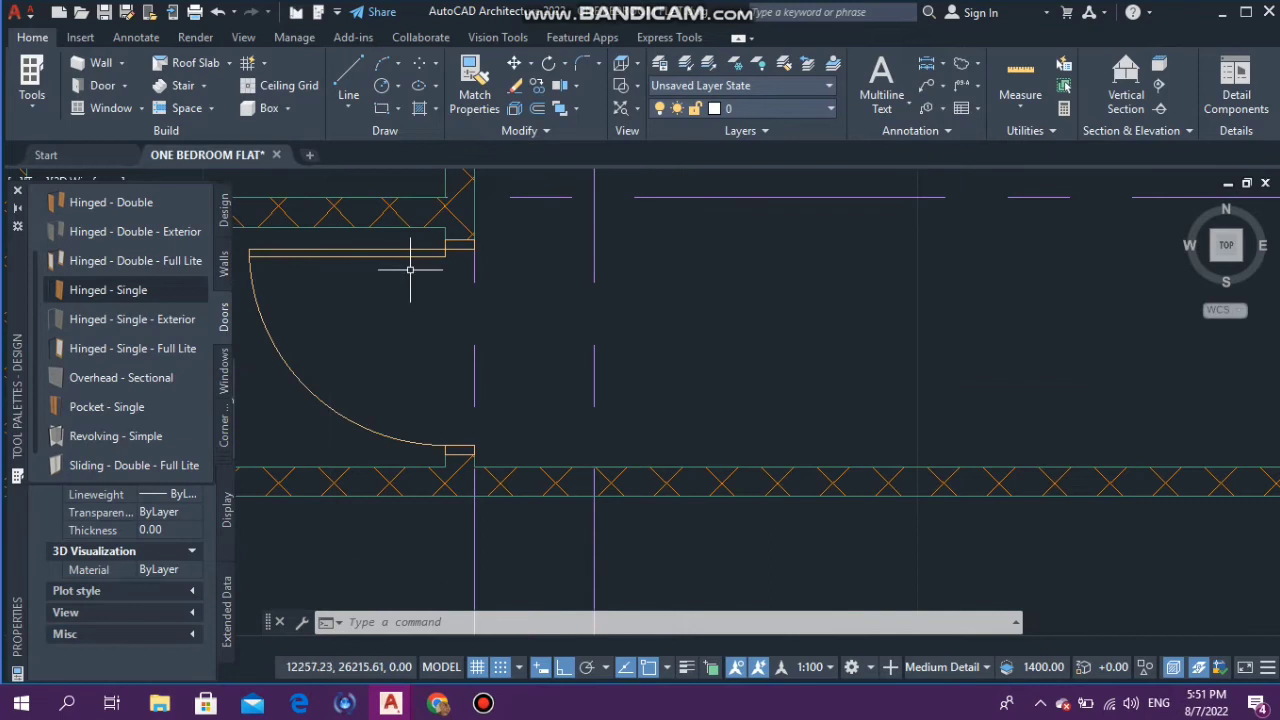
scroll(449, 316, "down", 4)
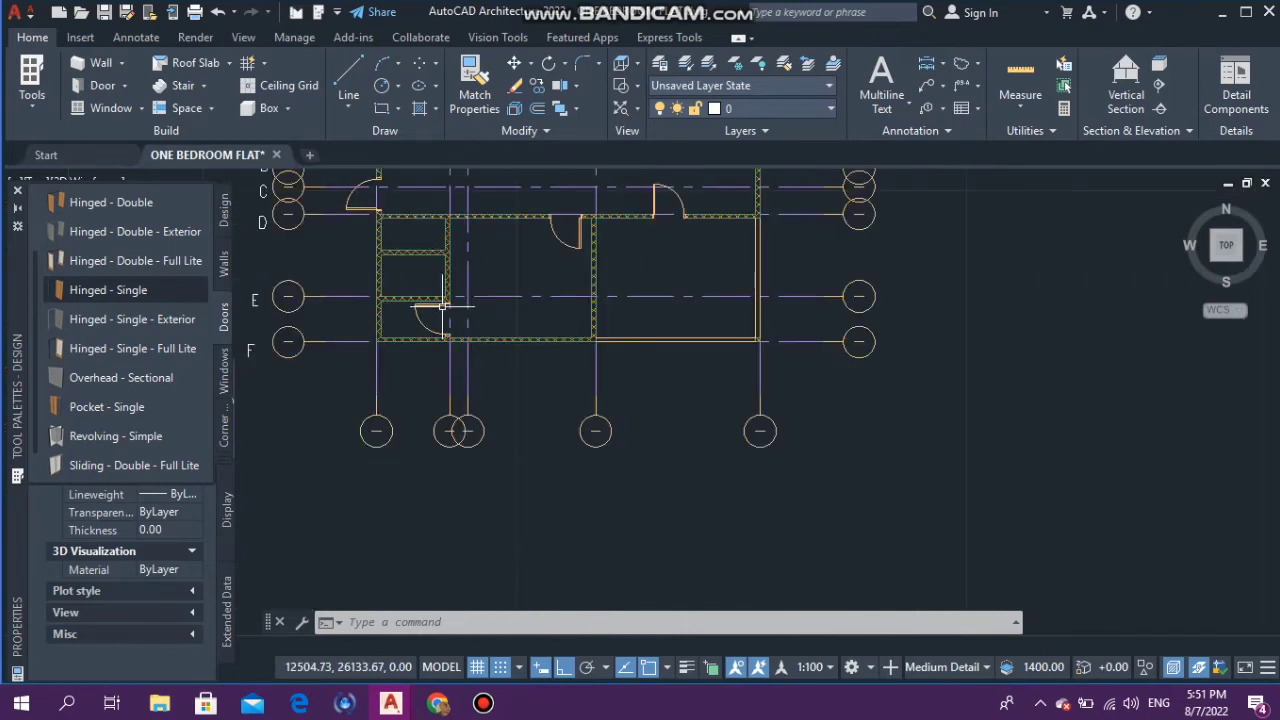
scroll(390, 227, "down", 4)
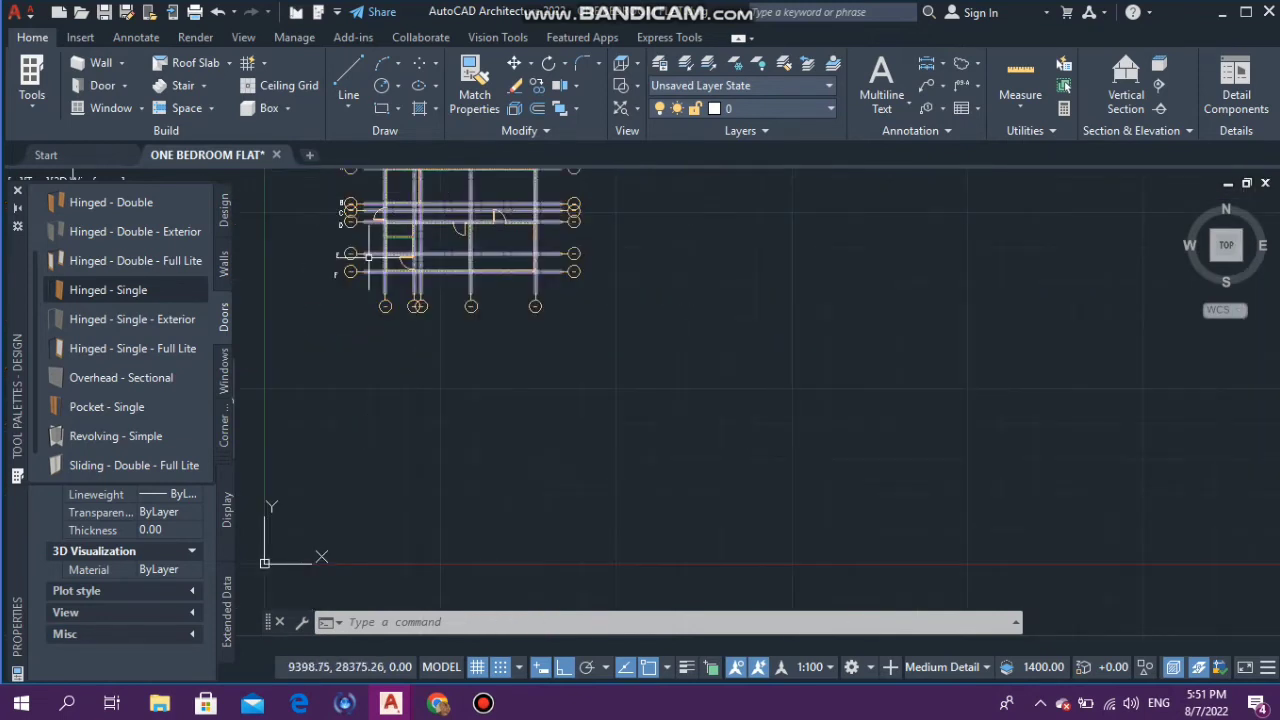
scroll(376, 180, "up", 8)
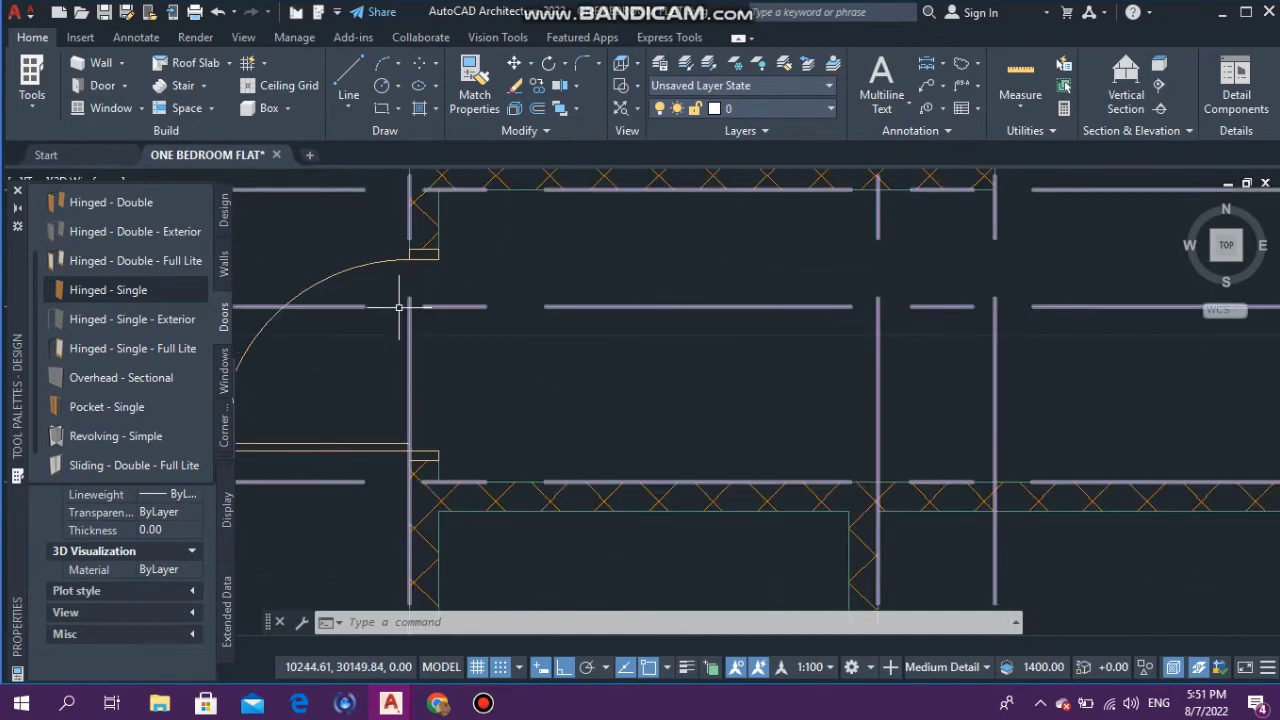
scroll(492, 255, "down", 6)
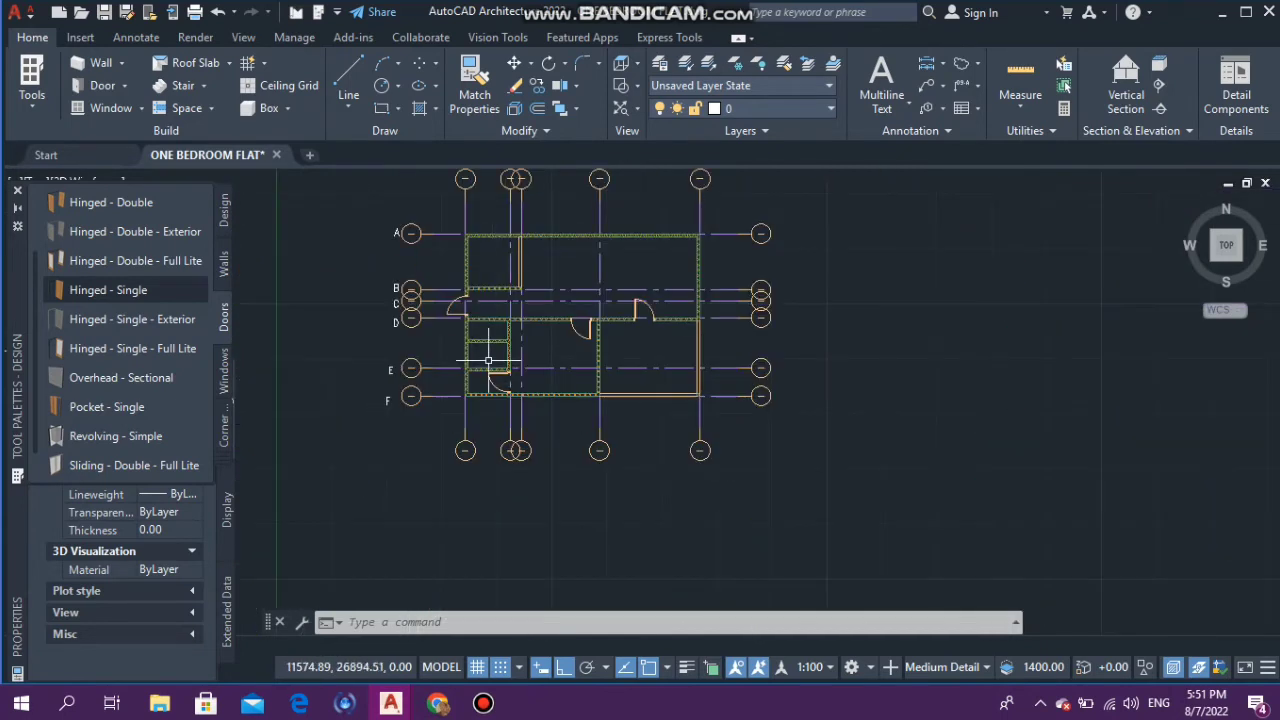
scroll(490, 363, "up", 4)
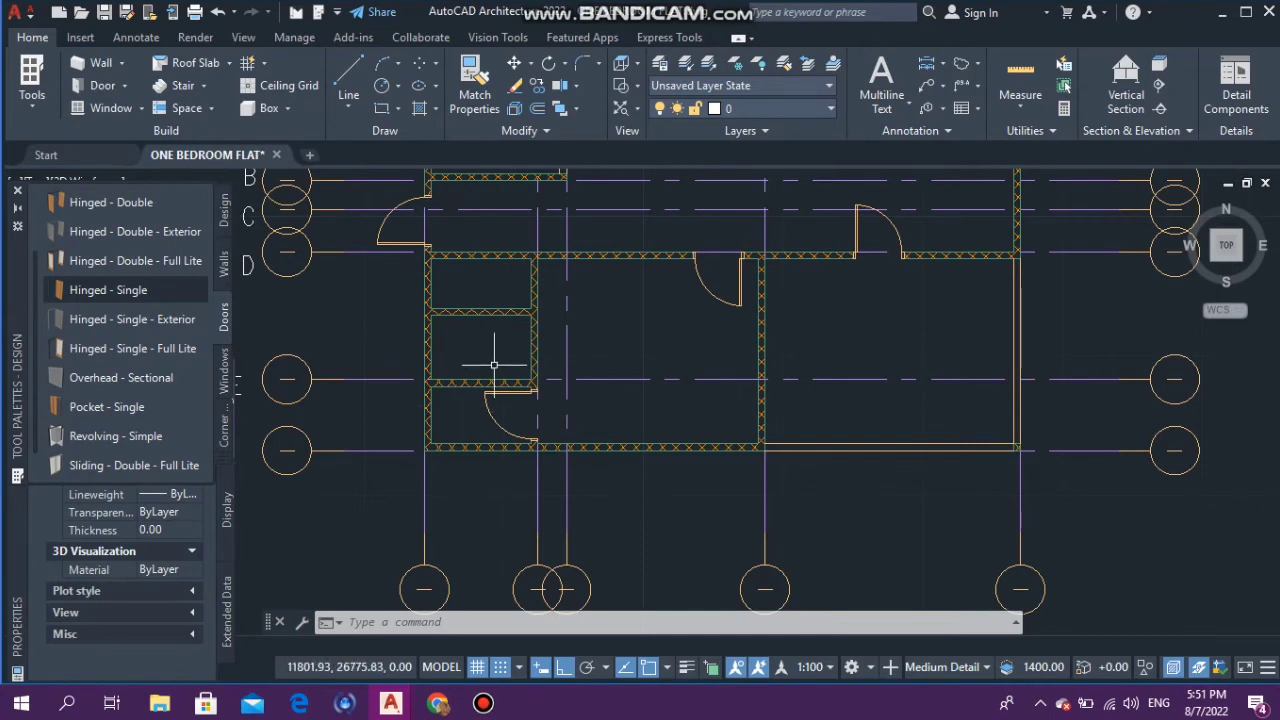
scroll(502, 380, "down", 4)
scroll(508, 378, "up", 6)
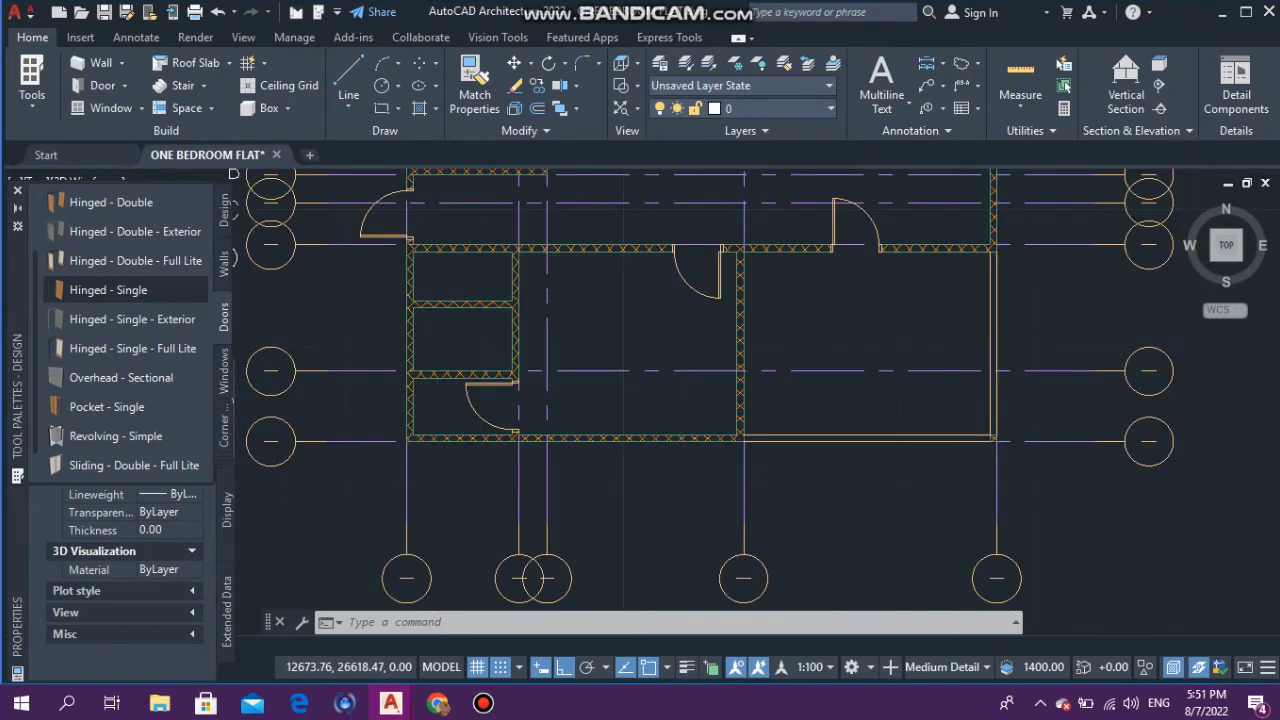
scroll(508, 377, "up", 2)
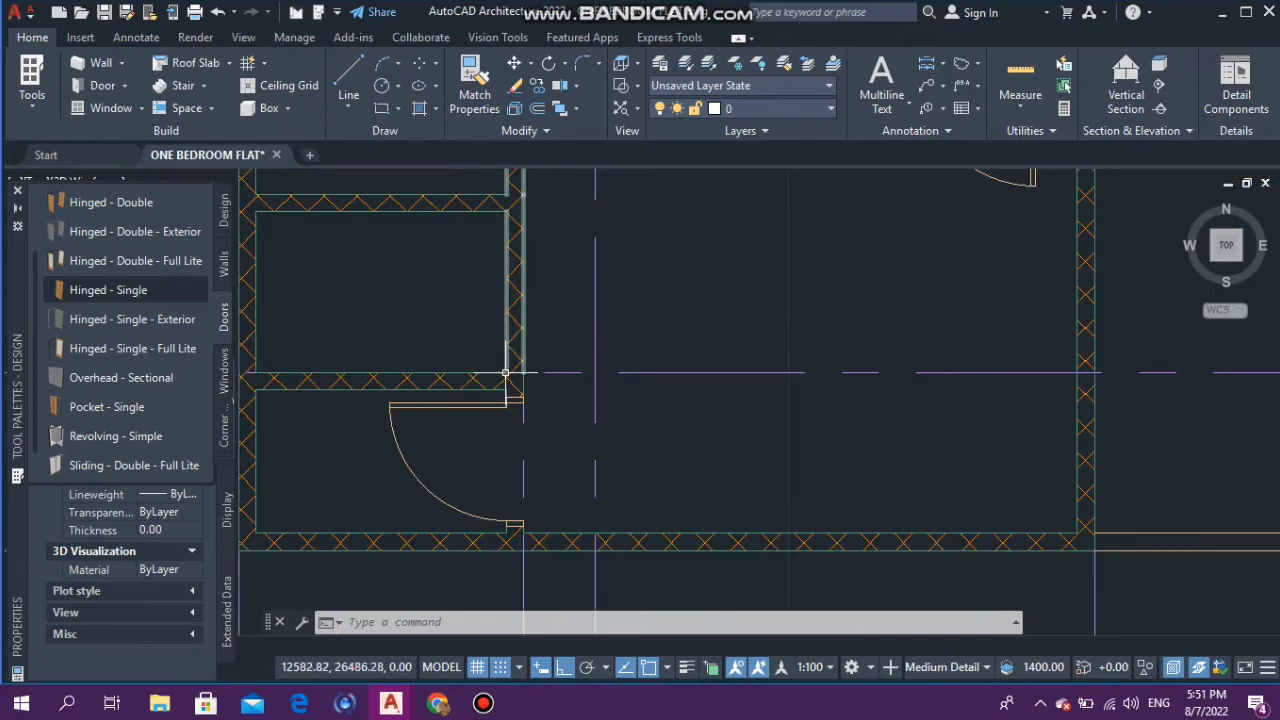
scroll(505, 373, "down", 3)
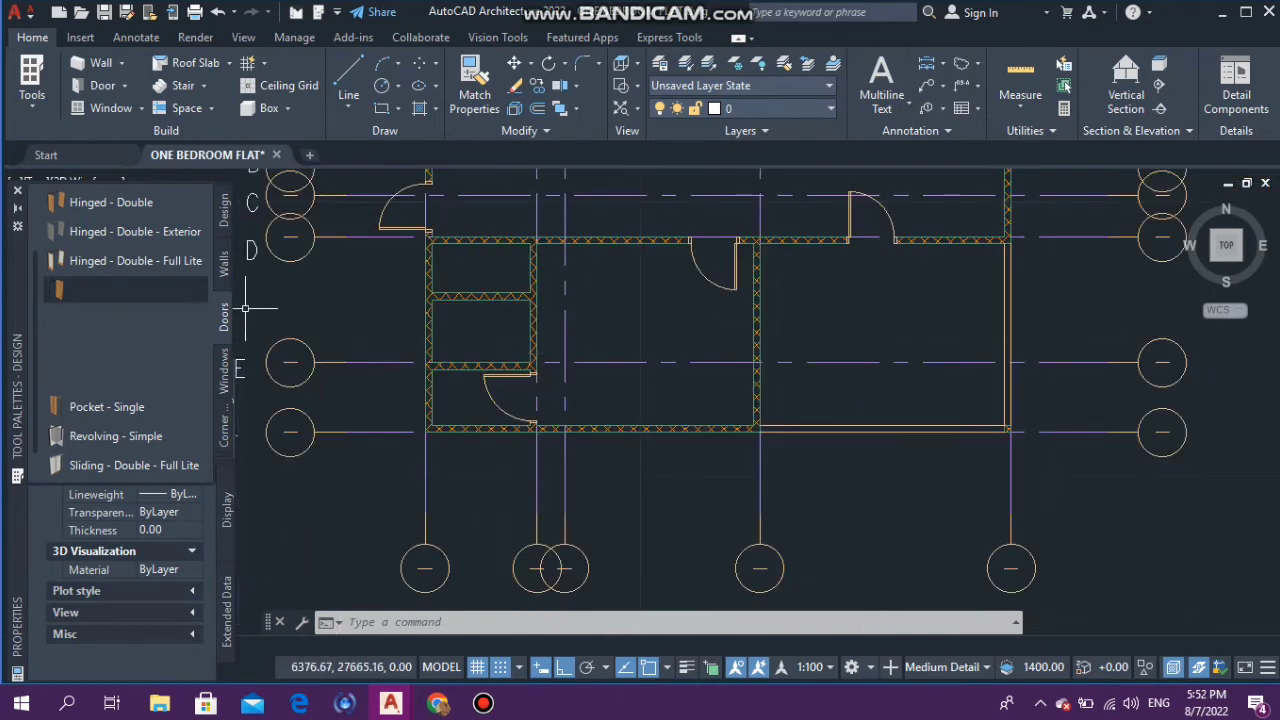
scroll(125, 330, "down", 1)
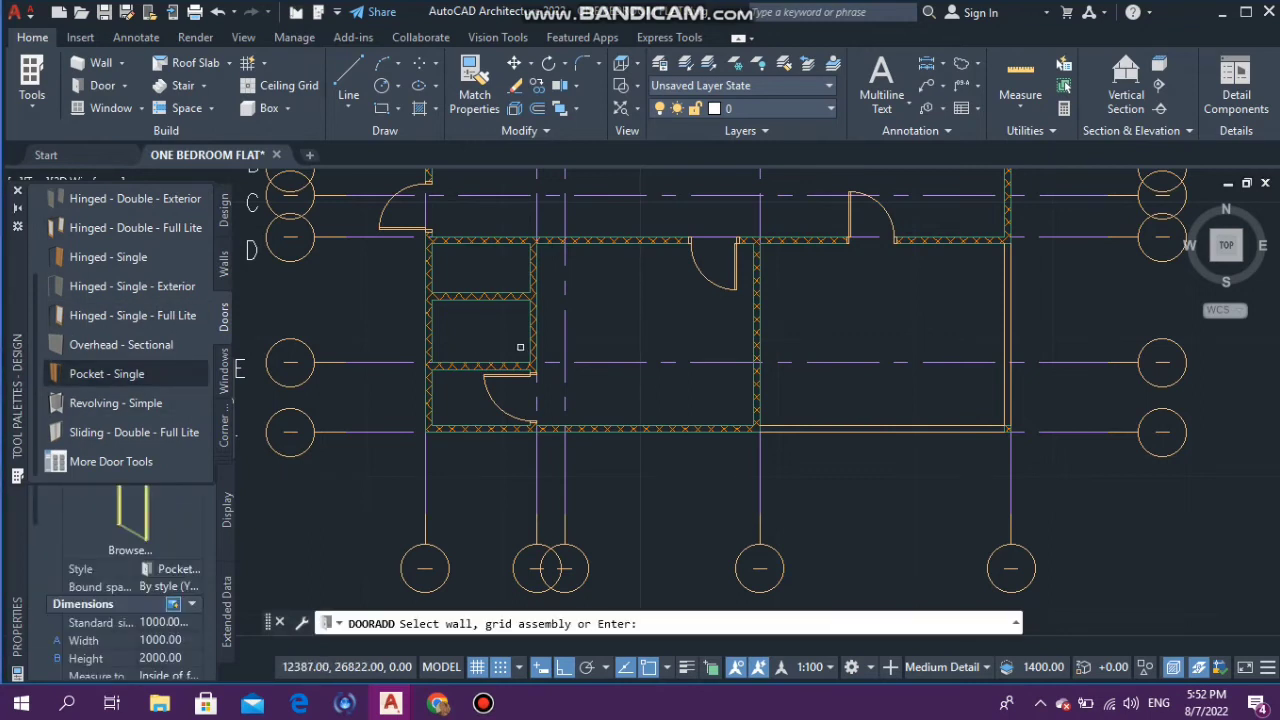
Step: Place a Pocket - Single door in the small room's short vertical partition wall
scroll(520, 347, "up", 2)
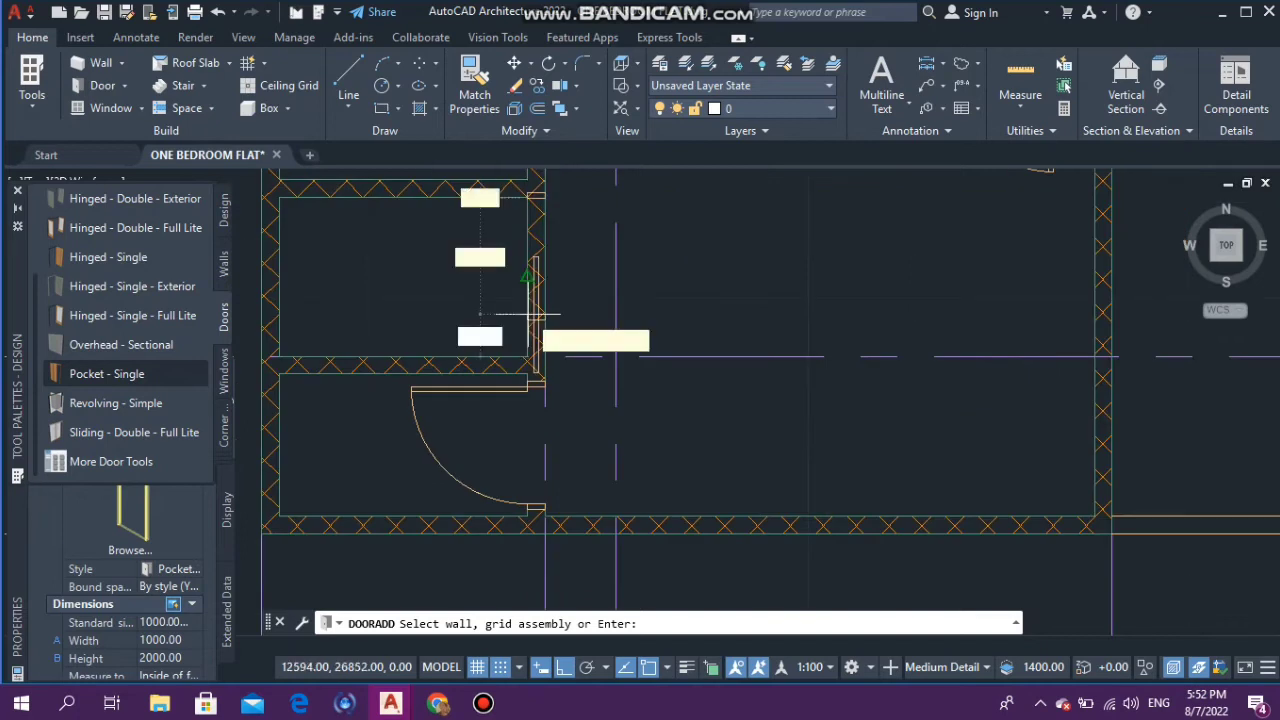
left_click(529, 313)
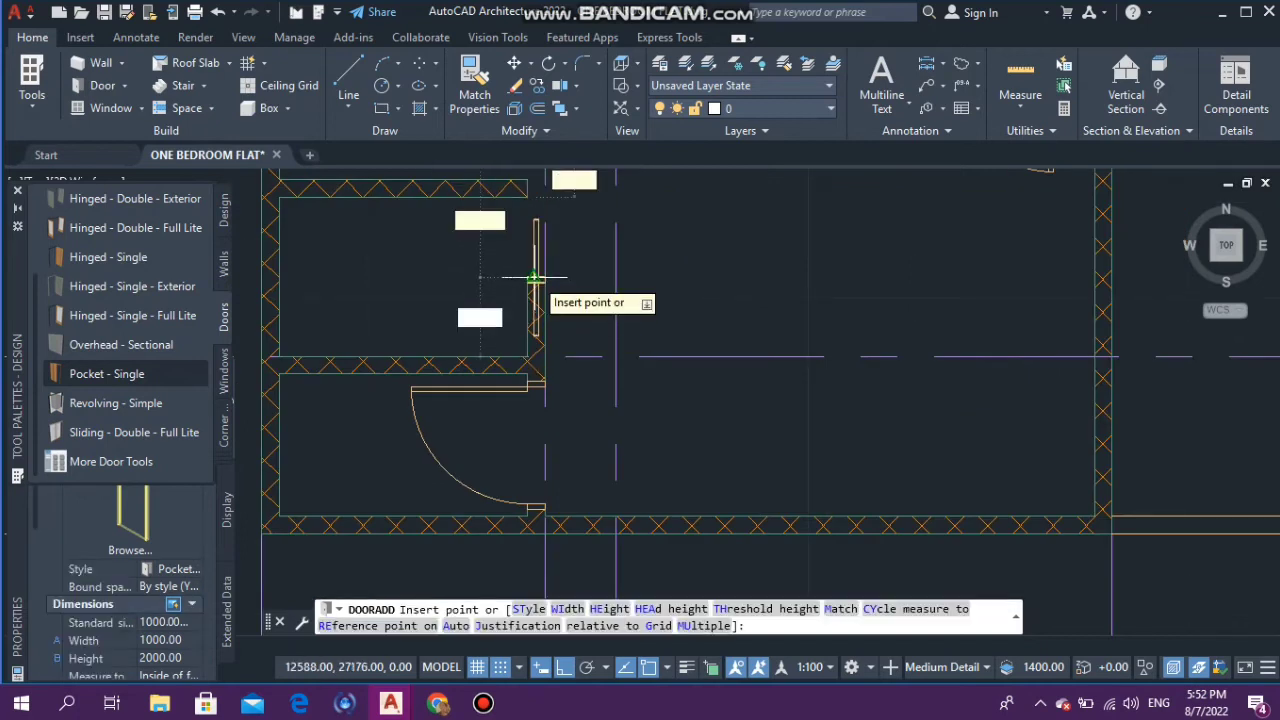
left_click(535, 277)
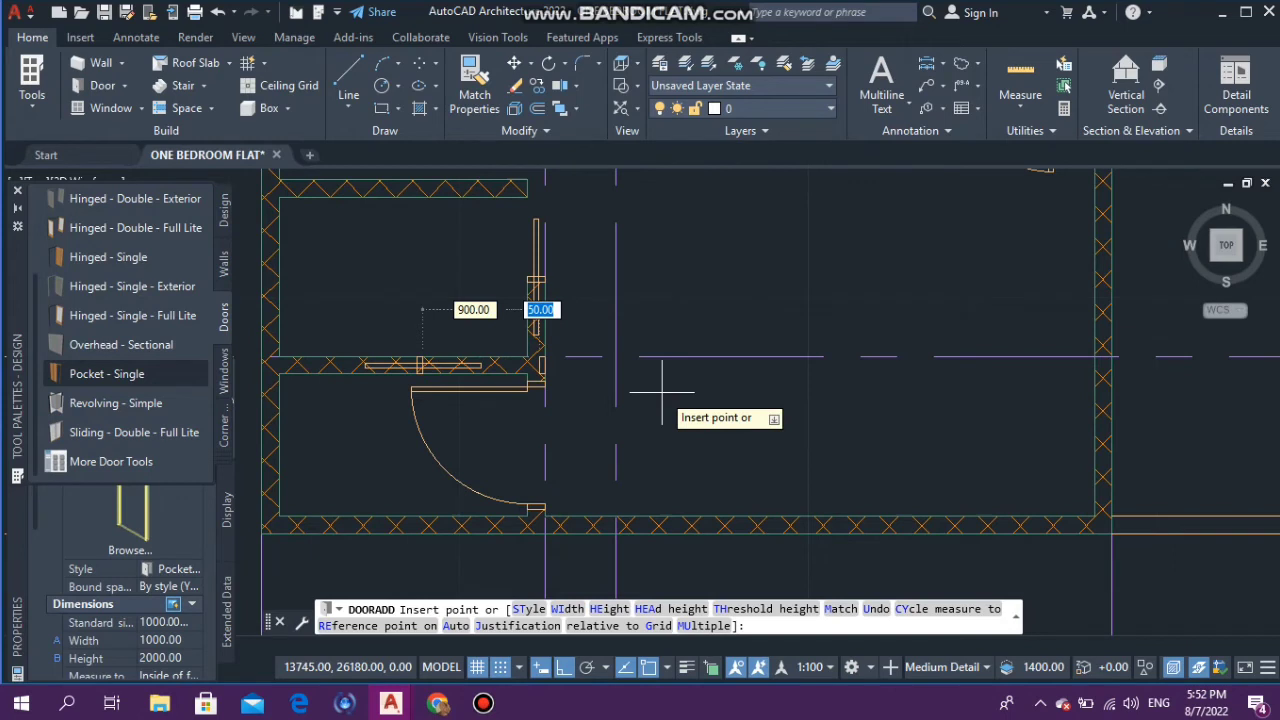
key("Escape")
key("Escape")
key("Escape")
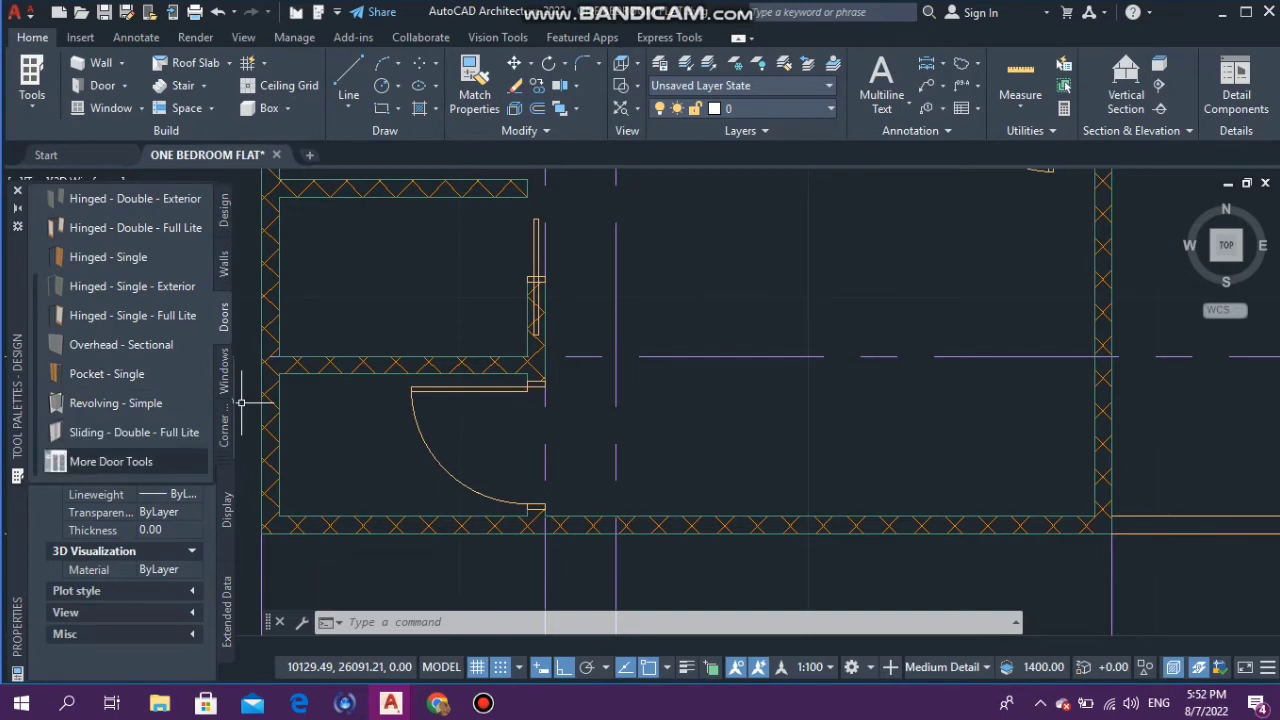
scroll(241, 402, "up", 3)
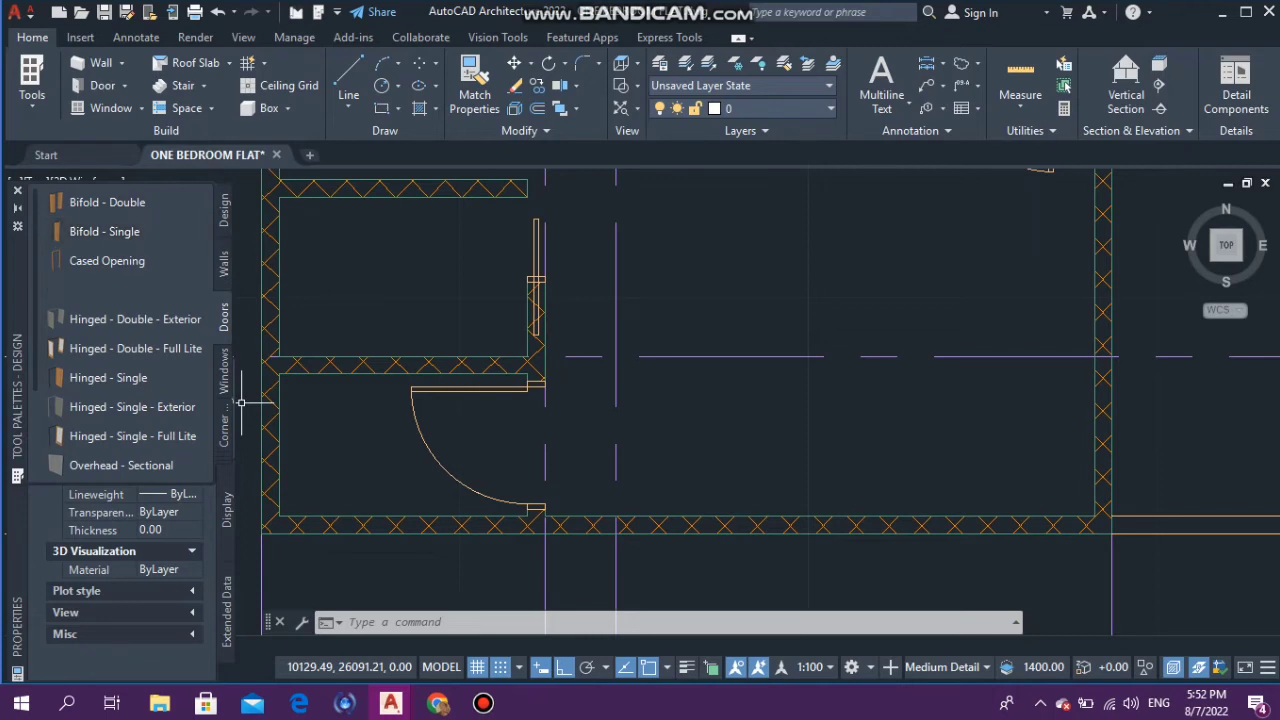
Step: Place a Bifold - Single door in the top wall of the upper-left small room
scroll(557, 349, "down", 4)
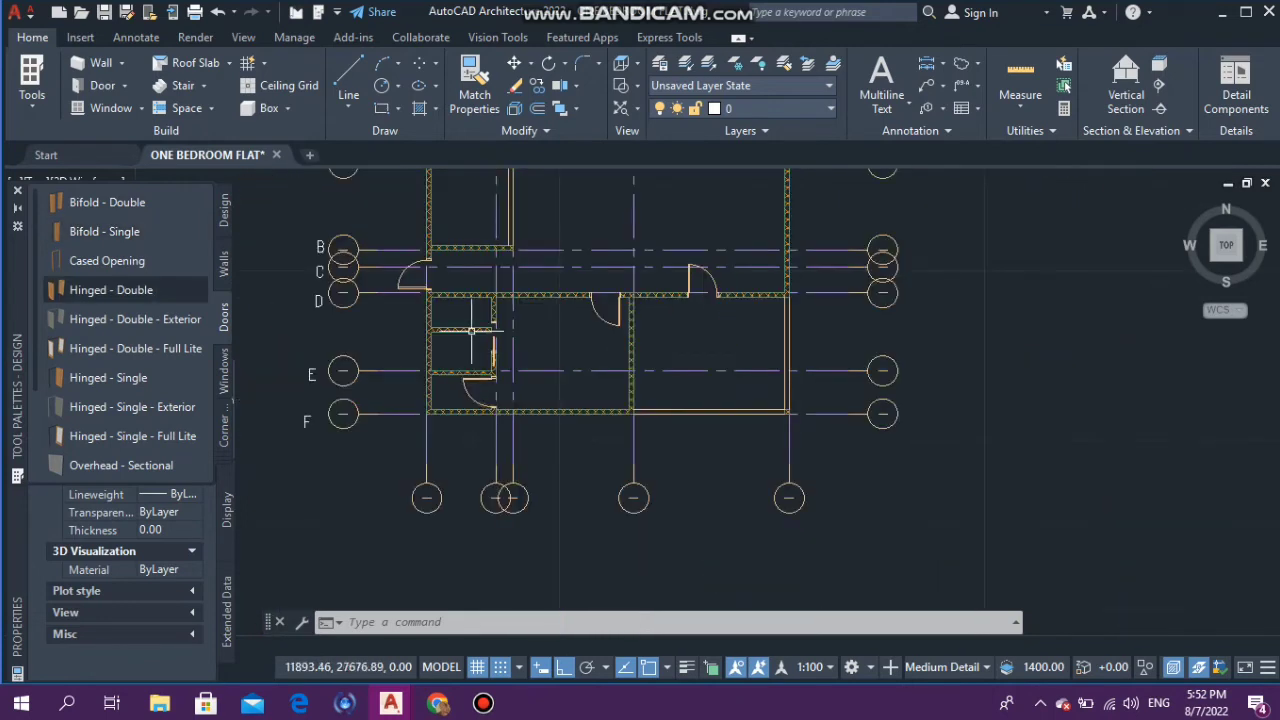
scroll(455, 294, "up", 3)
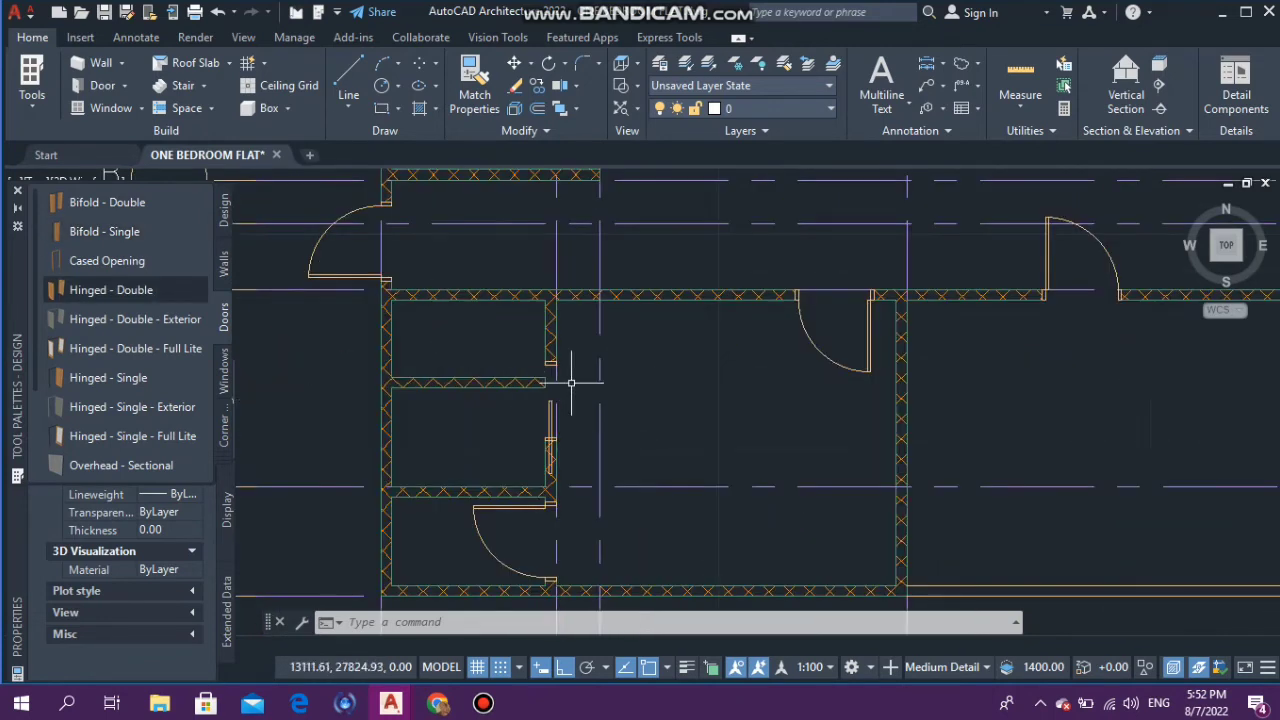
scroll(558, 360, "up", 2)
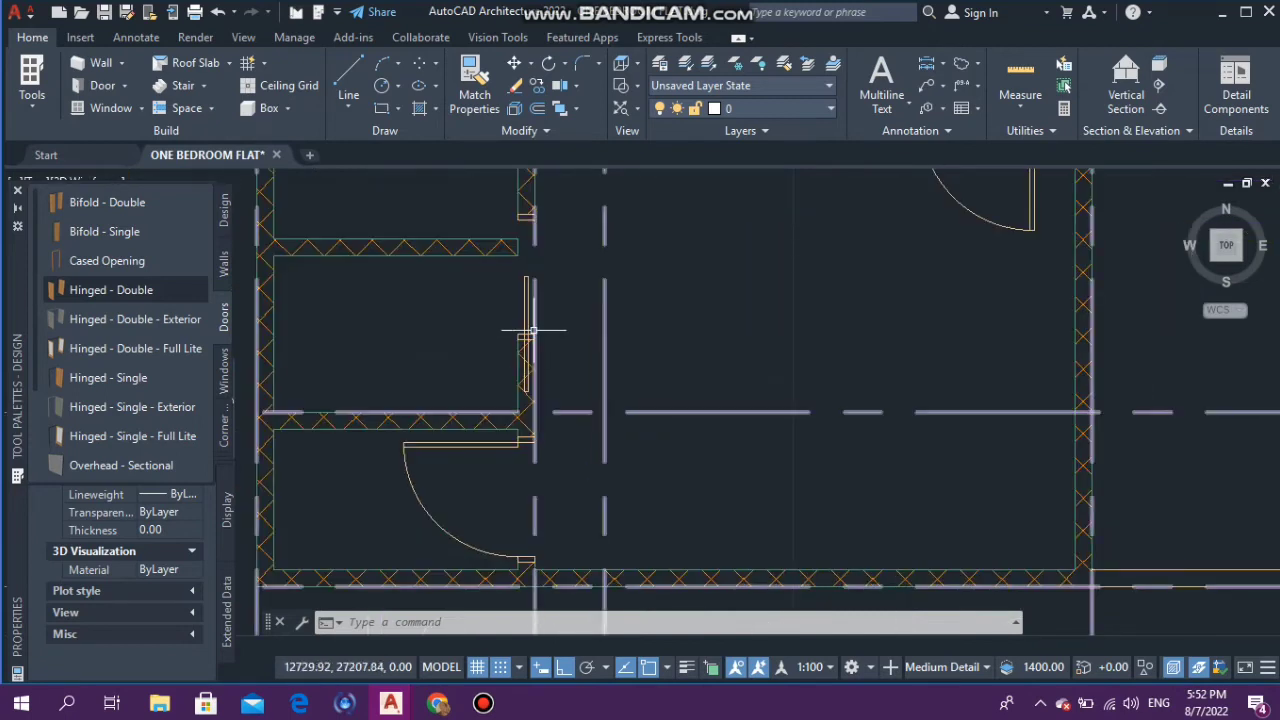
scroll(523, 330, "down", 5)
scroll(450, 316, "up", 4)
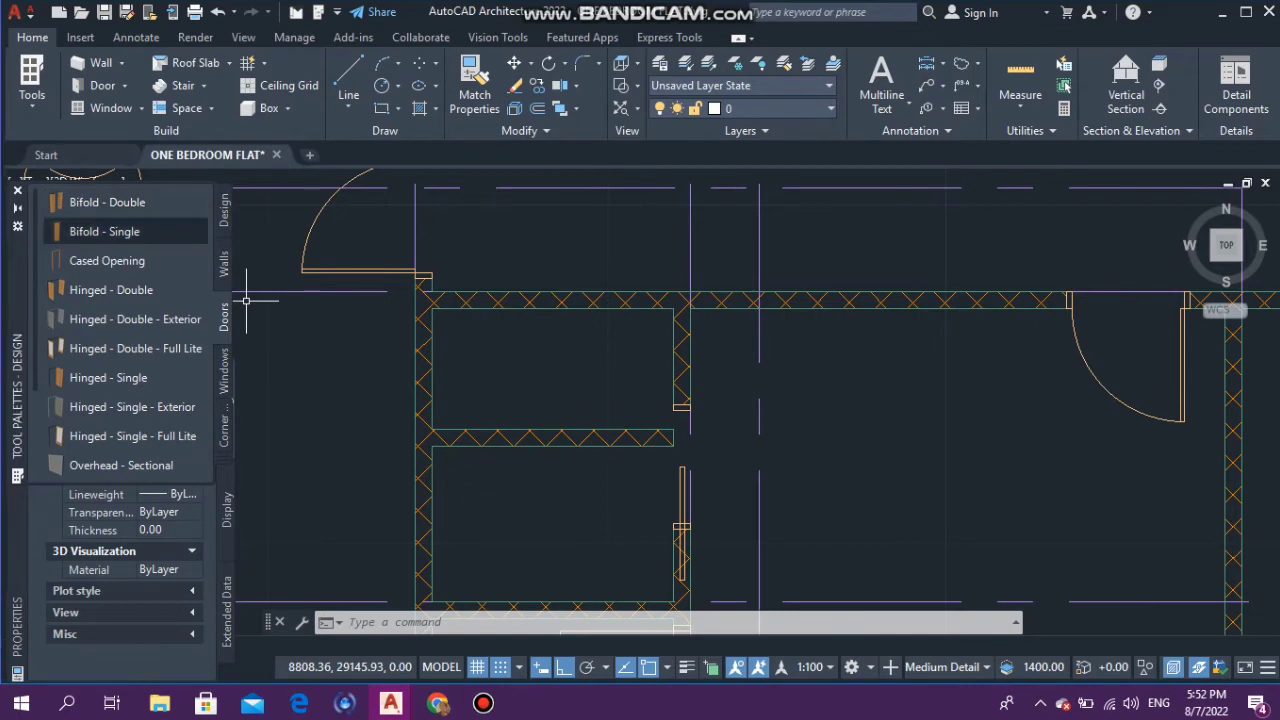
left_click(104, 231)
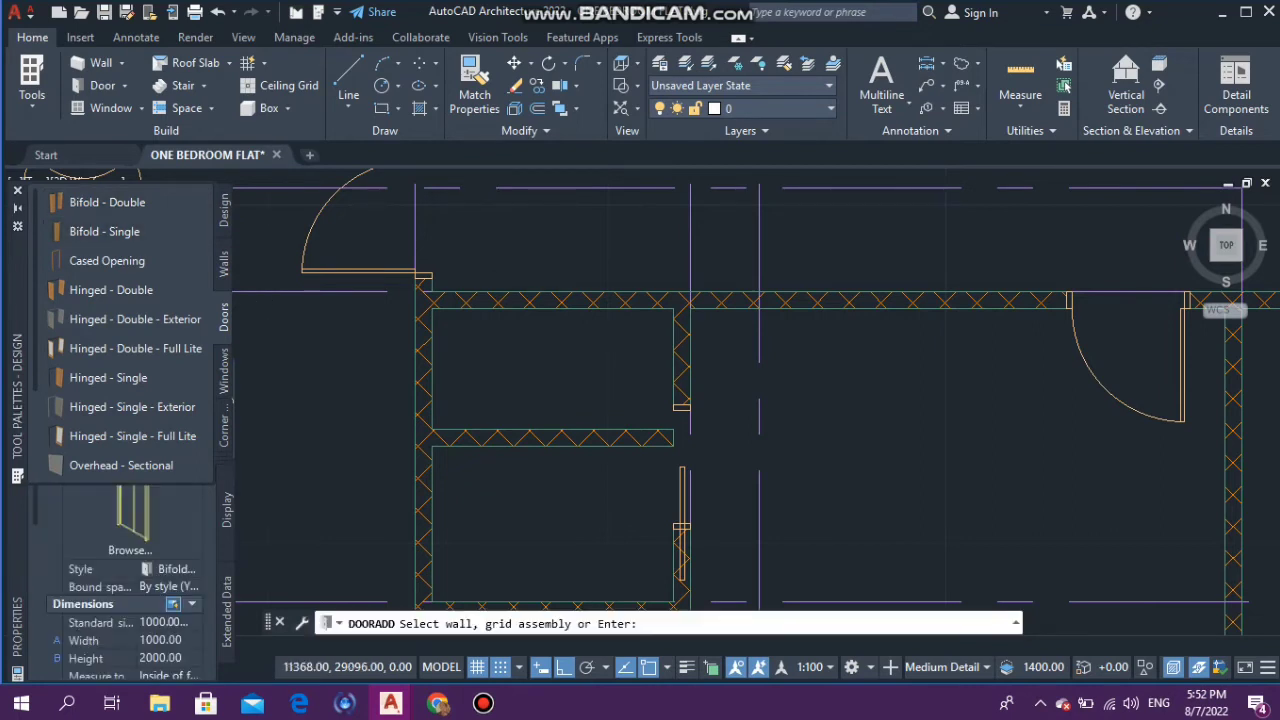
left_click(509, 298)
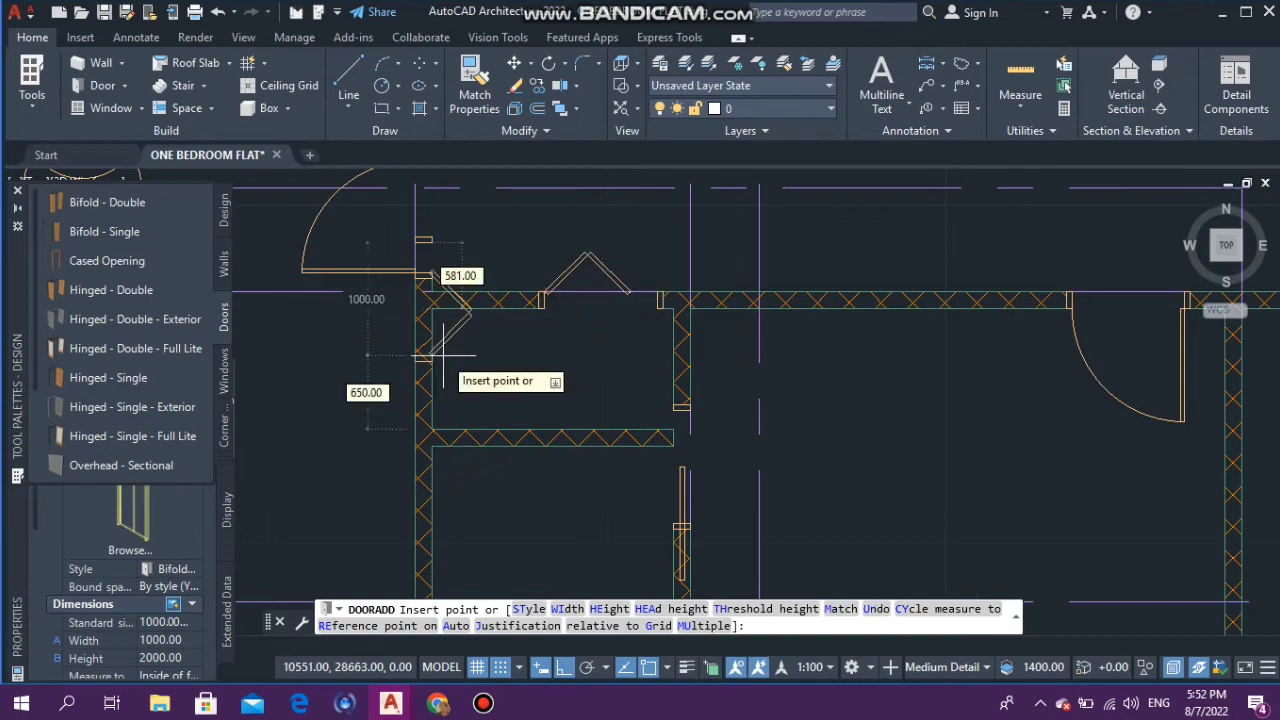
key("Escape")
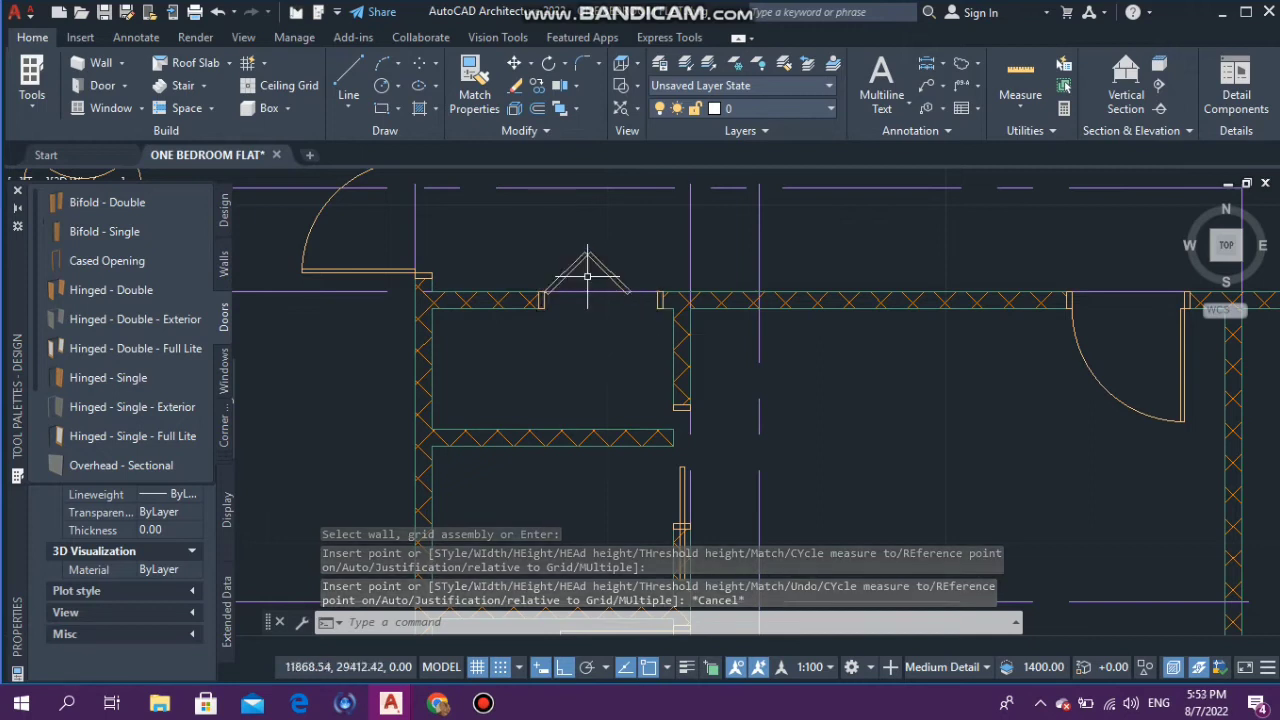
scroll(586, 271, "down", 6)
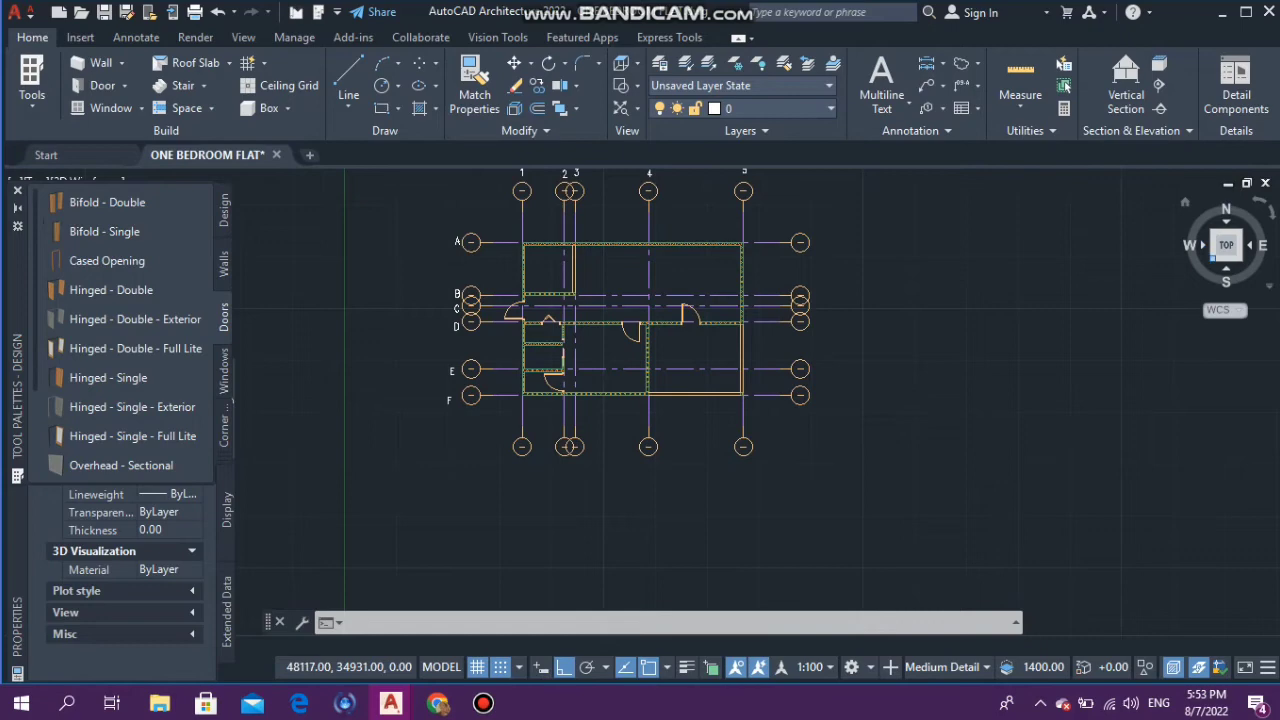
Step: Change the view with the ViewCube and cancel an accidental selection lasso
left_click(1210, 258)
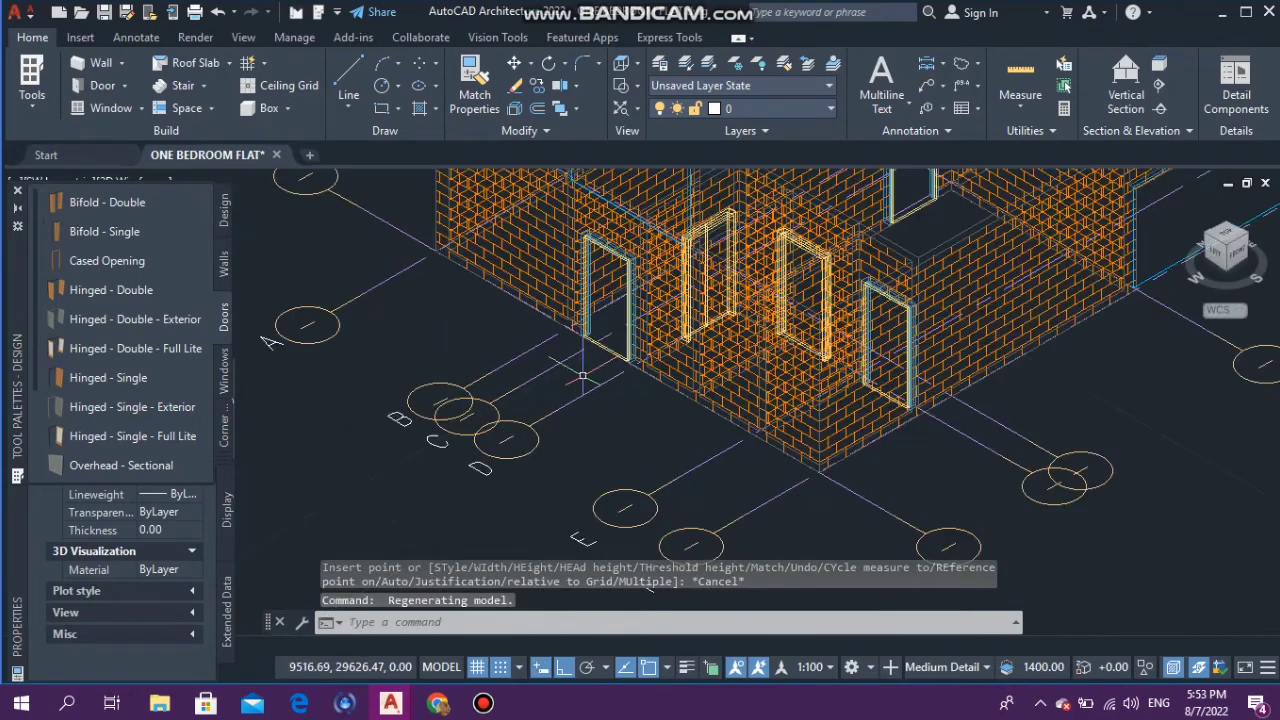
scroll(673, 296, "up", 4)
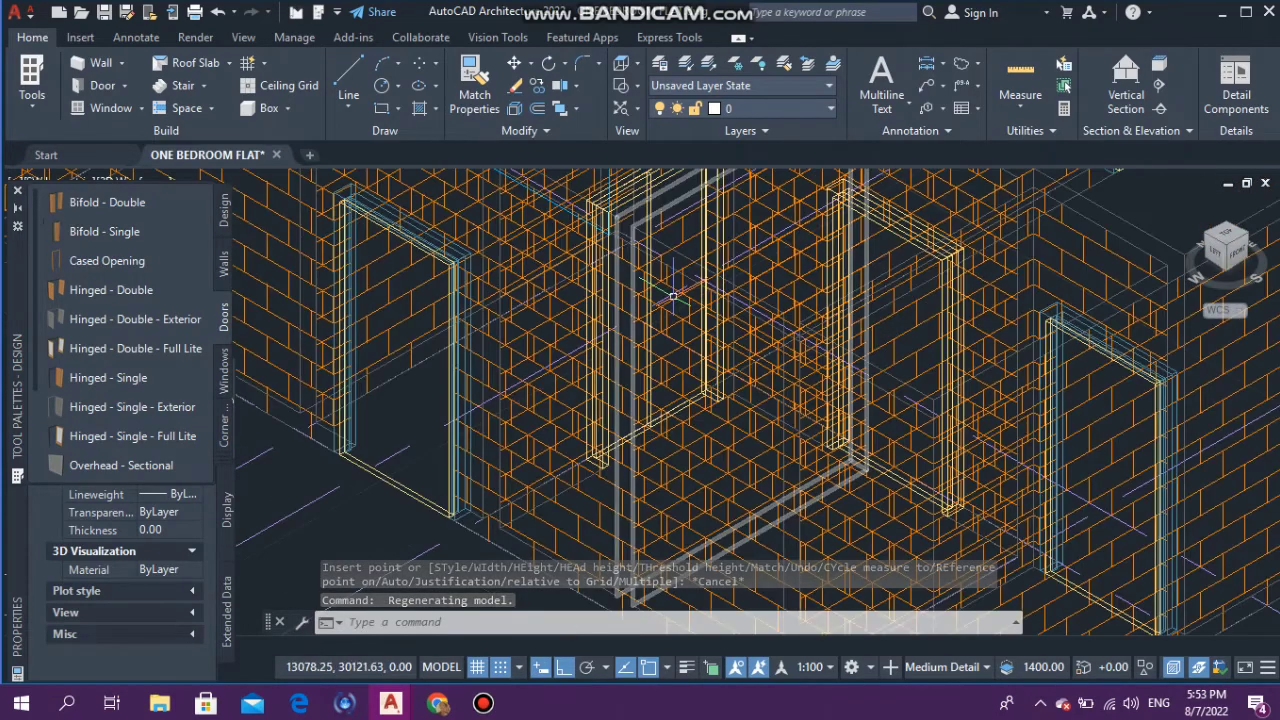
scroll(673, 296, "down", 5)
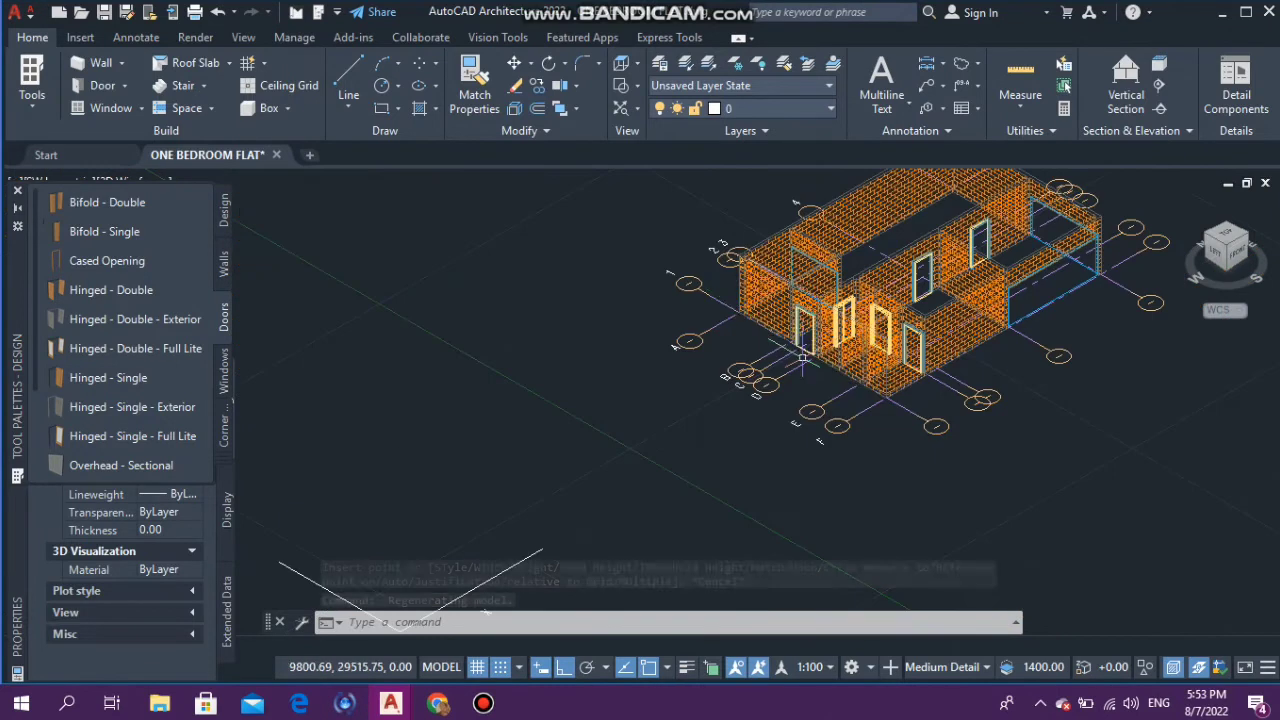
mouse_move(647, 292)
left_mouse_down()
mouse_move(852, 425)
mouse_move(940, 425)
mouse_move(614, 286)
left_mouse_up()
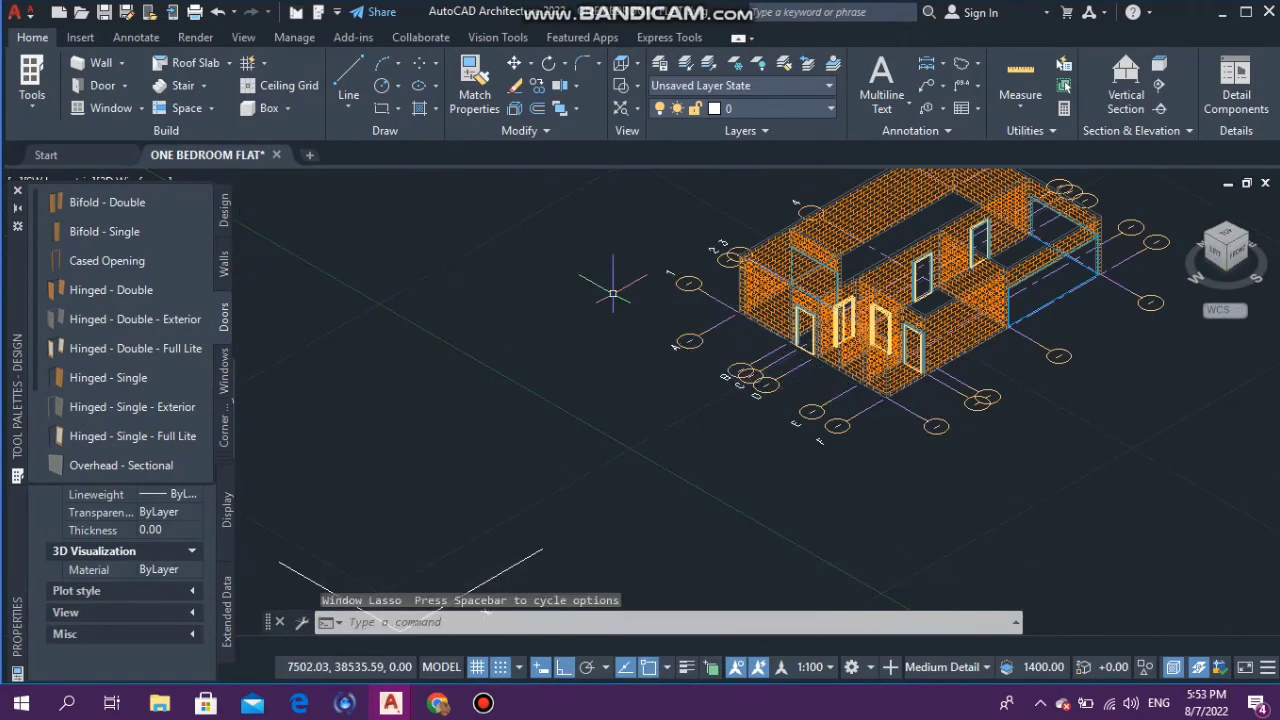
key("Escape")
key("Escape")
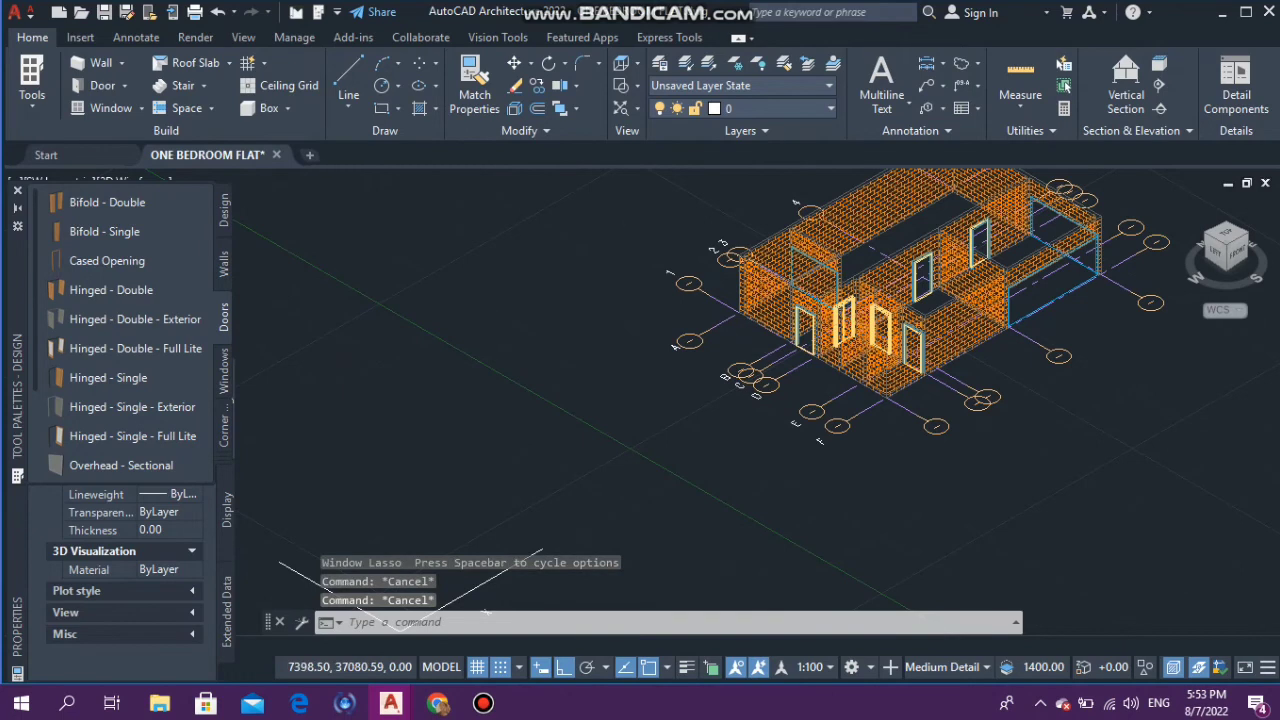
Step: Zoom in on the flat's interior walls and doors in the top plan
scroll(485, 612, "down", 2)
scroll(700, 230, "up", 5)
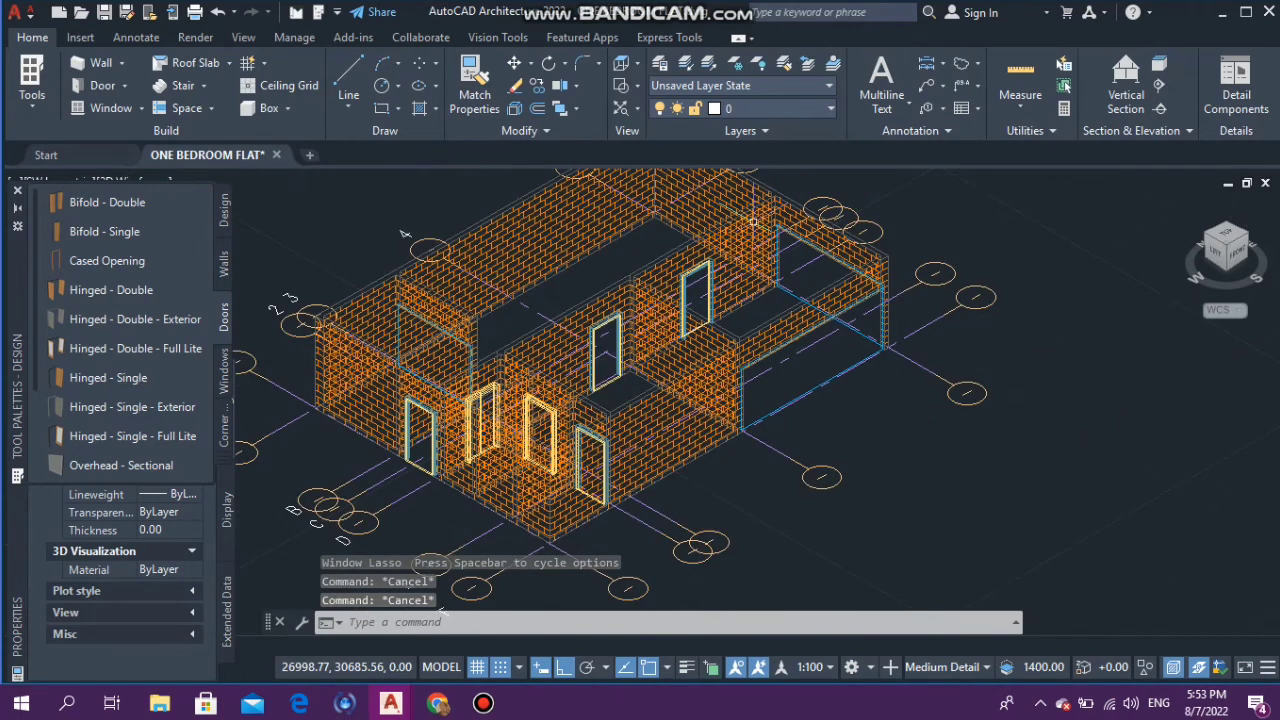
scroll(752, 220, "up", 3)
scroll(905, 235, "down", 3)
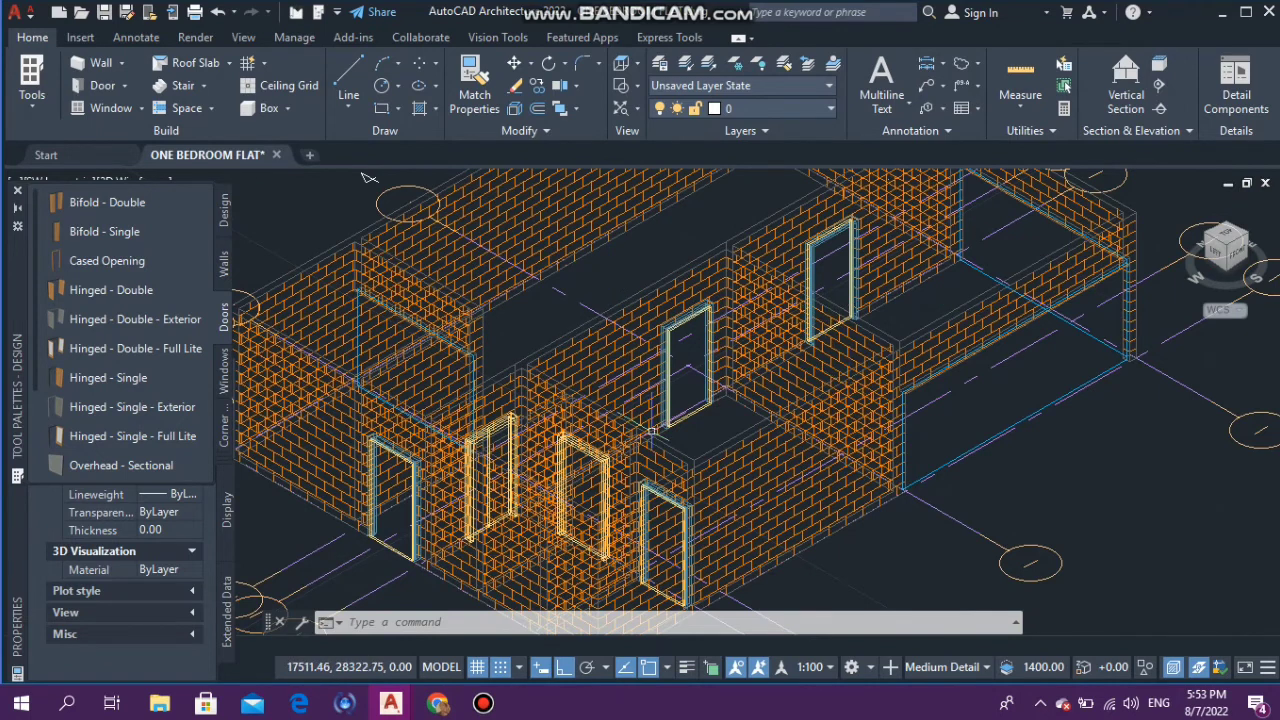
scroll(643, 411, "down", 3)
scroll(652, 410, "up", 5)
scroll(640, 457, "down", 2)
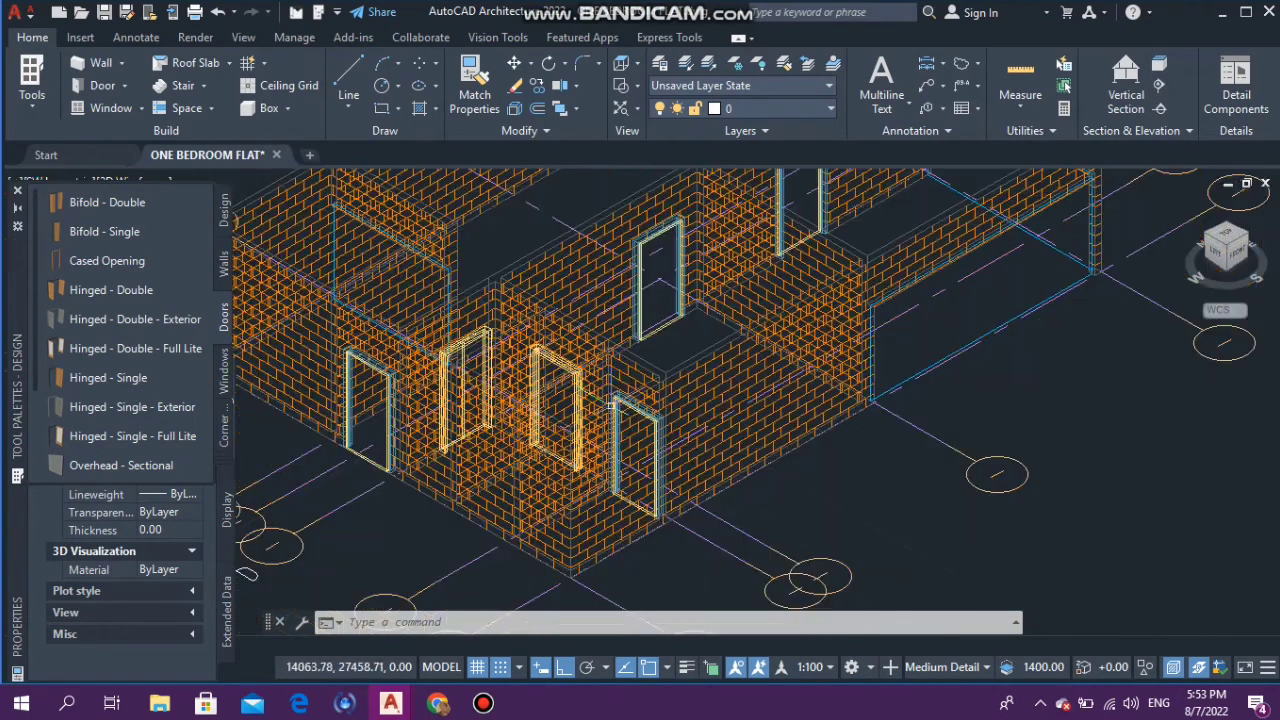
scroll(592, 388, "up", 4)
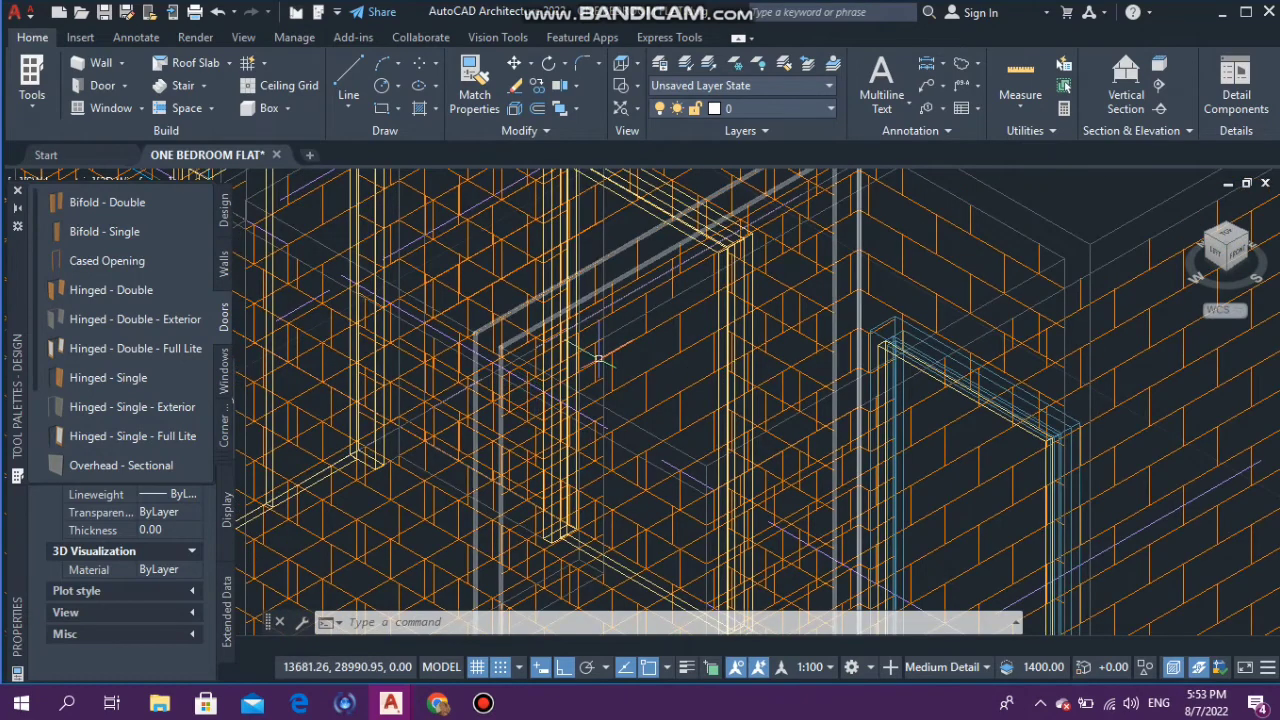
scroll(600, 358, "down", 2)
scroll(600, 358, "down", 3)
scroll(441, 298, "up", 4)
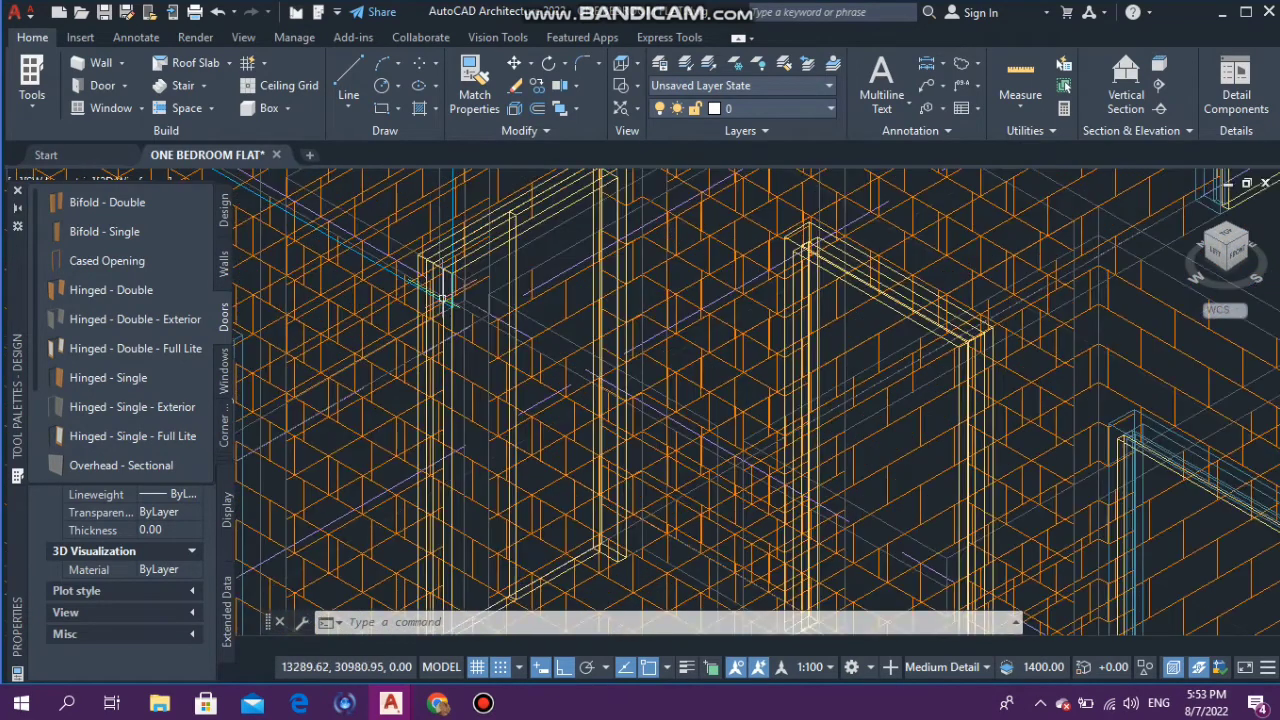
scroll(441, 298, "down", 3)
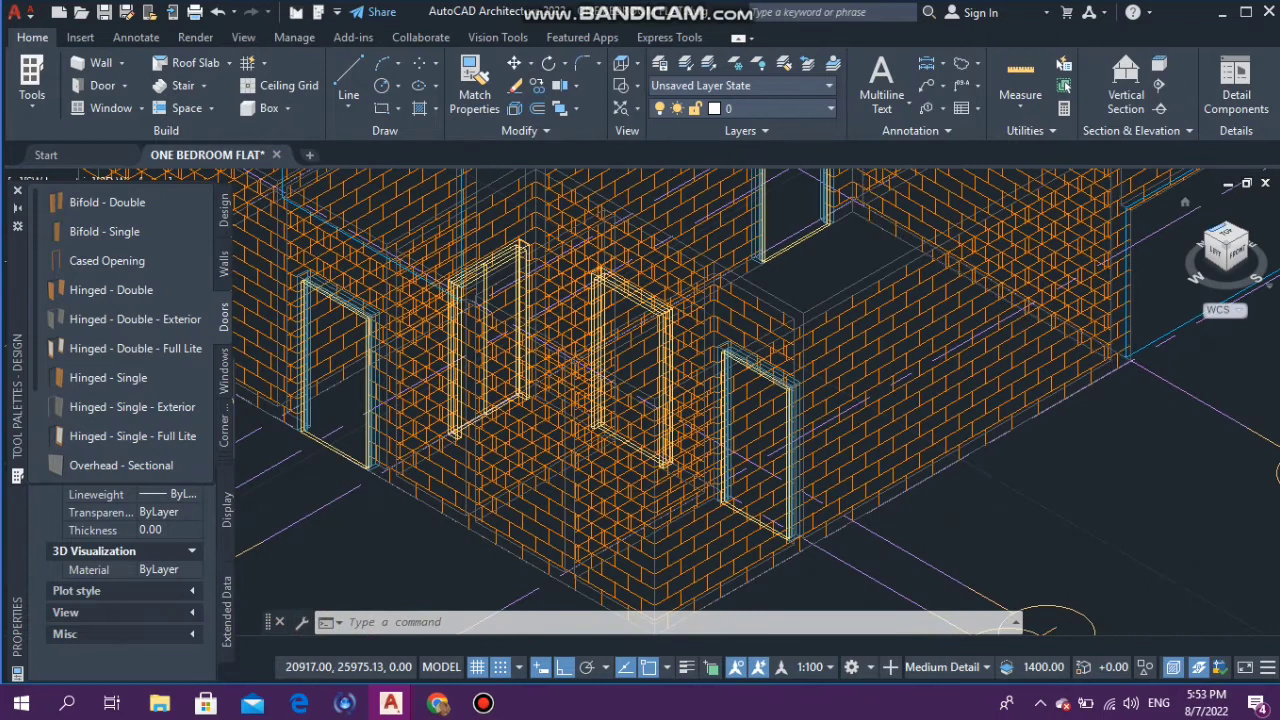
scroll(640, 400, "down", 2)
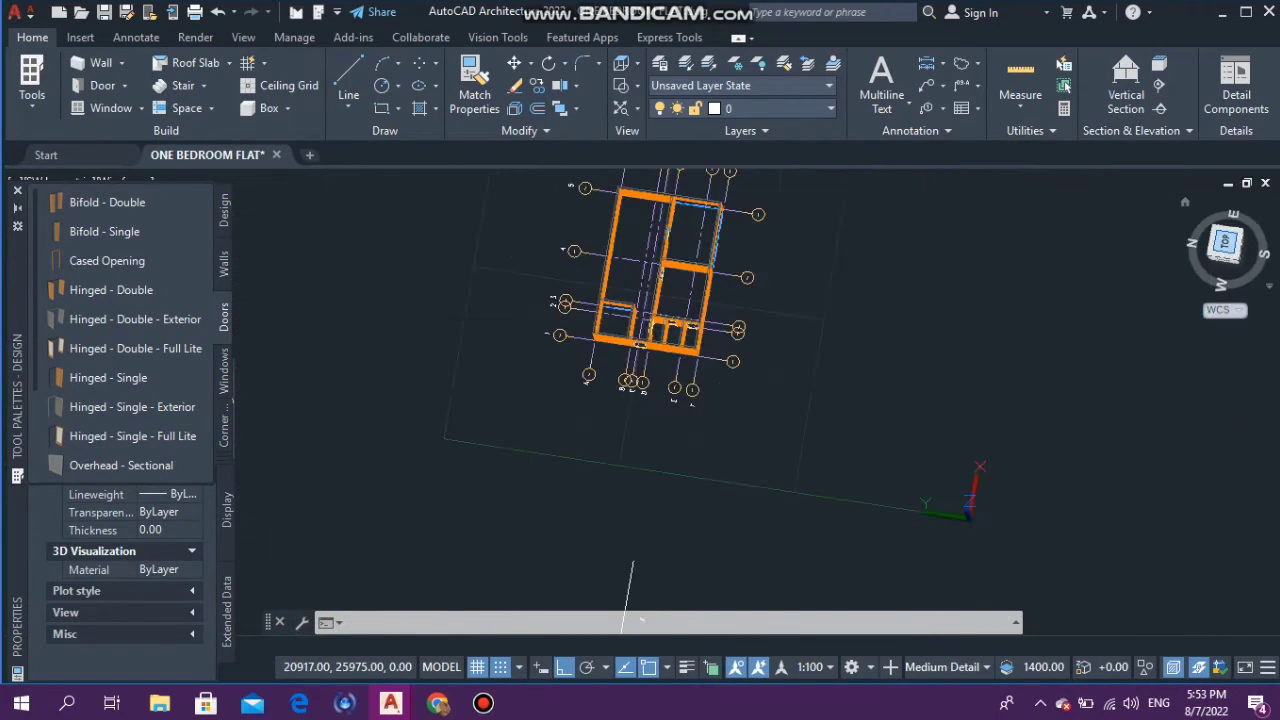
scroll(640, 300, "up", 5)
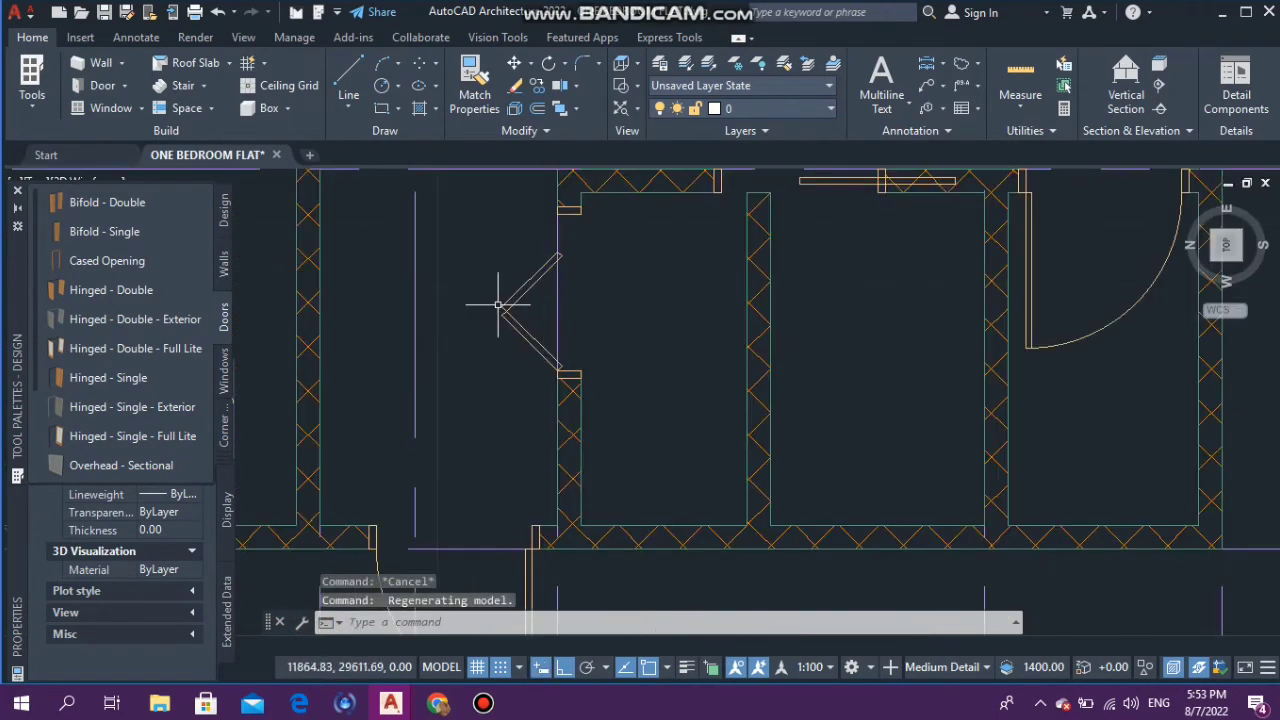
Step: Delete the single bifold door and abandon an early door placement on the wall
left_click(520, 337)
left_click(523, 366)
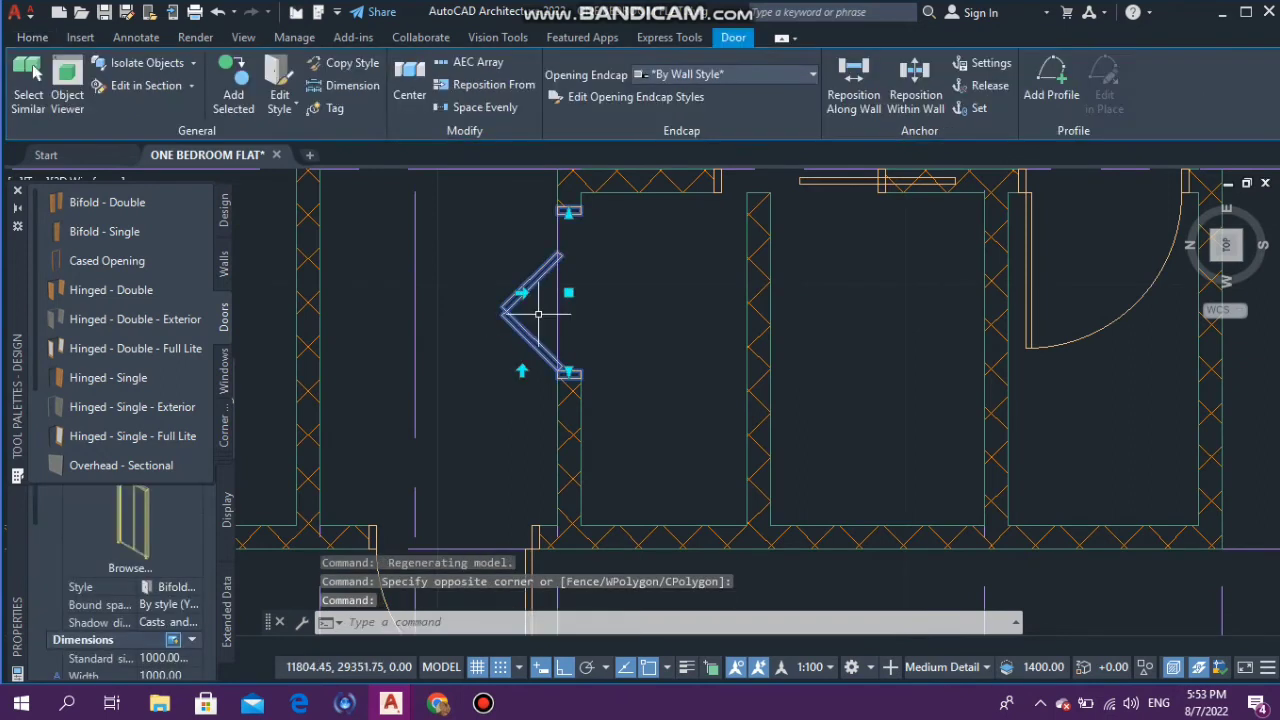
key("Delete")
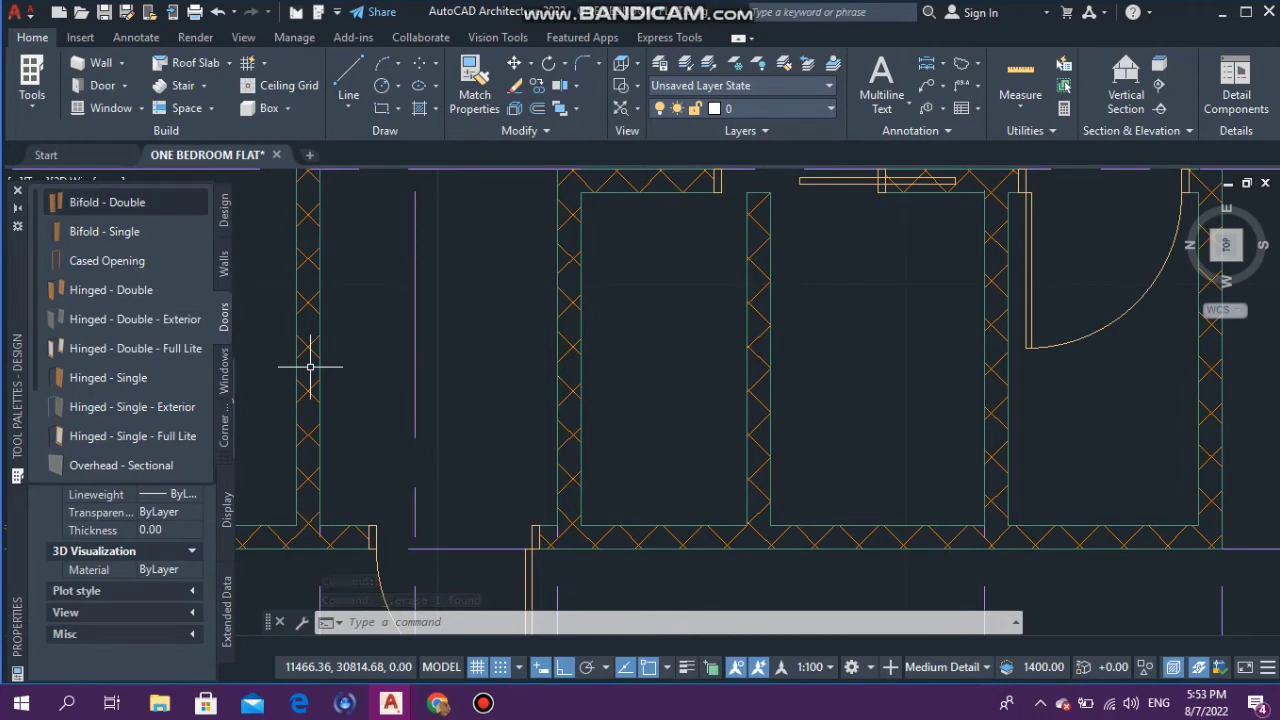
left_click(567, 349)
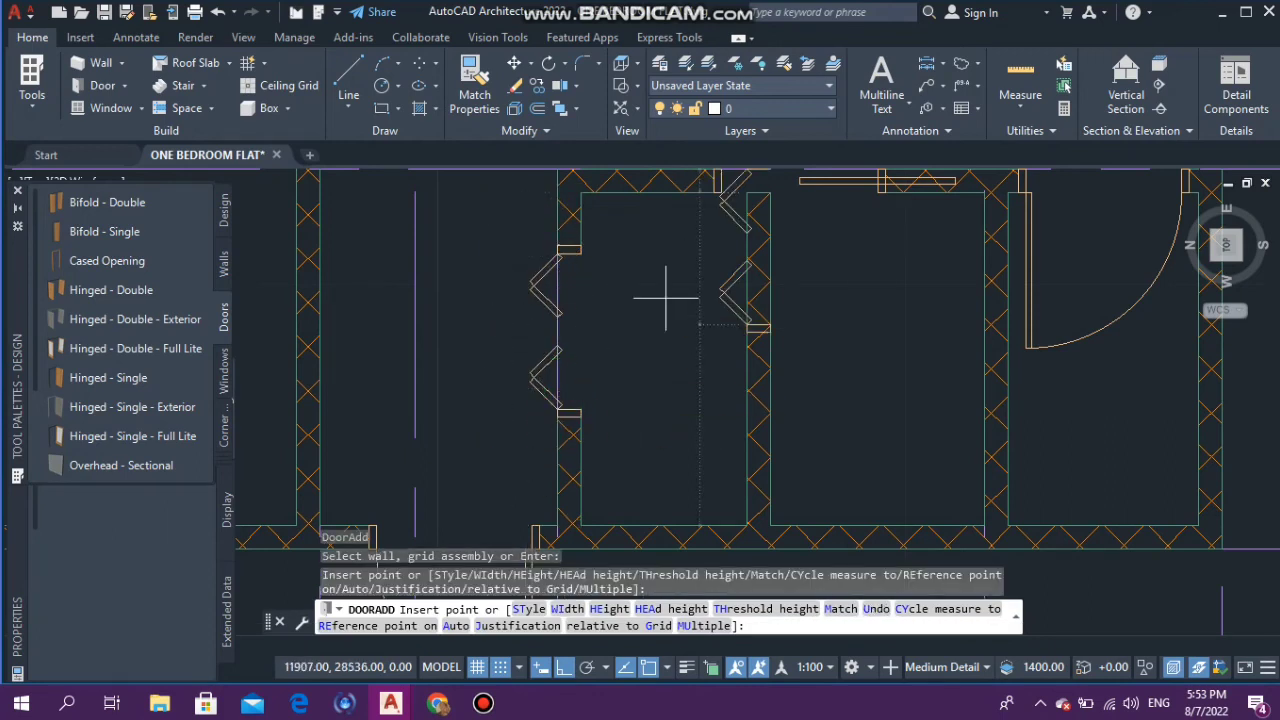
key("Escape")
Step: Delete the double bifold door from the left wall and pick that wall for a Pocket - Single door
scroll(602, 288, "down", 4)
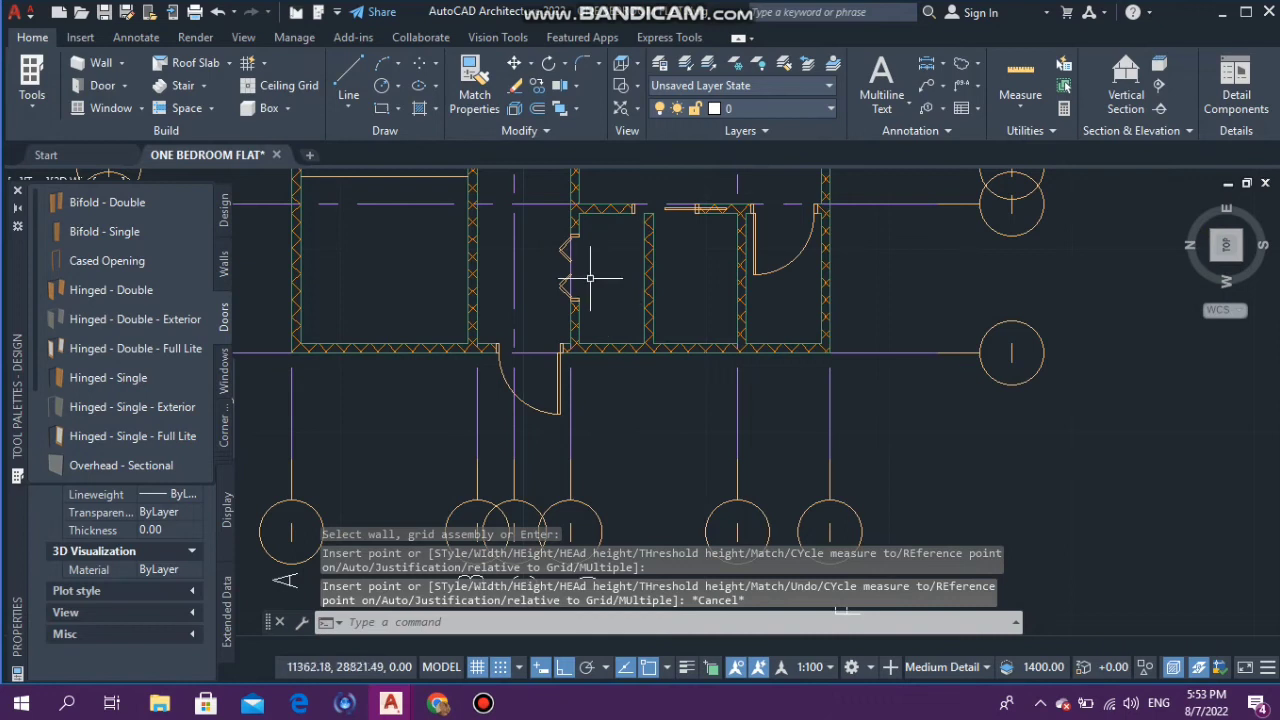
left_click(563, 252)
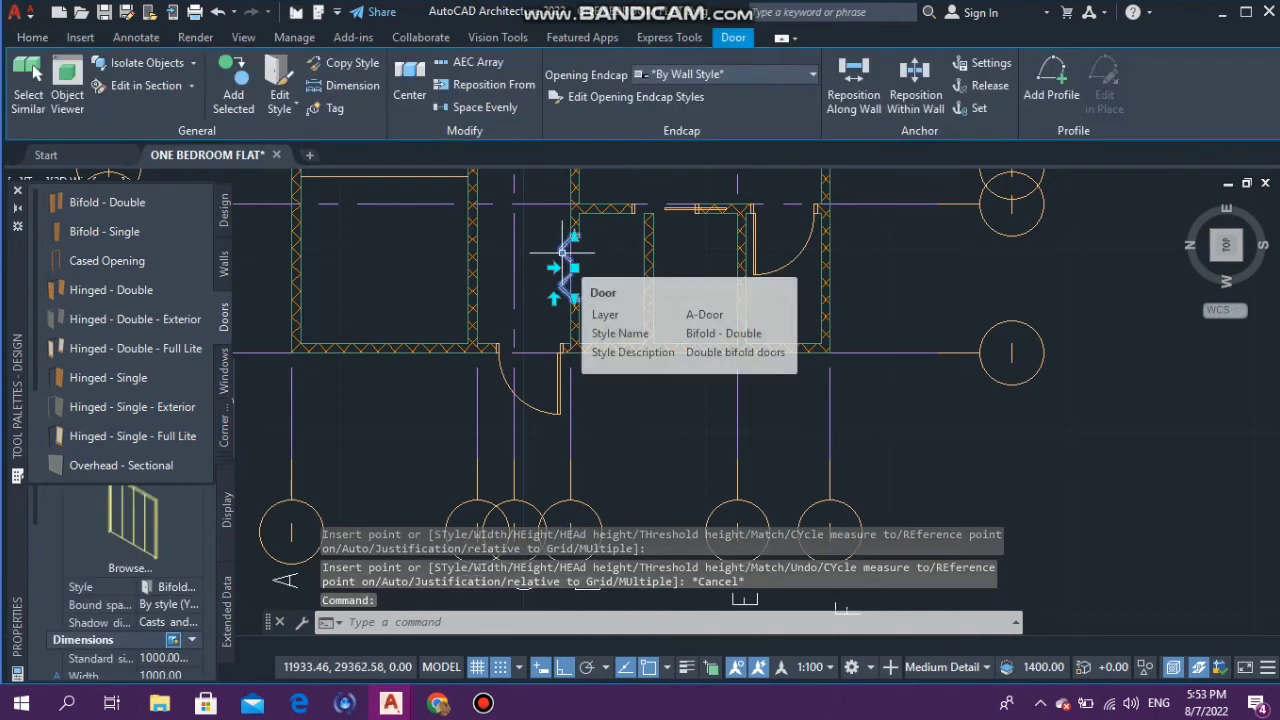
key("Delete")
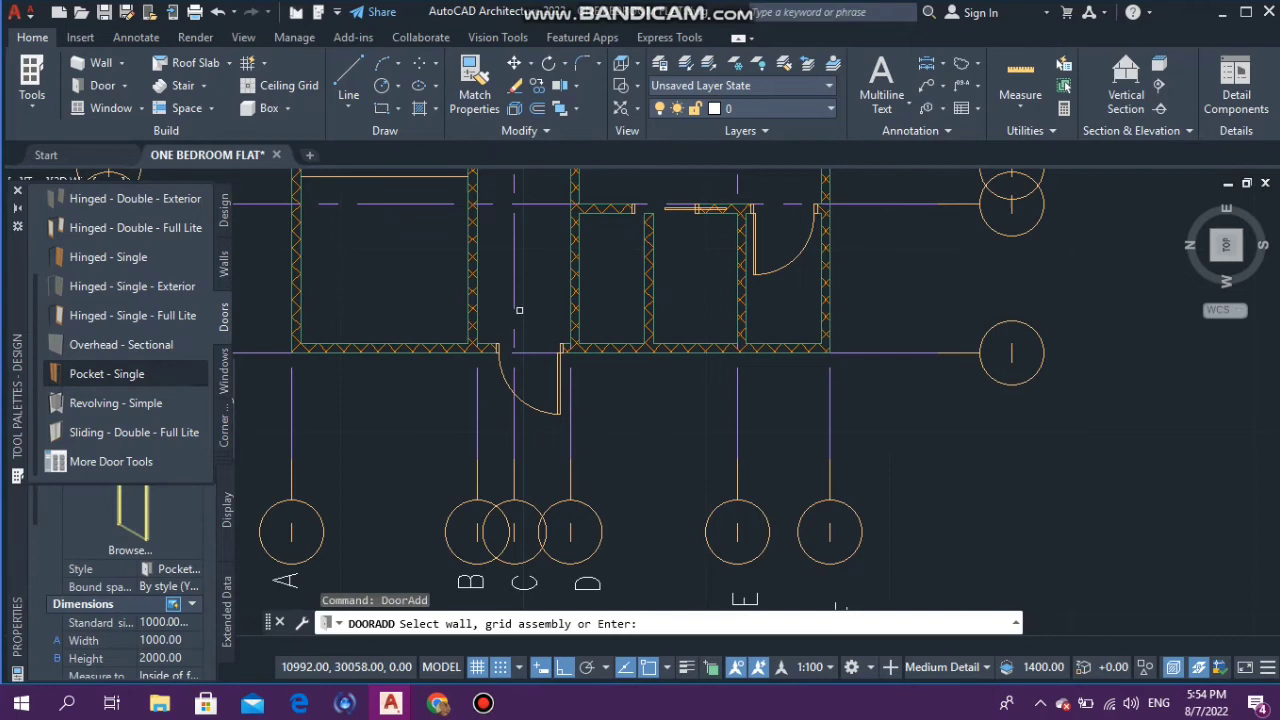
left_click(573, 299)
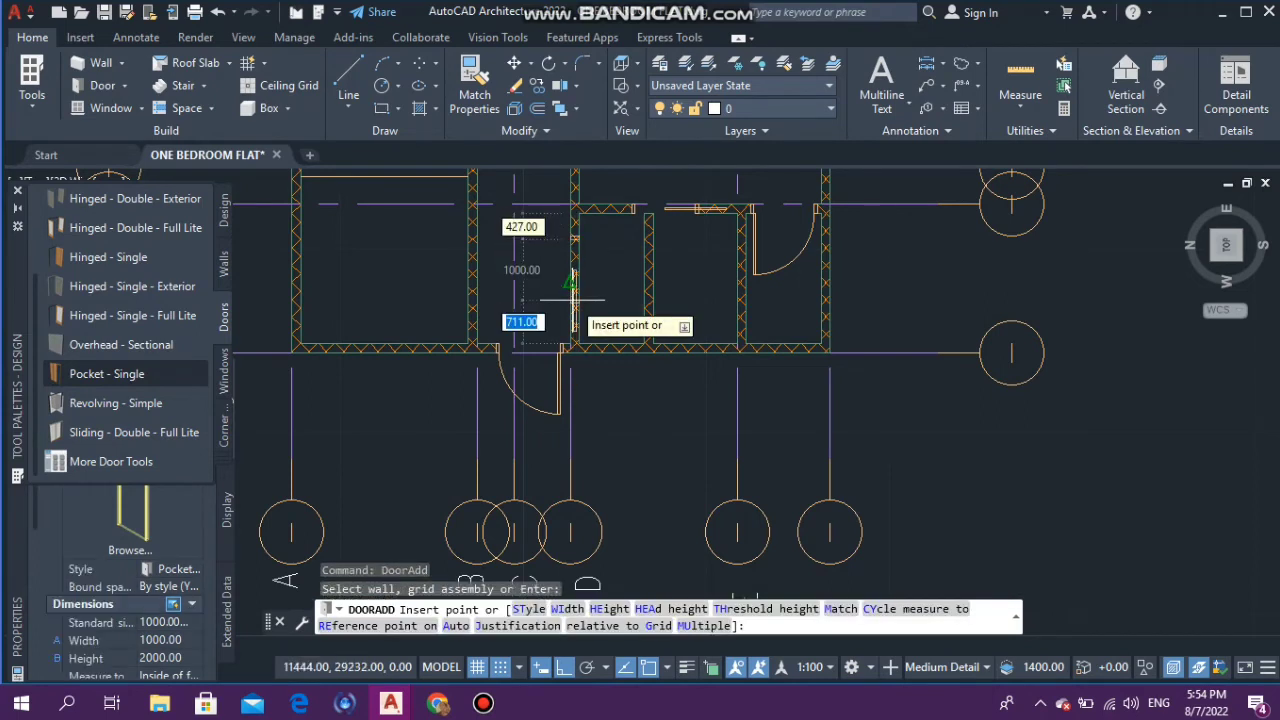
Step: Insert the Pocket - Single door into the small room's vertical wall and check it
left_click(573, 290)
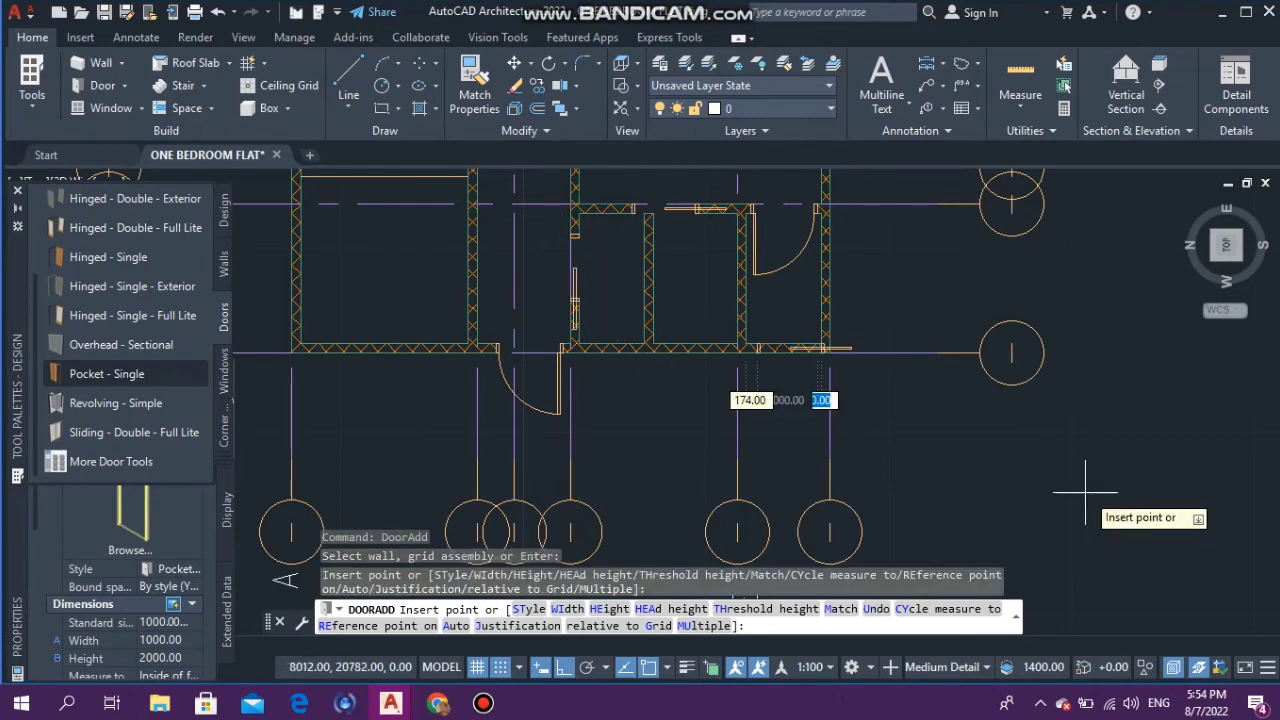
key("Escape")
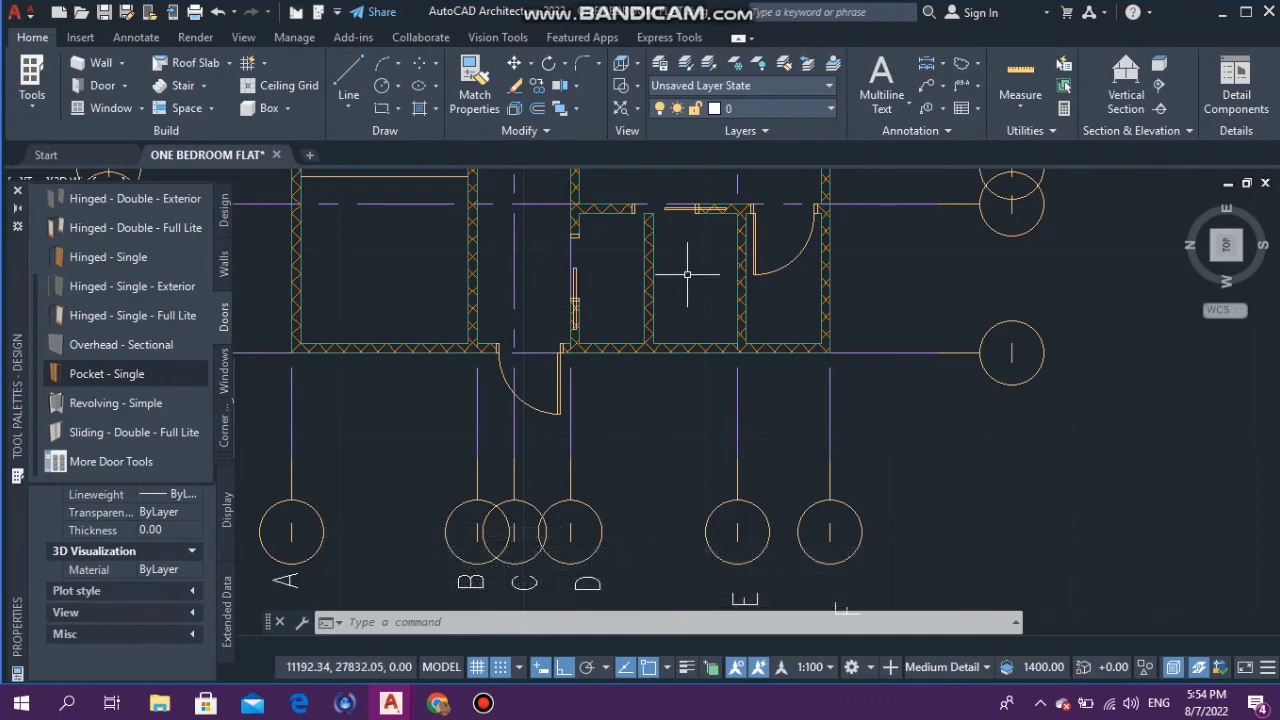
middle_click_drag(686, 271, 681, 309)
scroll(640, 298, "up", 2)
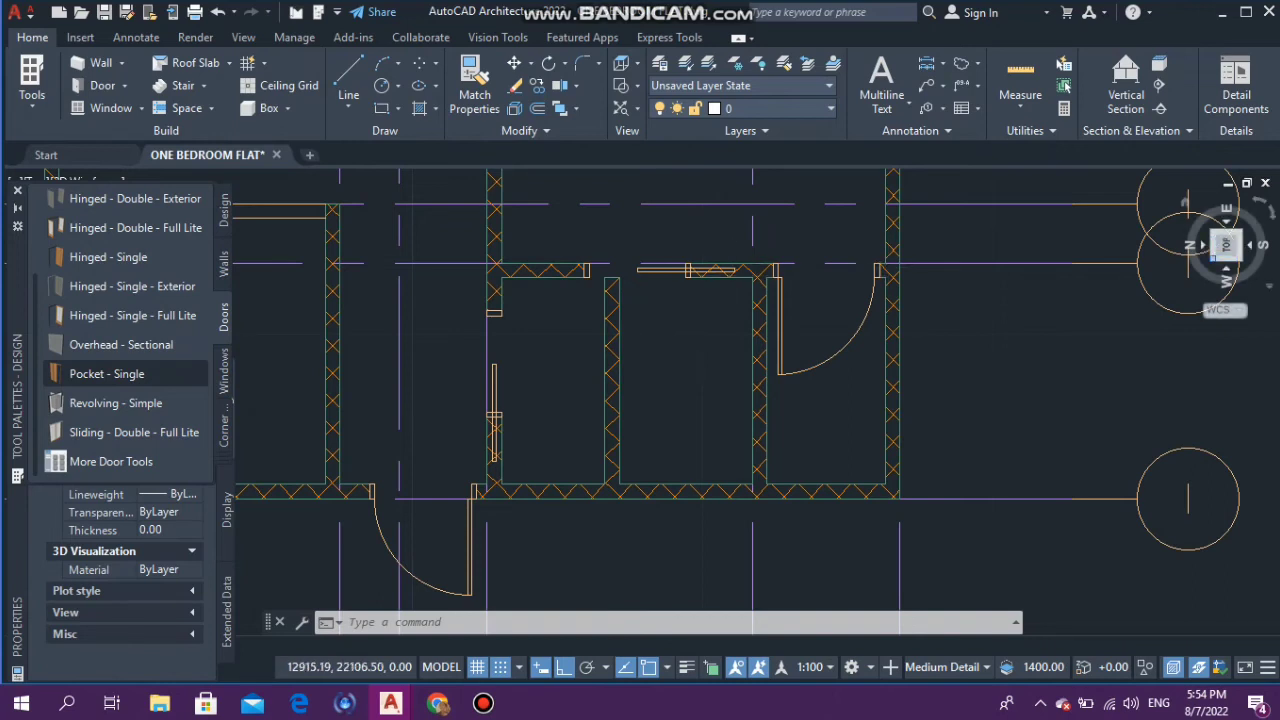
left_click(1214, 258)
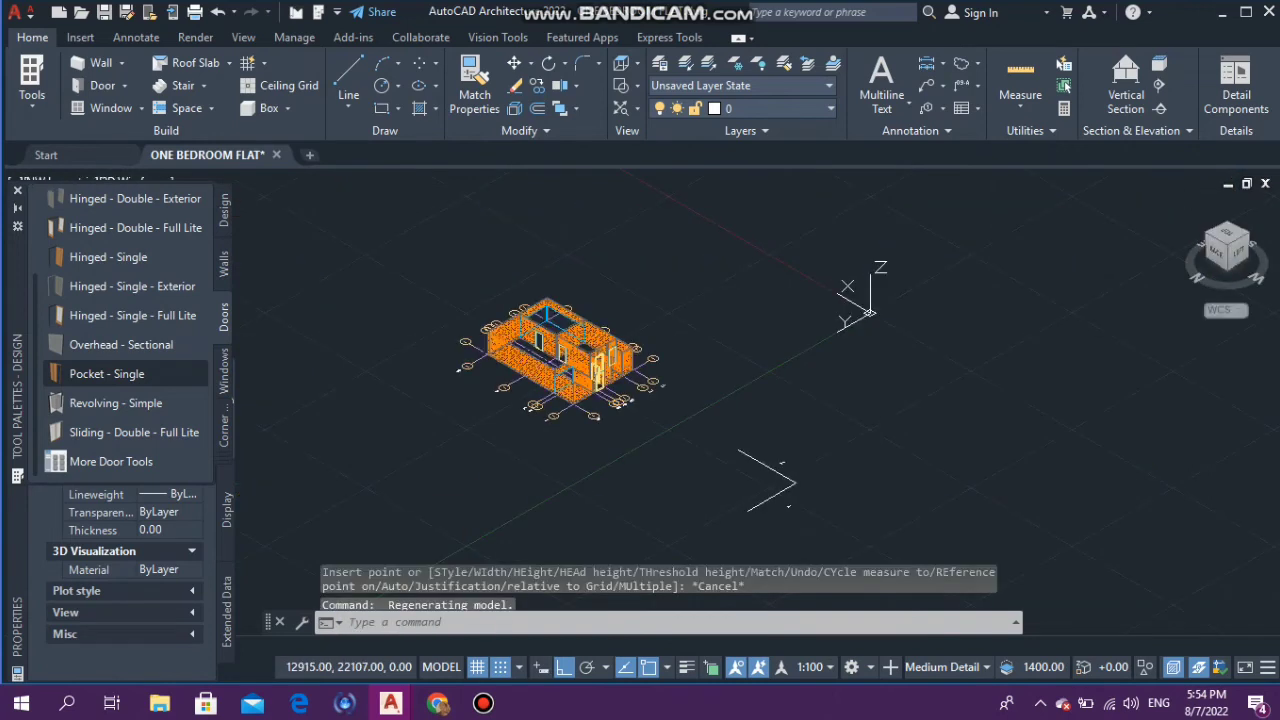
scroll(600, 360, "up", 6)
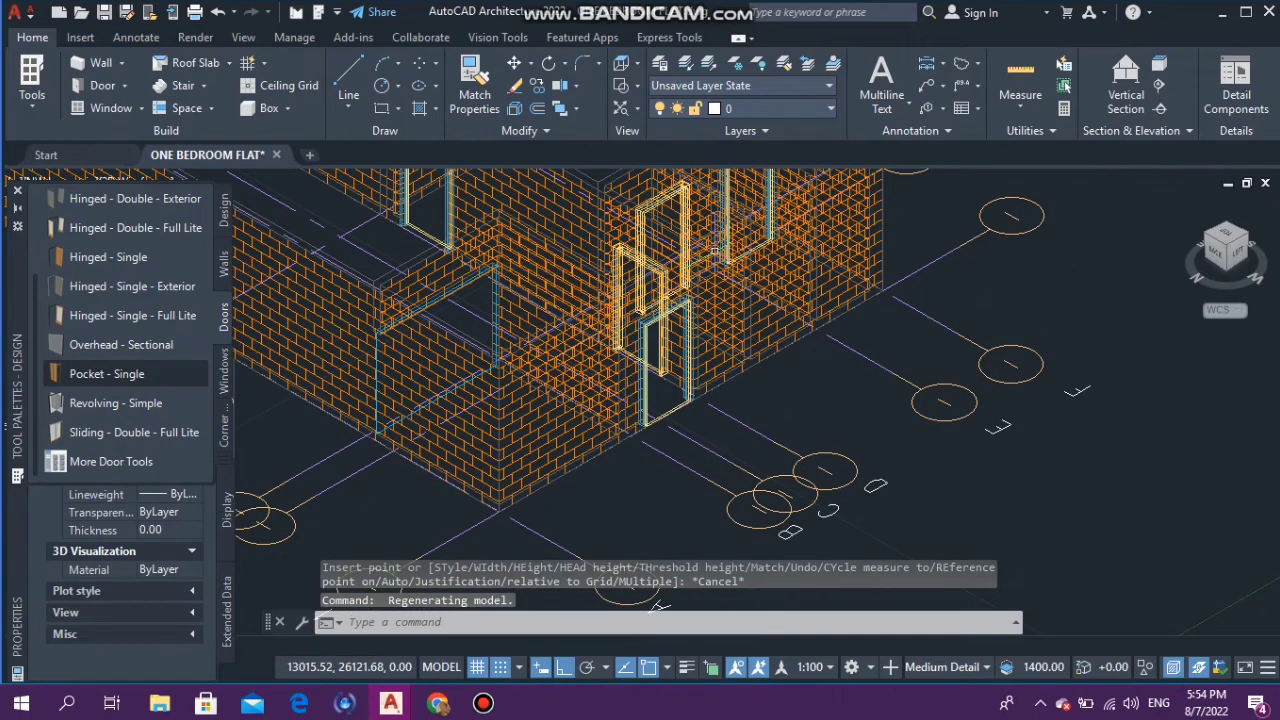
scroll(620, 320, "down", 3)
scroll(583, 296, "up", 6)
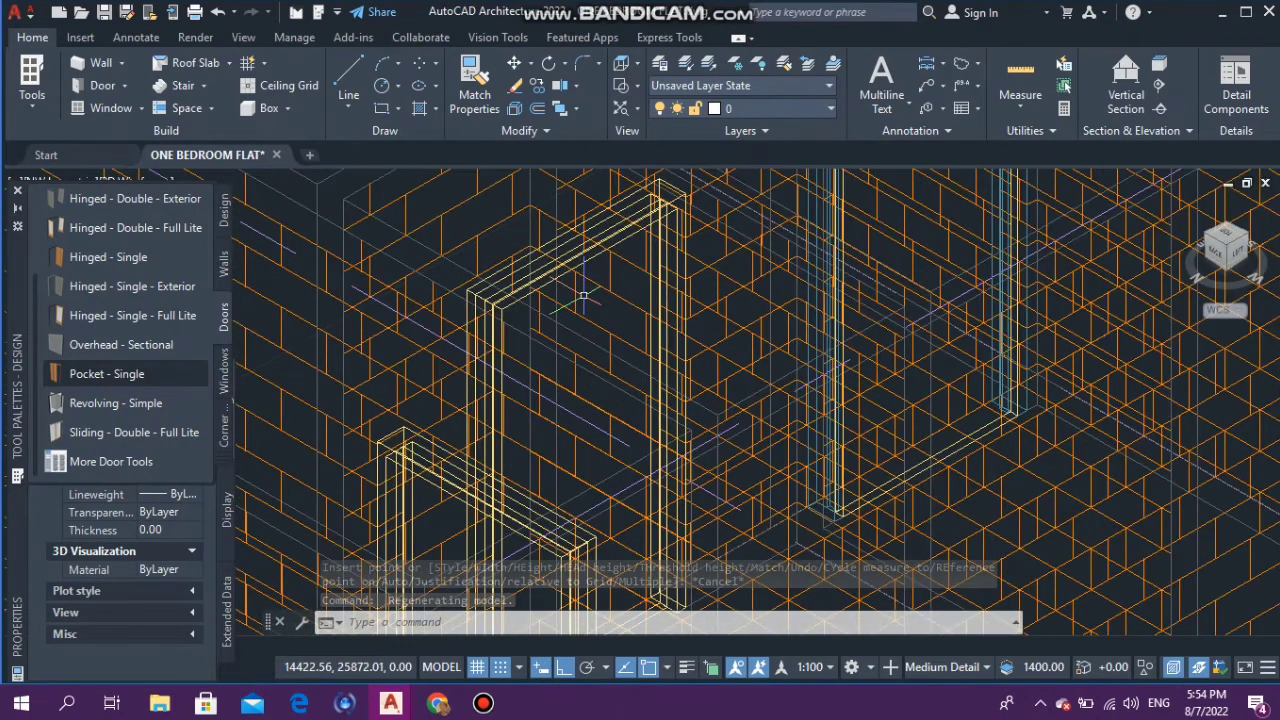
scroll(583, 296, "down", 5)
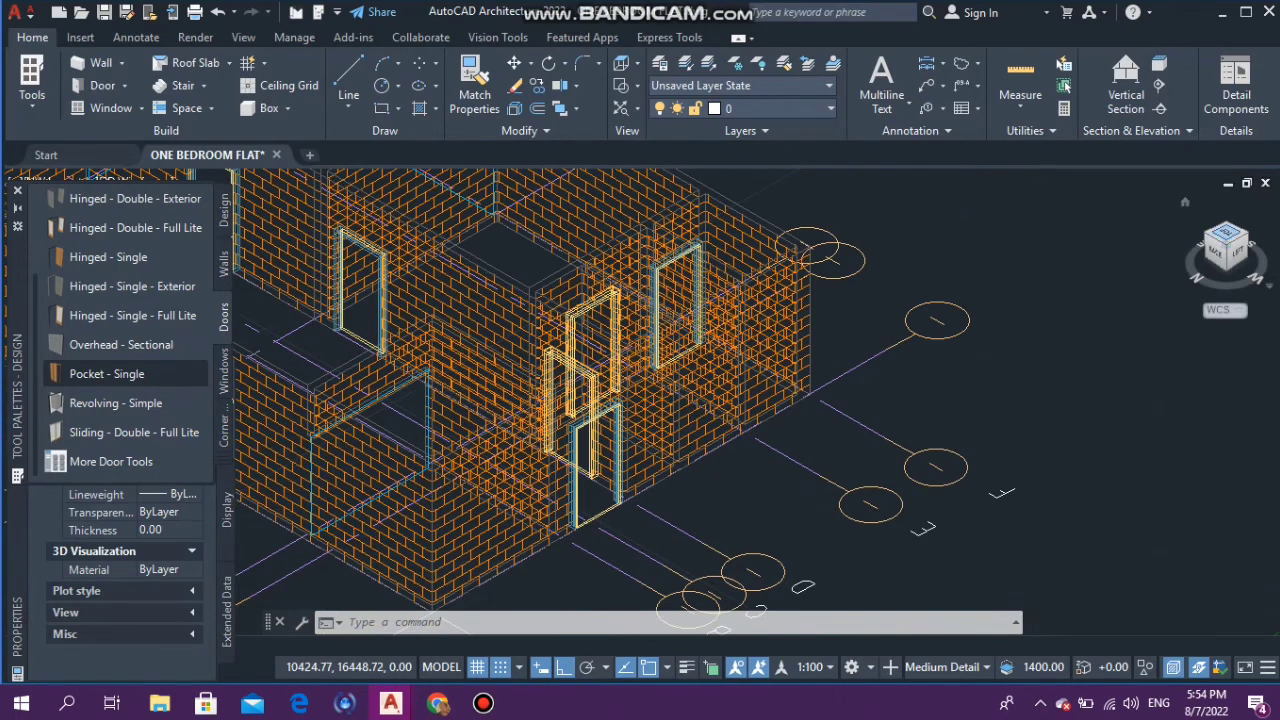
left_click(1226, 238)
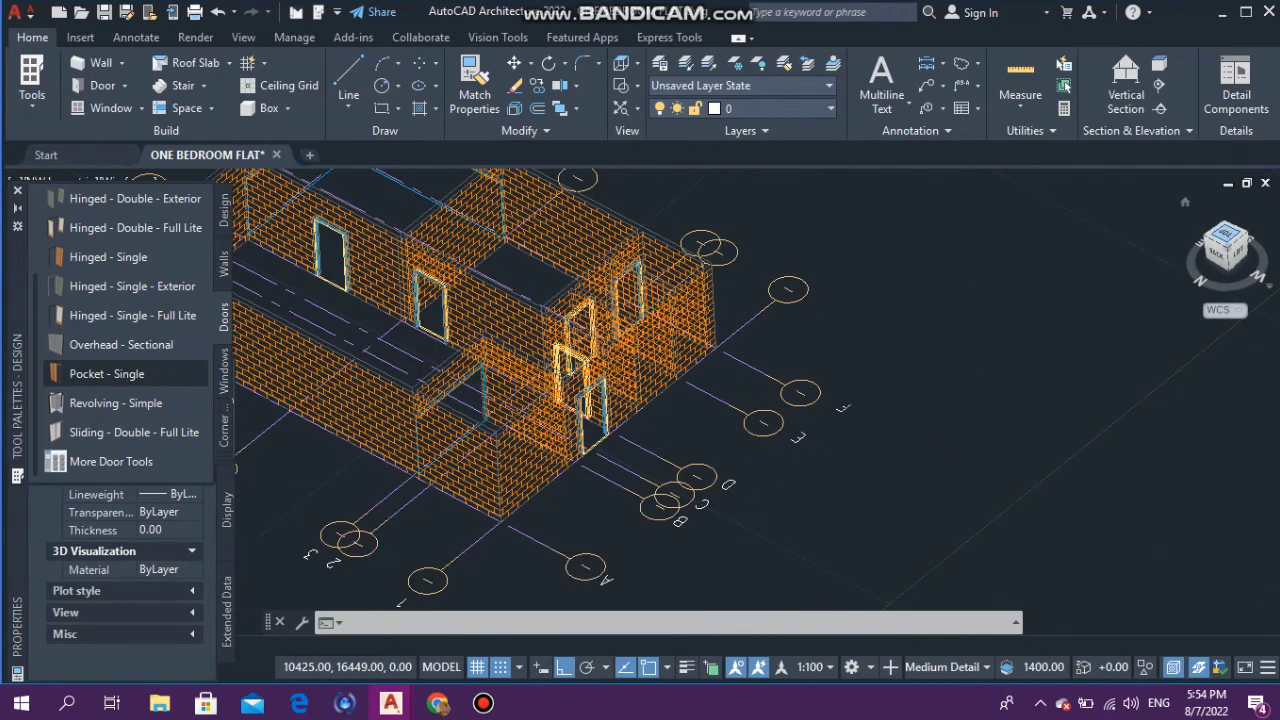
Step: Select the pocket door and drag its width grip down to 450
scroll(557, 314, "up", 3)
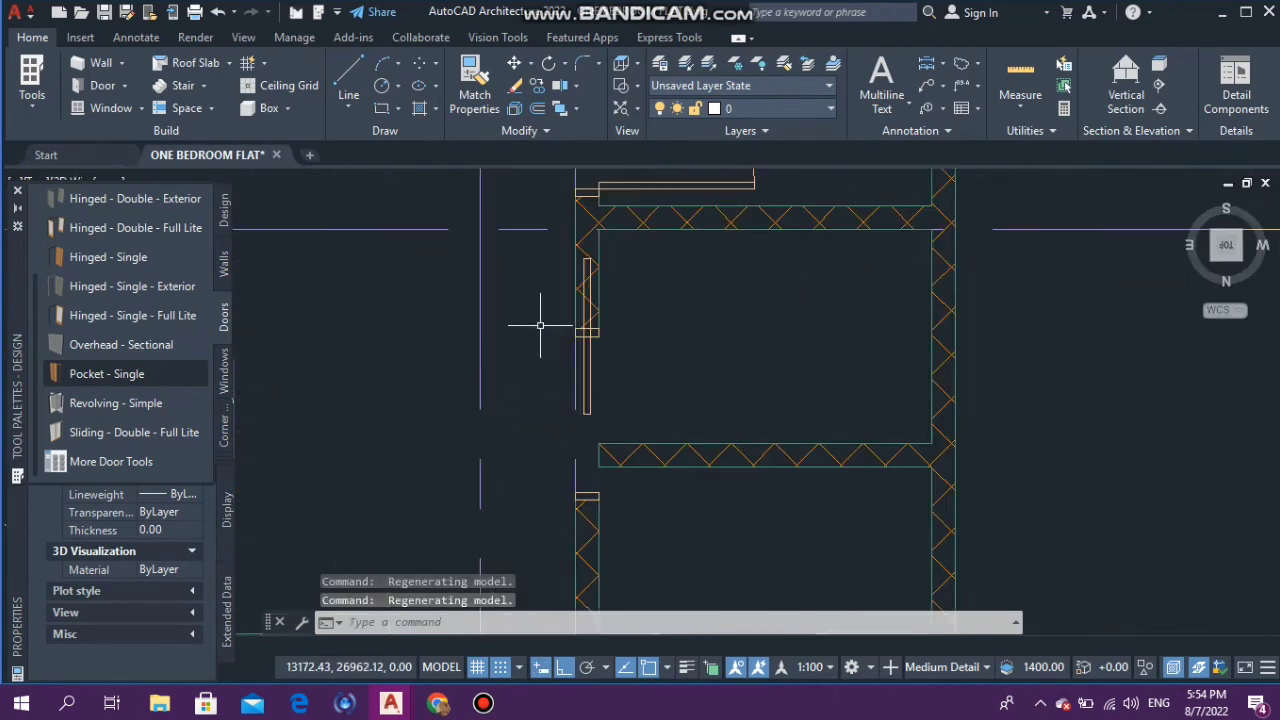
left_click(583, 363)
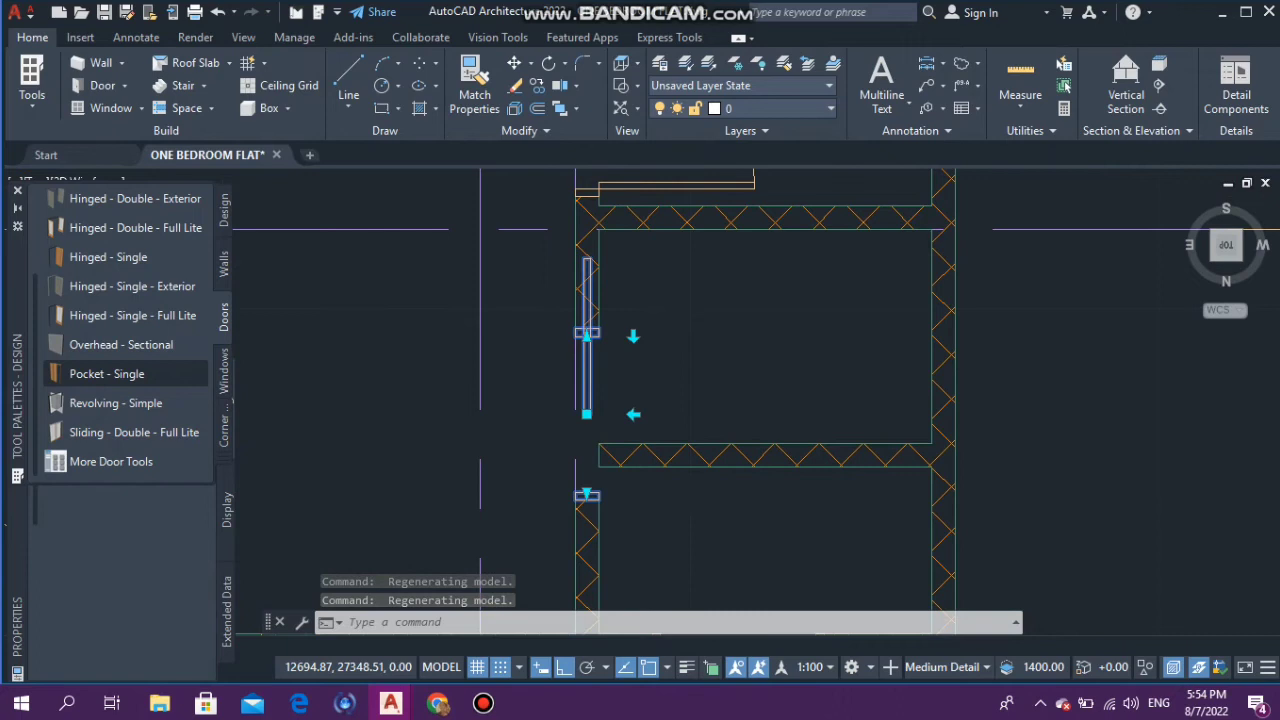
scroll(634, 341, "down", 2)
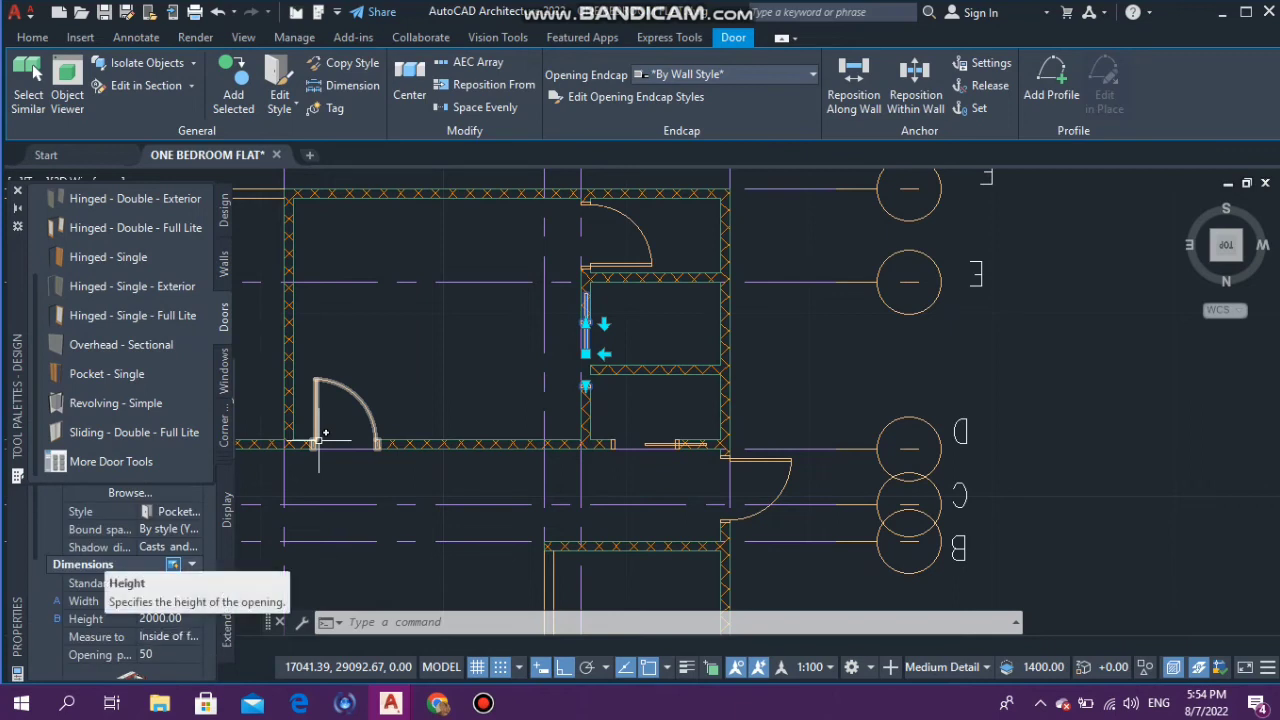
left_click(318, 440)
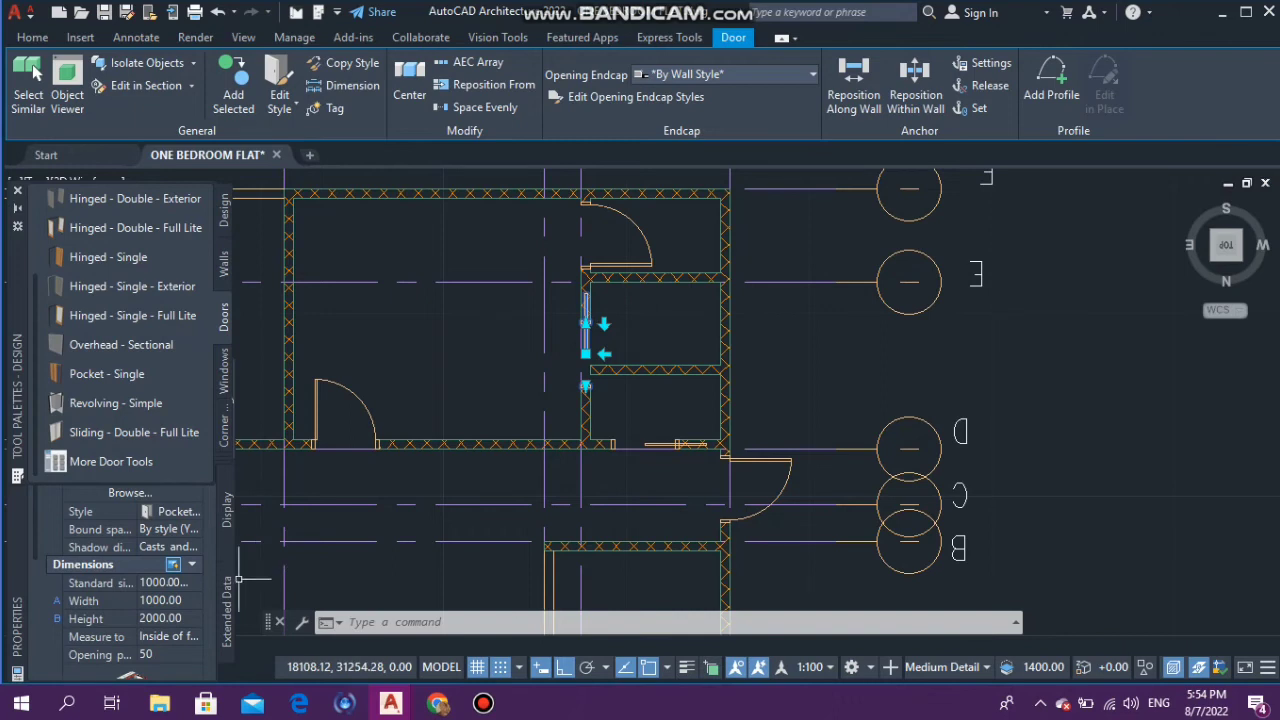
scroll(530, 362, "up", 2)
scroll(530, 362, "up", 1)
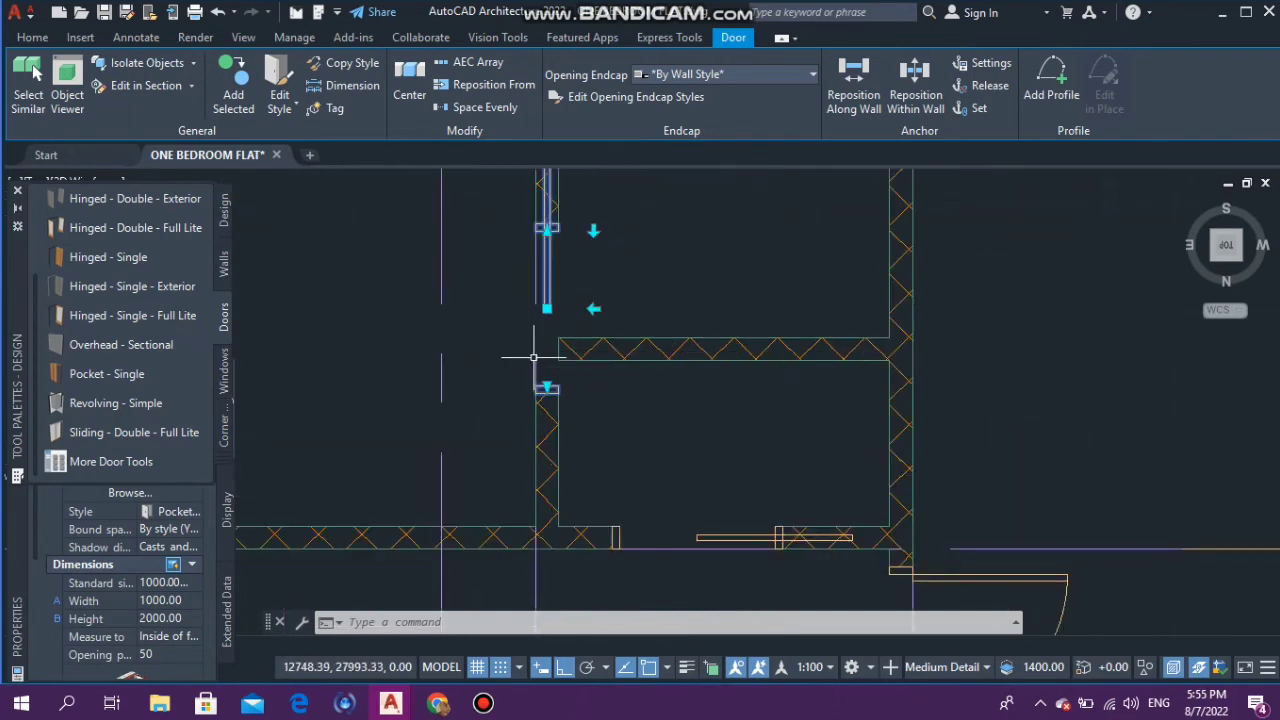
left_click(546, 385)
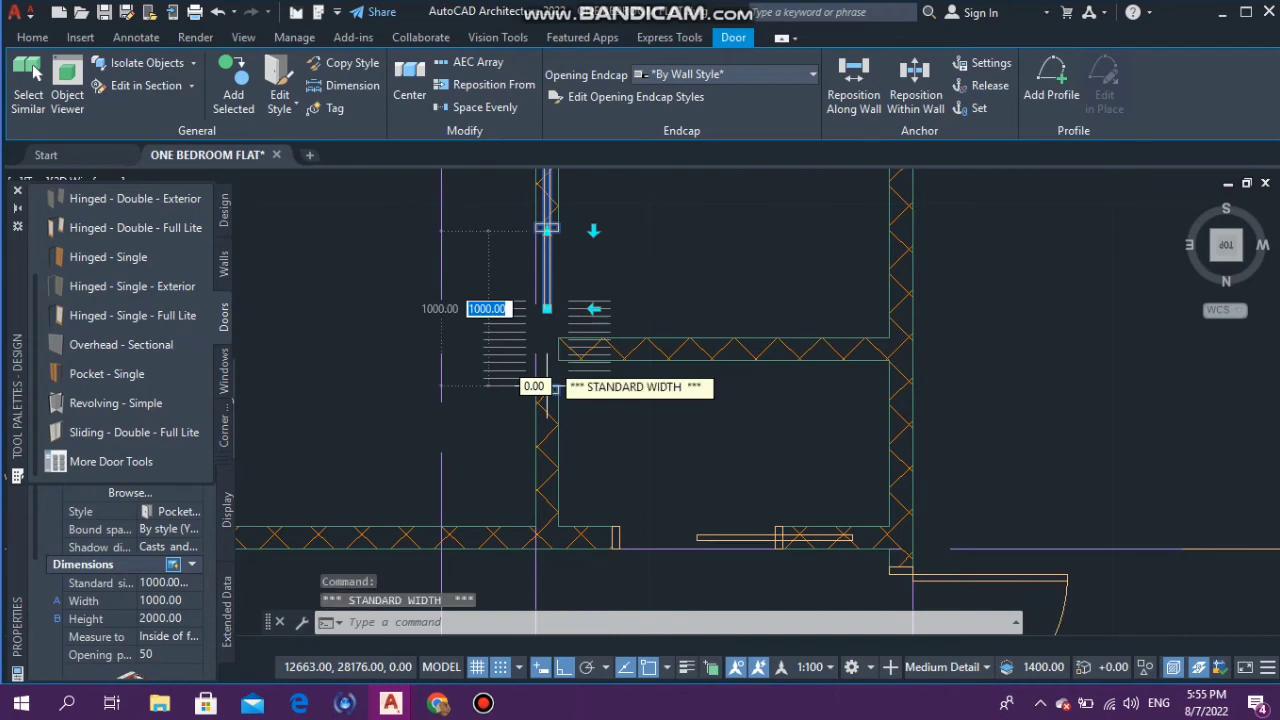
left_click(546, 300)
Step: Drag the width grip again to widen the pocket door to 650
scroll(505, 370, "down", 3)
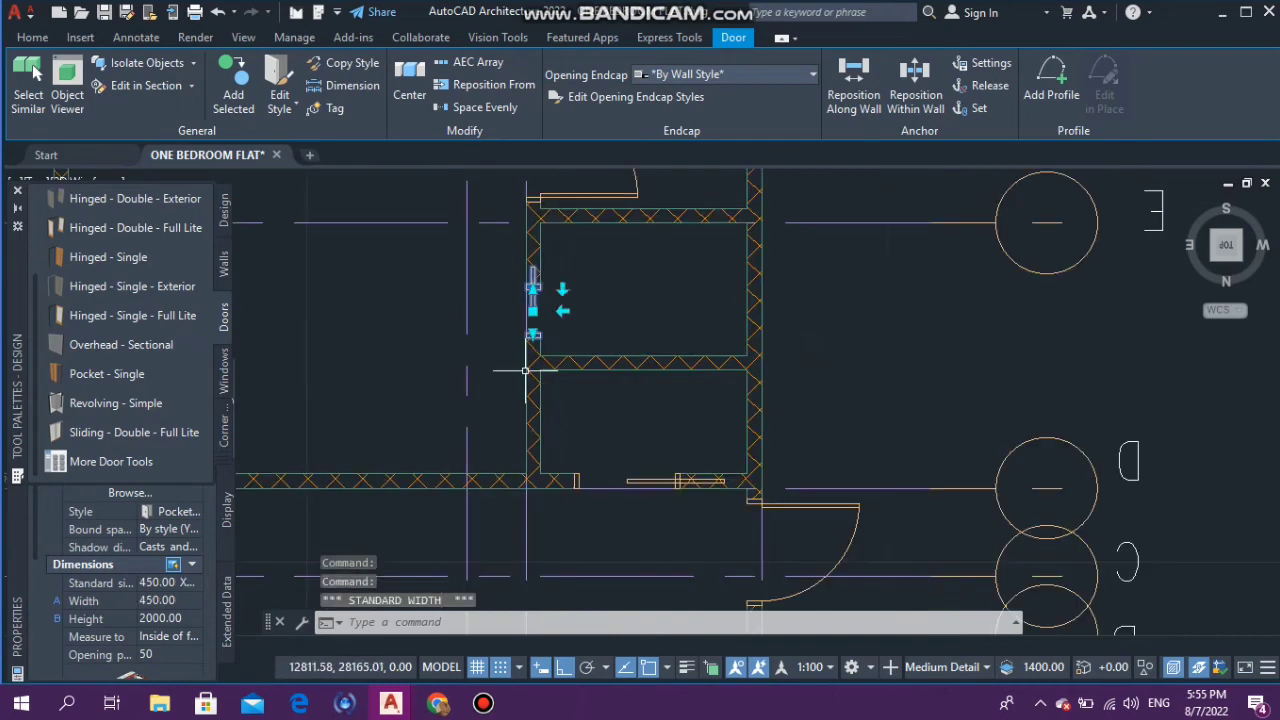
scroll(529, 309, "up", 3)
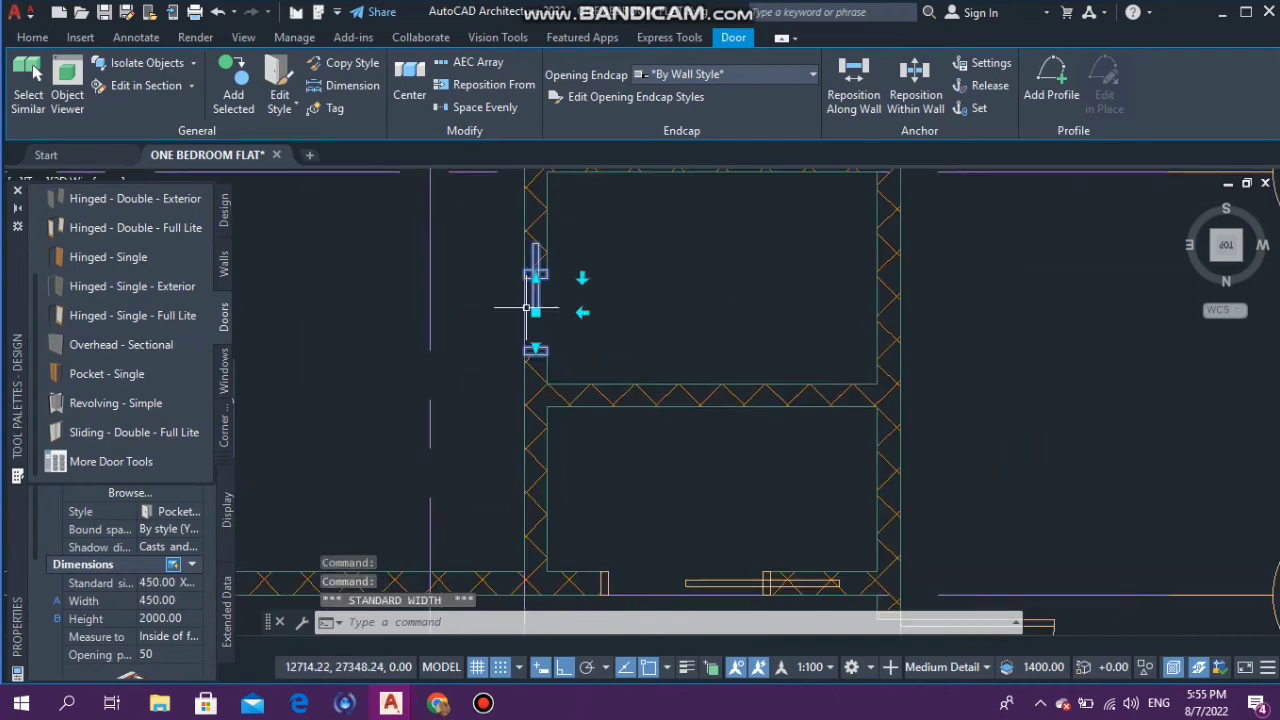
left_click(539, 258)
scroll(533, 307, "down", 3)
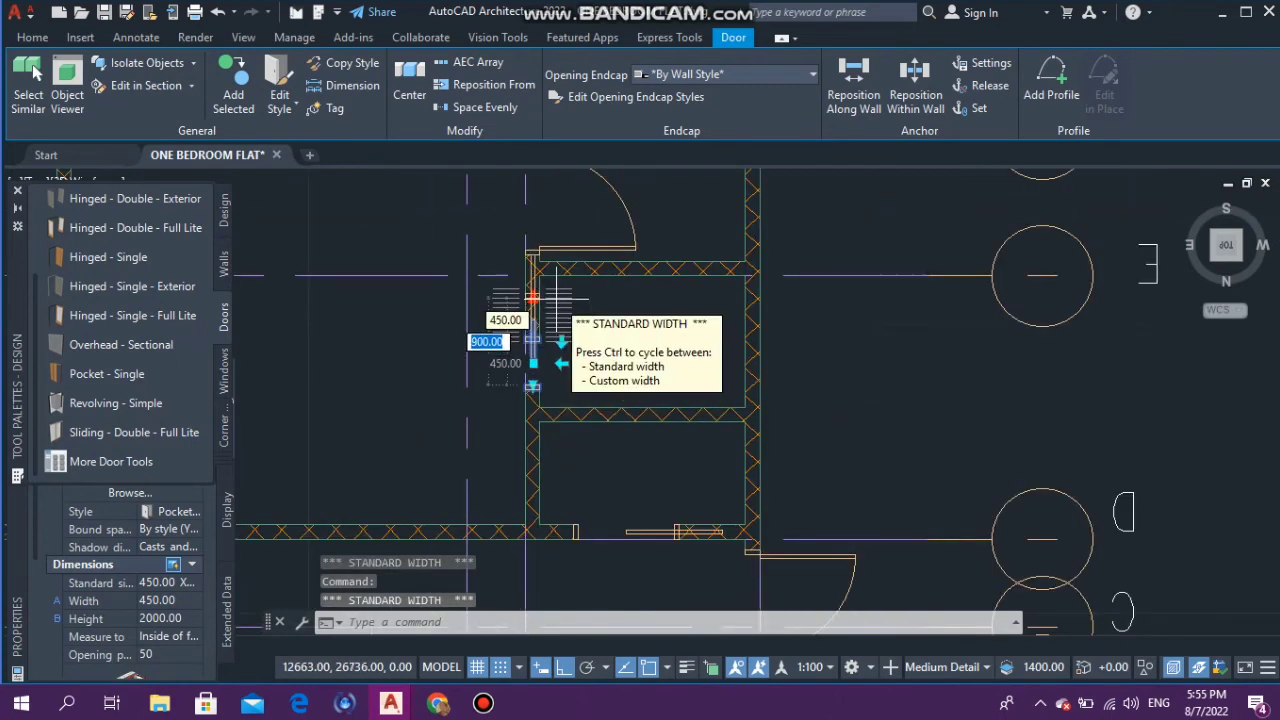
left_click(543, 340)
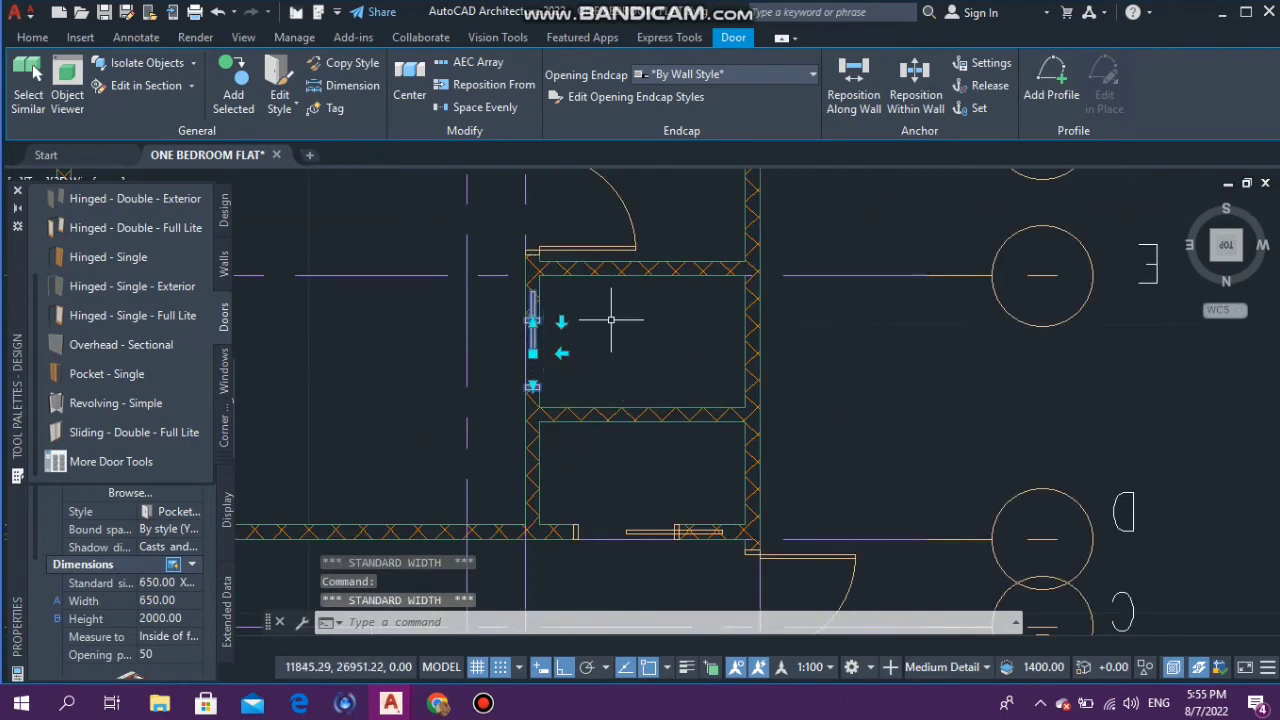
key("Escape")
key("Escape")
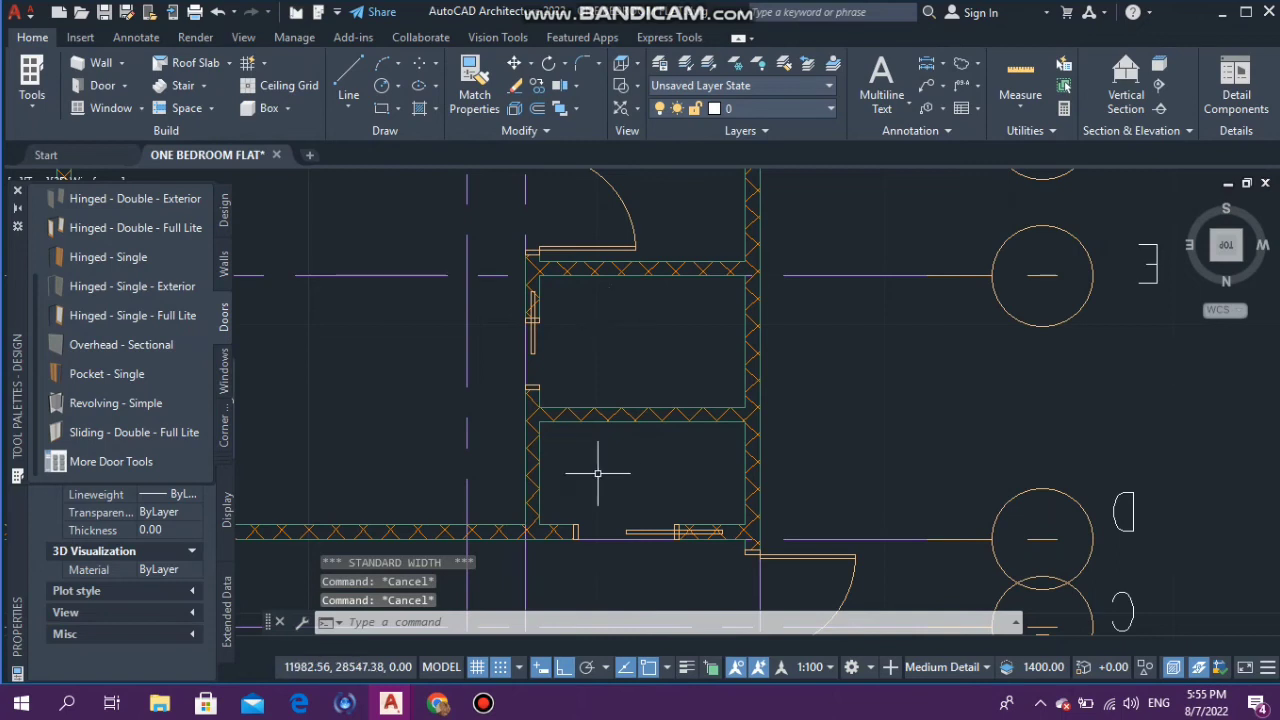
scroll(586, 466, "down", 5)
scroll(560, 420, "up", 5)
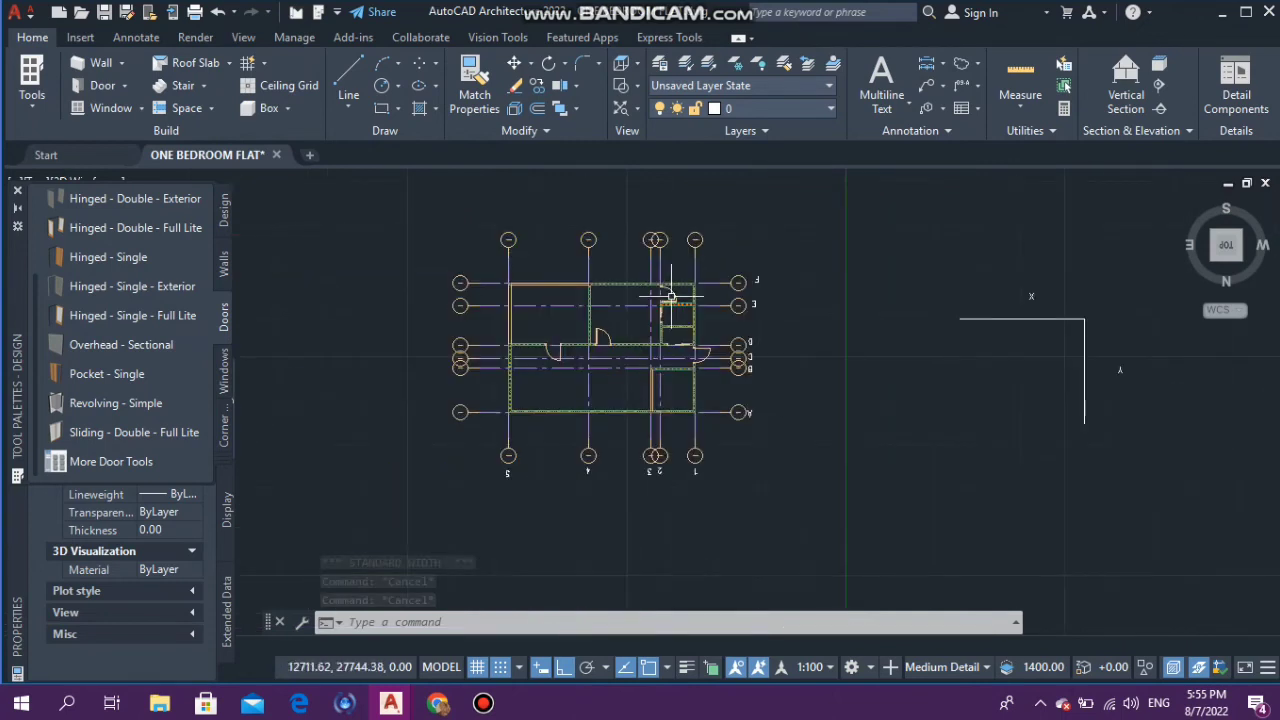
scroll(433, 335, "down", 2)
scroll(433, 335, "down", 5)
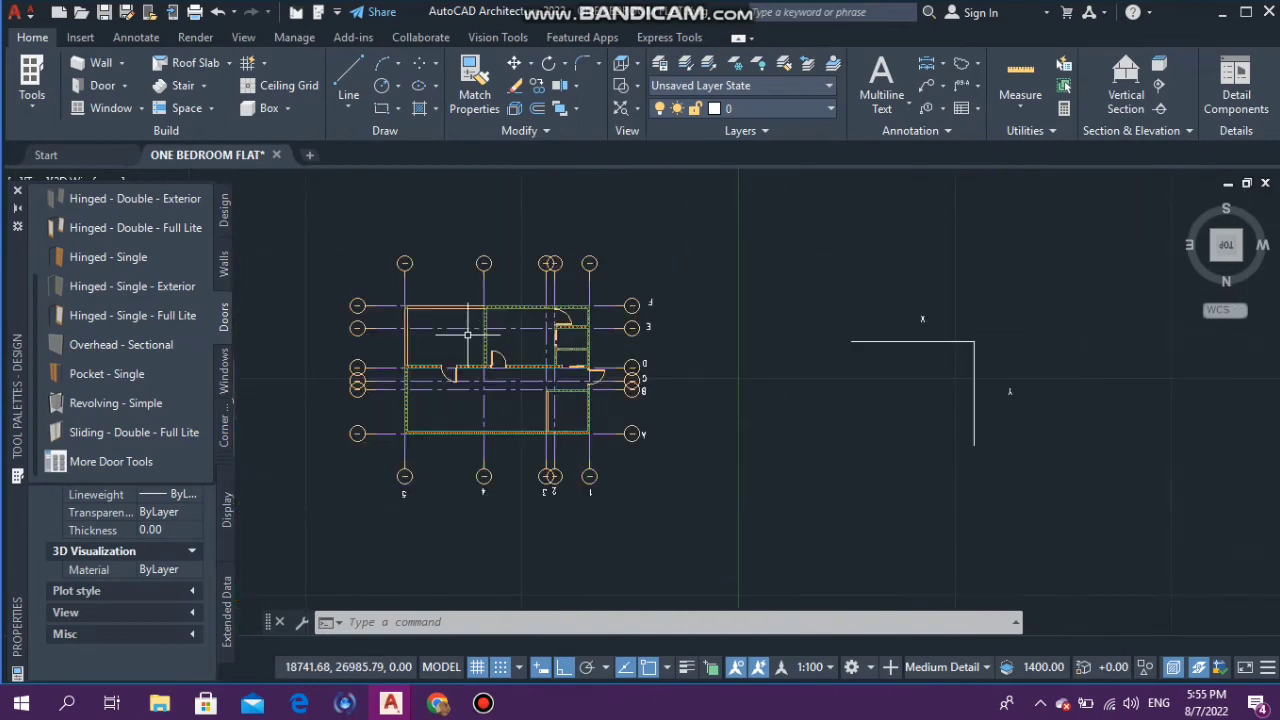
scroll(439, 350, "up", 1)
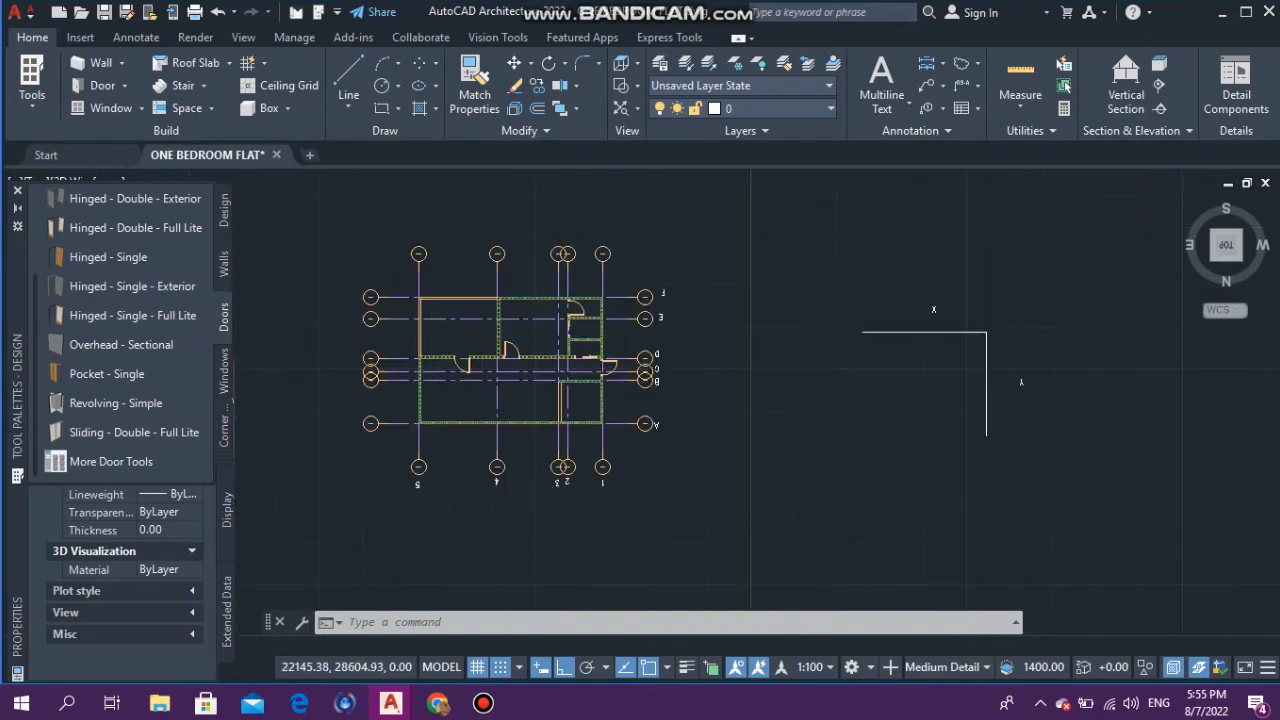
scroll(439, 350, "up", 2)
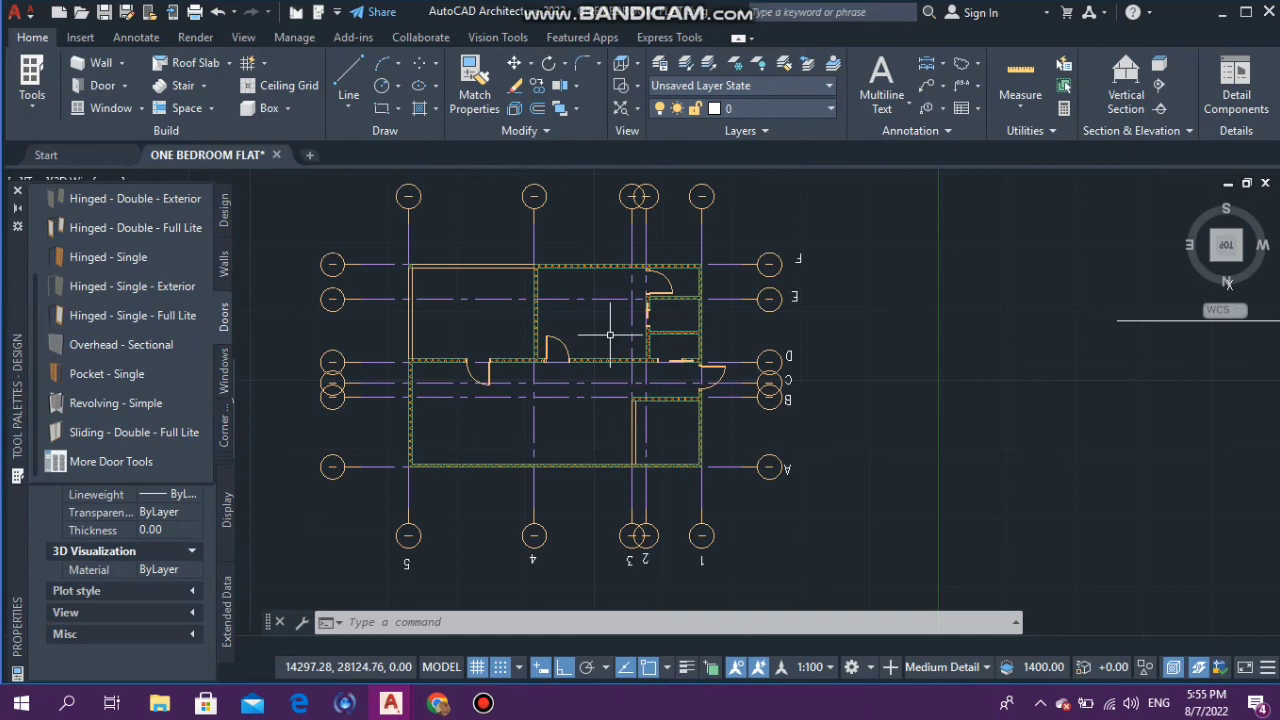
scroll(547, 332, "up", 2)
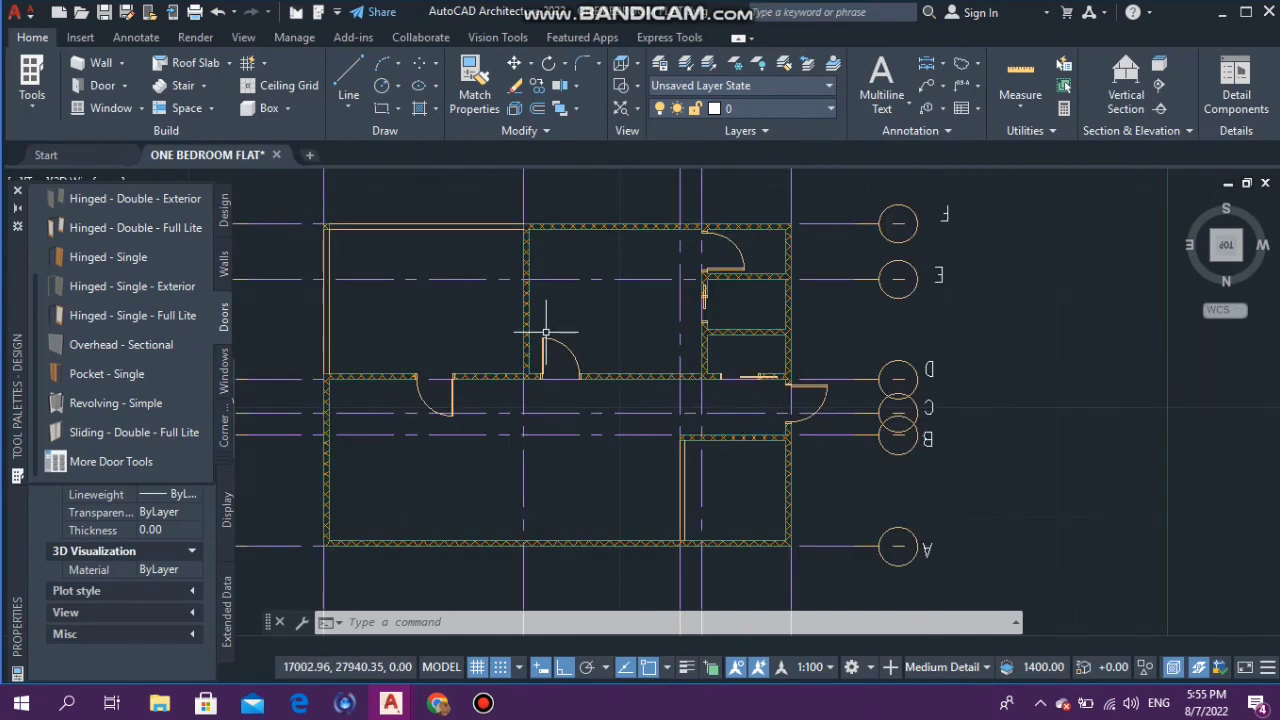
scroll(545, 332, "down", 2)
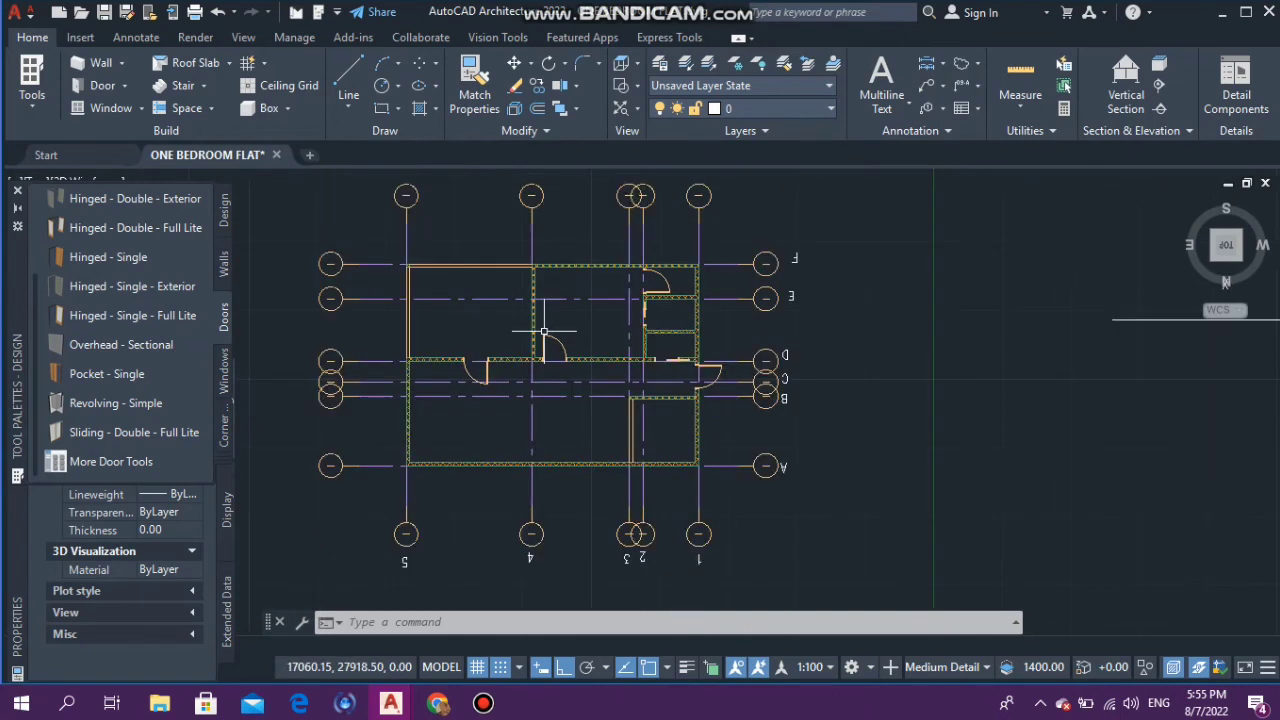
scroll(544, 331, "down", 2)
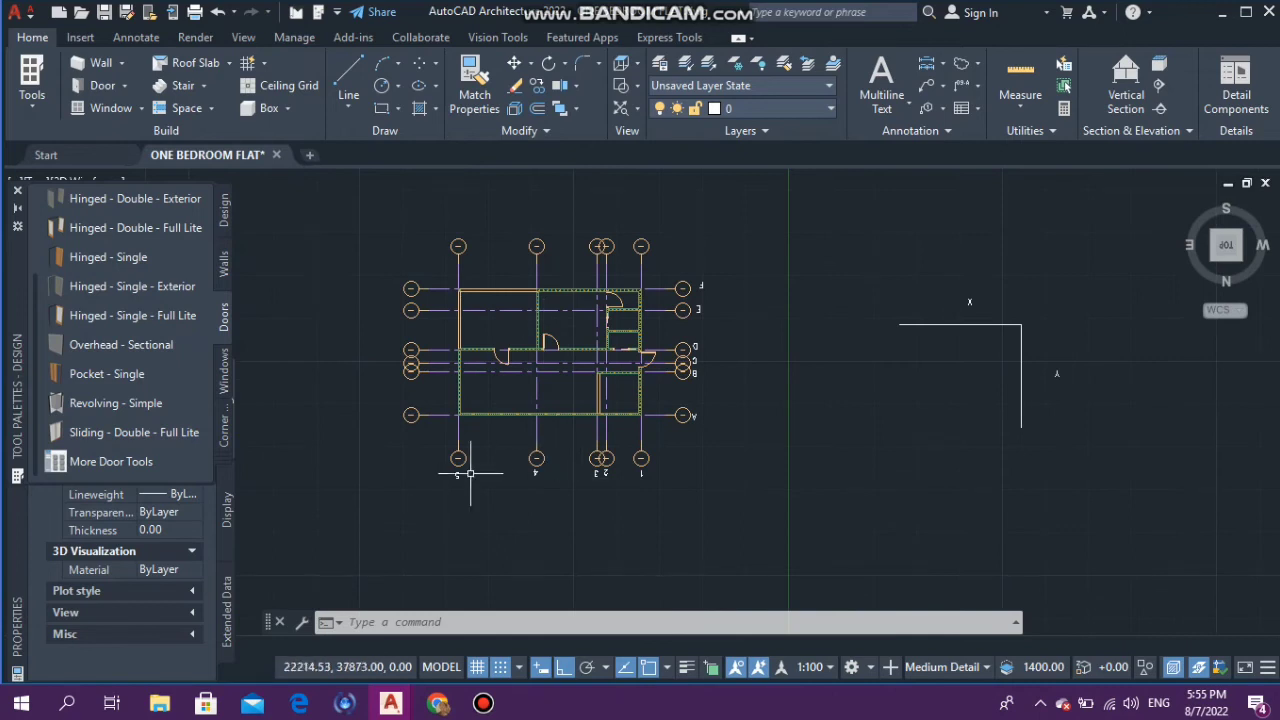
scroll(492, 438, "up", 2)
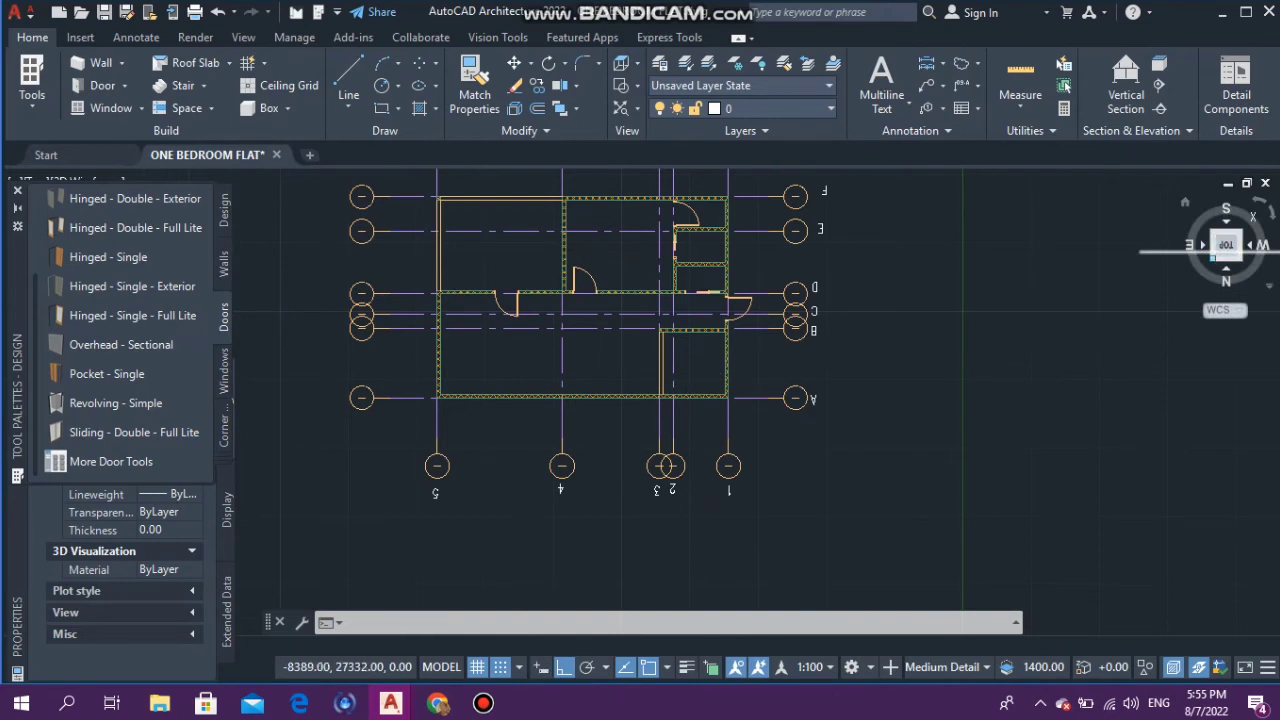
left_click(1238, 257)
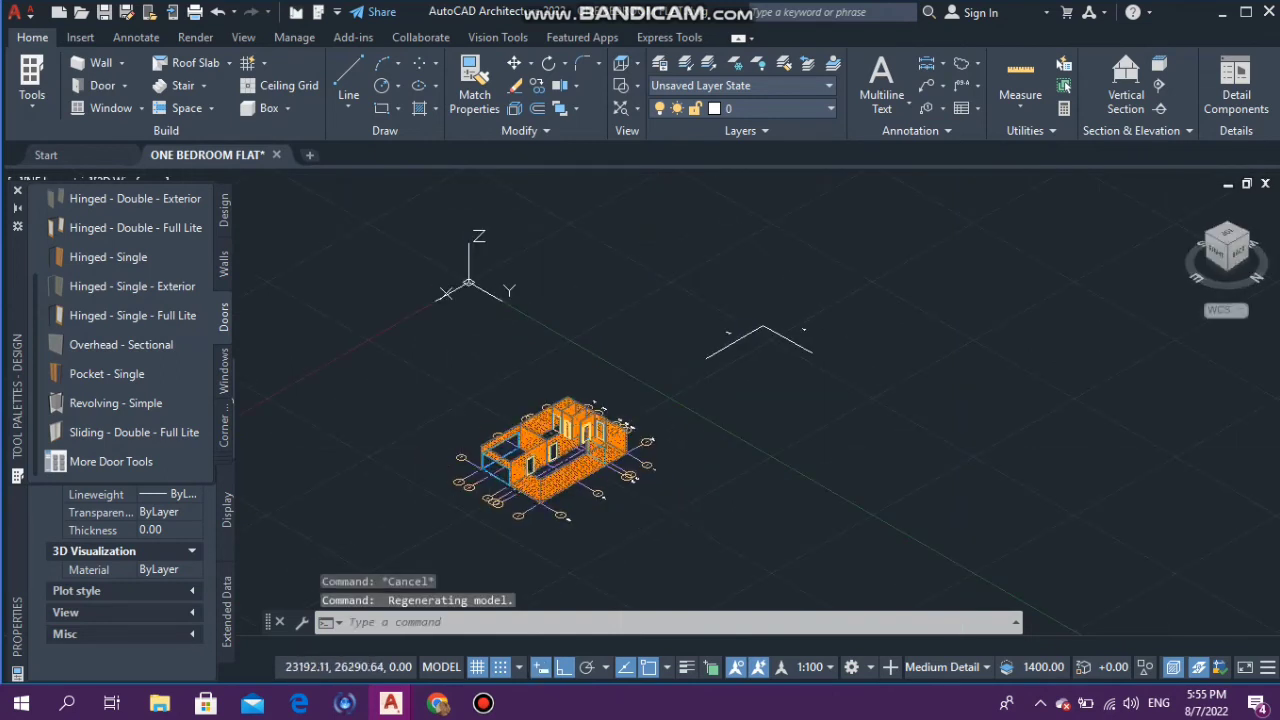
Step: Zoom around the isometric model and sweep a selection area over the building
left_click(495, 472)
key("Escape")
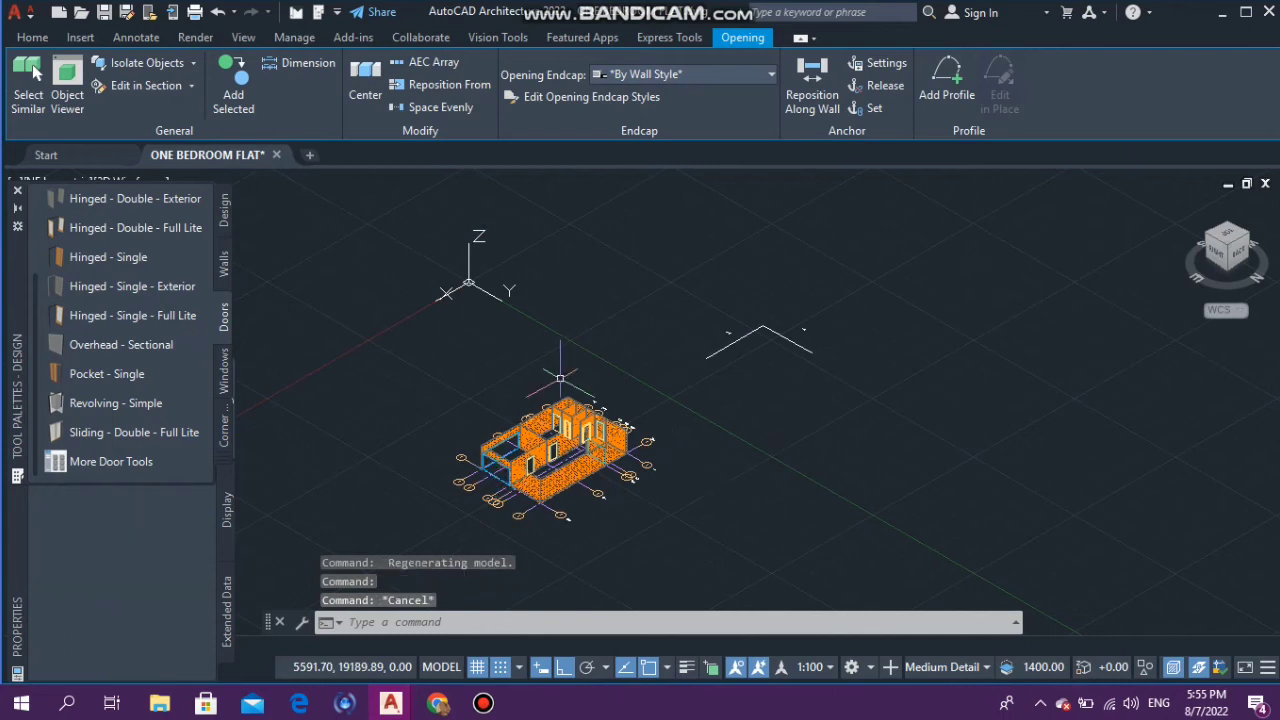
scroll(525, 530, "up", 5)
scroll(525, 535, "up", 3)
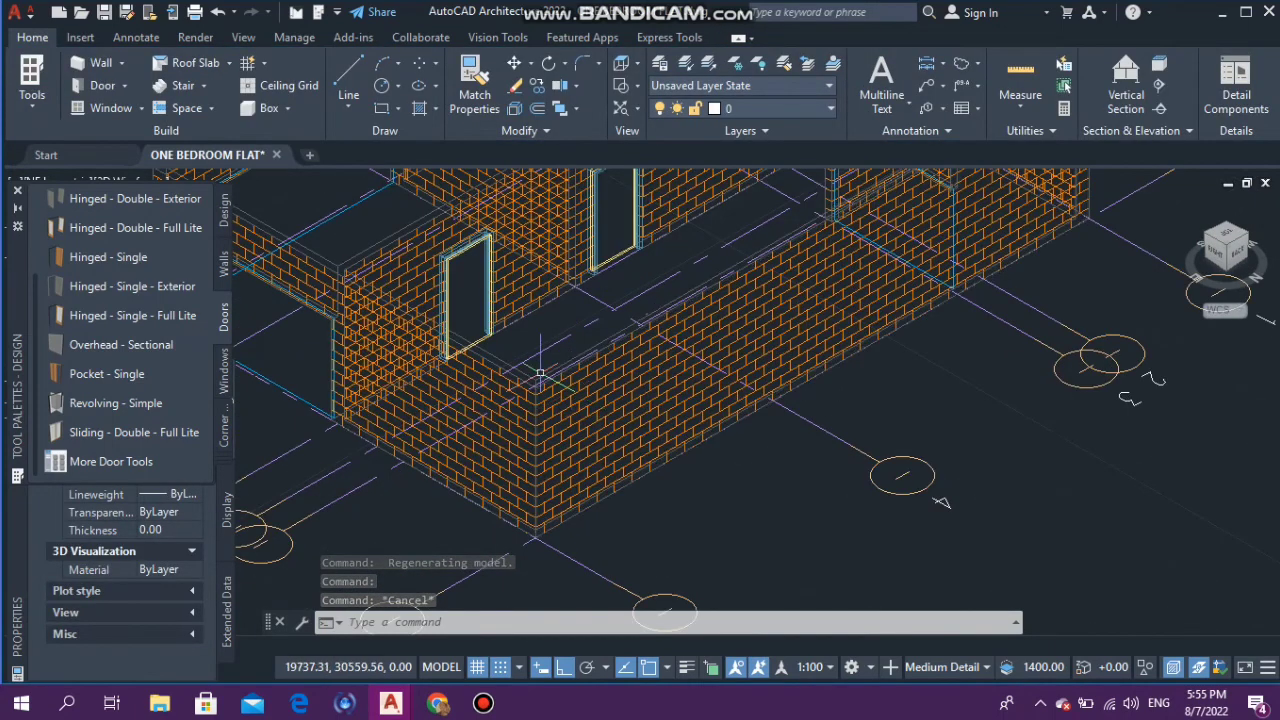
scroll(628, 314, "down", 5)
scroll(628, 314, "up", 2)
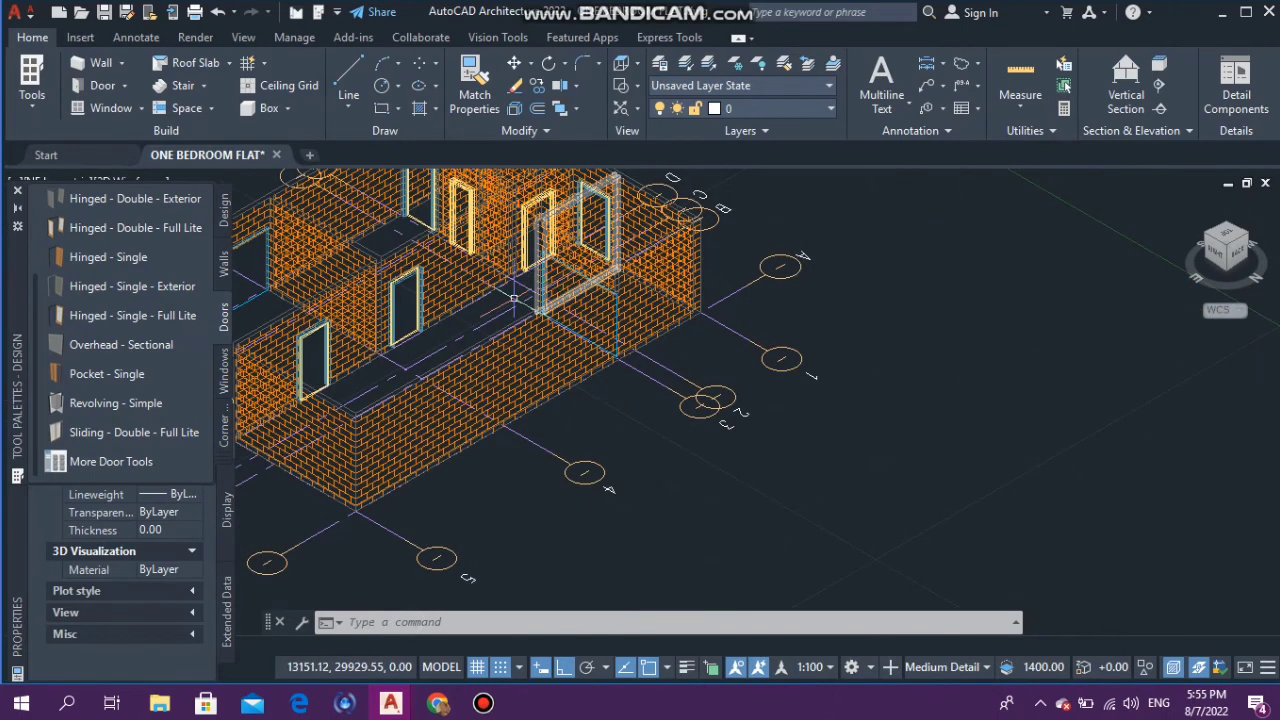
scroll(672, 362, "down", 2)
left_click(421, 528)
mouse_move(543, 520)
left_mouse_down()
mouse_move(490, 505)
mouse_move(430, 455)
mouse_move(440, 435)
mouse_move(433, 449)
mouse_move(450, 448)
left_mouse_up()
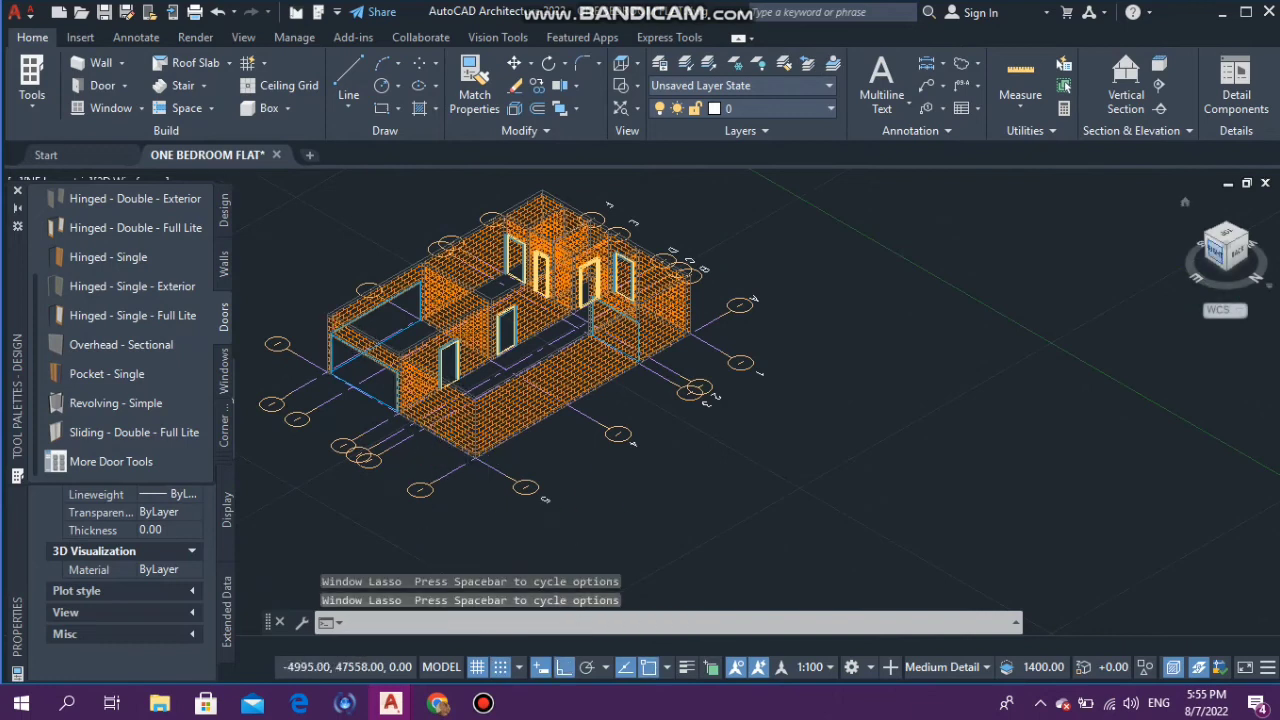
Step: Orbit to a side elevation, pan, then undo back to the isometric view
middle_click_drag(728, 205, 728, 205, "shift")
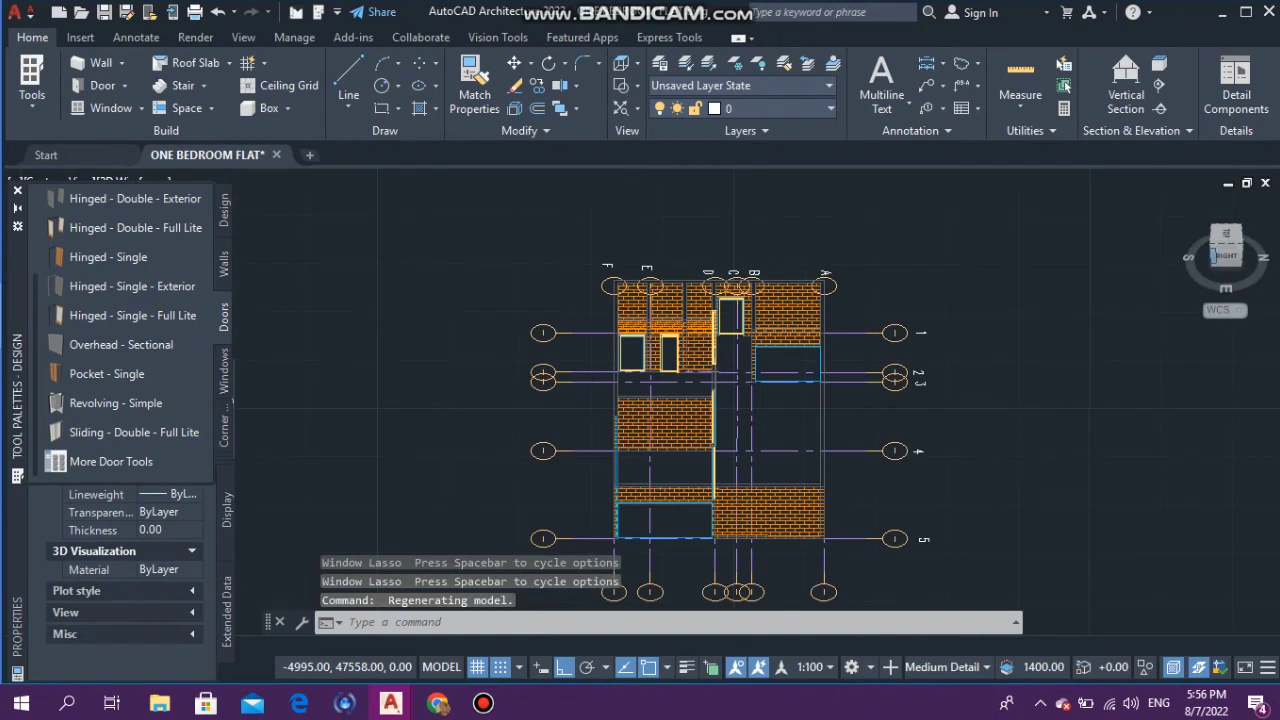
middle_click_drag(728, 205, 728, 205, "shift")
scroll(815, 328, "down", 3)
scroll(815, 328, "up", 2)
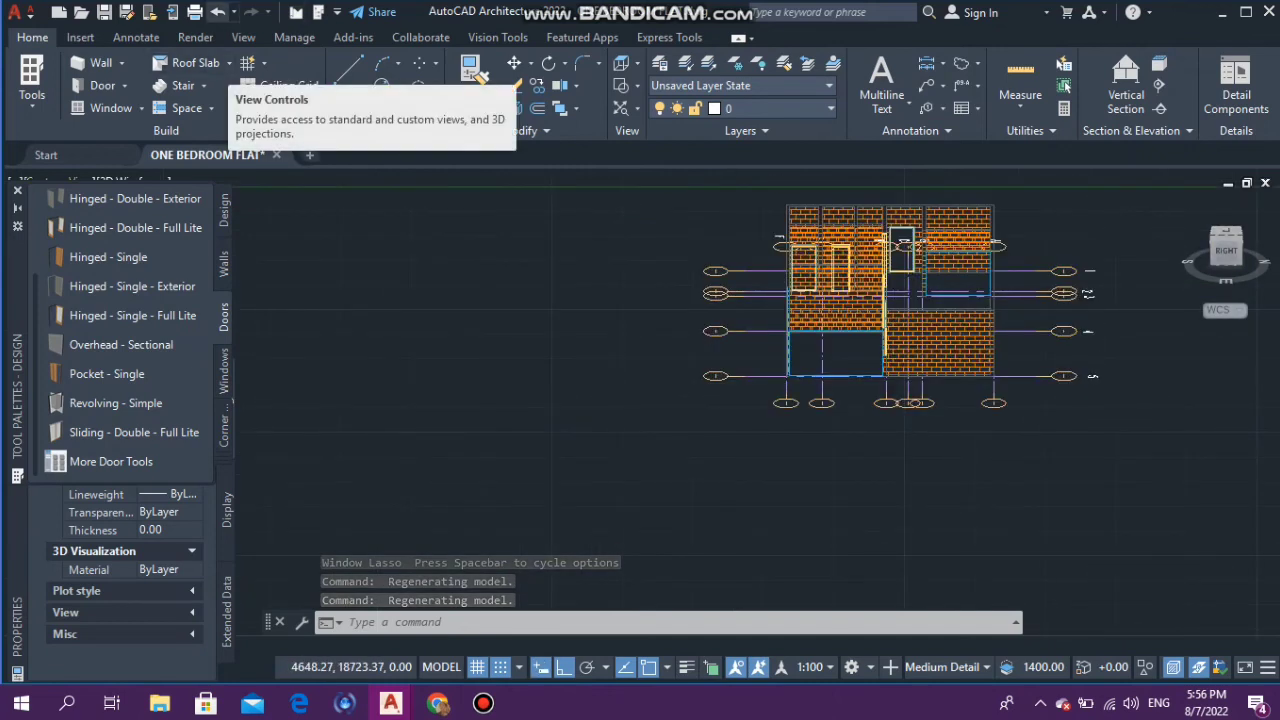
middle_click_drag(890, 300, 718, 320)
key("ctrl+z")
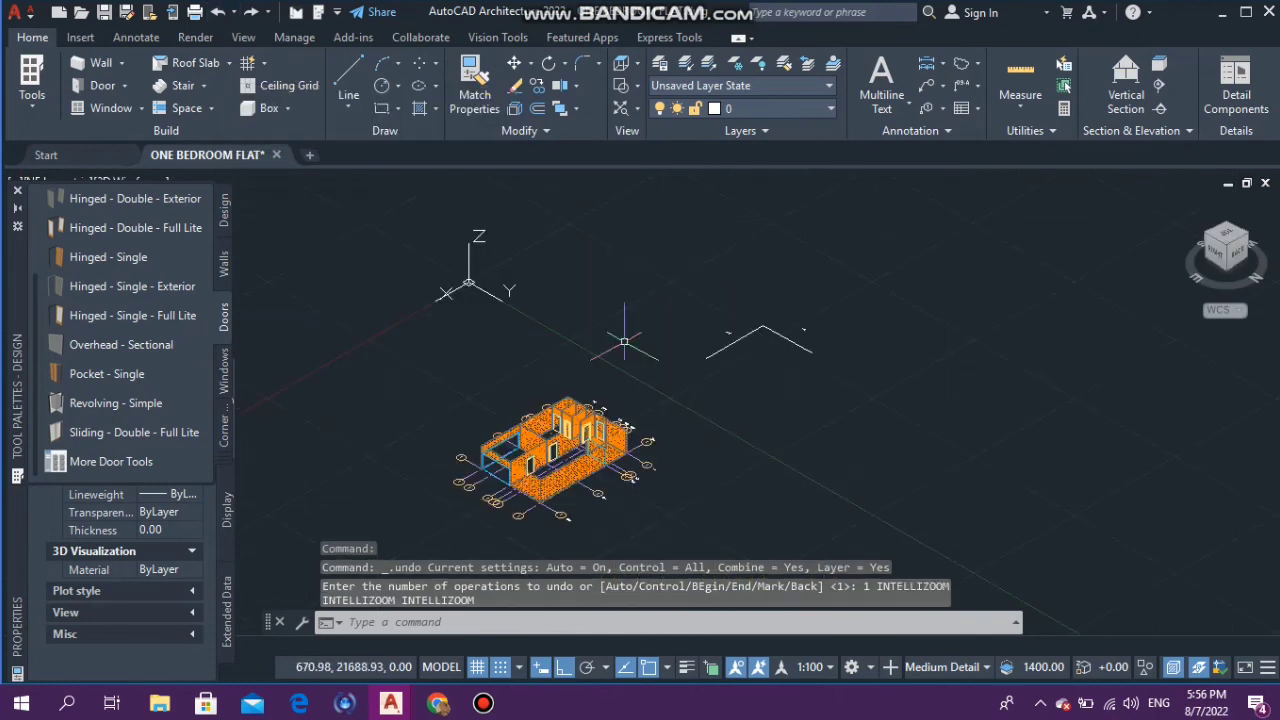
scroll(551, 447, "up", 1)
scroll(555, 437, "up", 5)
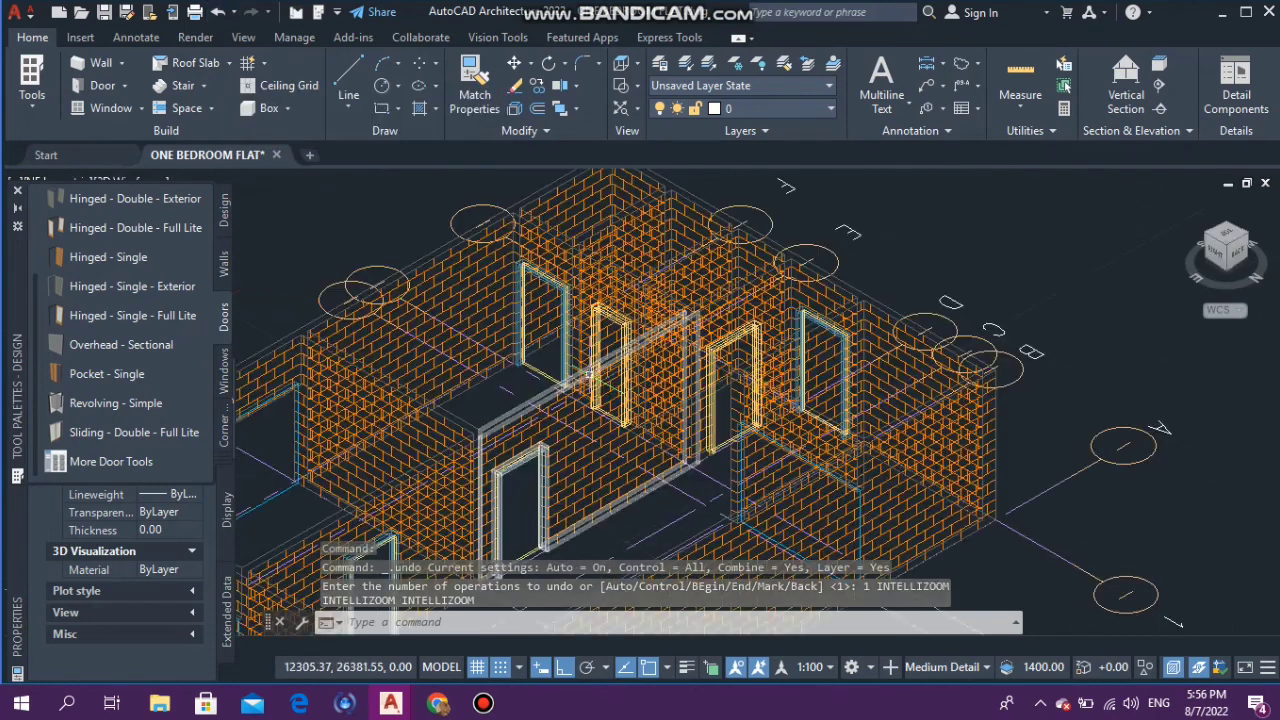
scroll(641, 318, "down", 3)
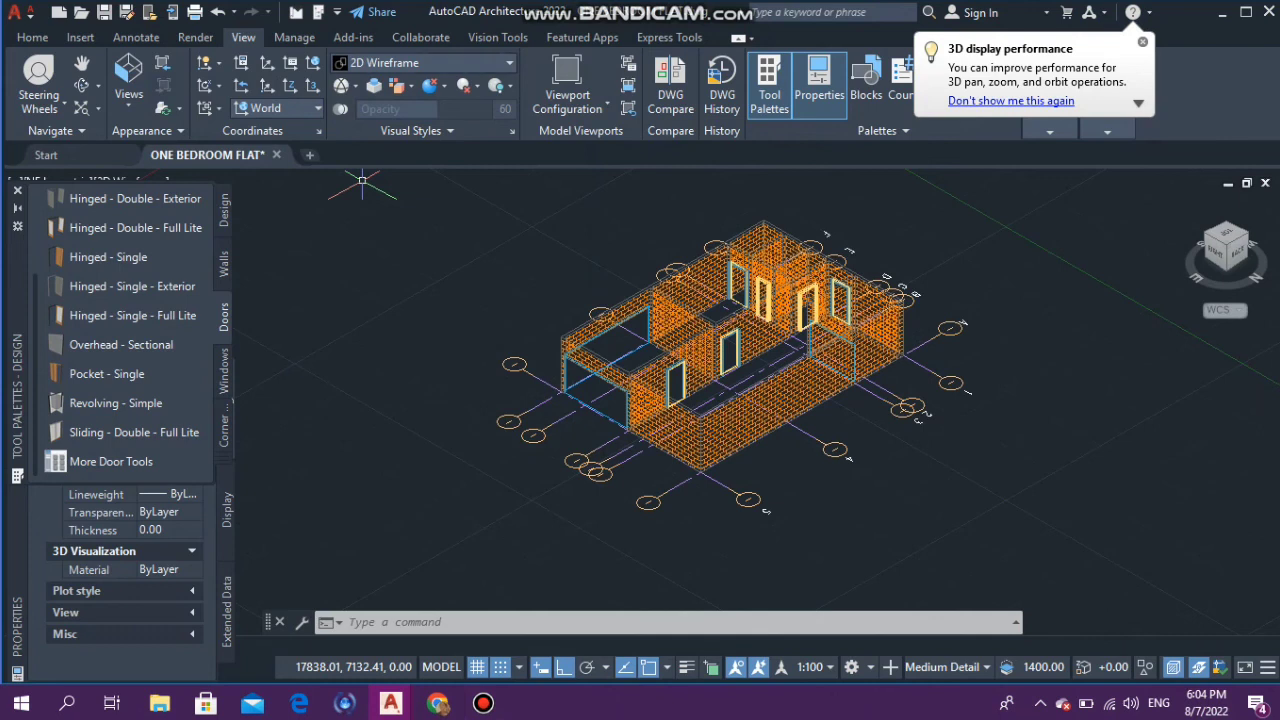
Step: Apply the Conceptual visual style and orbit the flat to look into its rooms
left_click(420, 62)
left_click(350, 95)
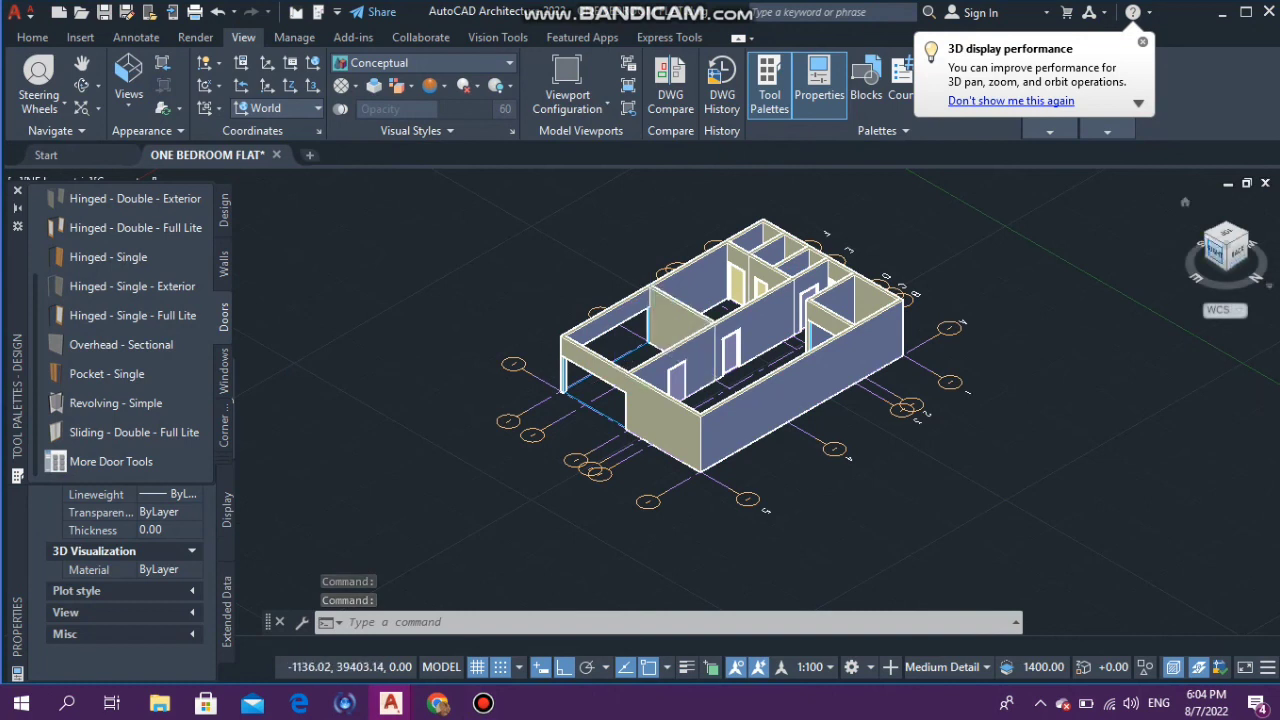
mouse_move(760, 340)
middle_mouse_down("shift")
mouse_move(885, 178)
mouse_move(885, 280)
mouse_move(810, 315)
middle_mouse_up("shift")
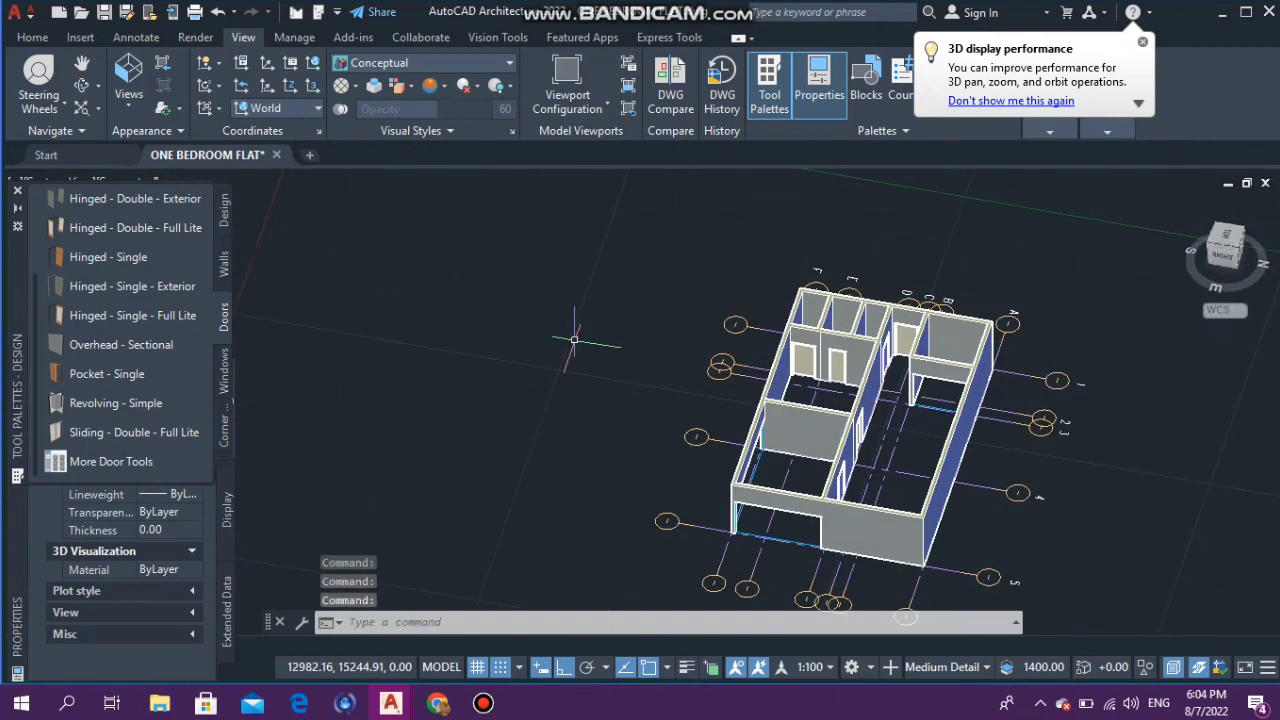
scroll(540, 445, "down", 2)
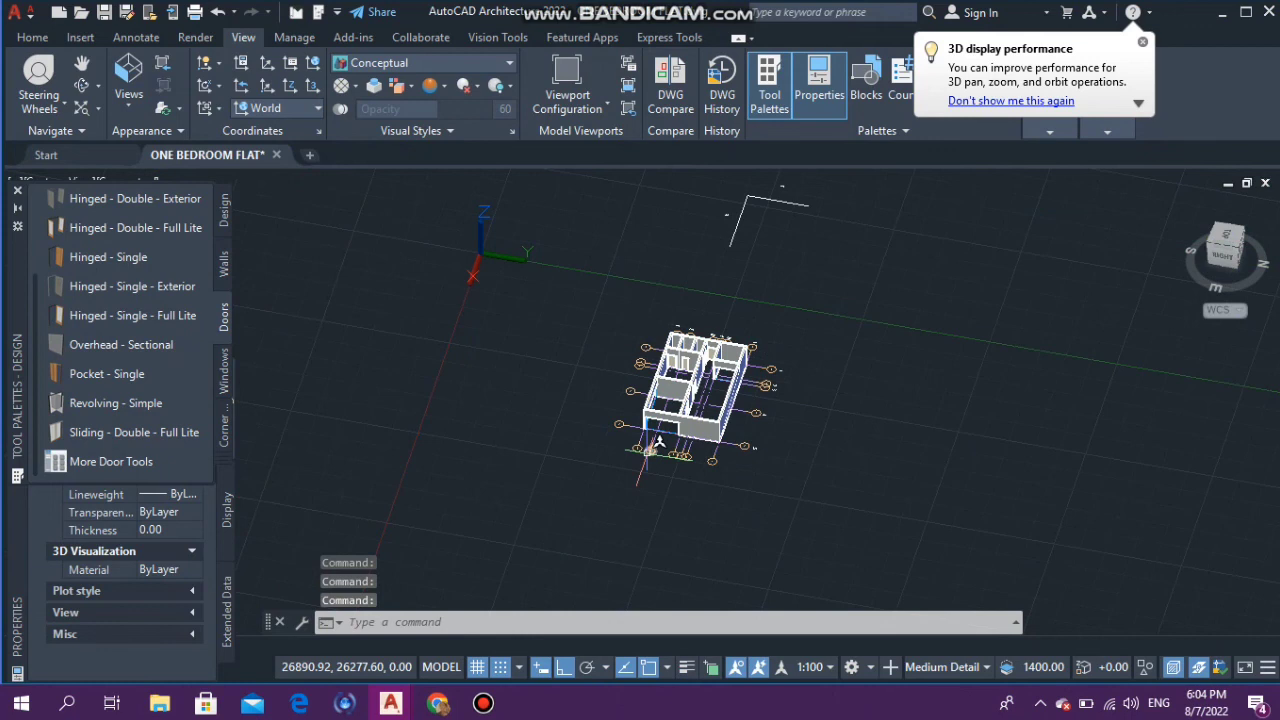
middle_click_drag(648, 453, 724, 376)
scroll(780, 280, "up", 2)
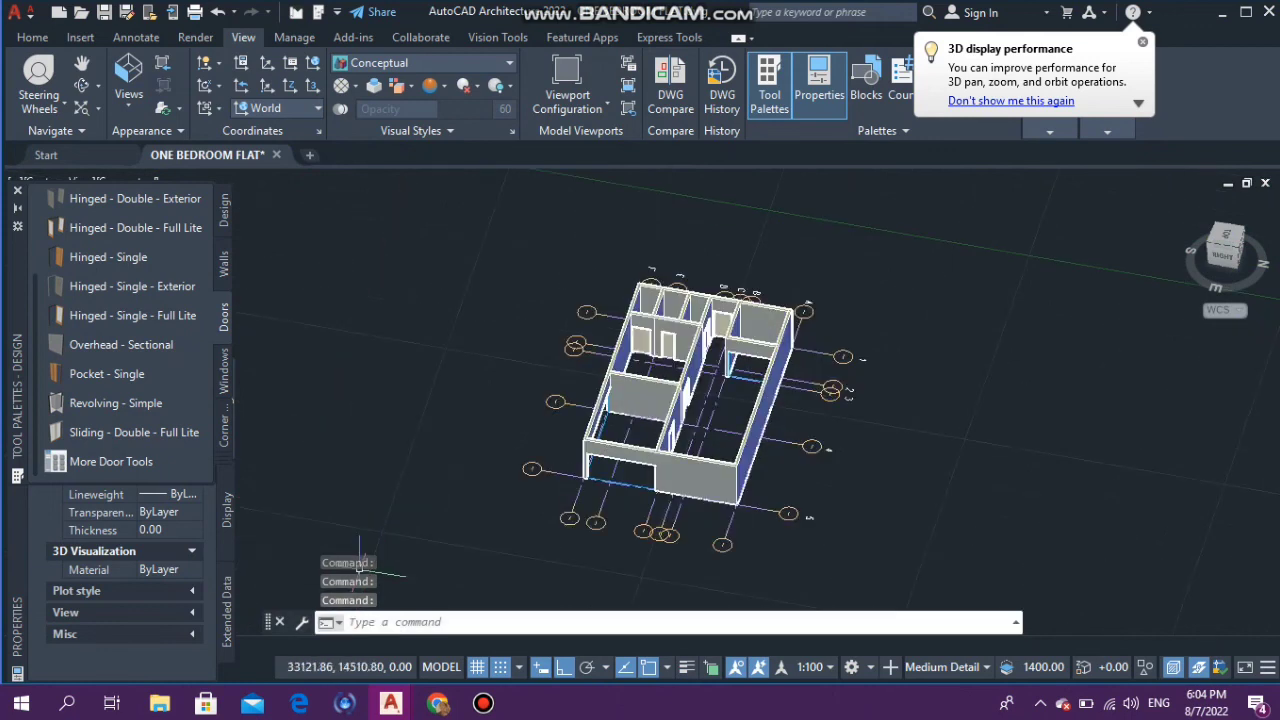
scroll(540, 545, "up", 2)
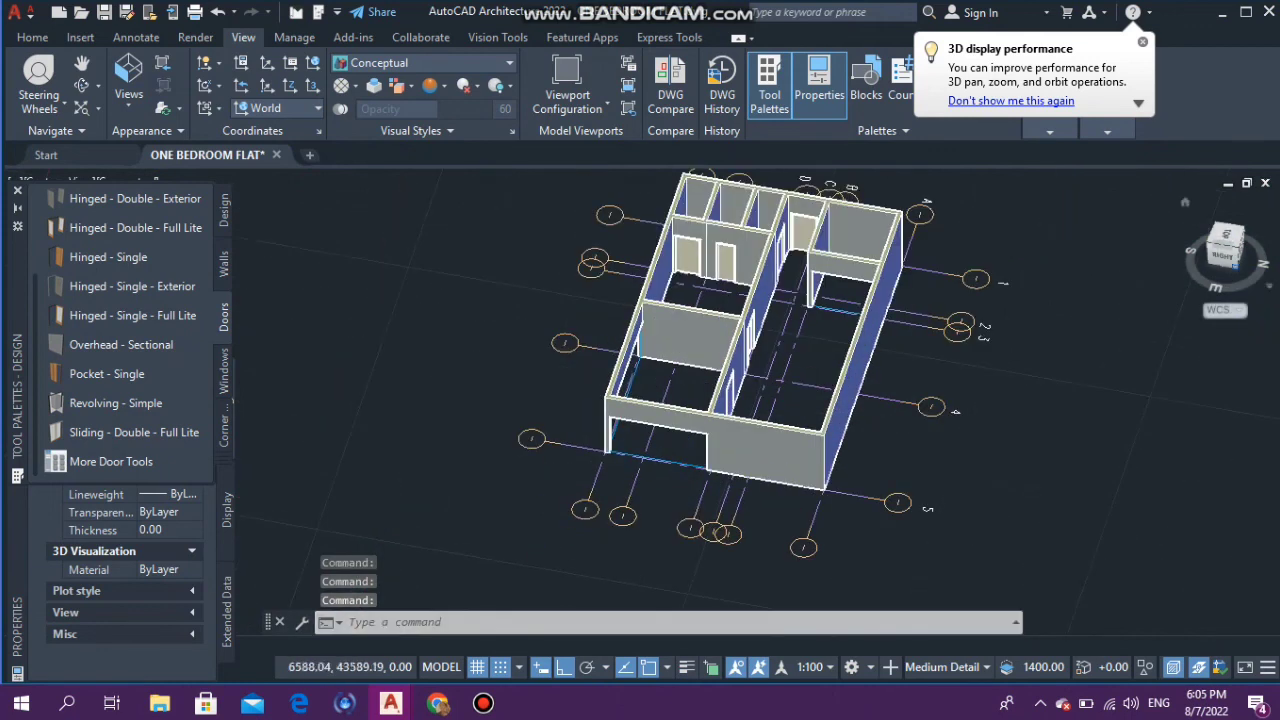